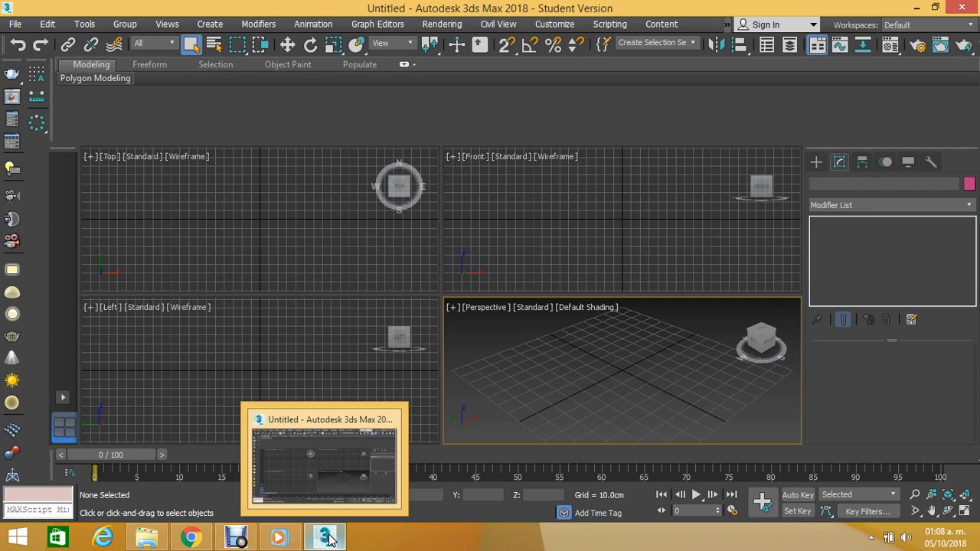
Step: Configure the system unit scale as 1 unit = 1.0 Centimeters, with the display units in metric Centimeters
click(256, 225)
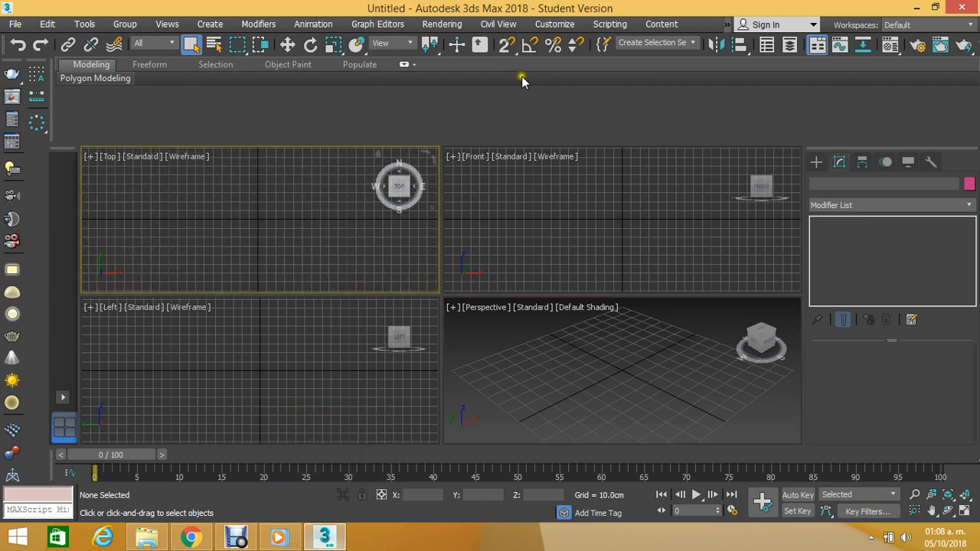
click(566, 26)
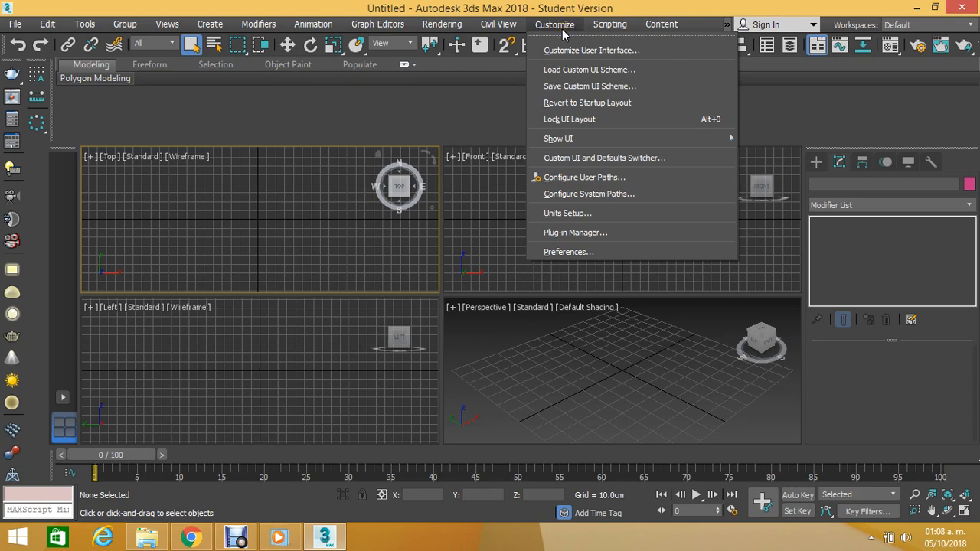
click(589, 217)
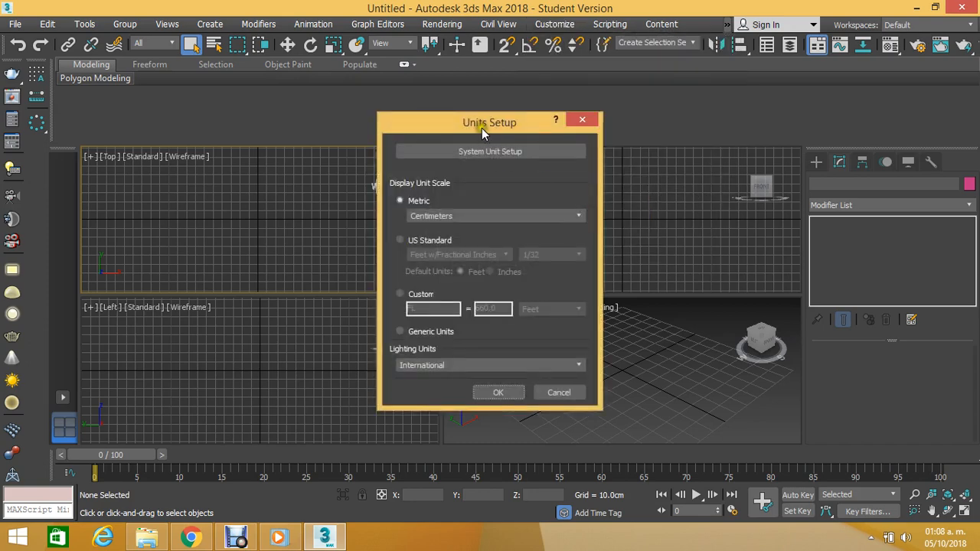
drag(482, 133, 307, 124)
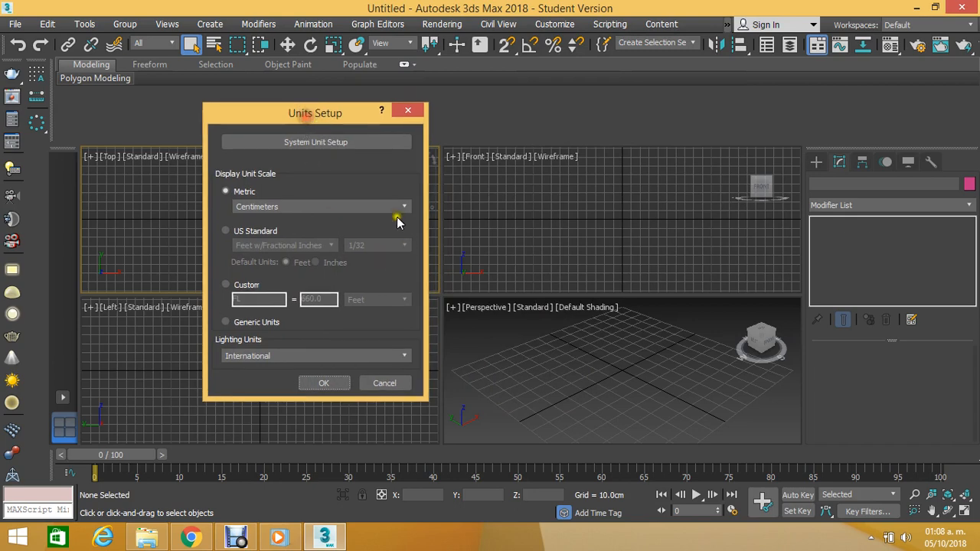
click(337, 144)
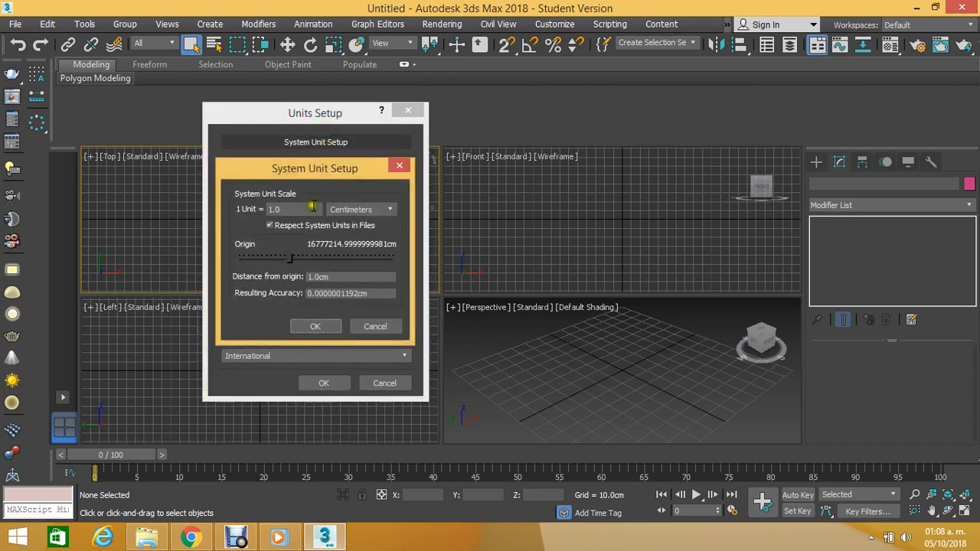
drag(283, 210, 237, 209)
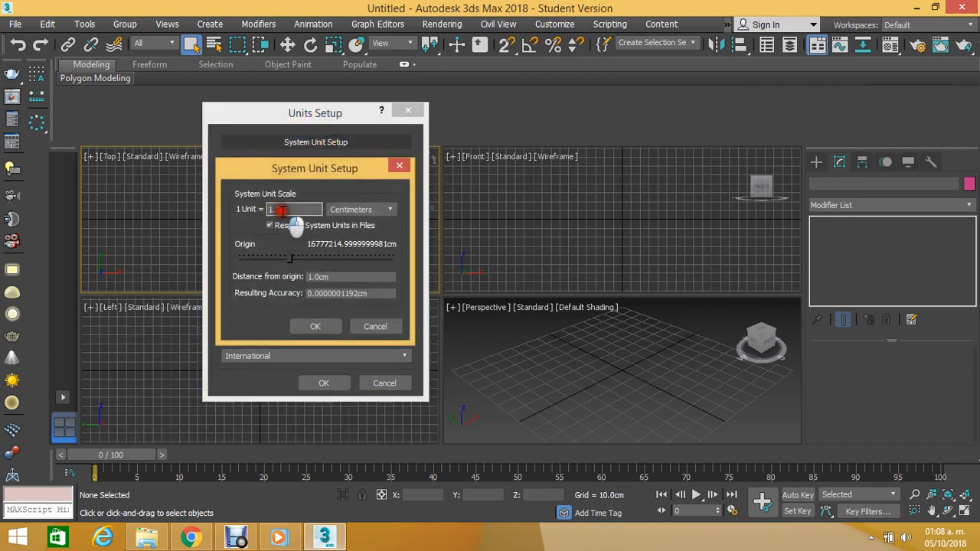
click(389, 209)
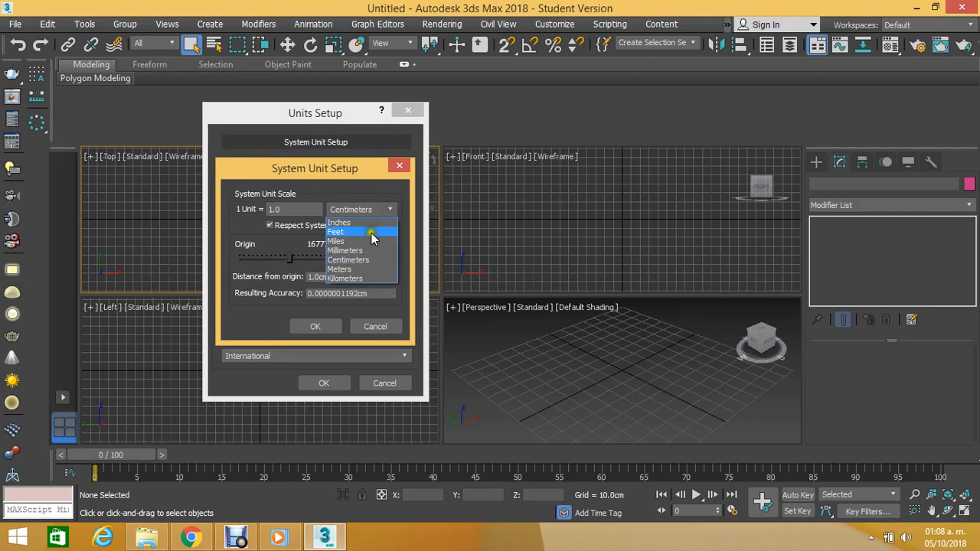
click(369, 222)
click(386, 210)
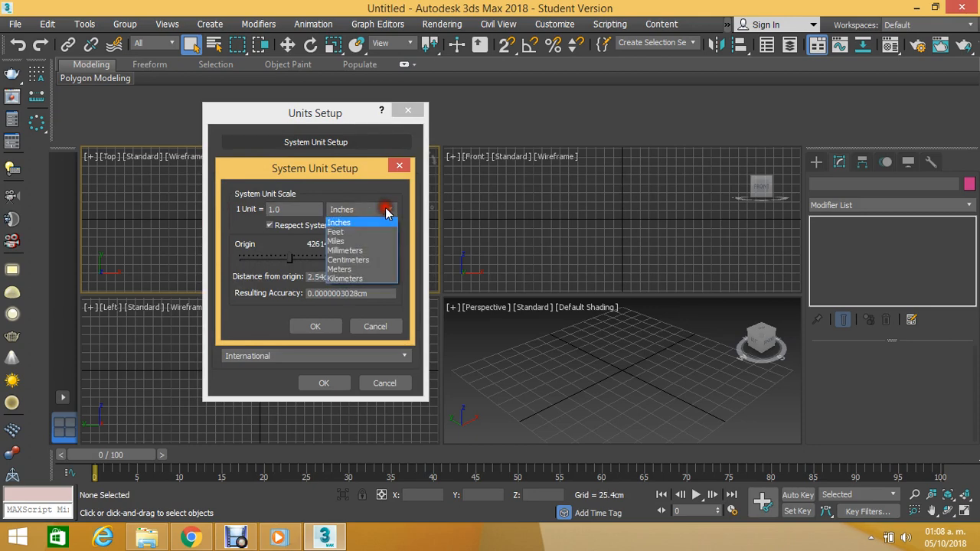
click(360, 260)
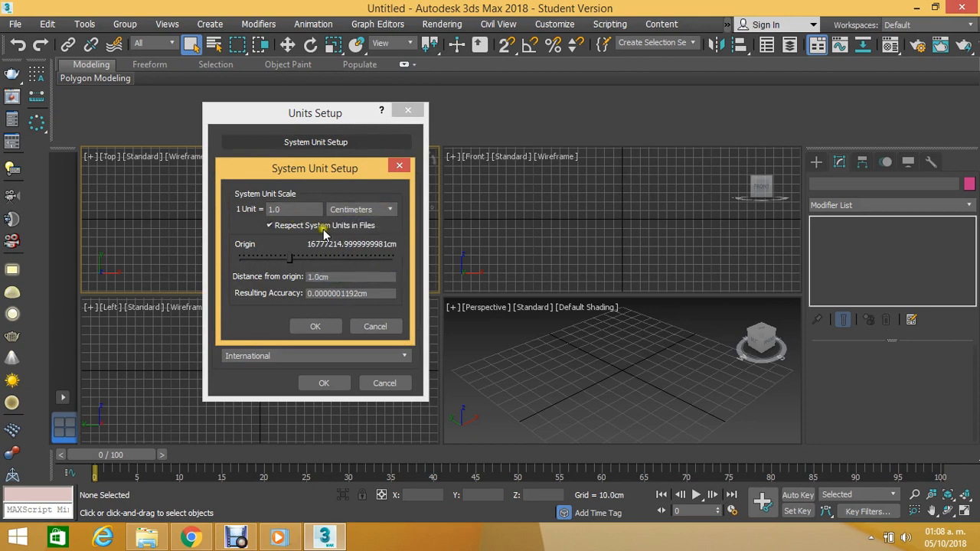
click(322, 325)
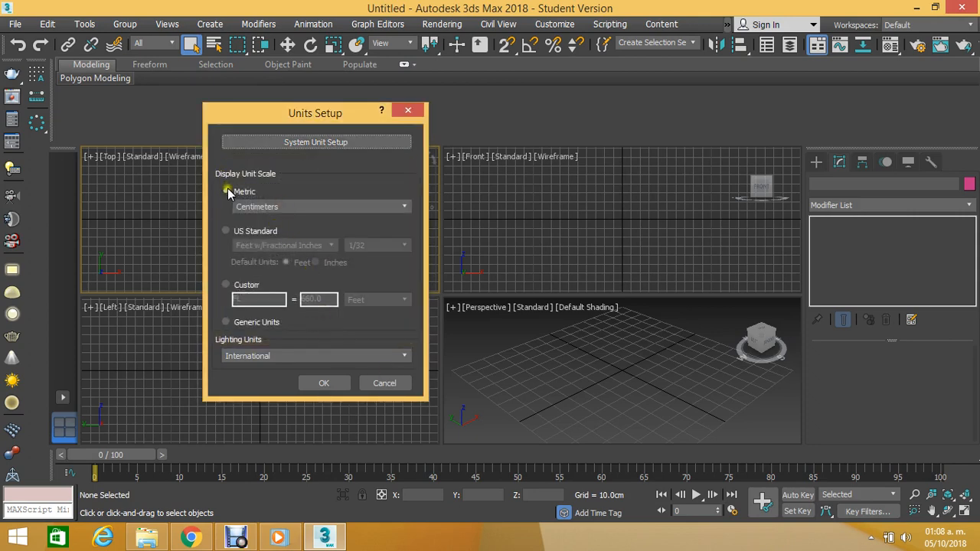
click(322, 382)
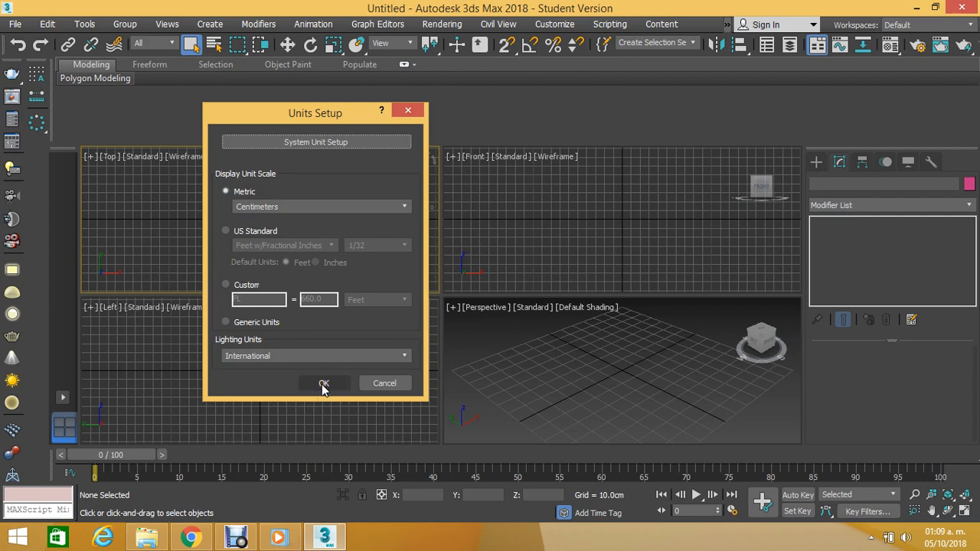
click(322, 385)
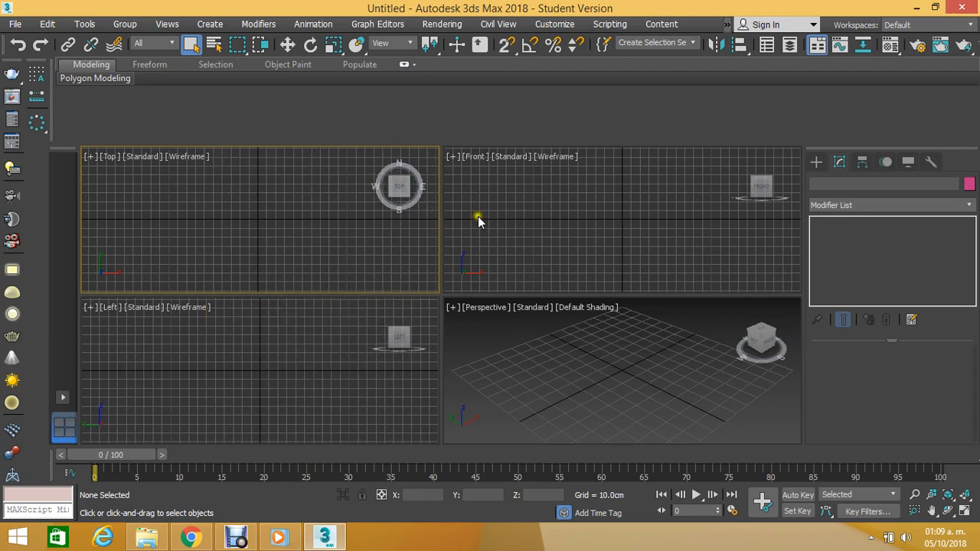
Step: Check the home grid spacing in the grid and snap settings against the Top viewport grid
right_click(507, 46)
drag(503, 166, 383, 109)
click(346, 131)
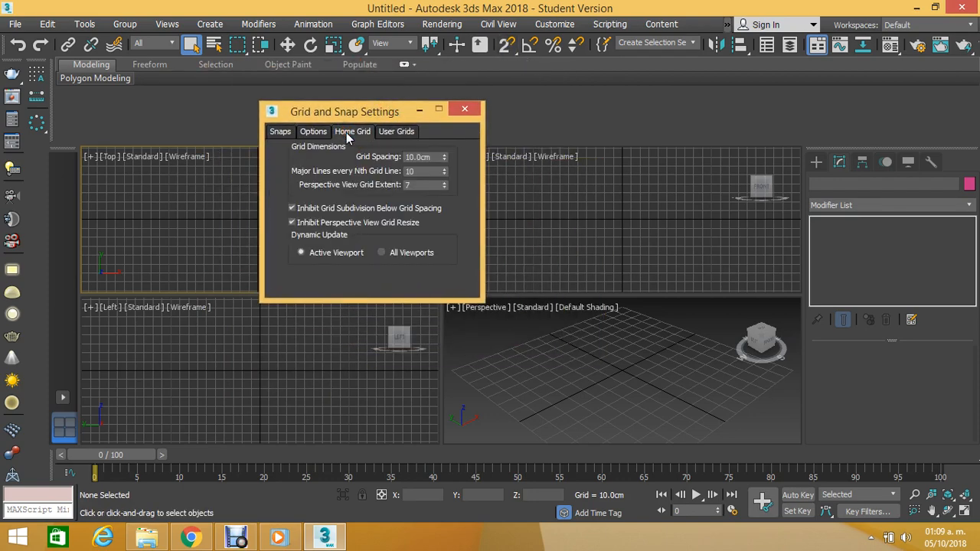
double_click(418, 157)
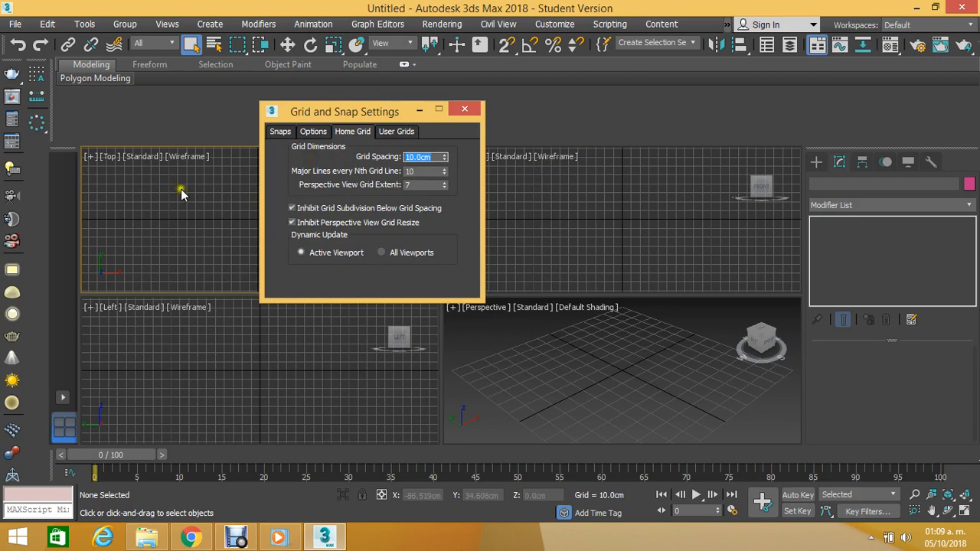
drag(362, 114, 353, 163)
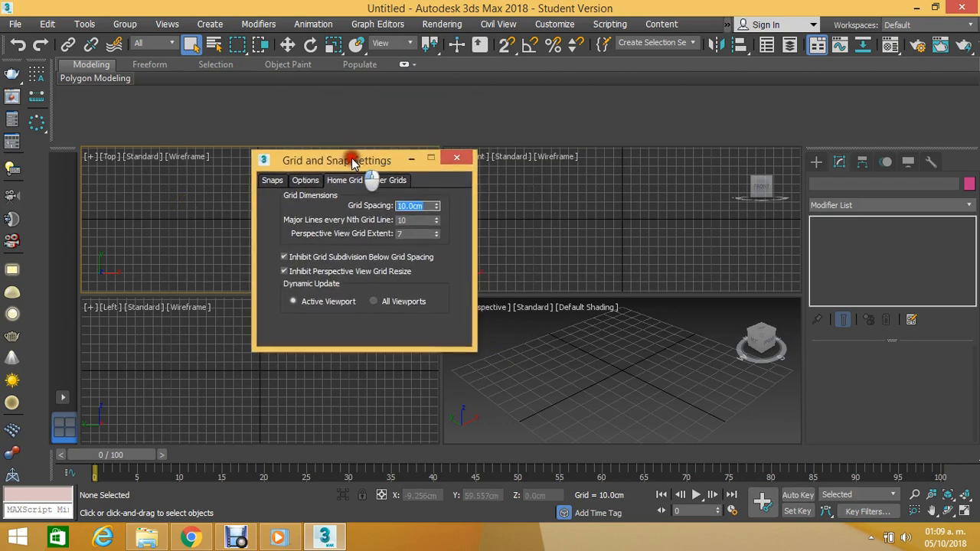
click(456, 158)
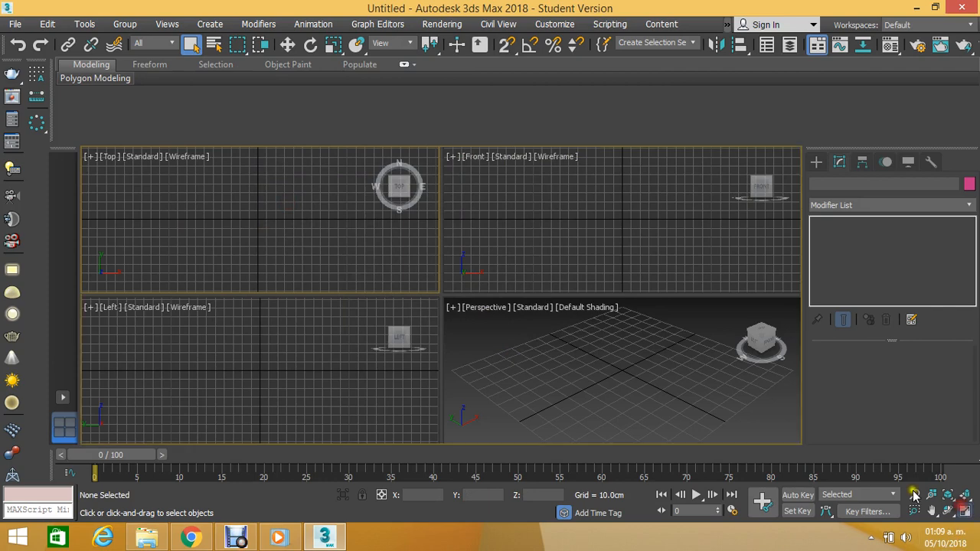
Step: Maximize the Top viewport and set the home grid spacing to 1 cm
click(962, 511)
scroll(549, 322, up, 10)
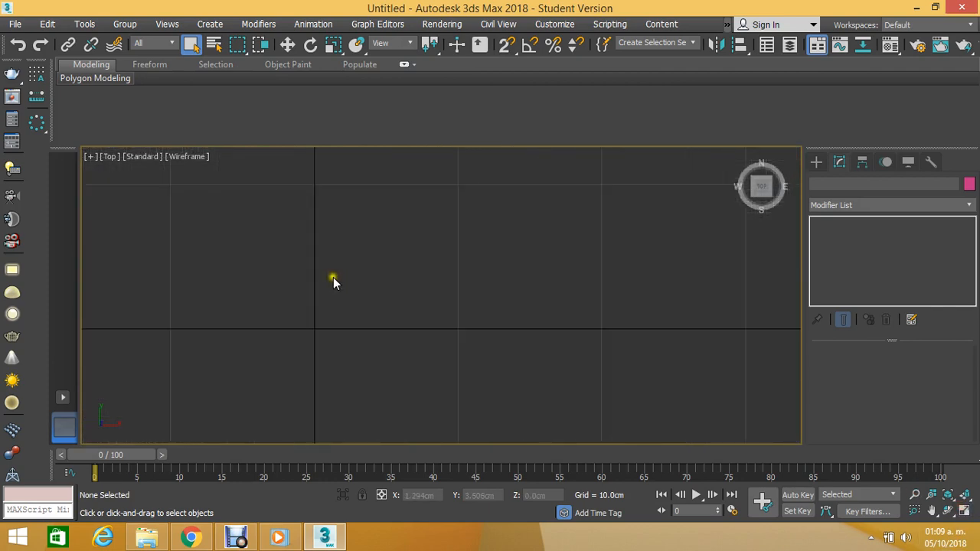
scroll(349, 267, down, 5)
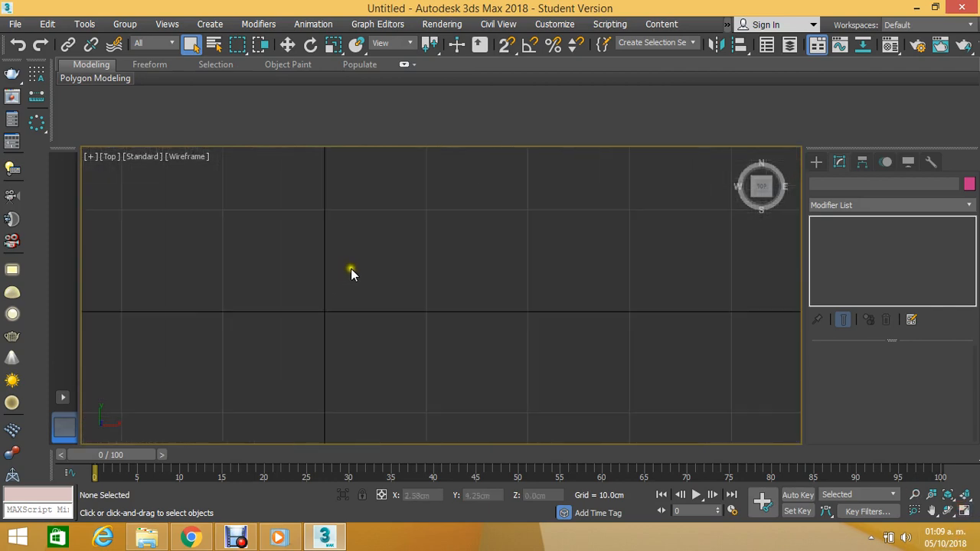
right_click(508, 47)
click(352, 180)
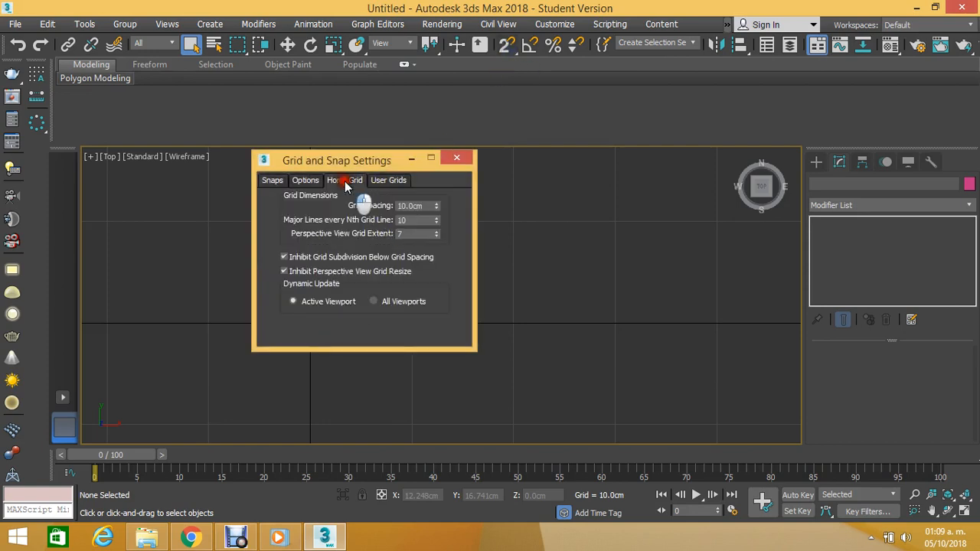
drag(364, 167, 648, 105)
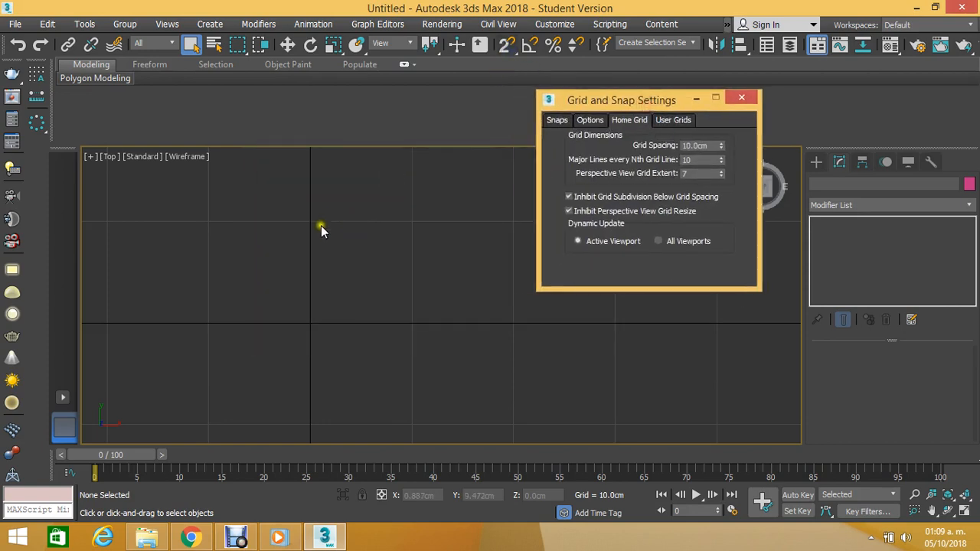
double_click(711, 146)
text(1)
key(Return)
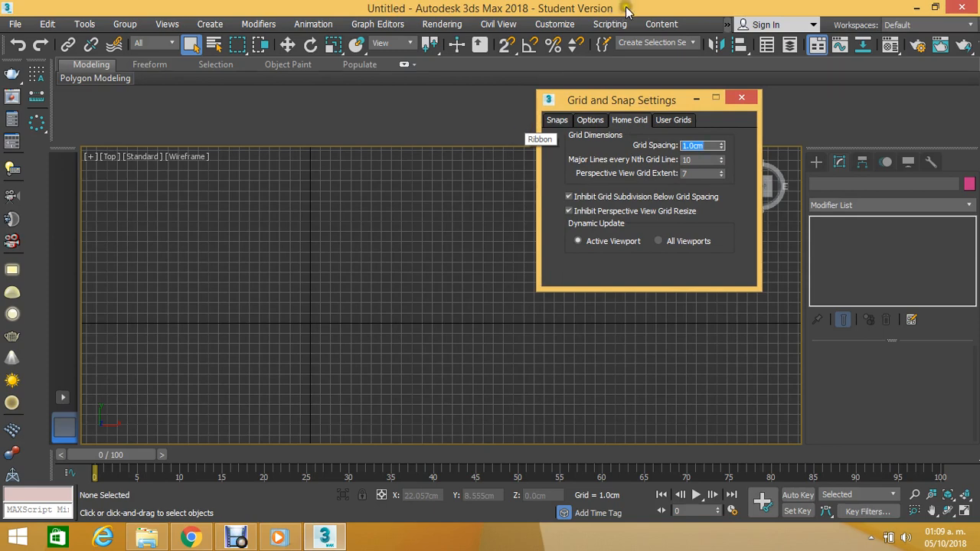
click(739, 100)
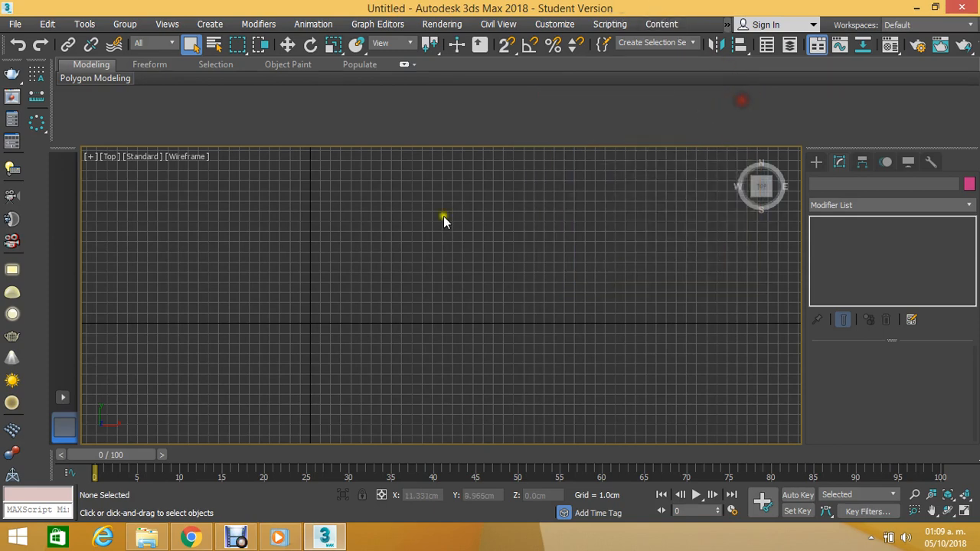
Step: Examine how the grid lines around the origin display at different zoom levels in the Top viewport
middle_drag(442, 219, 335, 300)
scroll(361, 320, up, 5)
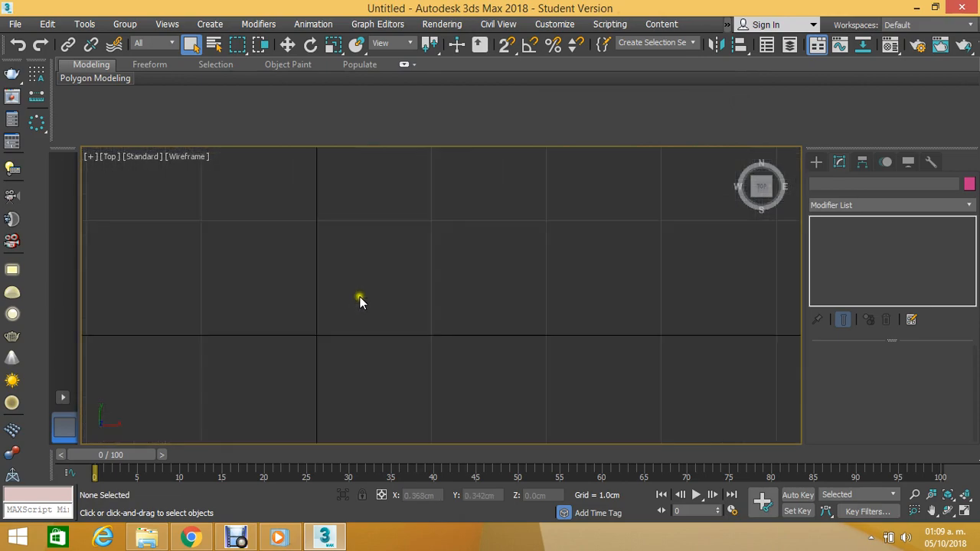
scroll(361, 280, down, 5)
middle_drag(362, 280, 345, 303)
scroll(345, 303, up, 3)
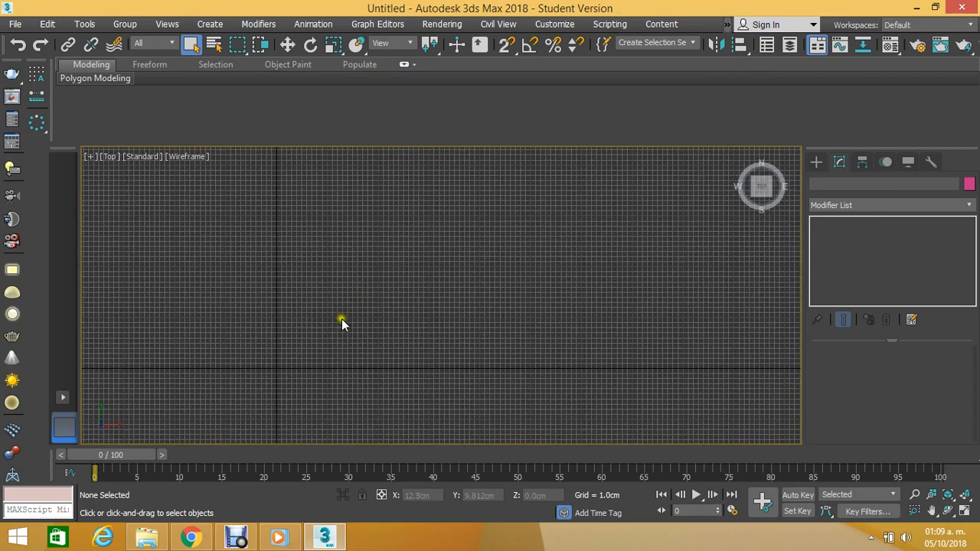
scroll(345, 318, down, 2)
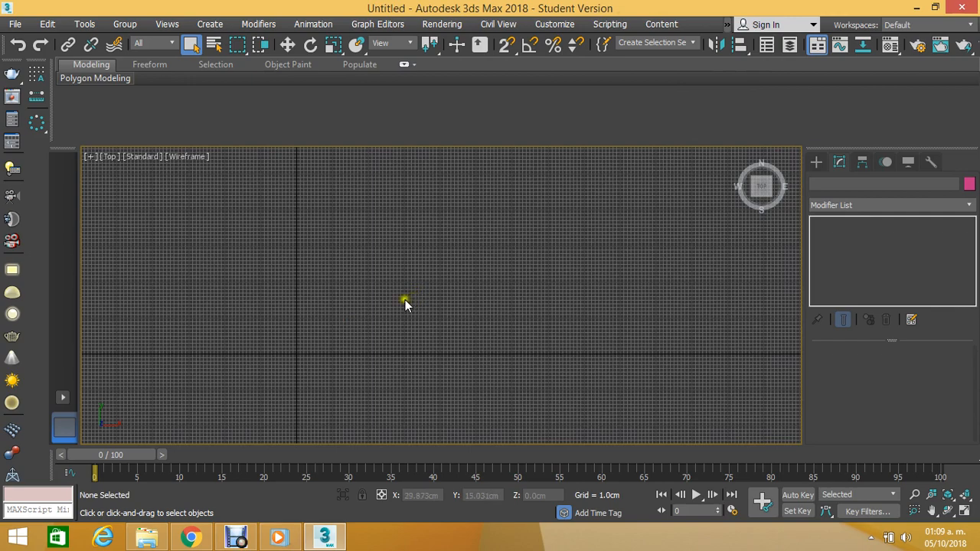
scroll(368, 315, up, 4)
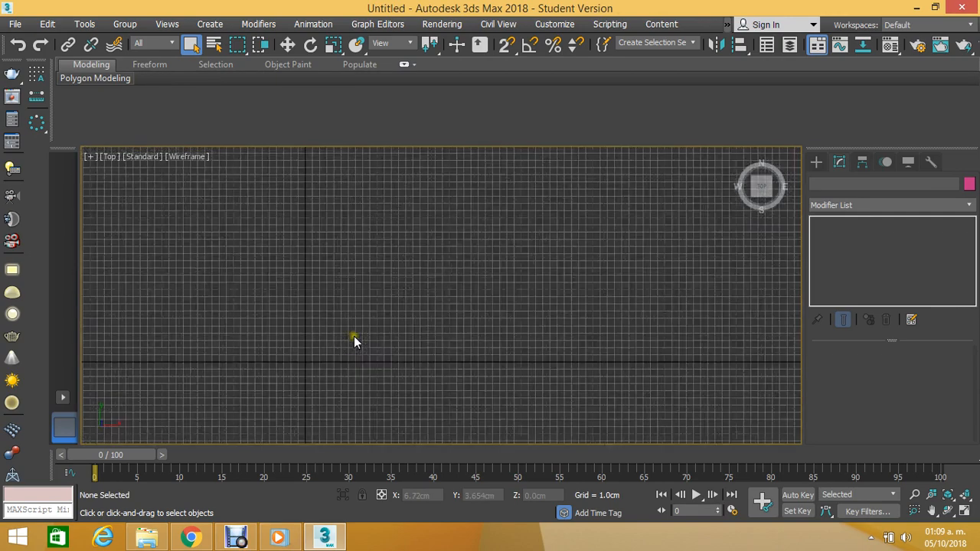
scroll(353, 336, up, 2)
middle_drag(334, 342, 377, 312)
scroll(338, 307, down, 6)
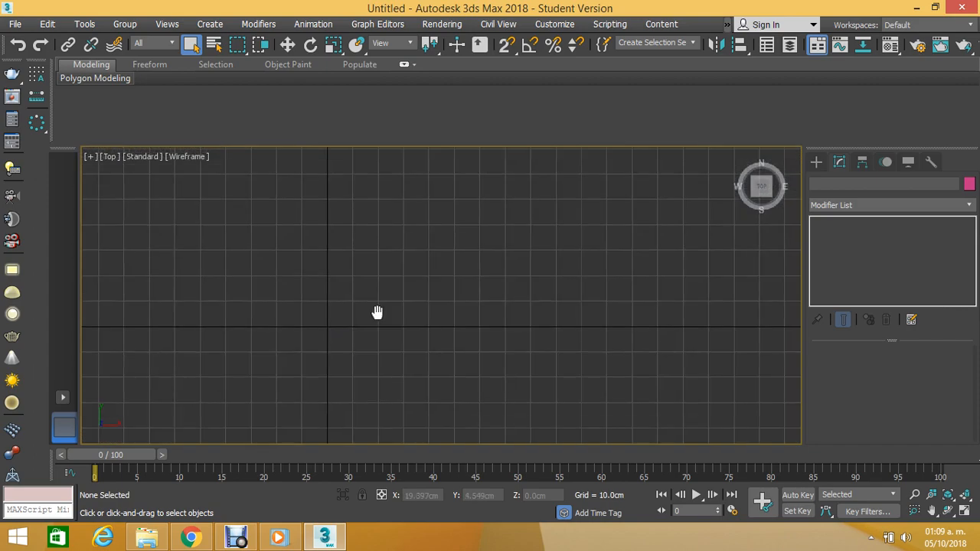
Step: Display the Extended Primitives object types among the creatable geometry
click(816, 164)
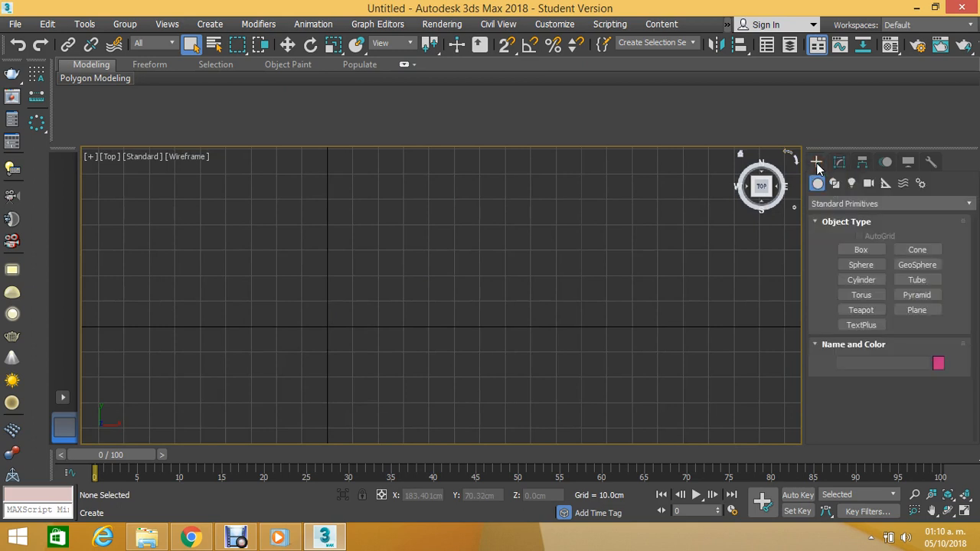
click(214, 26)
click(216, 27)
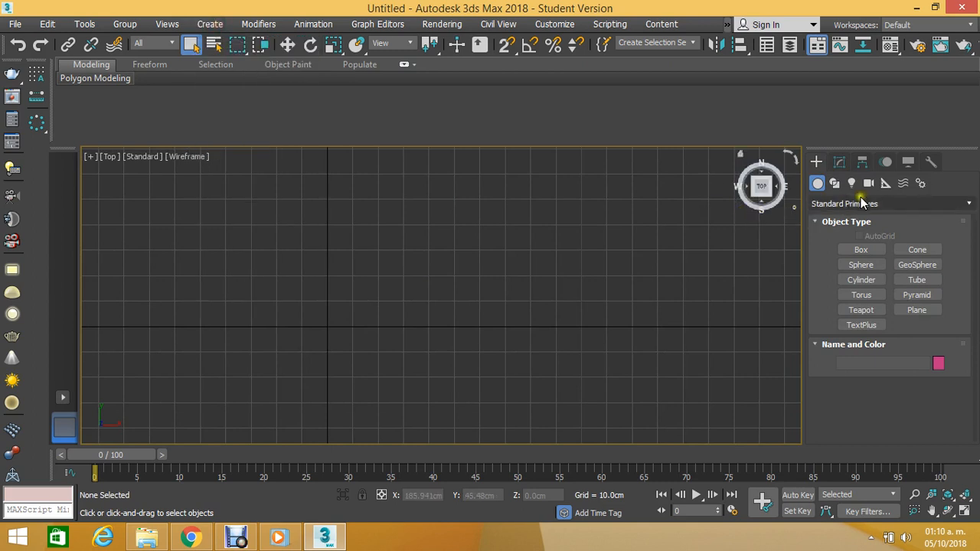
click(210, 24)
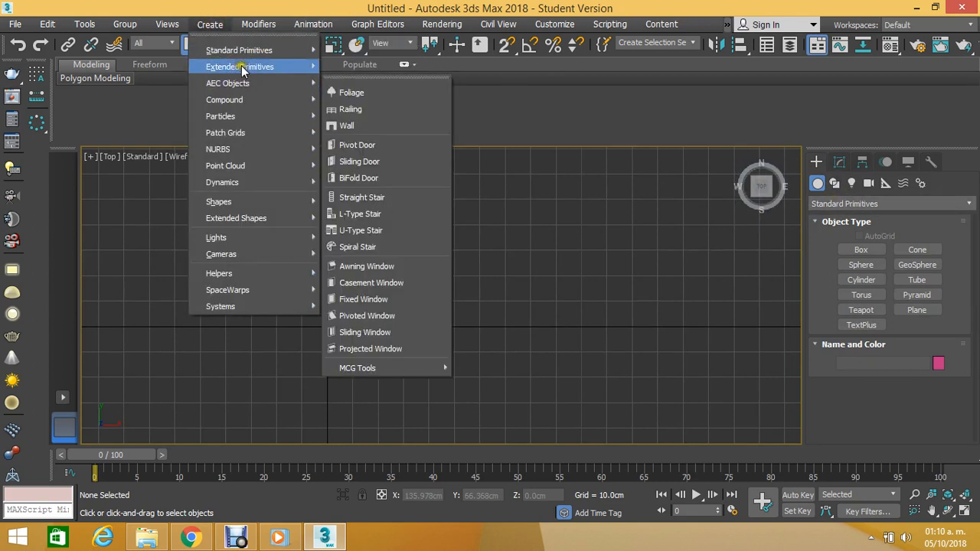
click(809, 235)
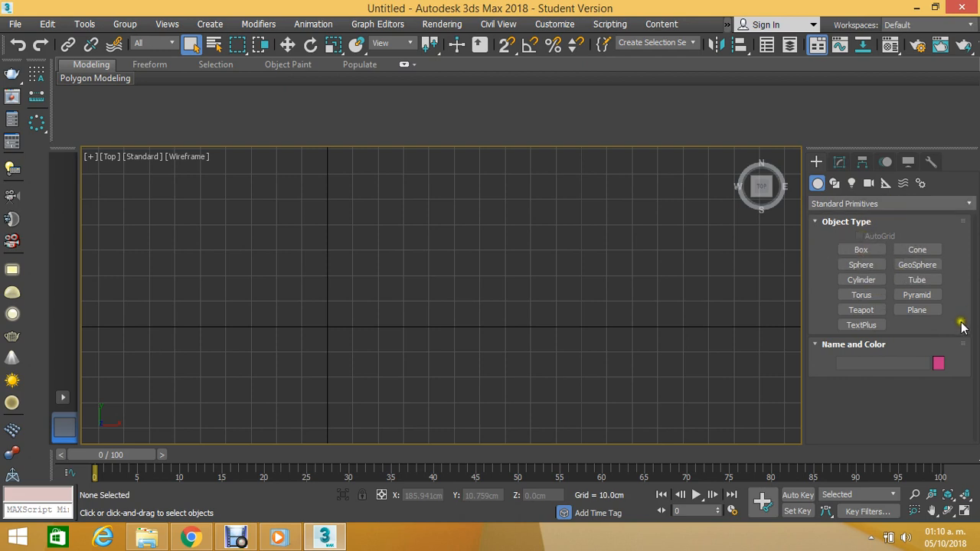
click(882, 204)
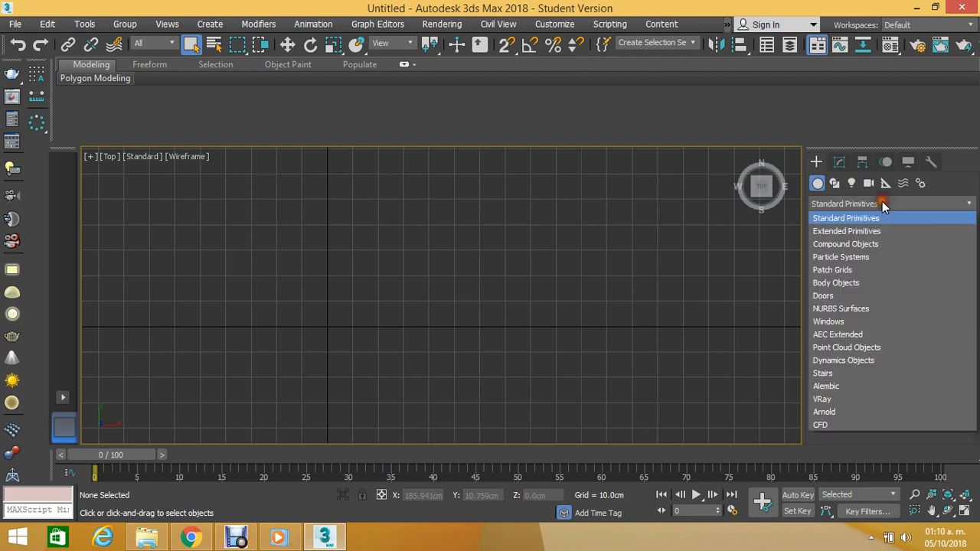
click(841, 225)
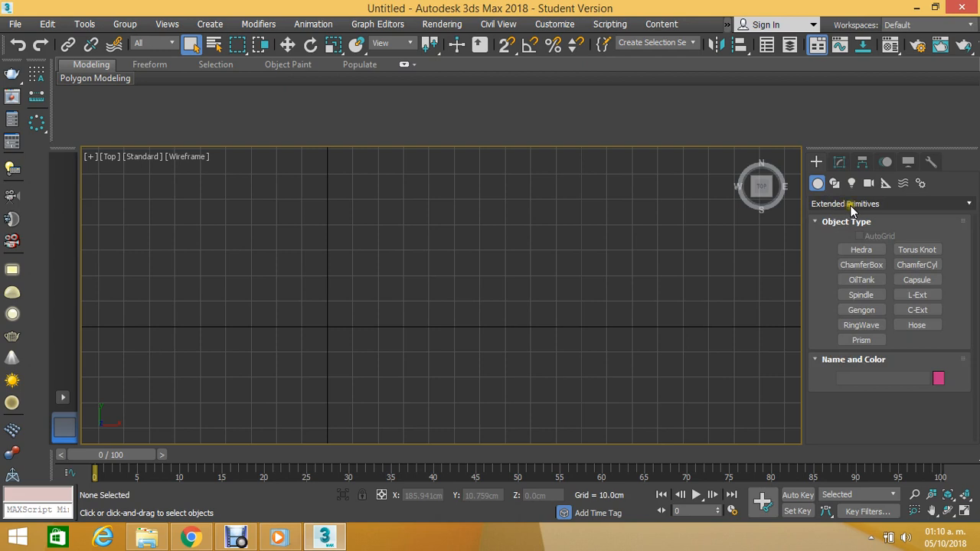
Step: With grid snapping on, create a chamfered cylinder centred on the origin, radius about 20 cm, height about -120 cm, fillet 0 cm
click(916, 264)
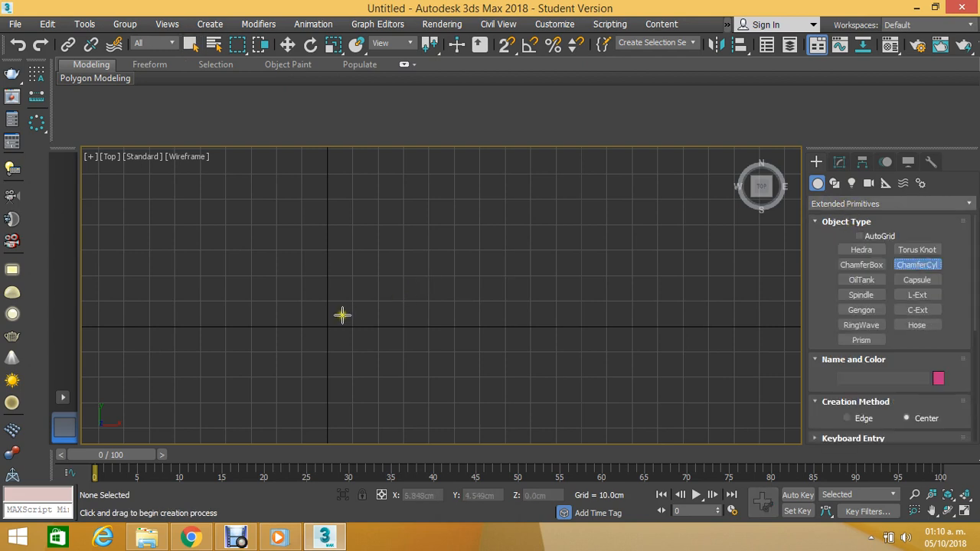
middle_drag(341, 315, 339, 251)
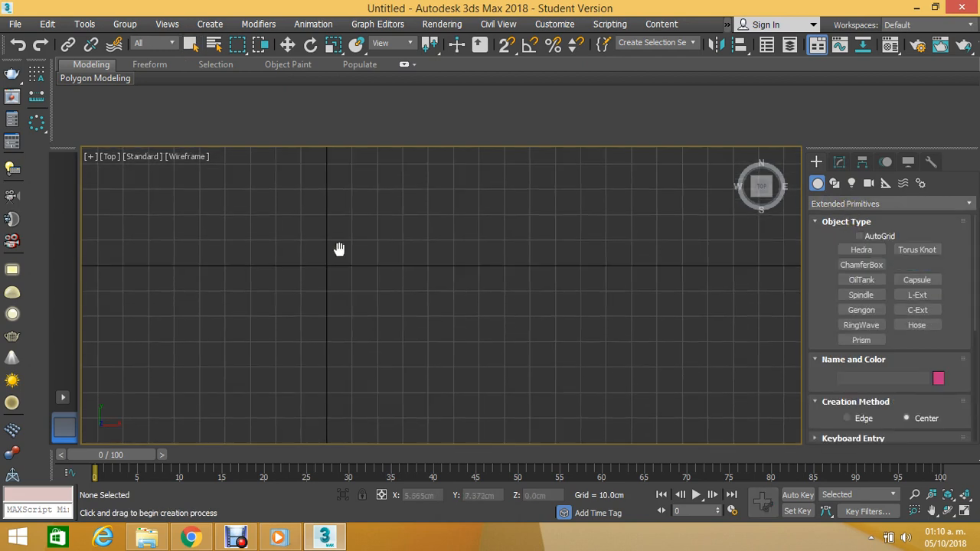
click(506, 44)
drag(326, 267, 326, 214)
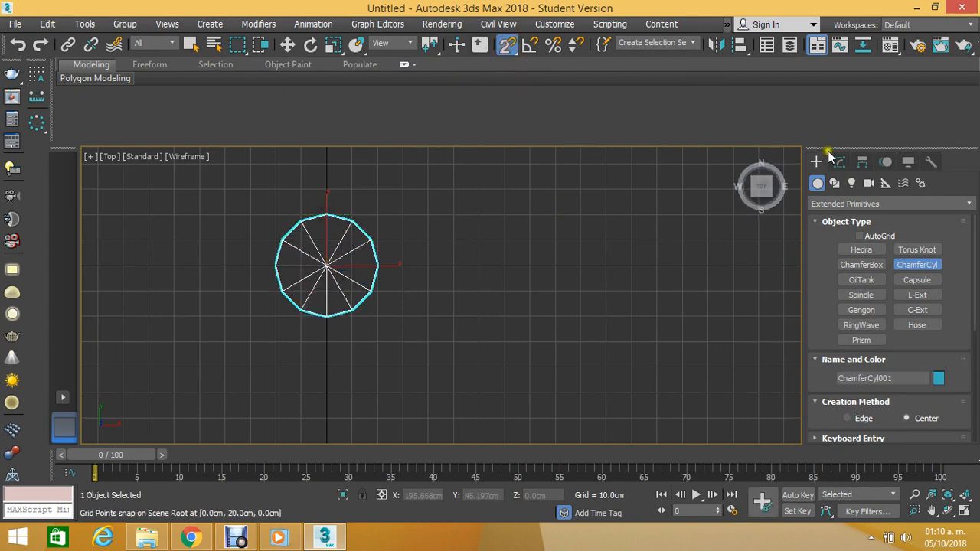
Step: Examine the chamfered cylinder in the Top and Perspective views and in the four-viewport layout
middle_drag(441, 247, 477, 268)
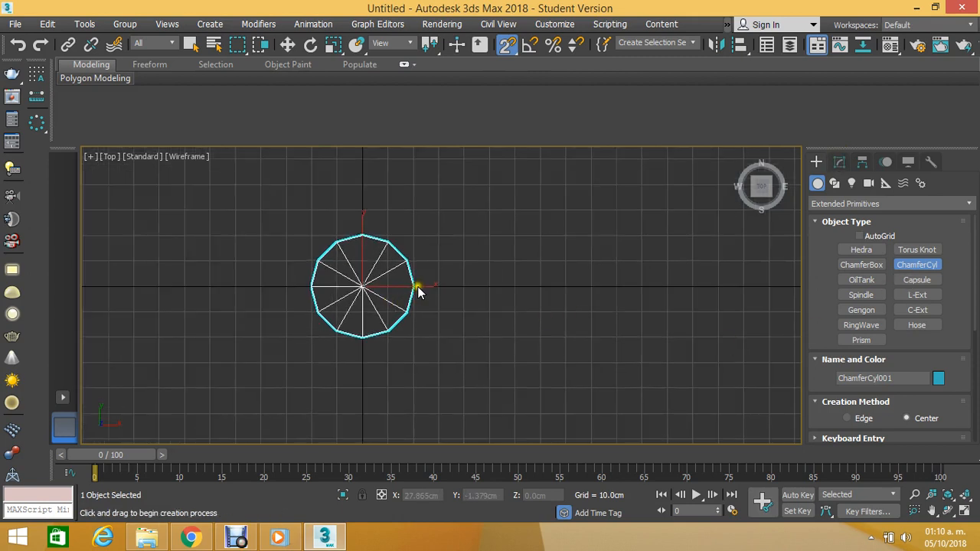
middle_drag(476, 282, 473, 296)
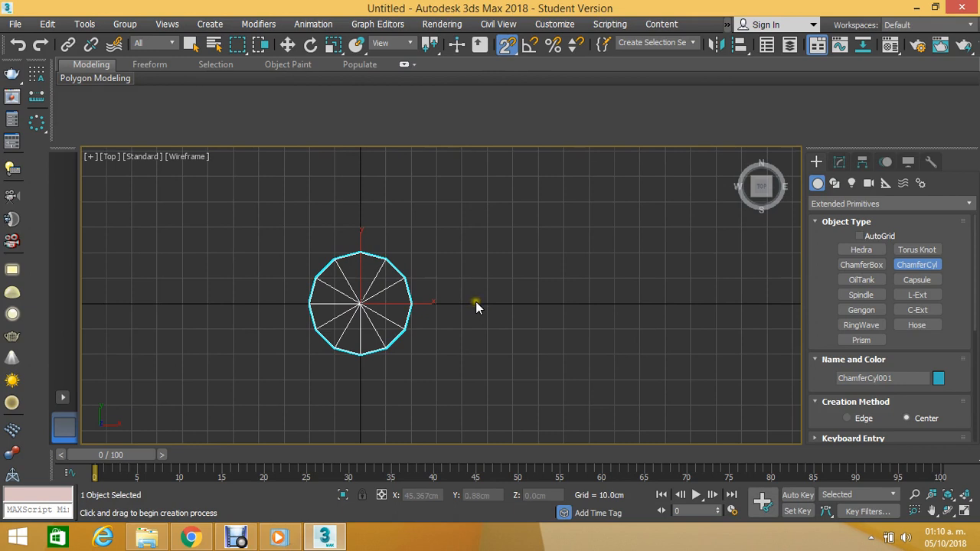
key(p)
alt+middle_drag(357, 279, 343, 253)
key(t)
scroll(343, 252, down, 2)
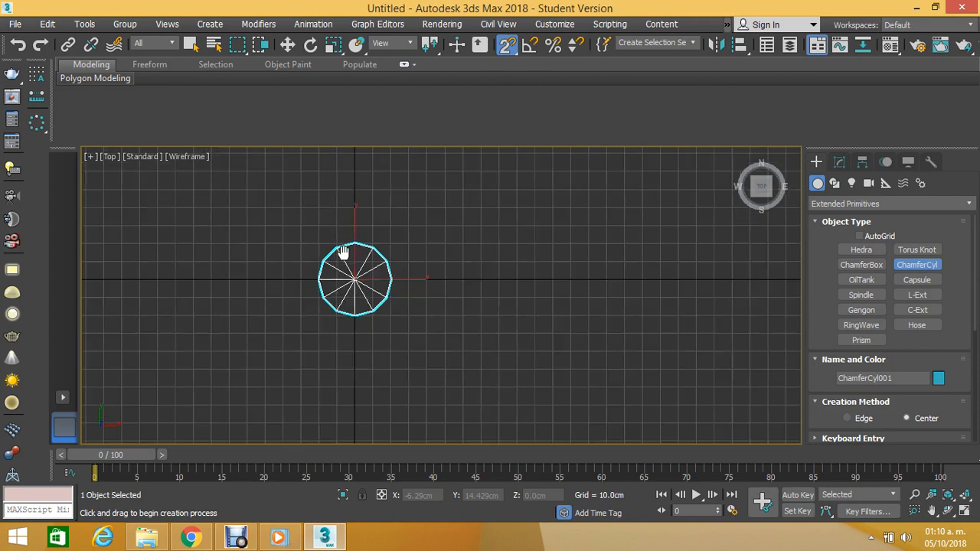
scroll(343, 252, up, 2)
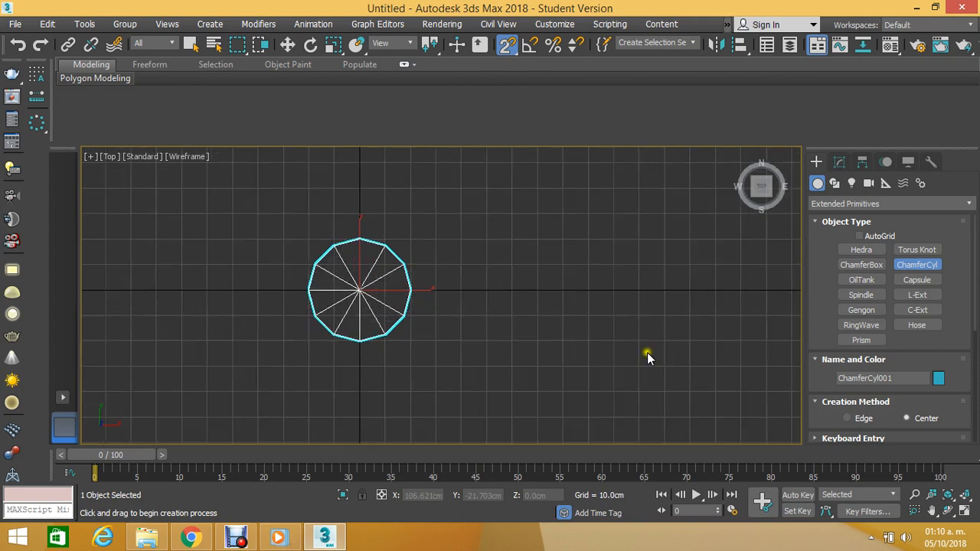
click(963, 513)
middle_drag(476, 303, 479, 292)
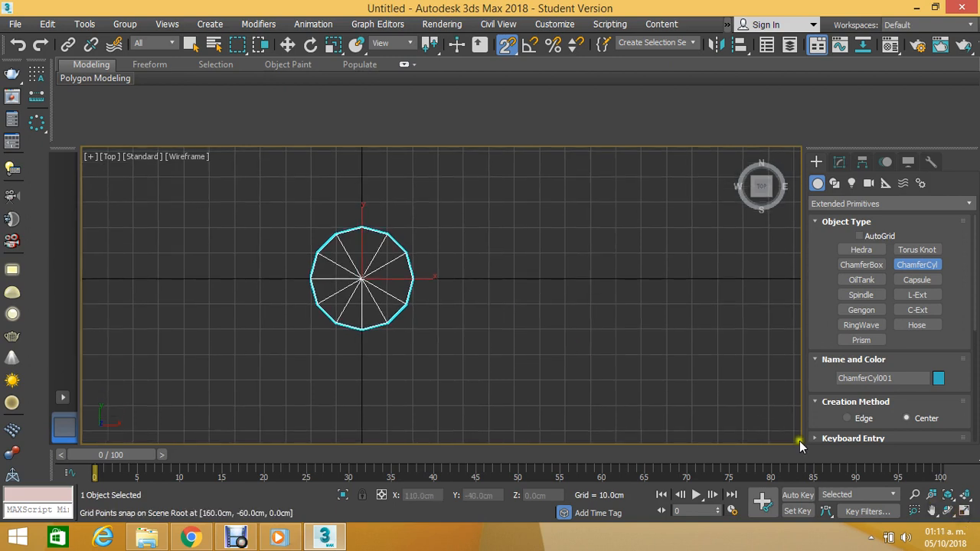
click(963, 513)
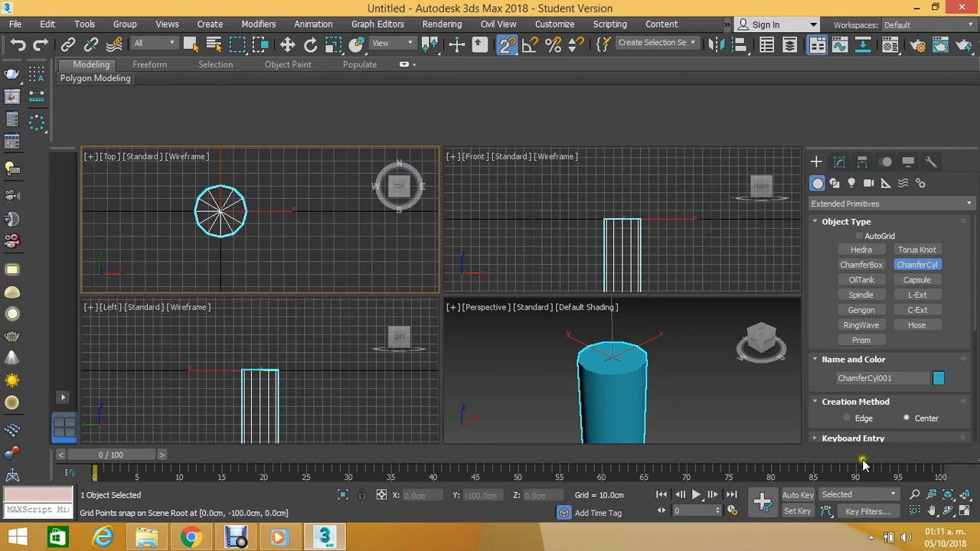
click(963, 511)
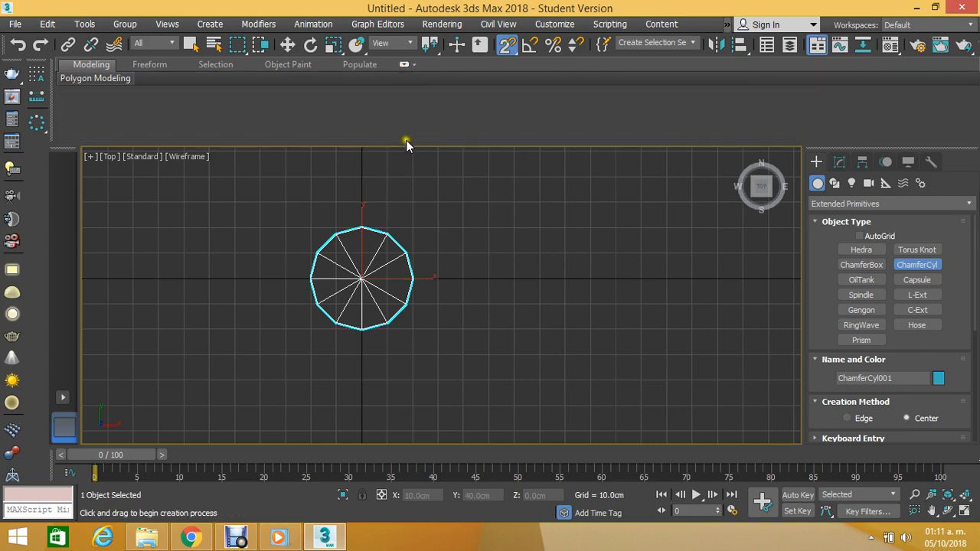
Step: Shrink the ribbon to enlarge the viewport area and show the chamfered cylinder's modifiable parameters, with the Move tool active
drag(403, 146, 401, 82)
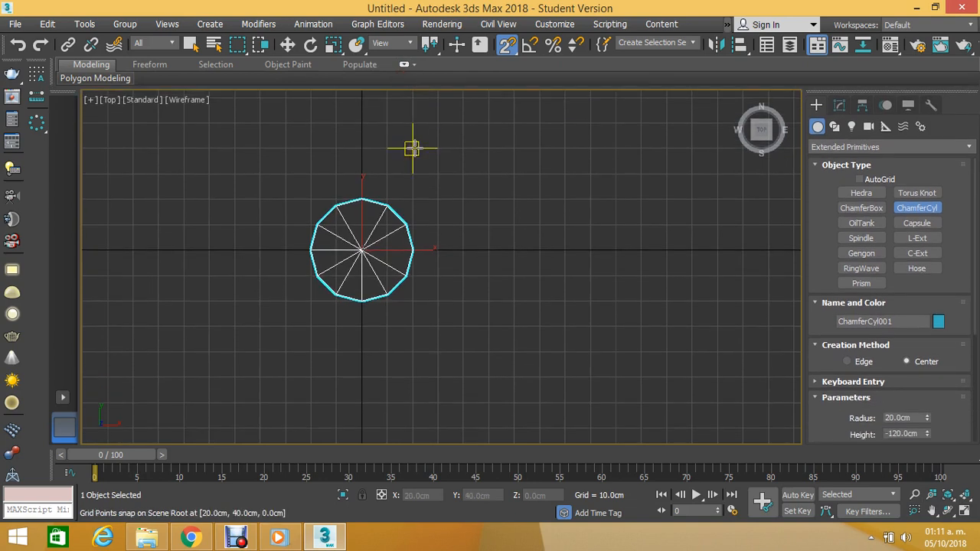
click(834, 112)
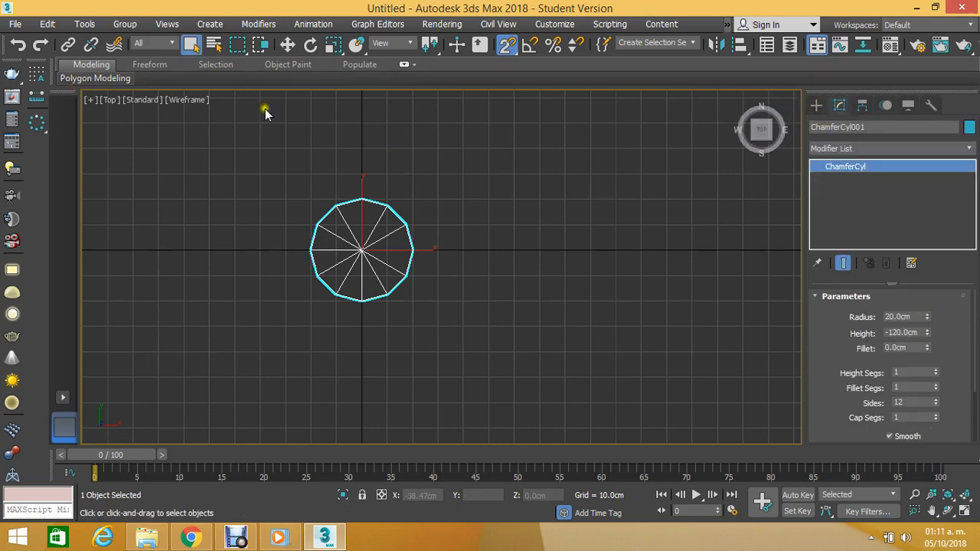
click(287, 45)
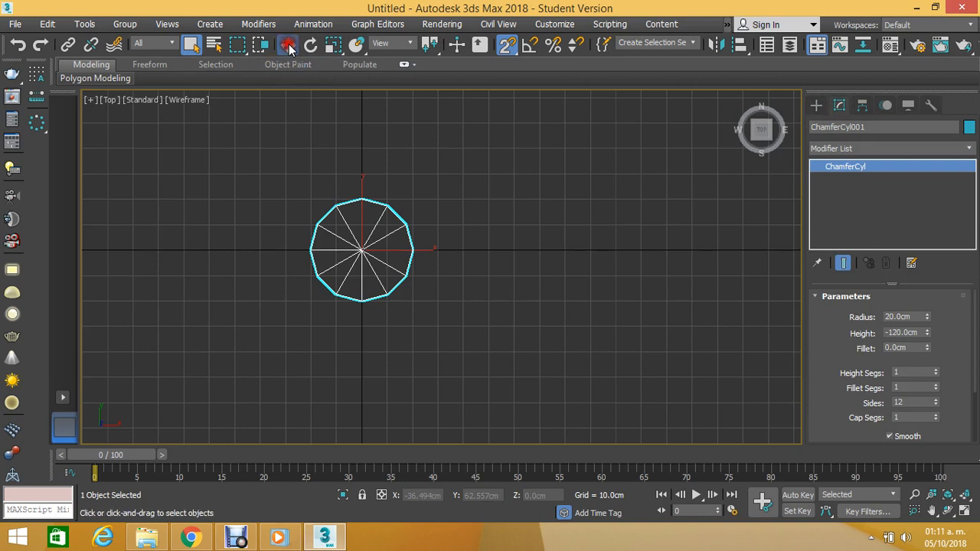
click(406, 201)
click(386, 200)
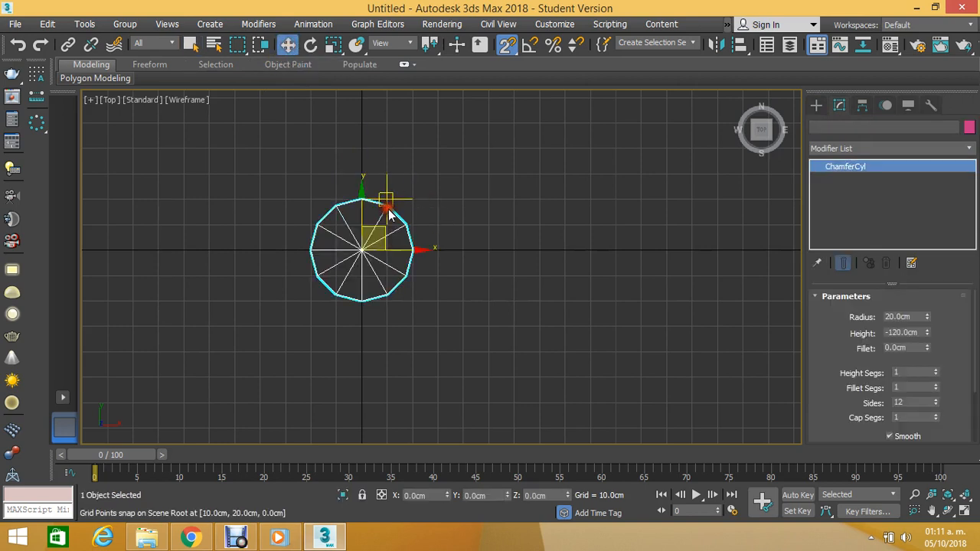
Step: Change the cylinder's object colour to pale yellow and check it with the cylinder deselected
click(968, 127)
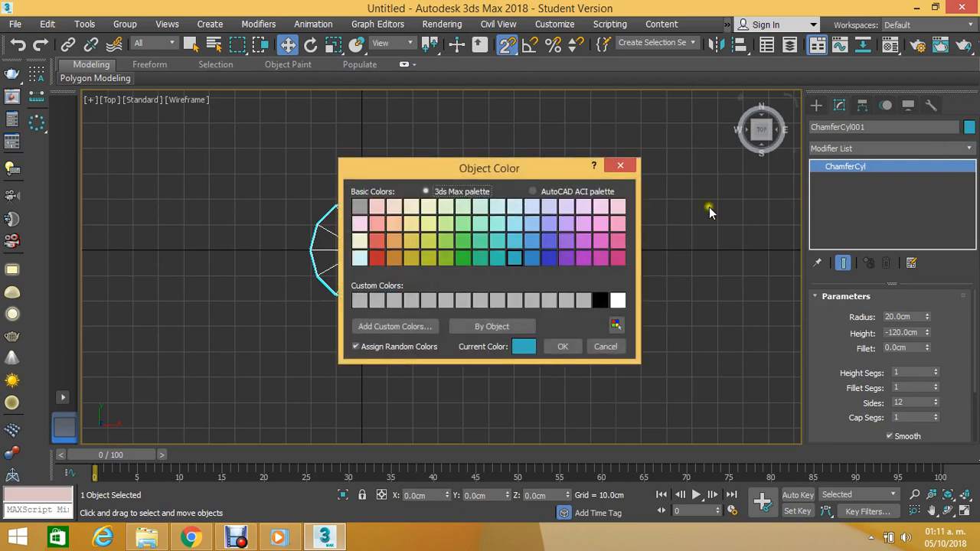
click(429, 206)
click(552, 346)
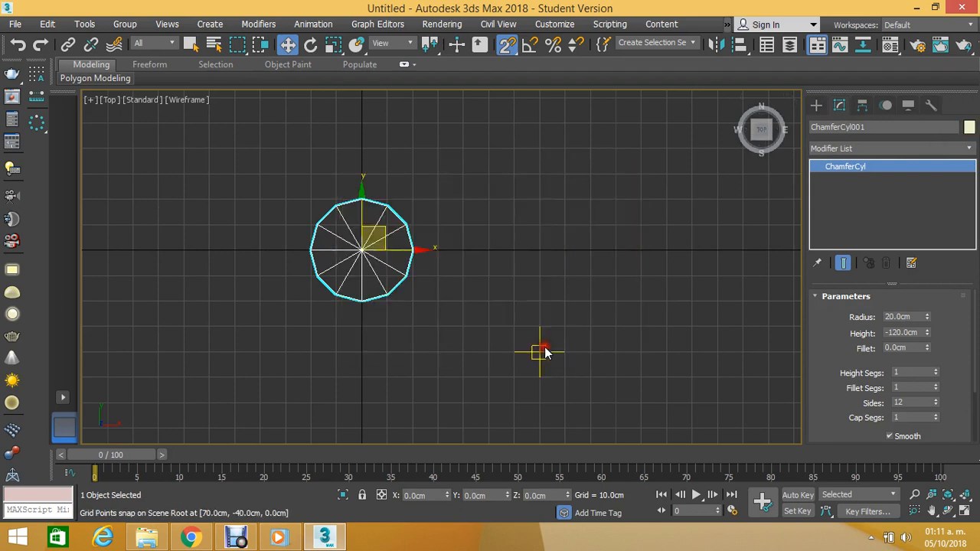
click(491, 295)
click(377, 240)
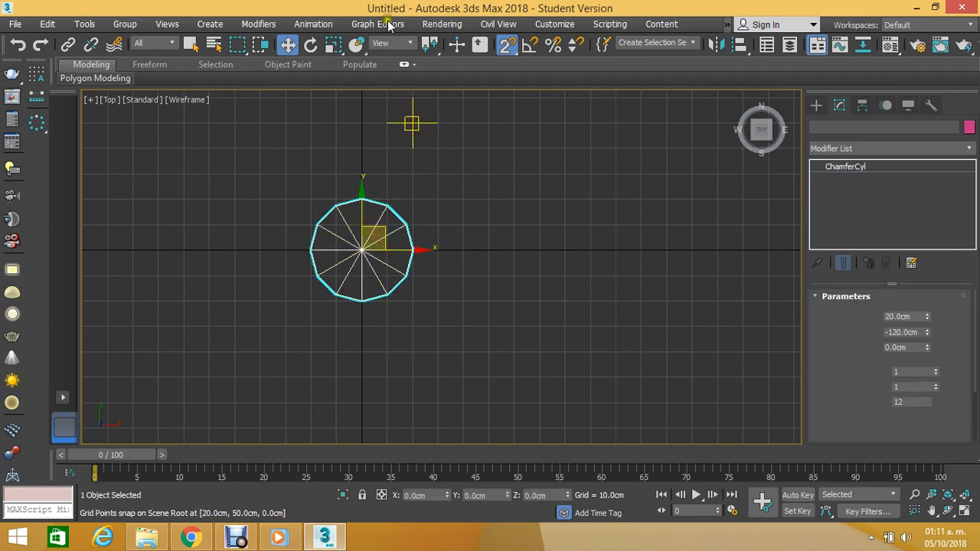
click(483, 155)
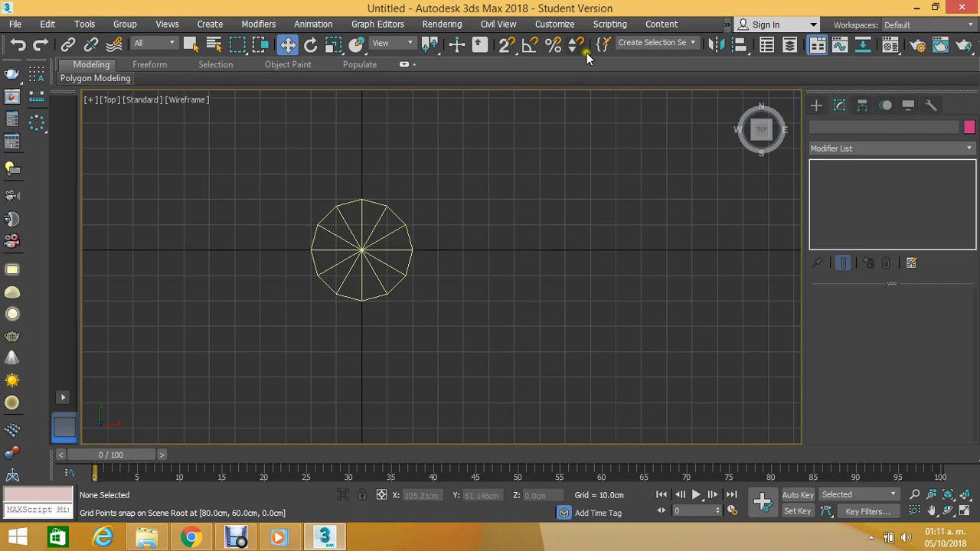
Step: Leave grid snapping turned off and select the chamfered cylinder again in the Top view
click(508, 44)
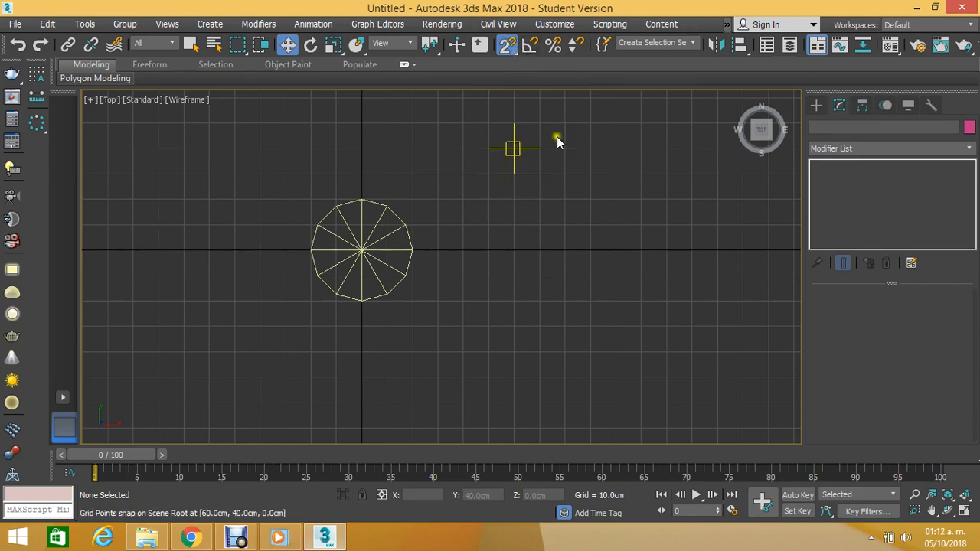
click(505, 40)
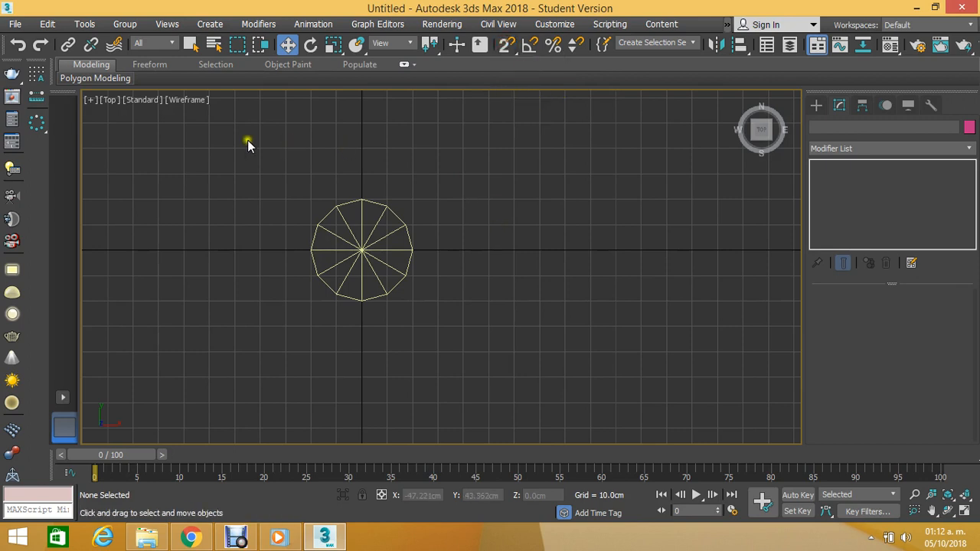
click(355, 234)
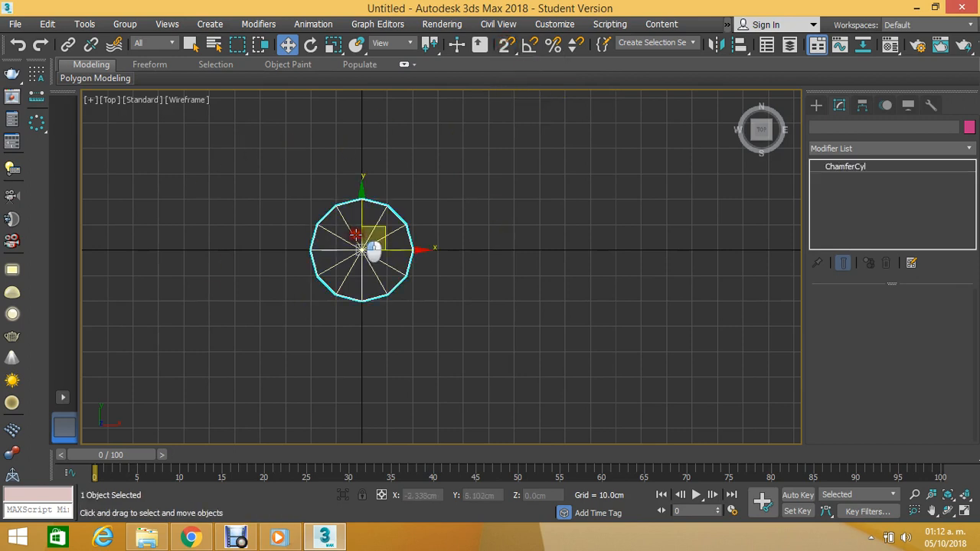
middle_drag(434, 283, 452, 287)
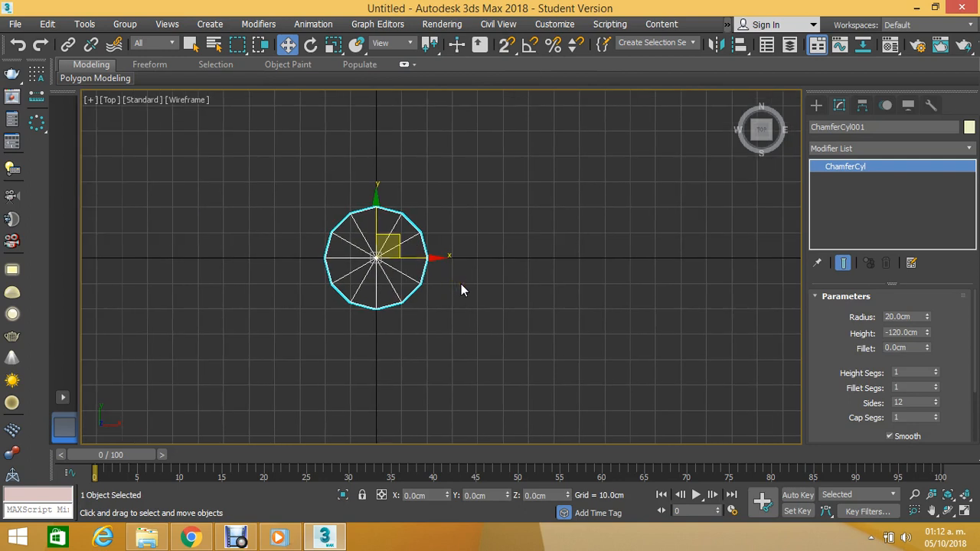
Step: Switch the viewport to Perspective and set the cylinder's object colour to dark olive yellow
key(p)
scroll(406, 203, down, 3)
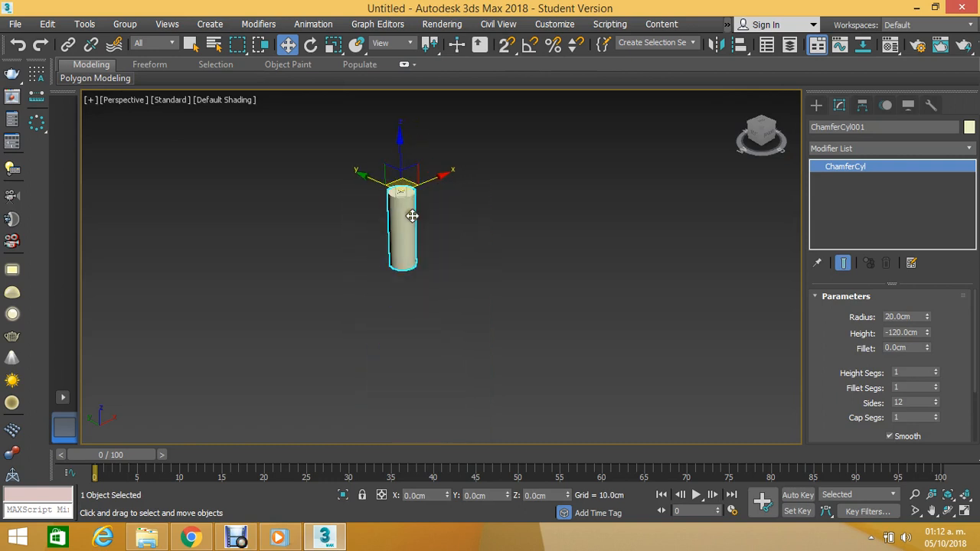
scroll(411, 212, up, 3)
scroll(387, 191, up, 2)
scroll(391, 198, down, 1)
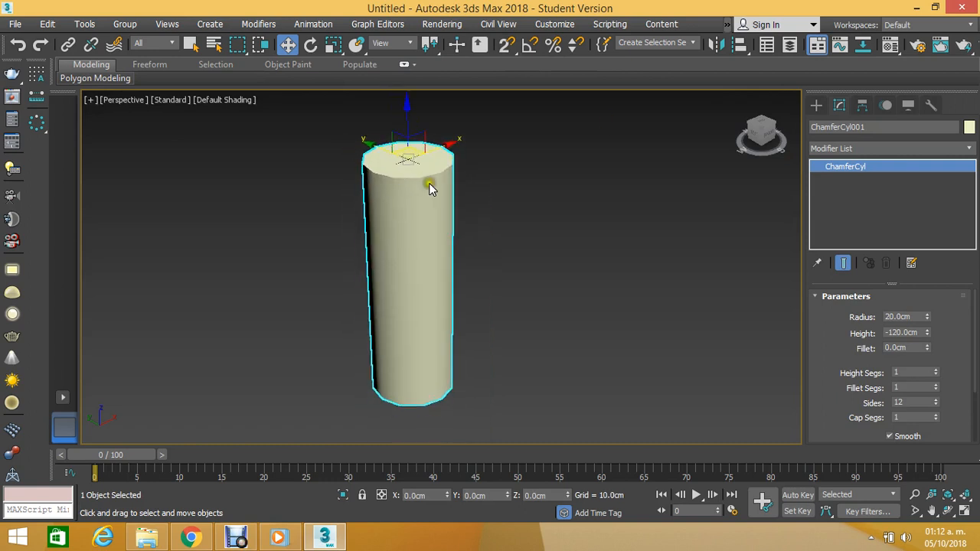
click(969, 127)
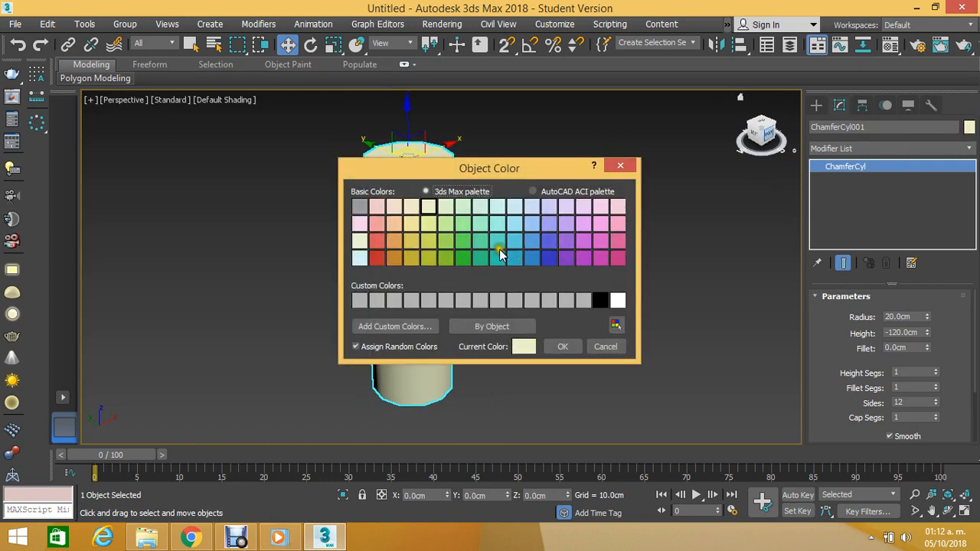
click(429, 243)
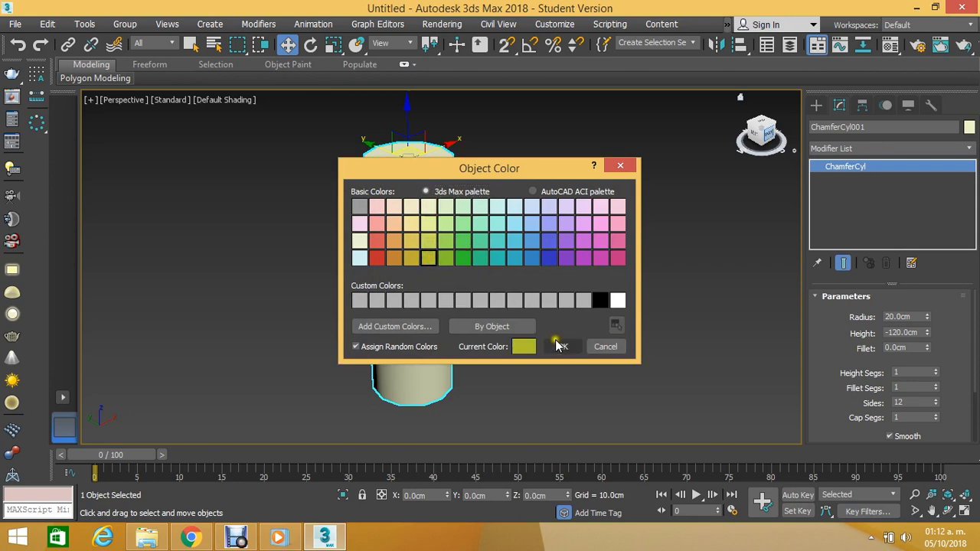
click(559, 345)
Step: Set the chamfered cylinder's radius to 5 cm and its height to 35 cm, and frame it in the viewport
middle_drag(435, 224, 449, 234)
scroll(459, 237, up, 3)
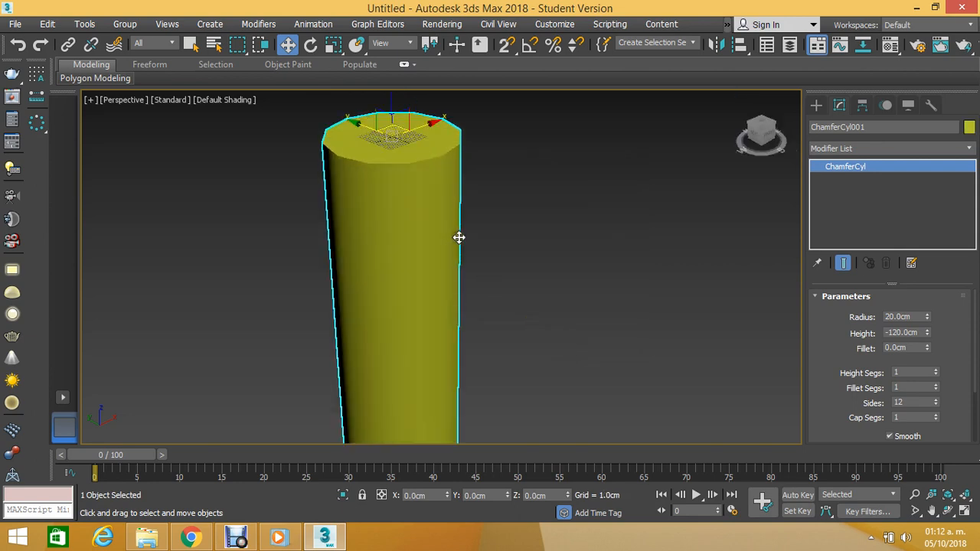
scroll(488, 227, down, 3)
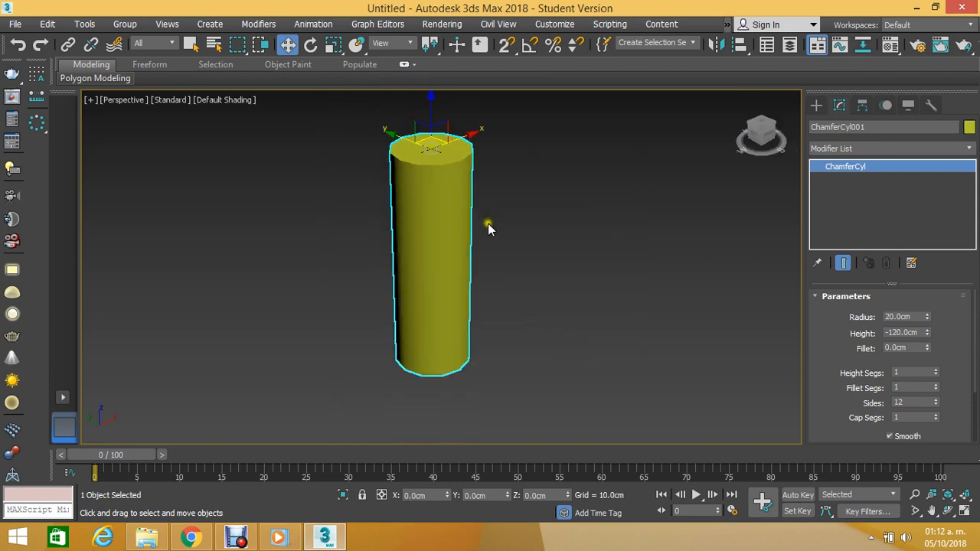
double_click(899, 316)
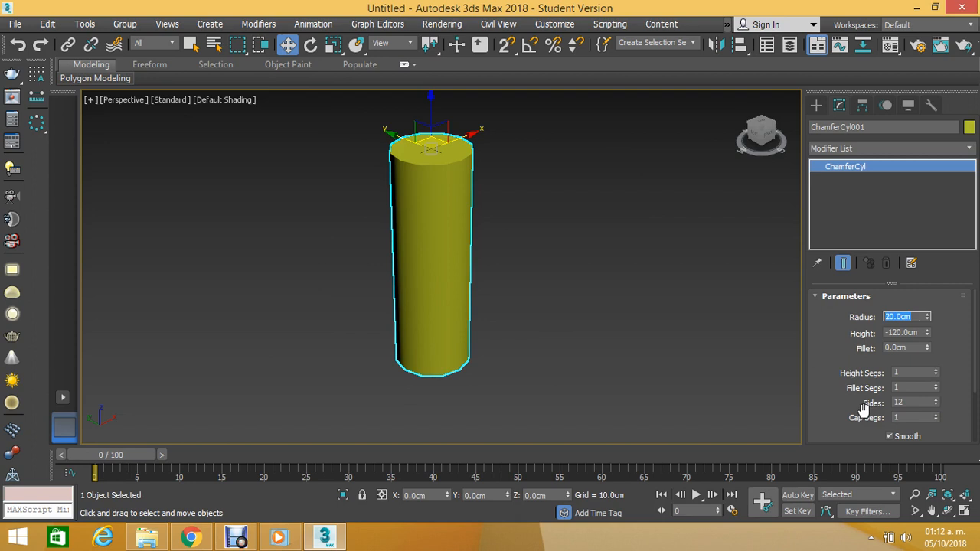
text(5)
key(Return)
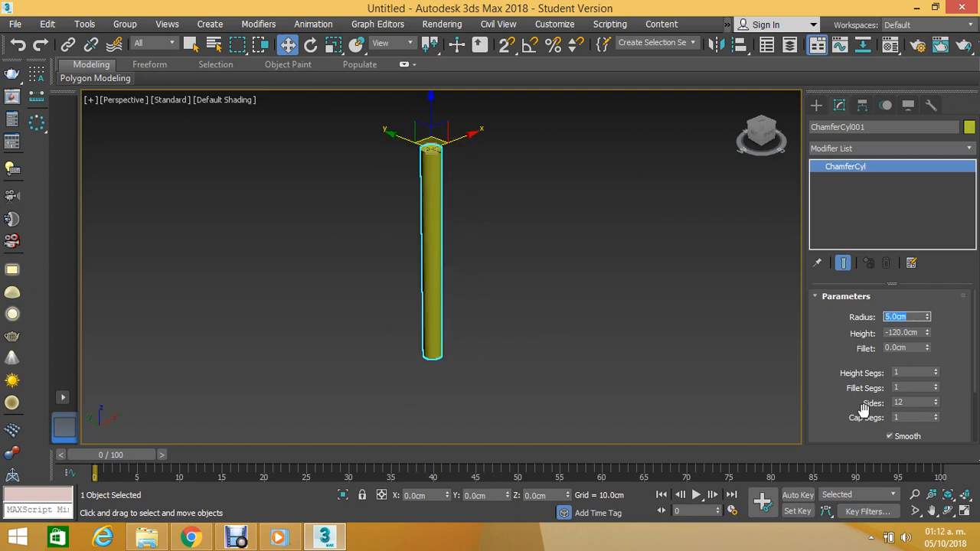
key(Tab)
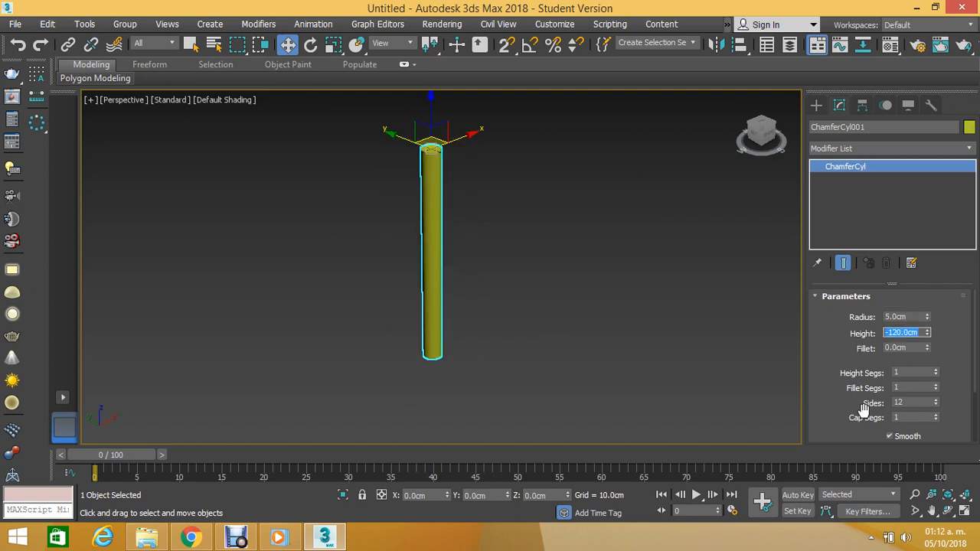
text(4)
text(35)
key(Return)
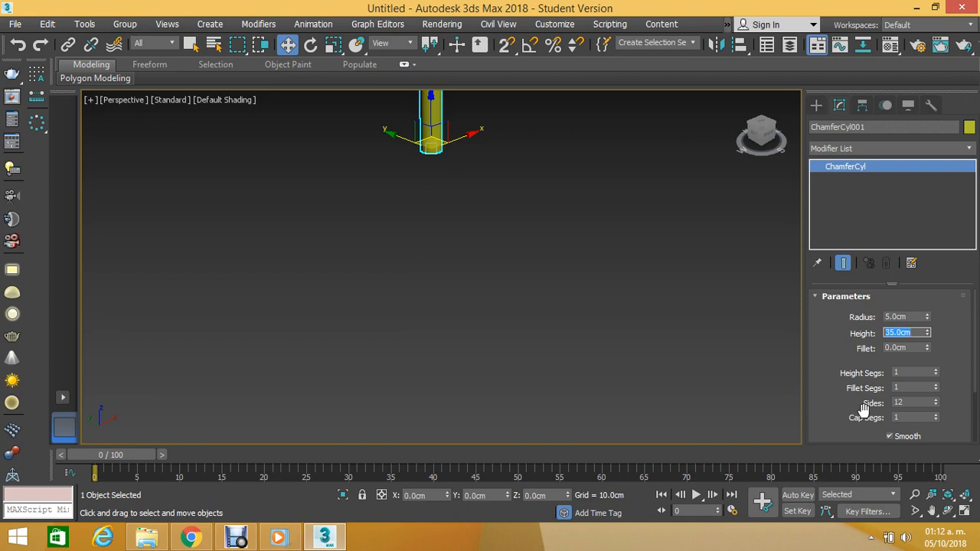
key(z)
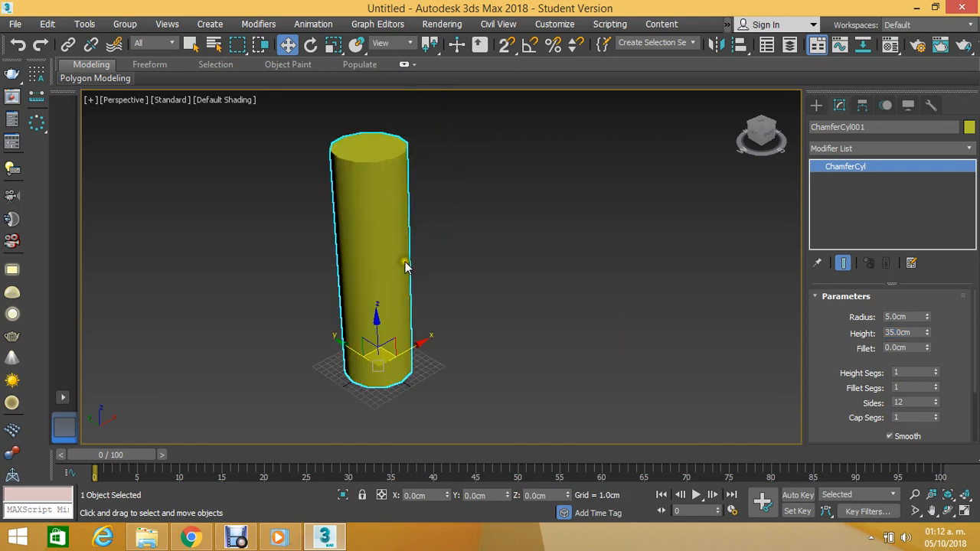
Step: Try a 2 cm fillet on the chamfered cylinder and settle on a fillet of 1 cm
double_click(915, 349)
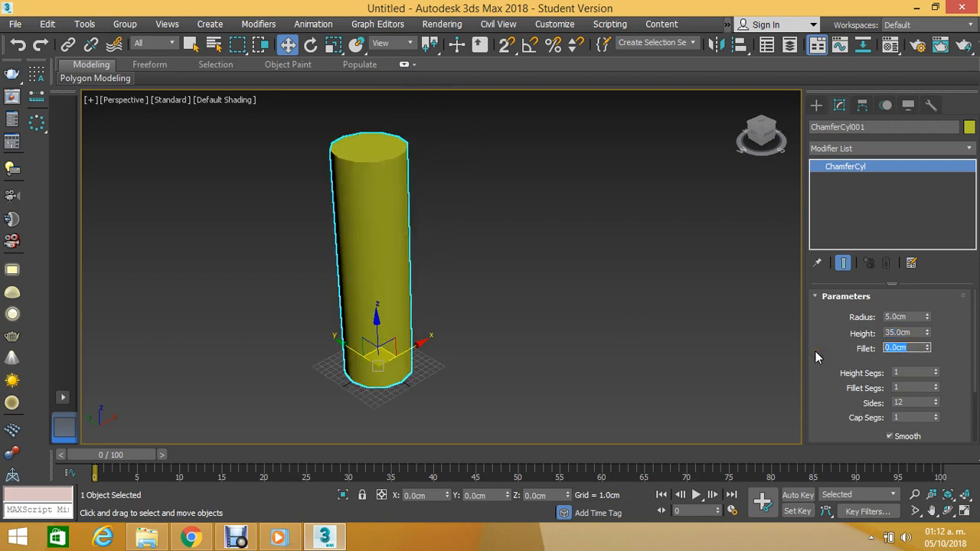
text(2)
key(Return)
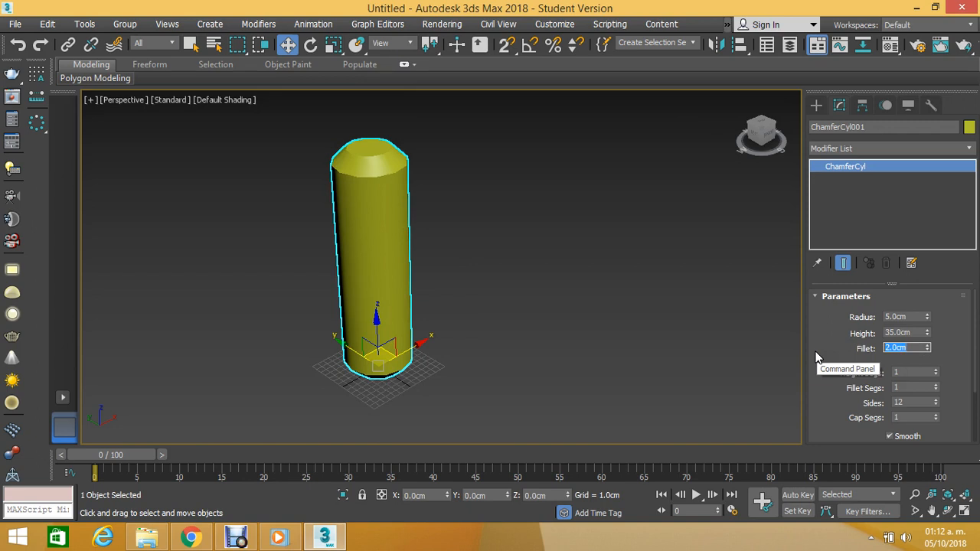
key(Return)
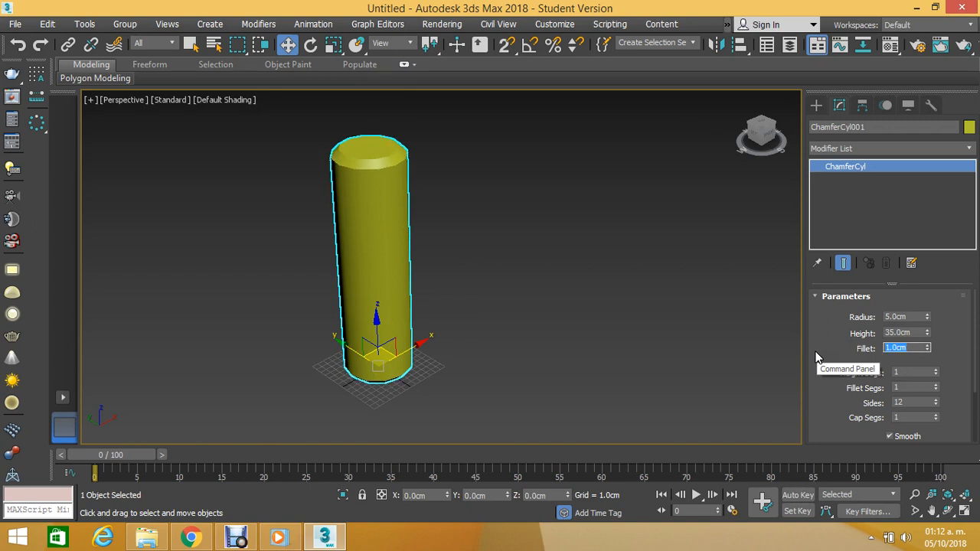
Step: Give the chamfered cylinder 32 sides and 6 fillet segments
key(Tab)
key(Tab)
key(shift+Tab)
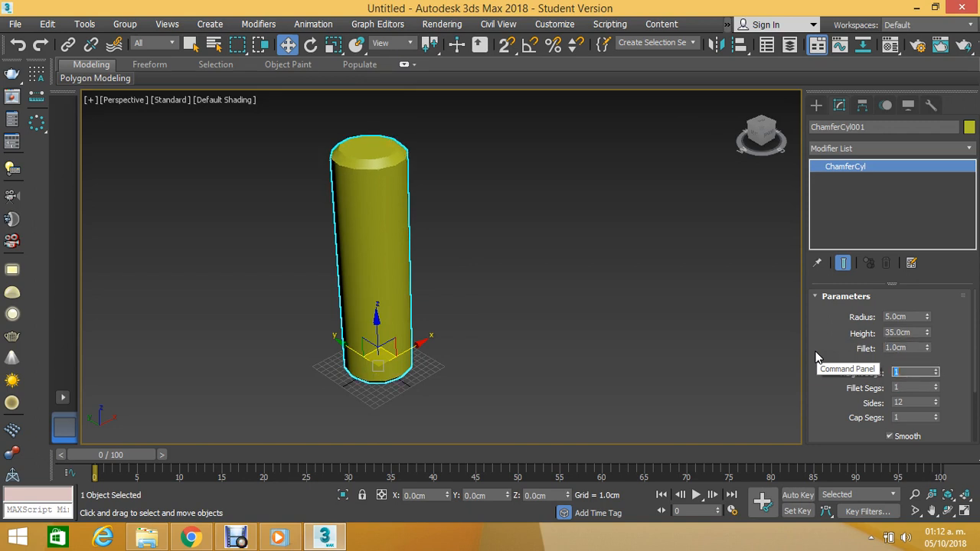
key(Tab)
key(Tab)
text(32)
key(Return)
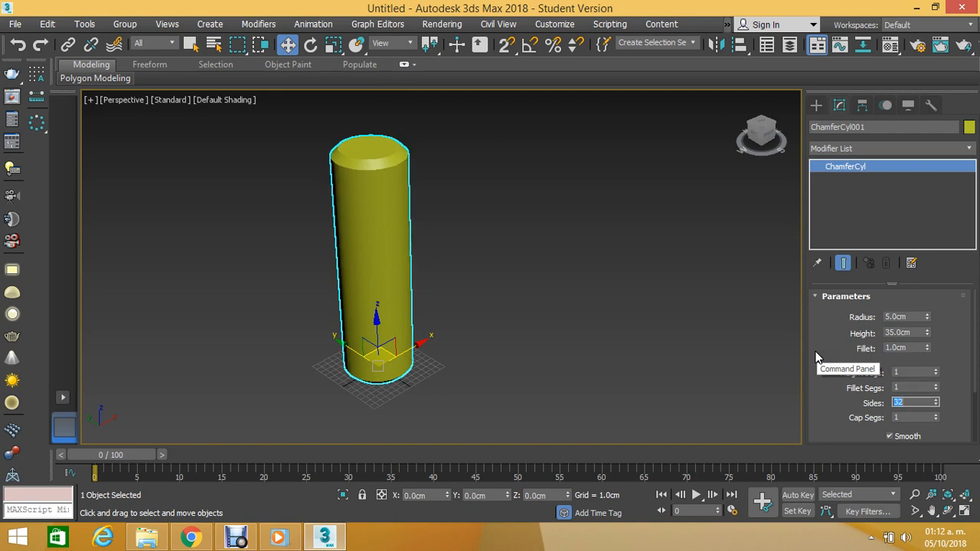
key(shift+Tab)
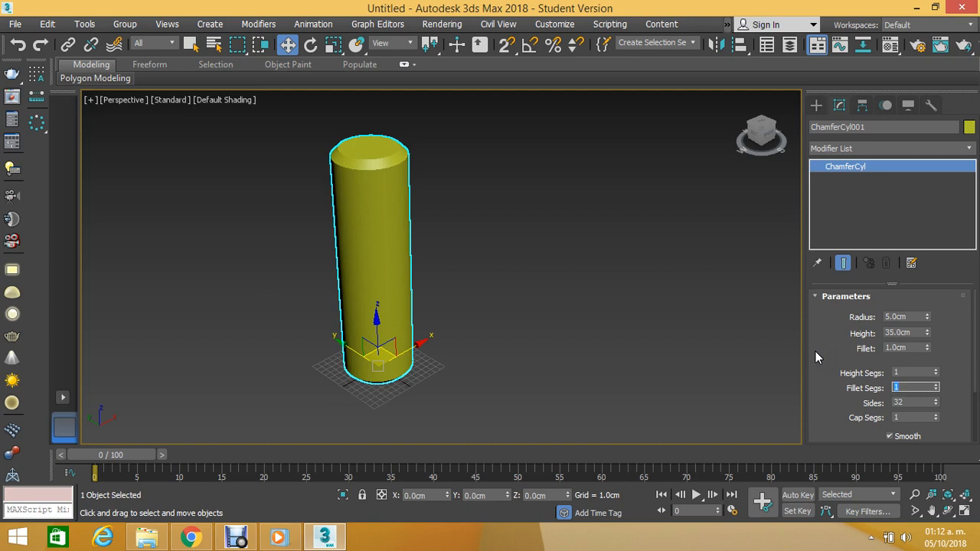
text(6)
key(Return)
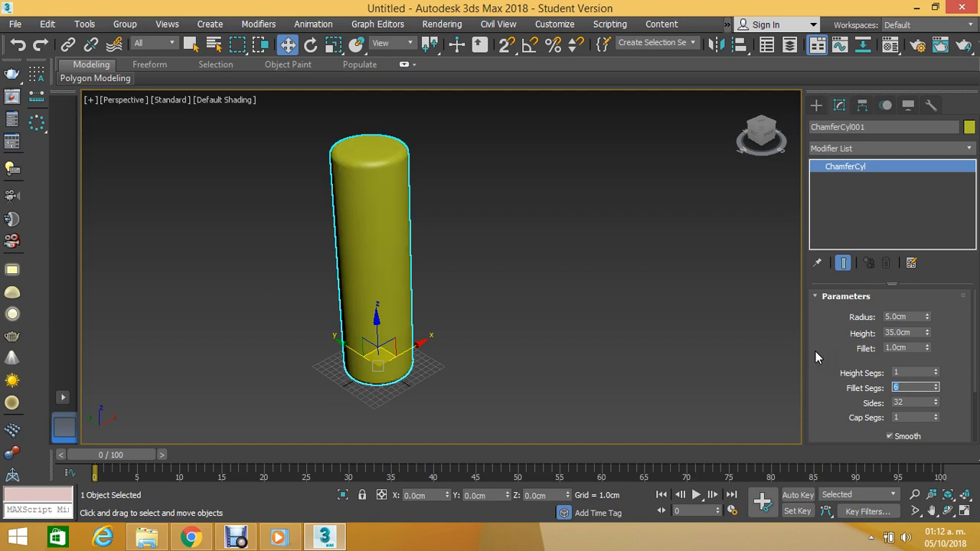
Step: Turn on Edged Faces shading in the Perspective viewport and inspect the mesh lines on the cylinder's body and rounded edge
scroll(365, 148, up, 5)
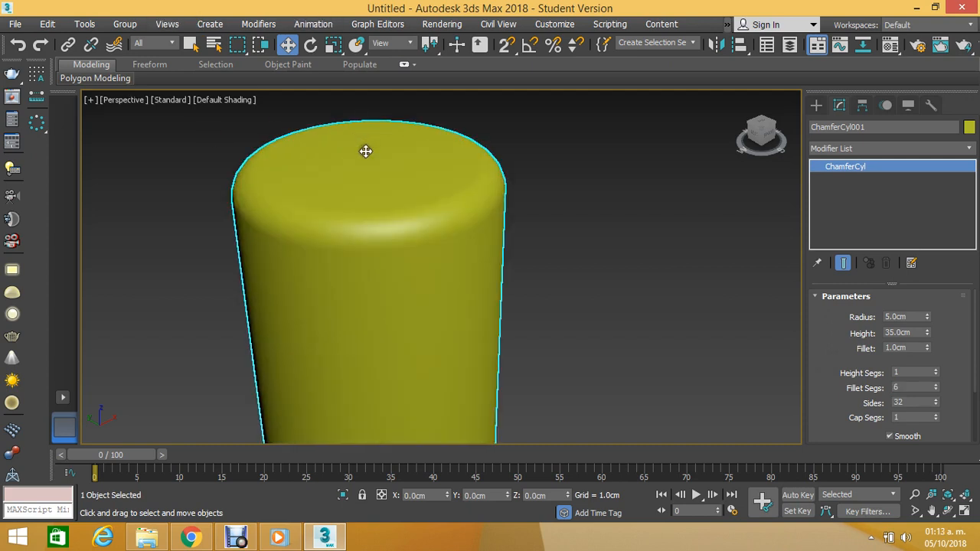
middle_drag(316, 150, 549, 160)
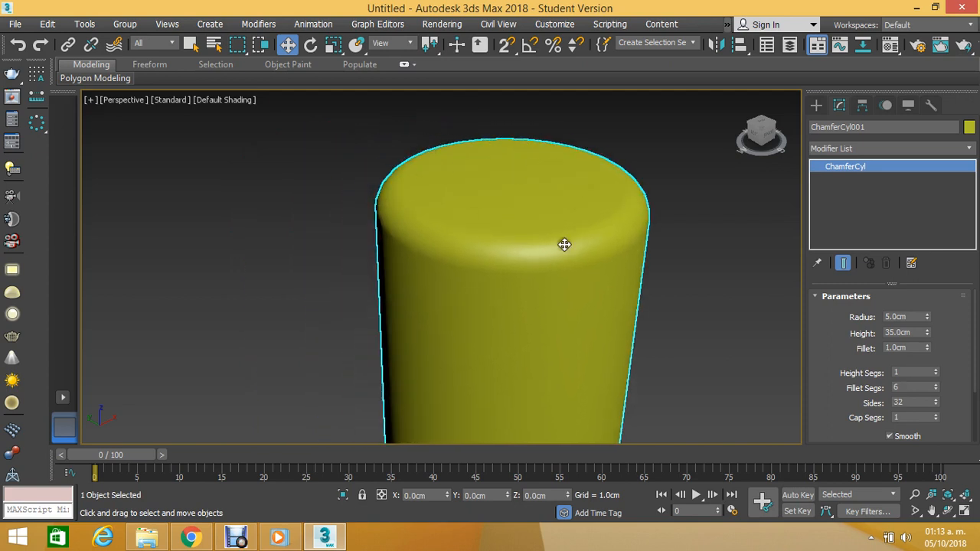
click(221, 102)
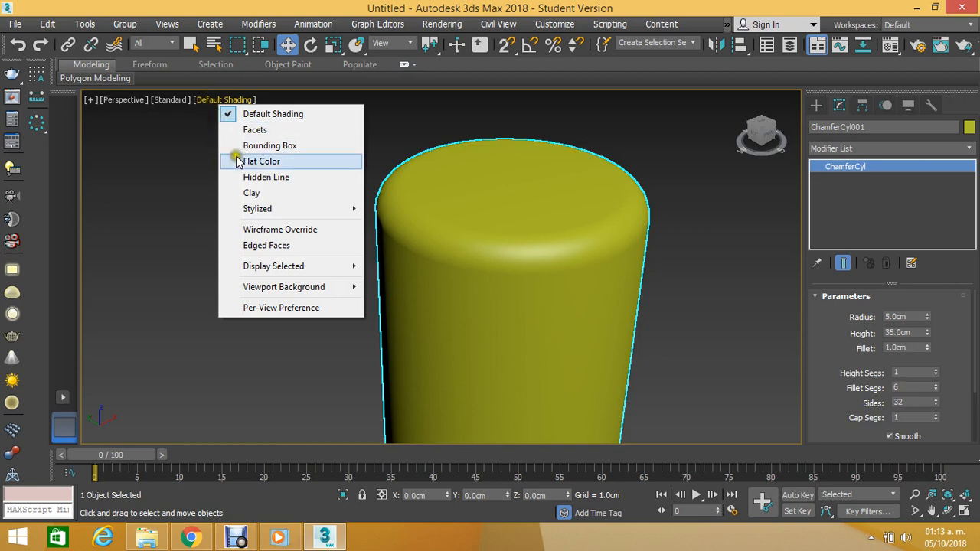
click(264, 245)
middle_drag(265, 251, 231, 207)
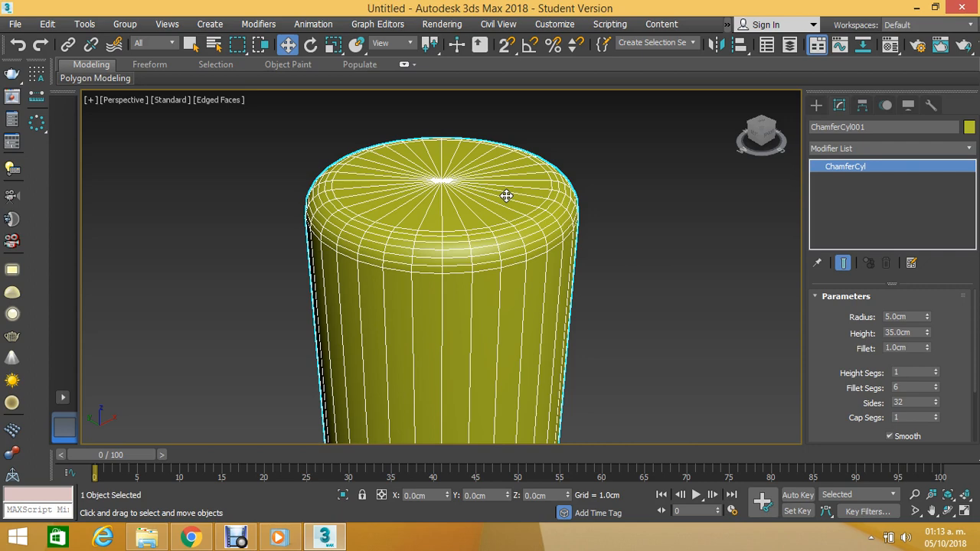
middle_drag(515, 231, 501, 222)
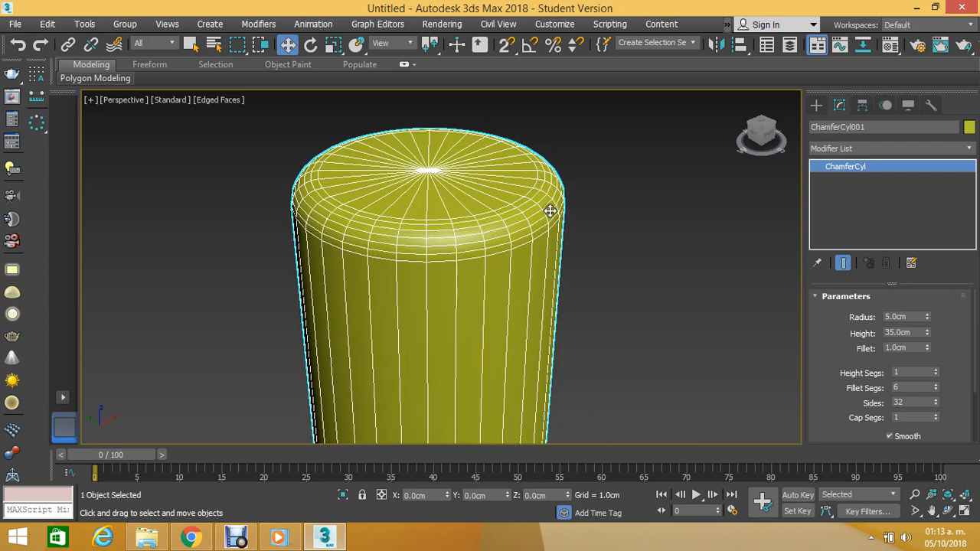
scroll(452, 175, down, 5)
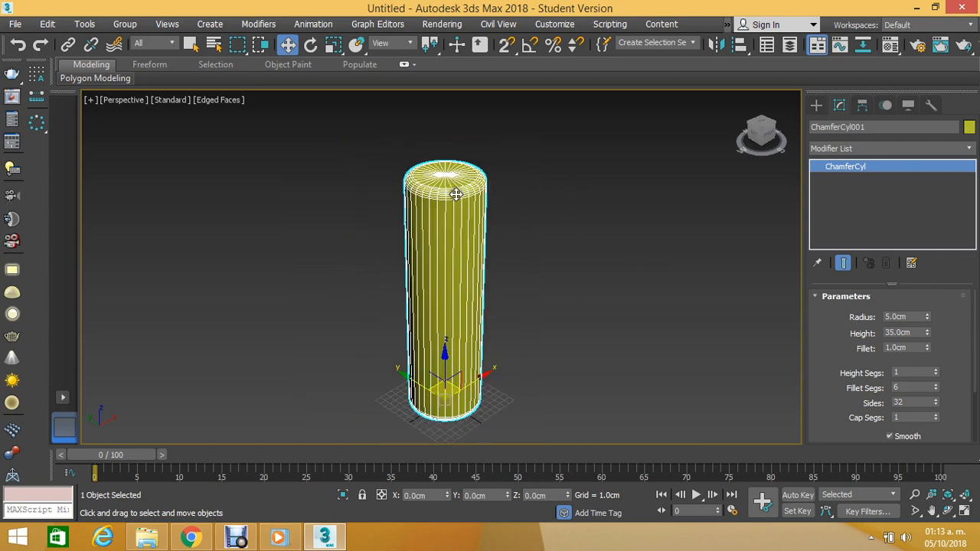
scroll(454, 190, up, 3)
middle_drag(477, 230, 472, 224)
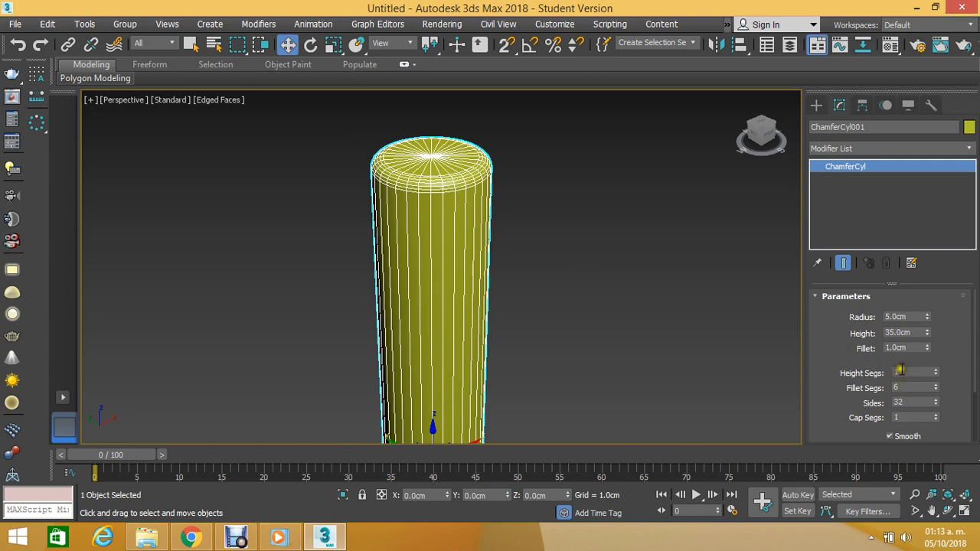
scroll(424, 280, down, 3)
middle_drag(414, 206, 322, 263)
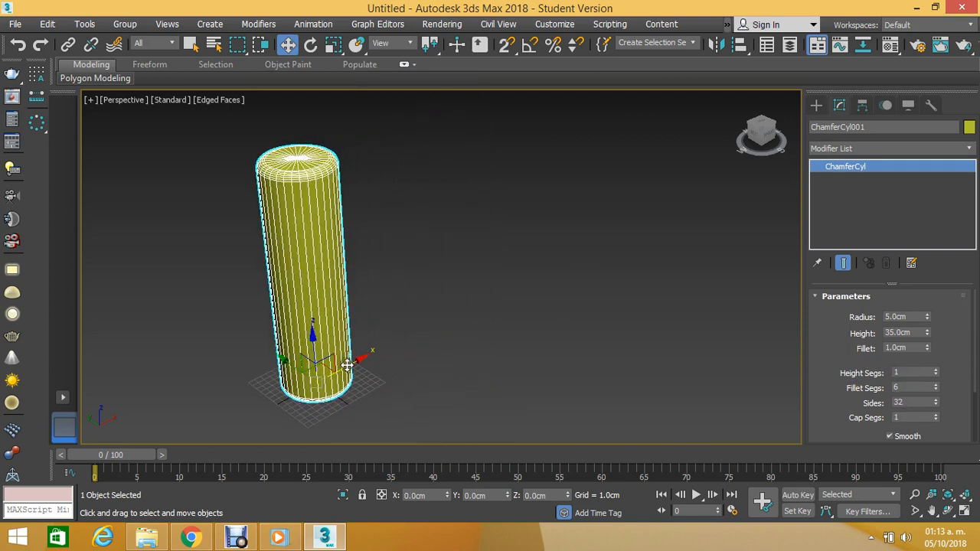
middle_drag(434, 325, 318, 383)
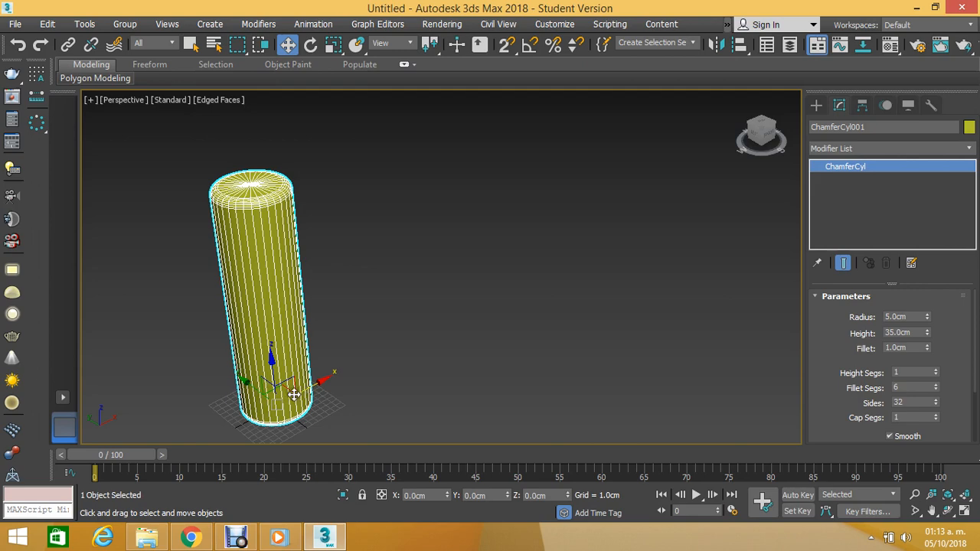
Step: Try to clone the cylinder along the X axis and cancel the clone
scroll(372, 376, up, 2)
scroll(357, 308, up, 1)
scroll(352, 314, up, 1)
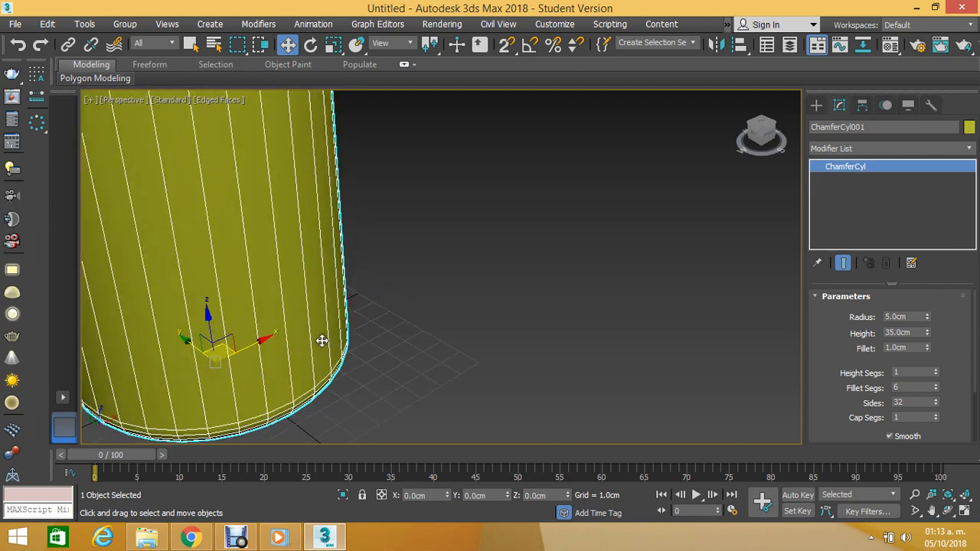
middle_drag(324, 339, 418, 293)
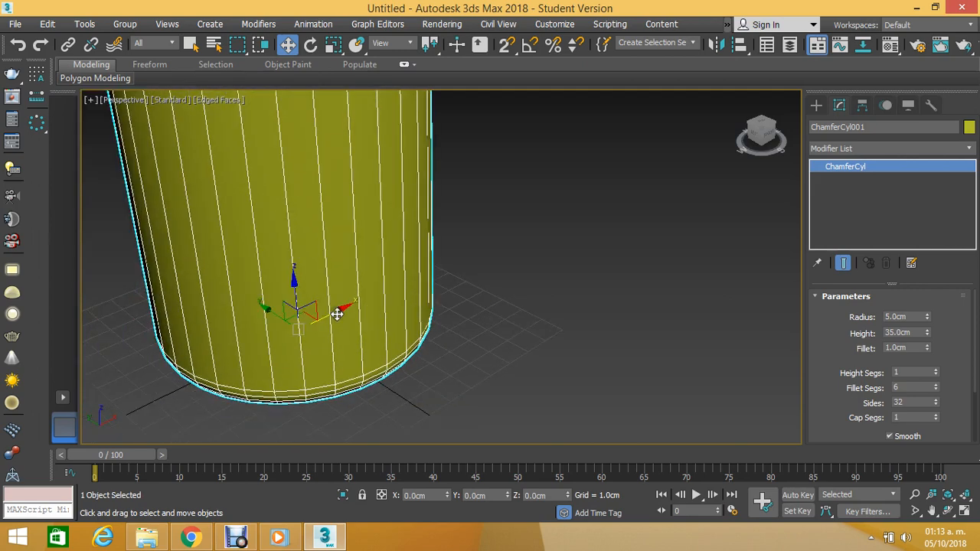
mouse_move(337, 314)
shift+mouse_down()
mouse_move(617, 203)
mouse_move(645, 216)
mouse_move(636, 227)
shift+mouse_up()
click(550, 328)
middle_drag(516, 252, 456, 281)
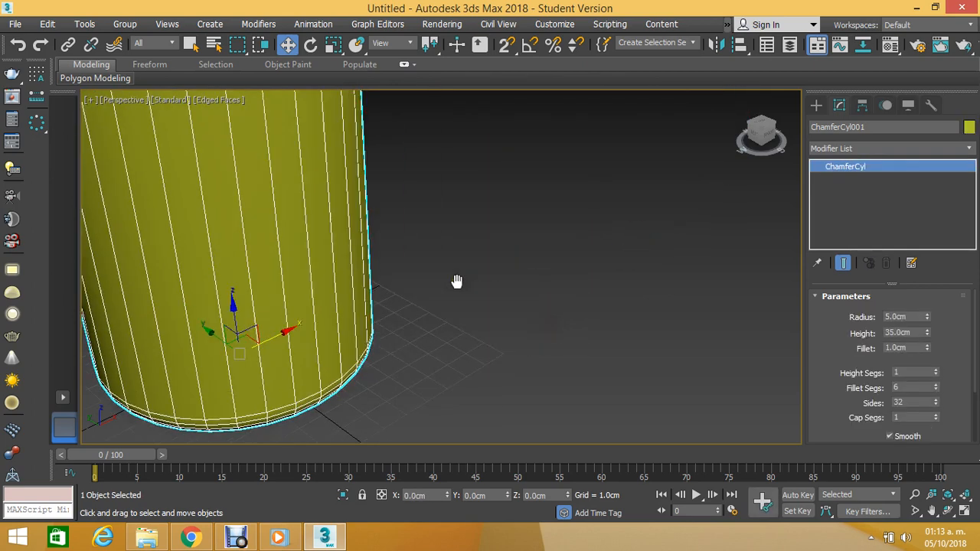
scroll(456, 282, down, 8)
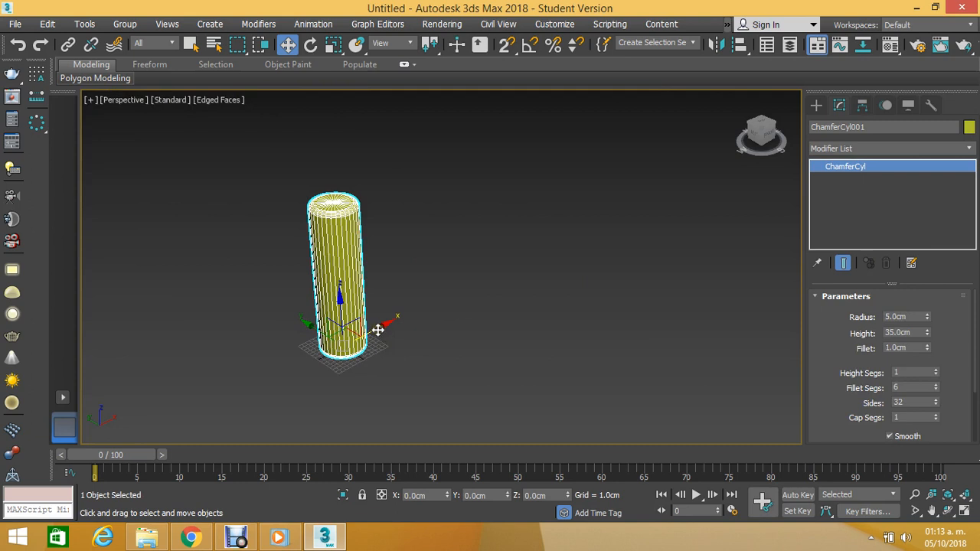
Step: Try cloning the cylinder along the X axis, along the Y axis and freely in the view, cancelling each clone
mouse_move(378, 329)
shift+mouse_down()
mouse_move(493, 283)
mouse_move(479, 280)
mouse_move(554, 280)
mouse_move(501, 256)
mouse_move(577, 291)
mouse_move(597, 284)
mouse_move(538, 286)
mouse_move(523, 301)
shift+mouse_up()
click(548, 329)
mouse_move(309, 329)
shift+mouse_down()
mouse_move(211, 240)
mouse_move(192, 245)
mouse_move(207, 258)
shift+mouse_up()
click(555, 325)
mouse_move(340, 339)
shift+mouse_down()
mouse_move(350, 323)
mouse_move(498, 321)
mouse_move(355, 201)
mouse_move(203, 325)
mouse_move(575, 208)
mouse_move(175, 230)
mouse_move(717, 307)
mouse_move(579, 363)
mouse_move(566, 337)
mouse_move(586, 286)
mouse_move(575, 310)
mouse_move(534, 333)
shift+mouse_up()
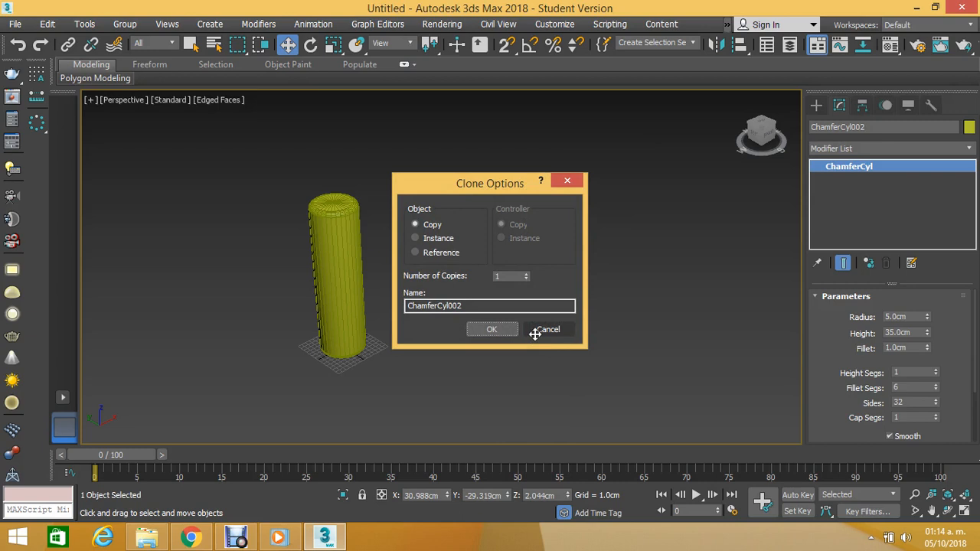
click(534, 334)
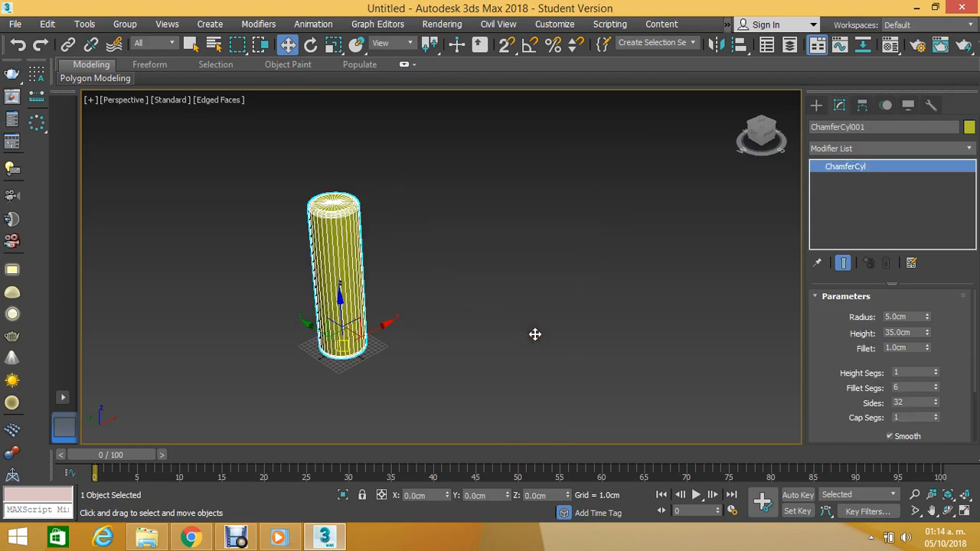
Step: Make one copy of the cylinder about 39 cm away along the X axis, and delete that copy
shift+drag(384, 324, 502, 291)
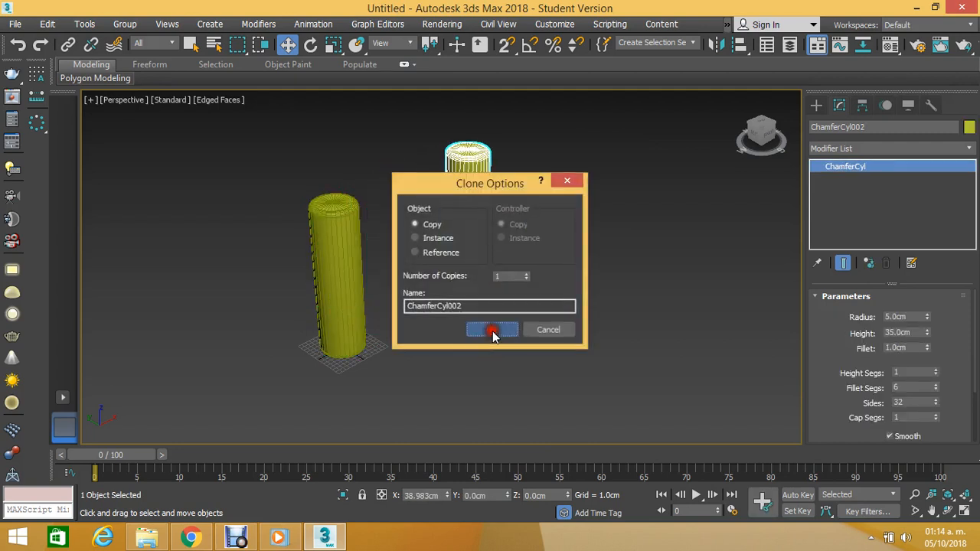
click(491, 329)
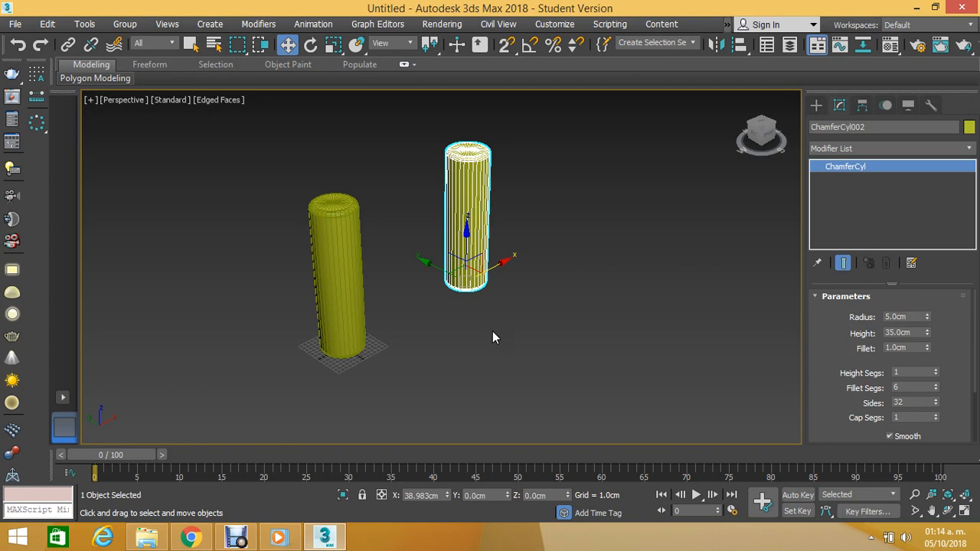
key(Delete)
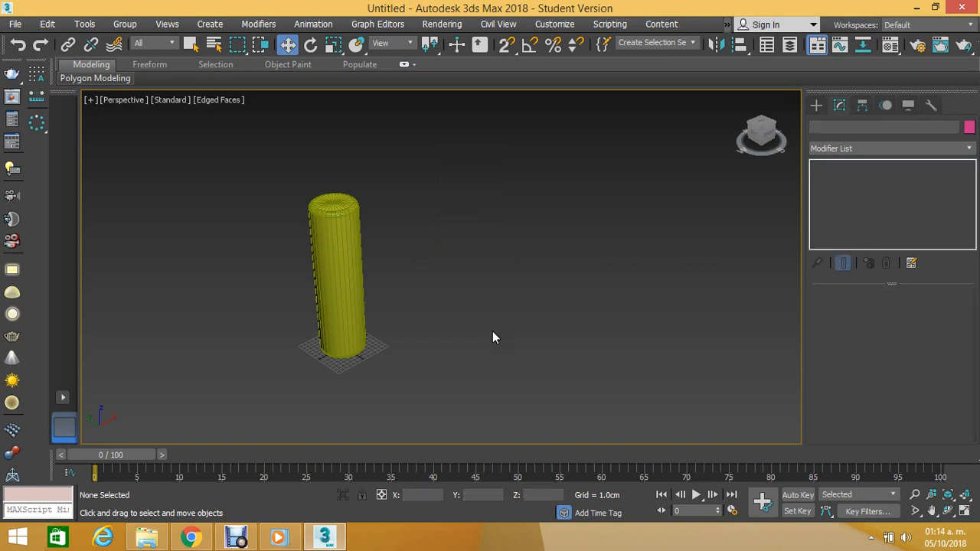
Step: Clone the original cylinder along the X axis as a single copy about 30.3 cm away
click(345, 289)
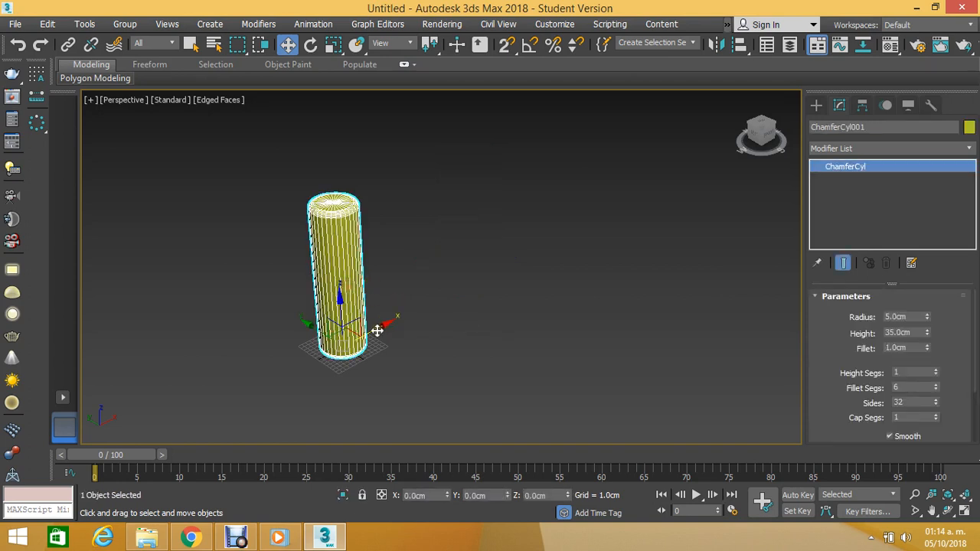
mouse_move(377, 330)
shift+mouse_down()
mouse_move(476, 303)
mouse_move(472, 293)
shift+mouse_up()
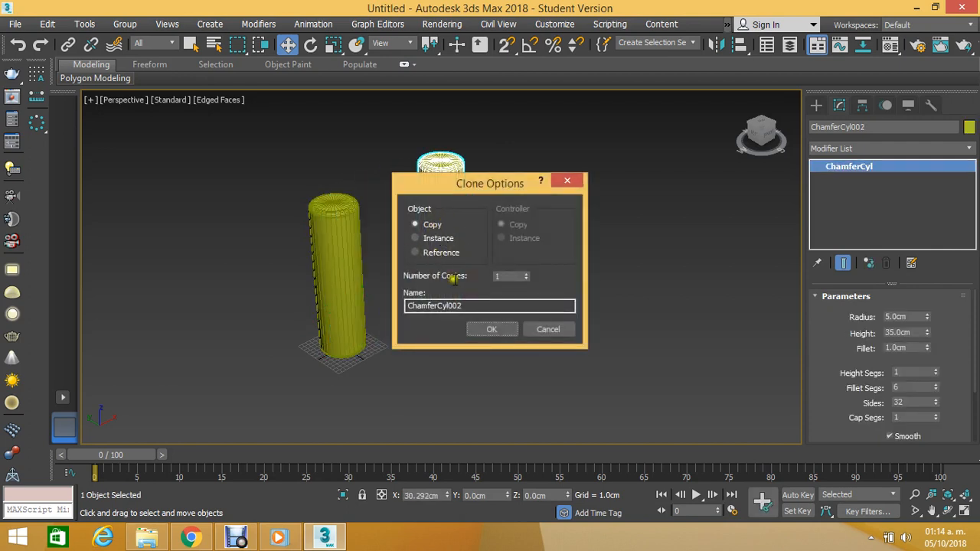
click(492, 330)
middle_drag(469, 301, 461, 305)
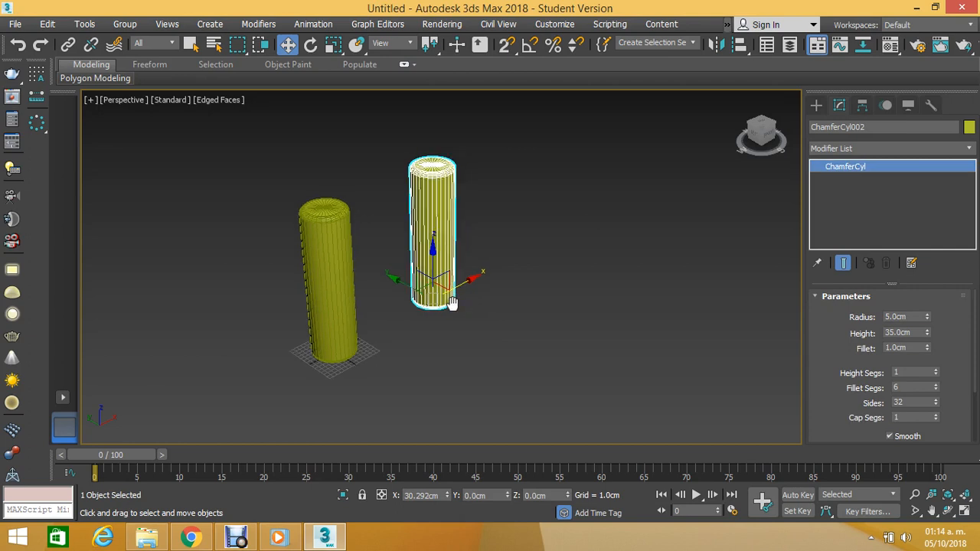
Step: Clone the second cylinder along the X axis as a single copy about 31.4 cm away
click(376, 299)
click(342, 307)
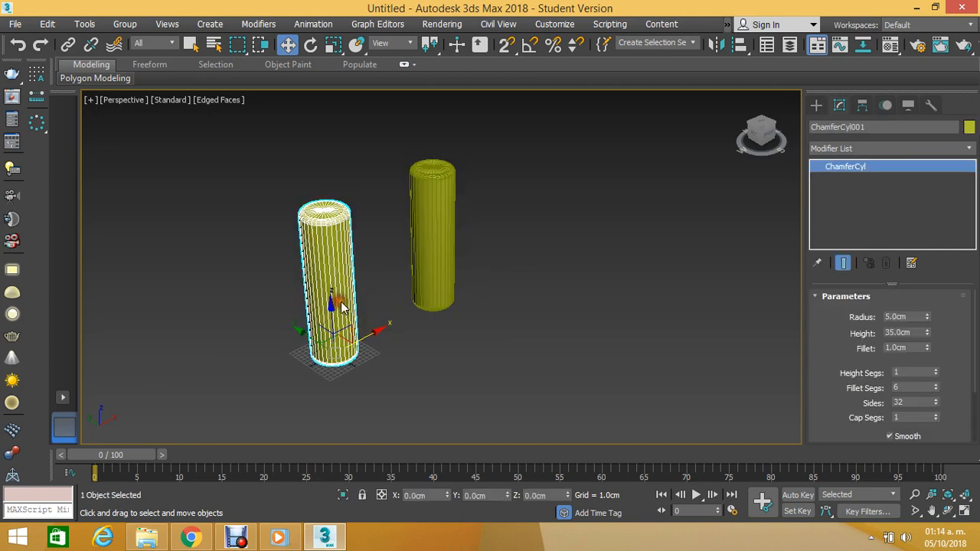
click(437, 285)
mouse_move(459, 291)
mouse_down()
mouse_move(575, 247)
mouse_move(541, 268)
mouse_up()
click(488, 331)
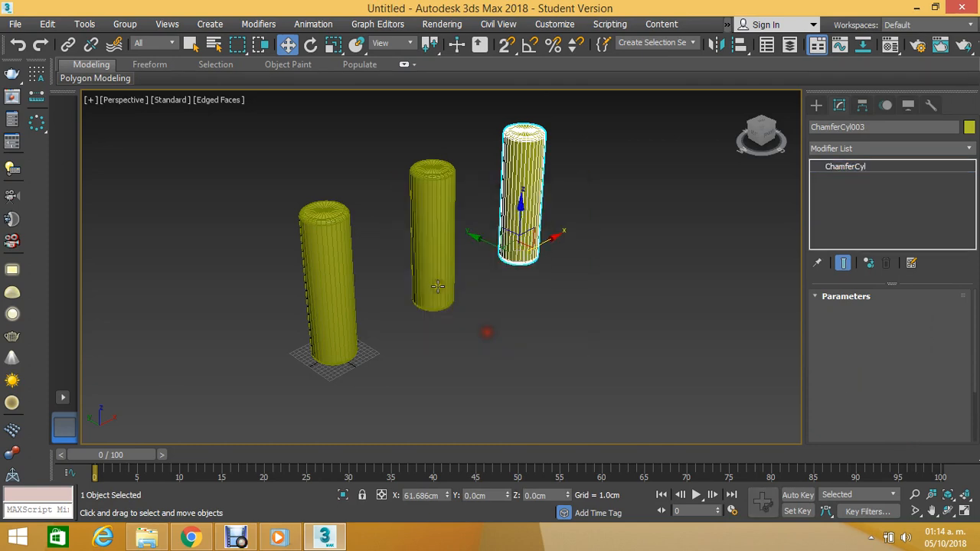
Step: Try an FFD 2x2x2 modifier on the middle cylinder, expand its sub-object levels, and remove the modifier
scroll(409, 255, up, 5)
click(304, 240)
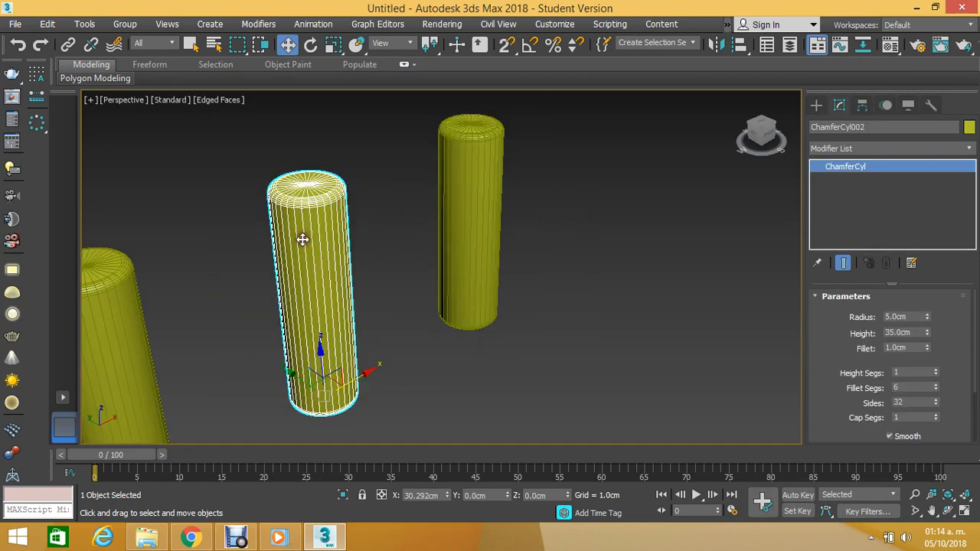
middle_drag(303, 238, 288, 237)
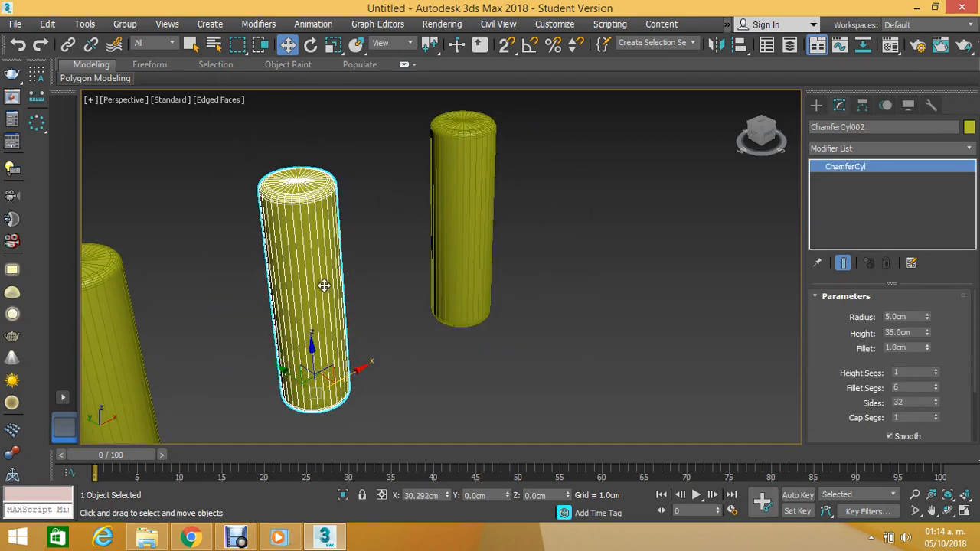
middle_drag(317, 276, 308, 247)
scroll(313, 251, down, 3)
scroll(328, 267, up, 3)
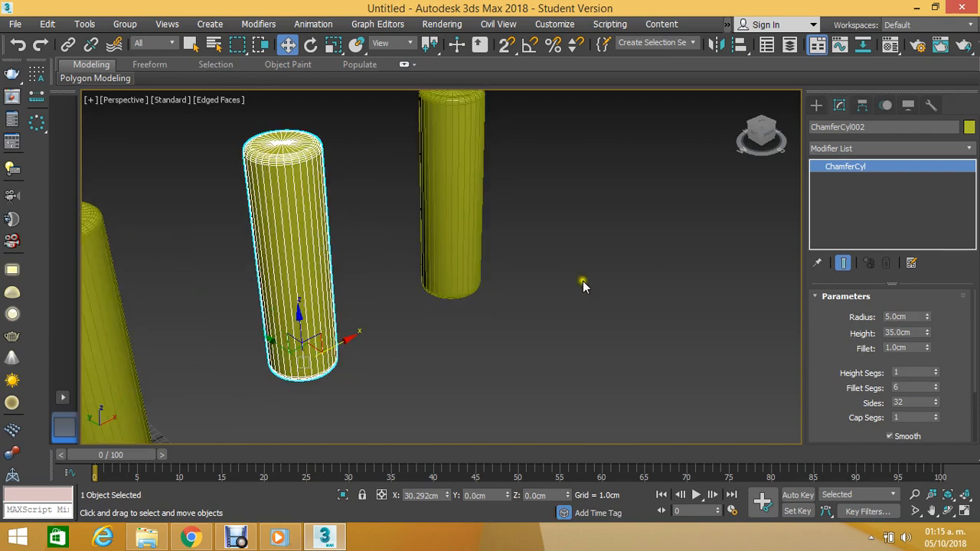
click(935, 156)
drag(969, 181, 975, 298)
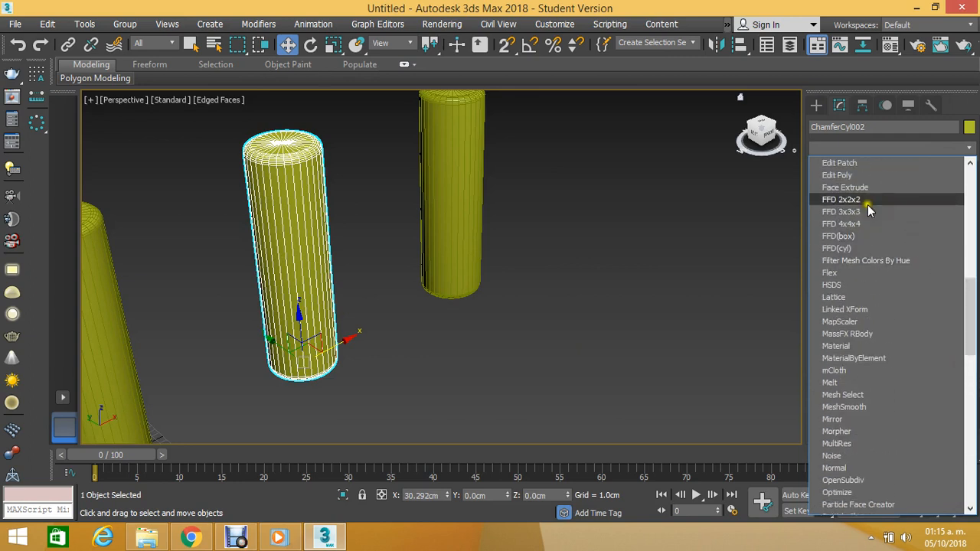
click(865, 202)
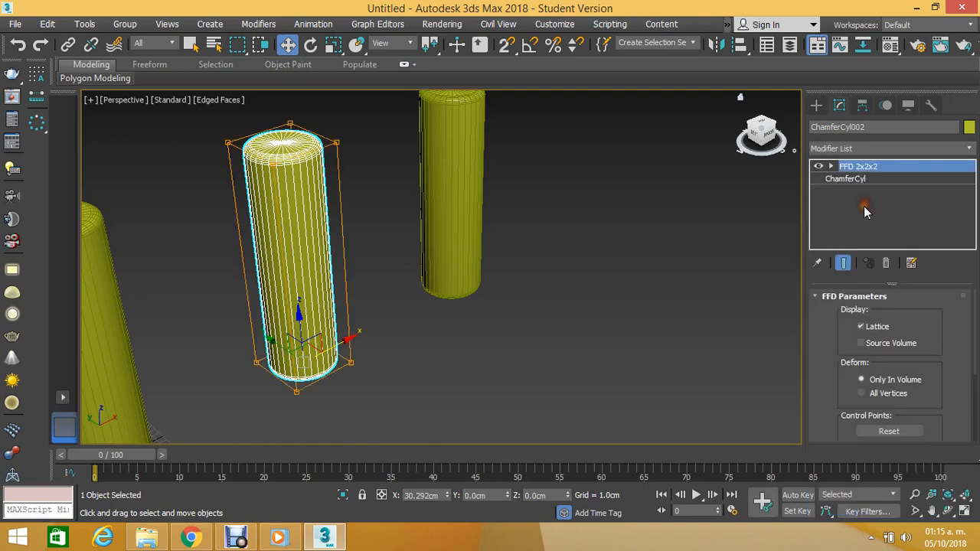
middle_drag(666, 212, 583, 256)
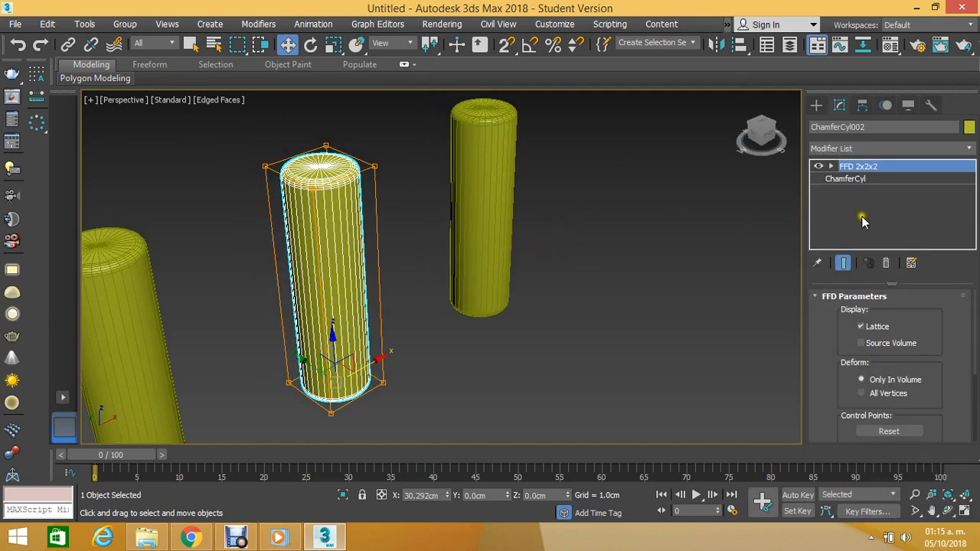
click(832, 166)
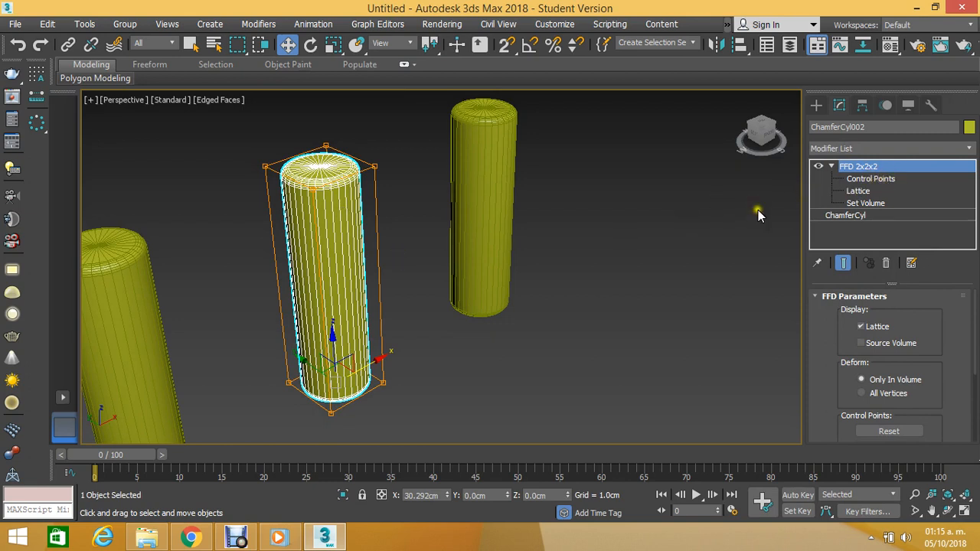
click(886, 263)
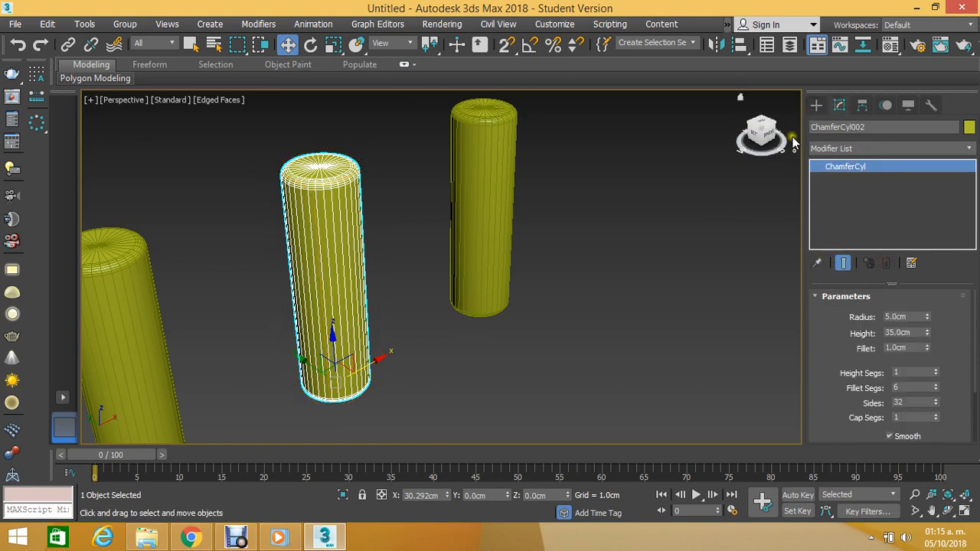
Step: Check which modifiers are available with no object selected
click(652, 230)
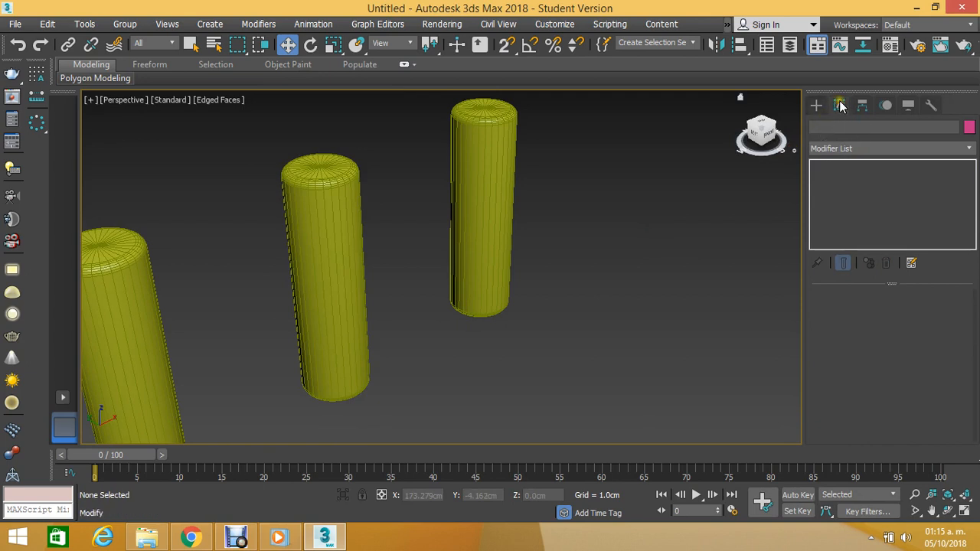
click(861, 148)
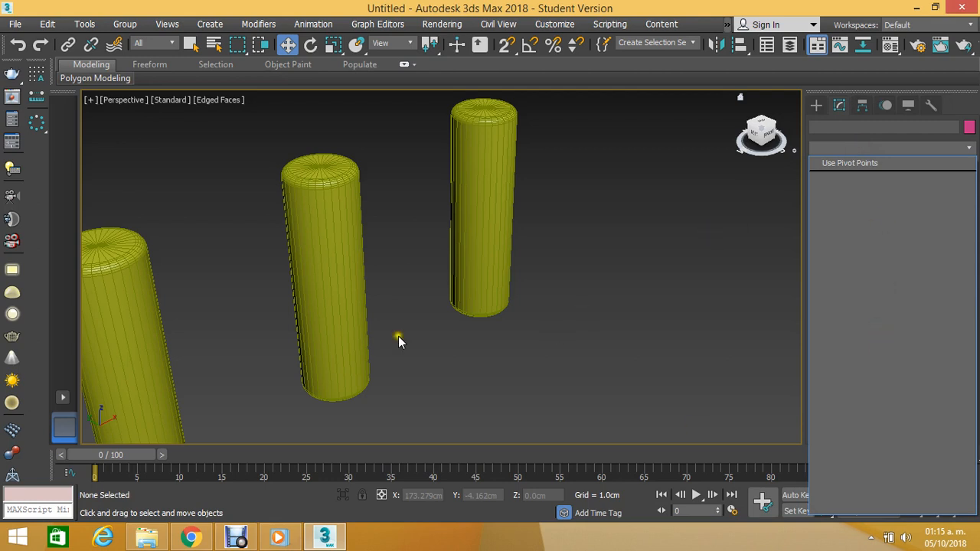
click(423, 272)
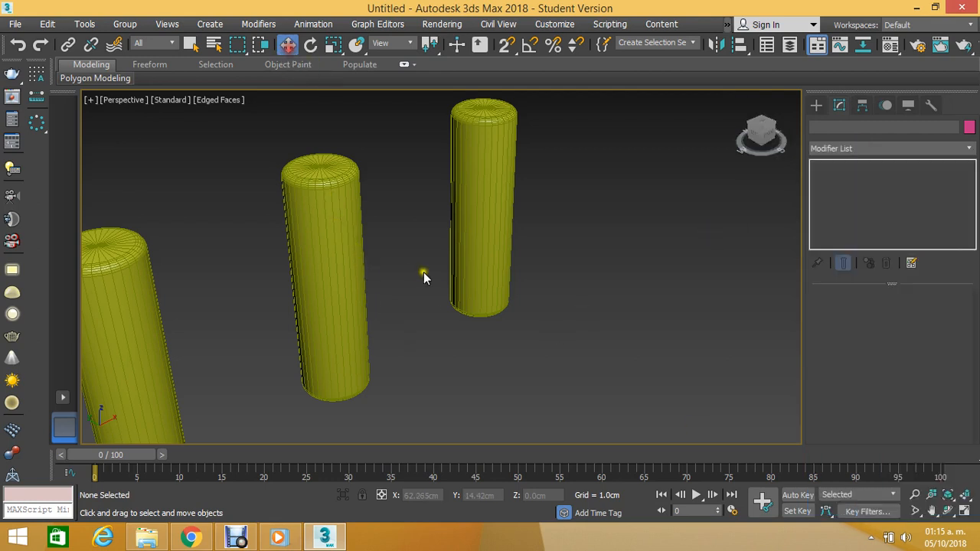
Step: Reselect the middle cylinder, preview the FFD 2x2x2 lattice on it, and delete that modifier
click(341, 261)
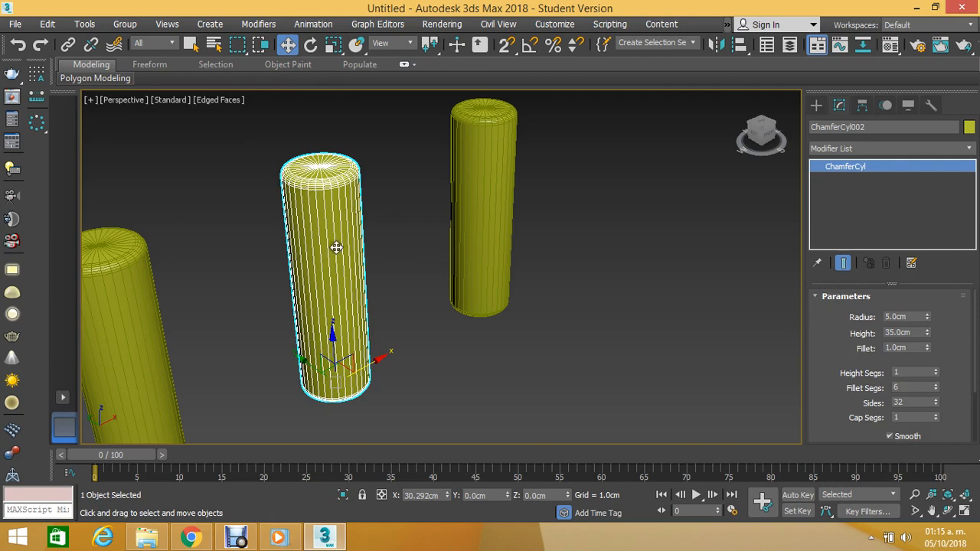
click(906, 152)
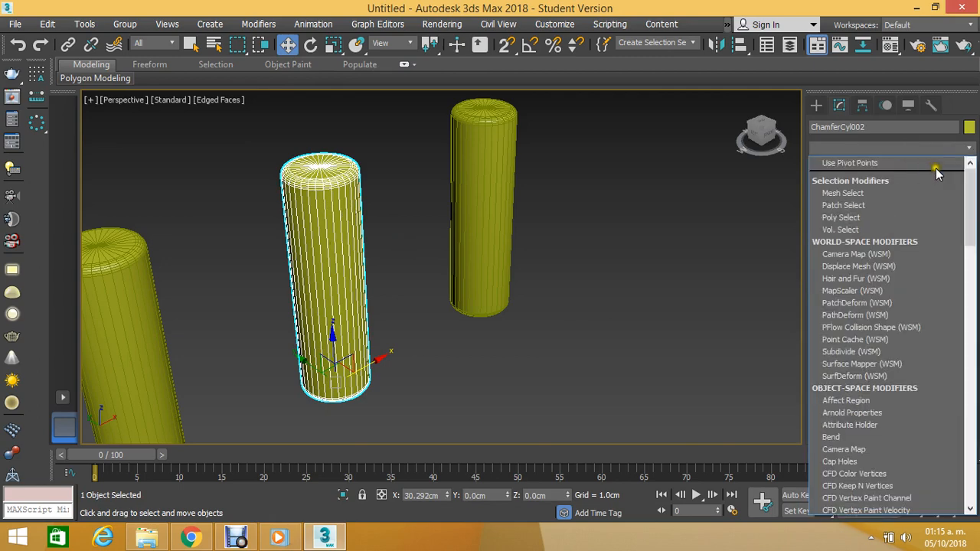
drag(970, 201, 971, 270)
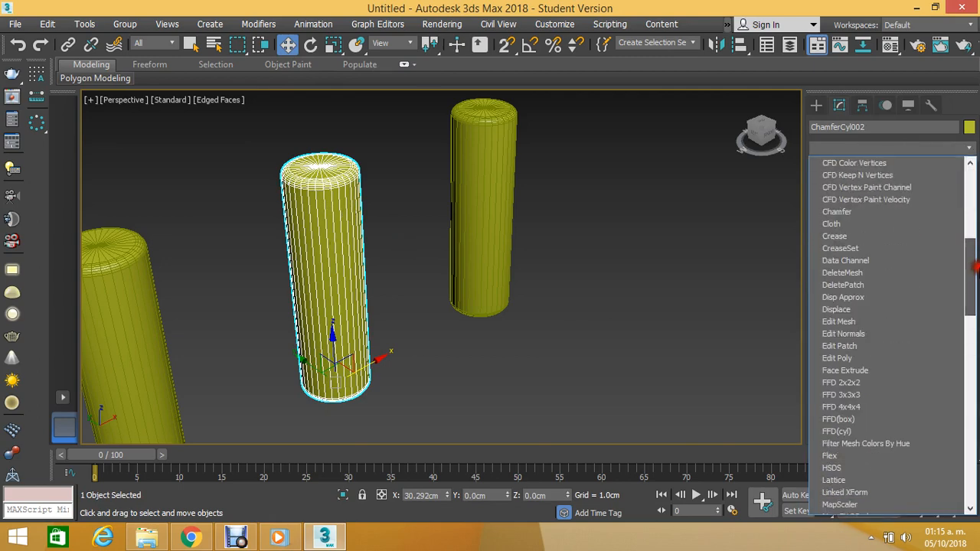
click(842, 382)
middle_drag(321, 229, 320, 216)
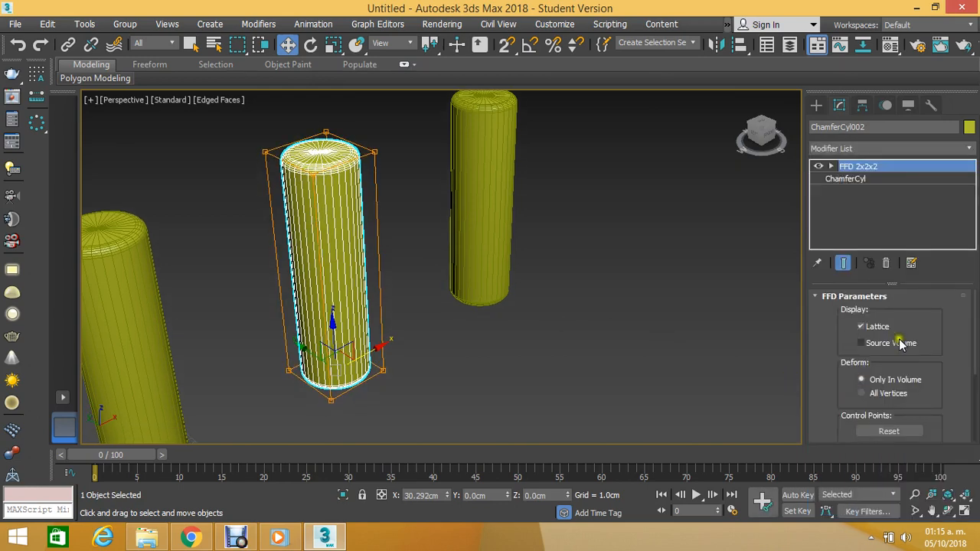
click(885, 262)
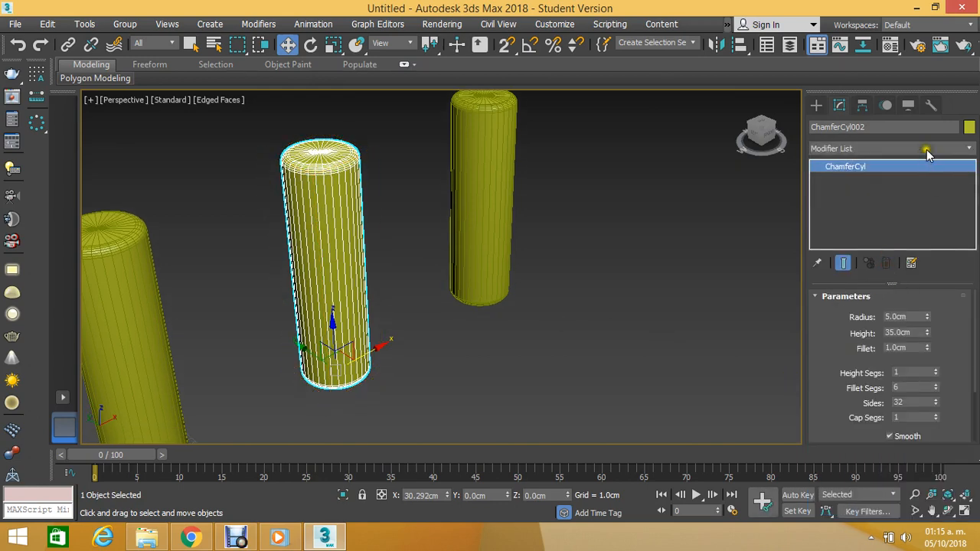
Step: Try an FFD 3x3x3 modifier on the middle cylinder and remove it
click(926, 149)
scroll(880, 359, down, 6)
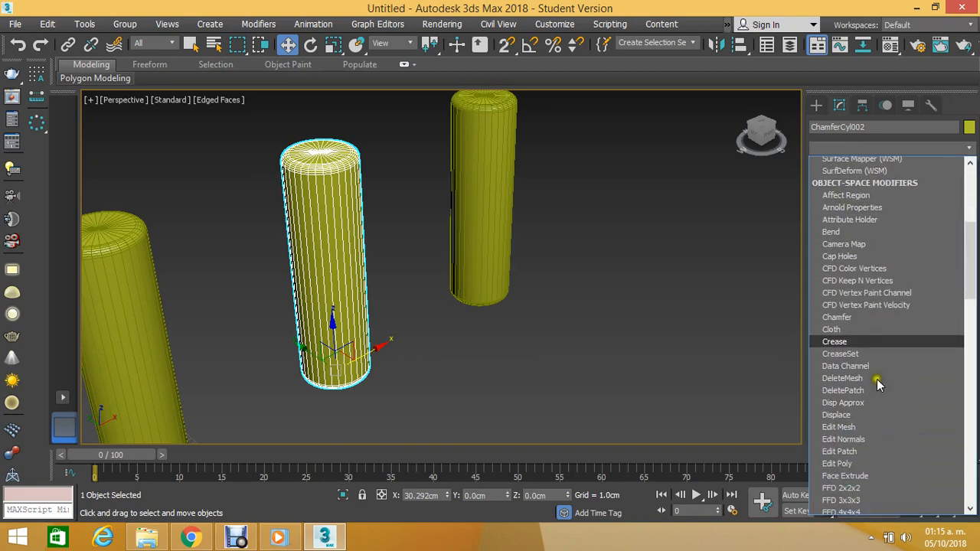
scroll(876, 383, down, 3)
click(865, 403)
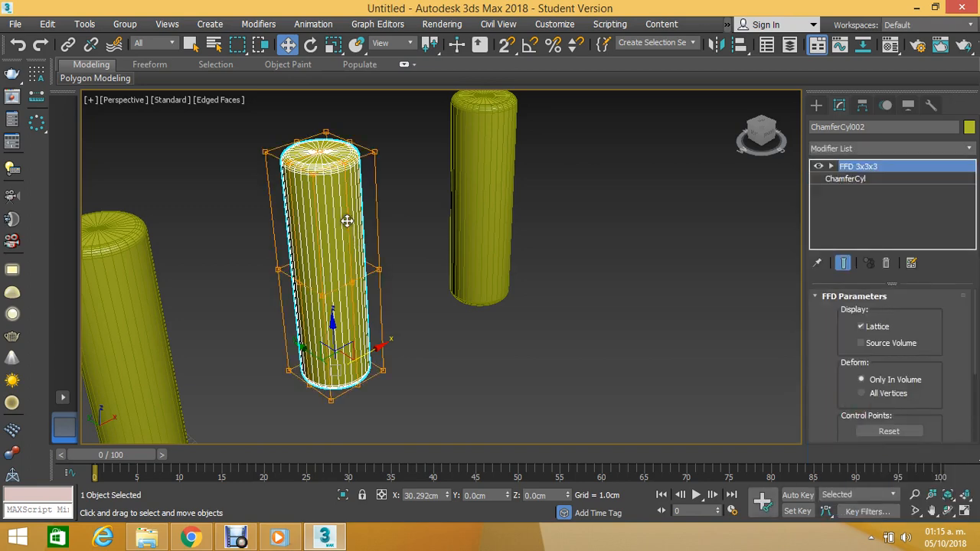
click(886, 262)
Step: Try an FFD 4x4x4 modifier on the middle cylinder and remove it
click(952, 147)
drag(971, 176, 972, 289)
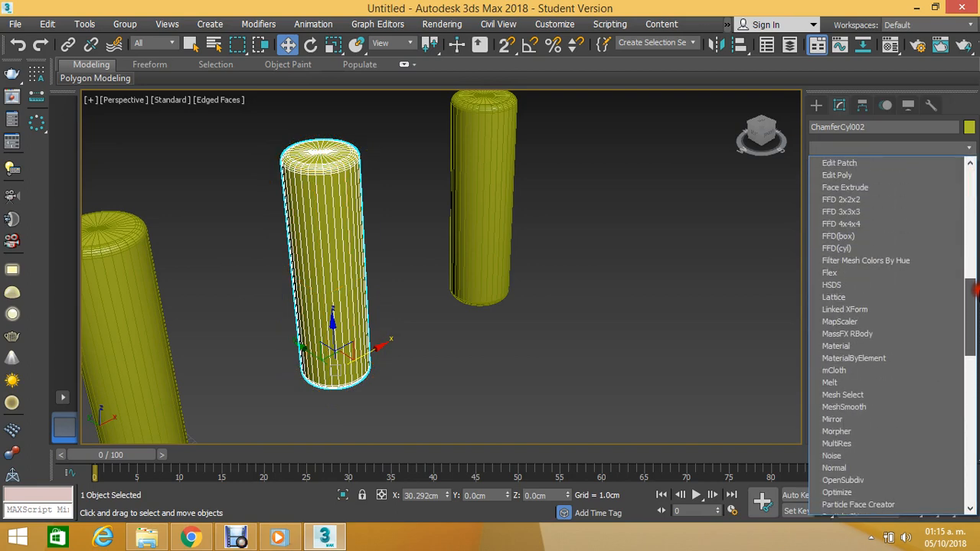
click(874, 224)
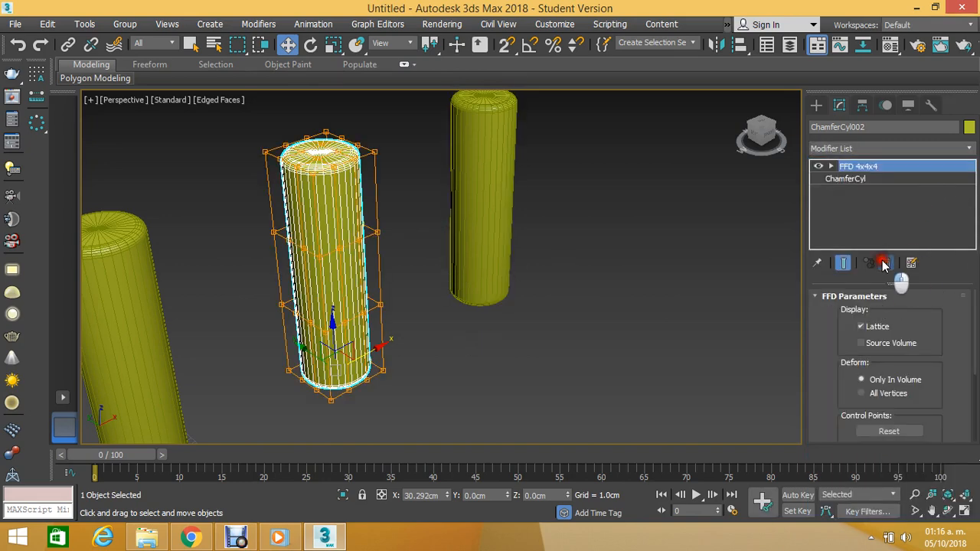
click(886, 263)
Step: Try an FFD(box) modifier on the middle cylinder and remove it
click(920, 147)
drag(970, 208, 970, 306)
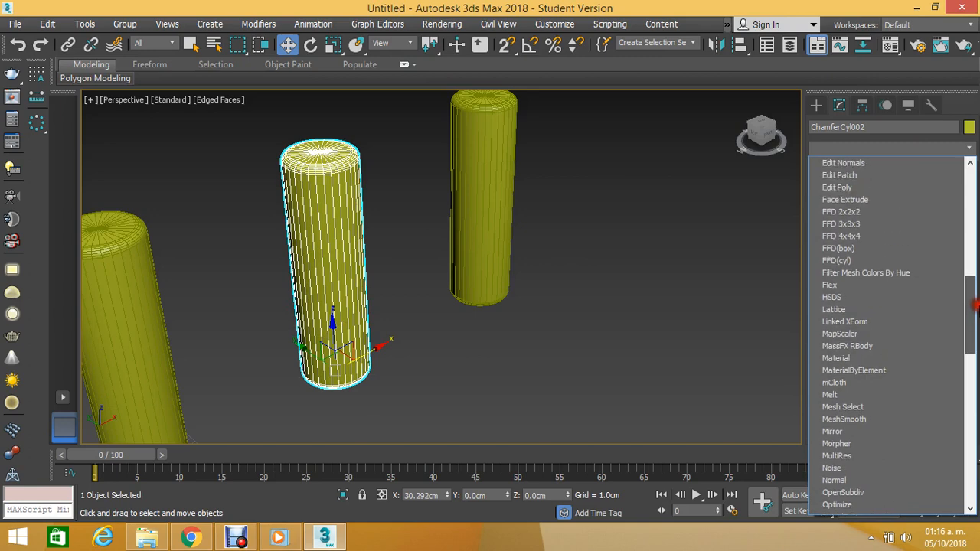
click(873, 248)
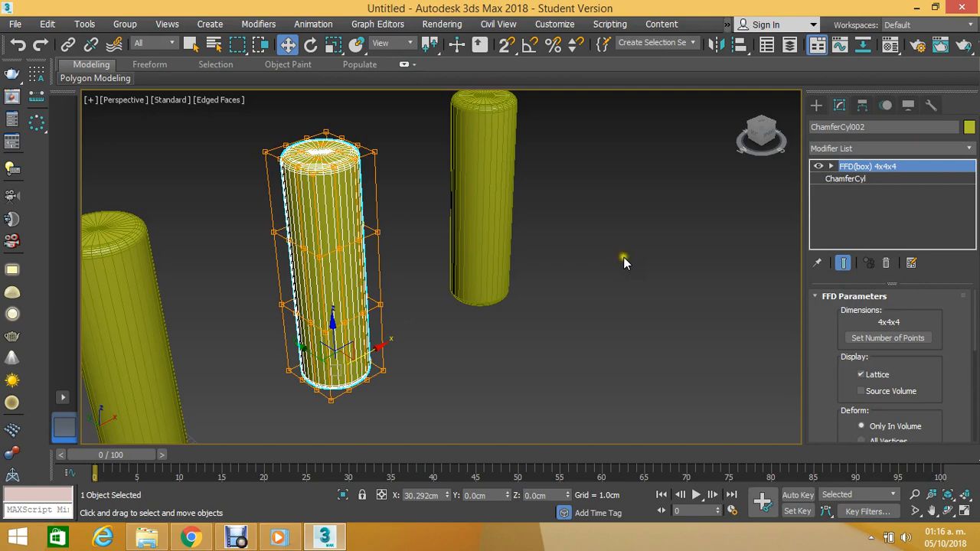
click(885, 263)
Step: Apply an FFD 2x2x2 modifier to the middle cylinder and enter its Control Points level
click(906, 153)
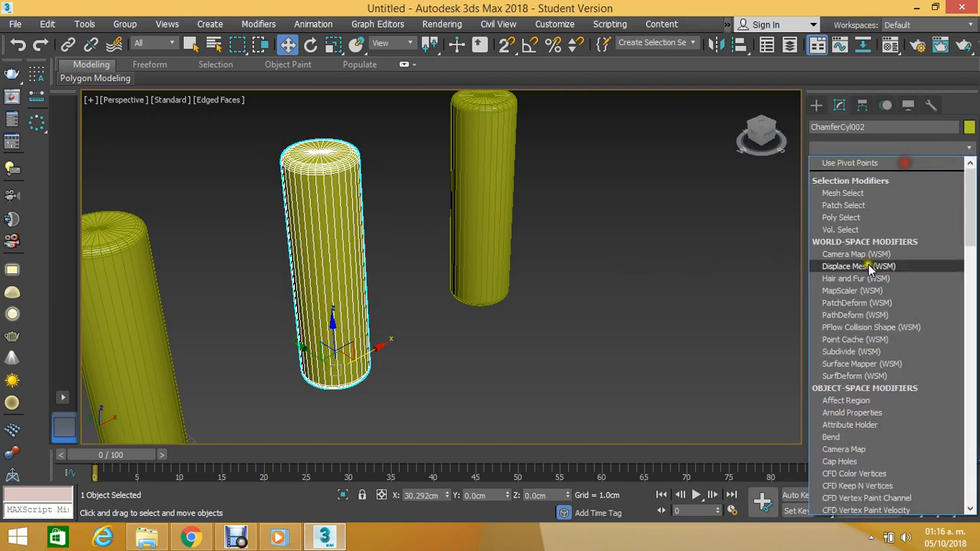
scroll(881, 352, down, 6)
scroll(879, 358, down, 2)
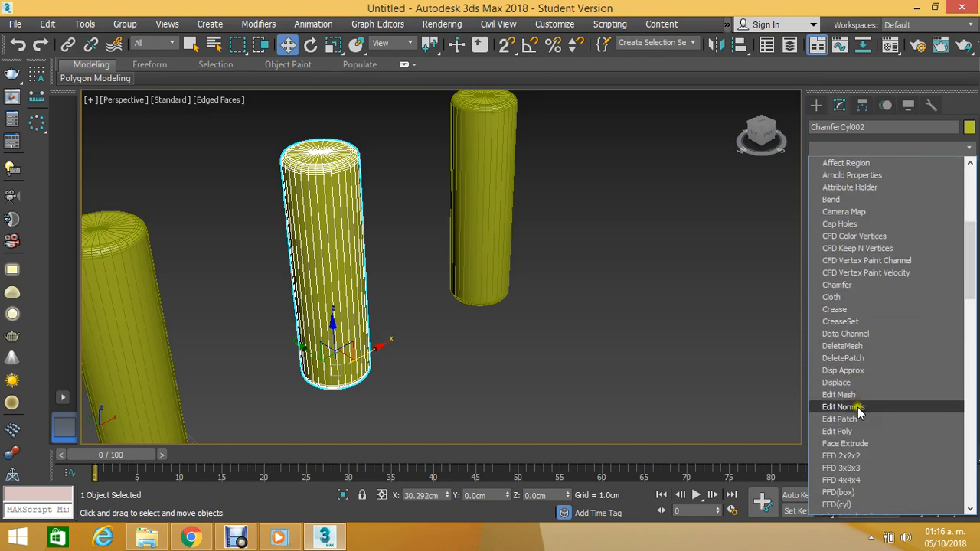
click(857, 456)
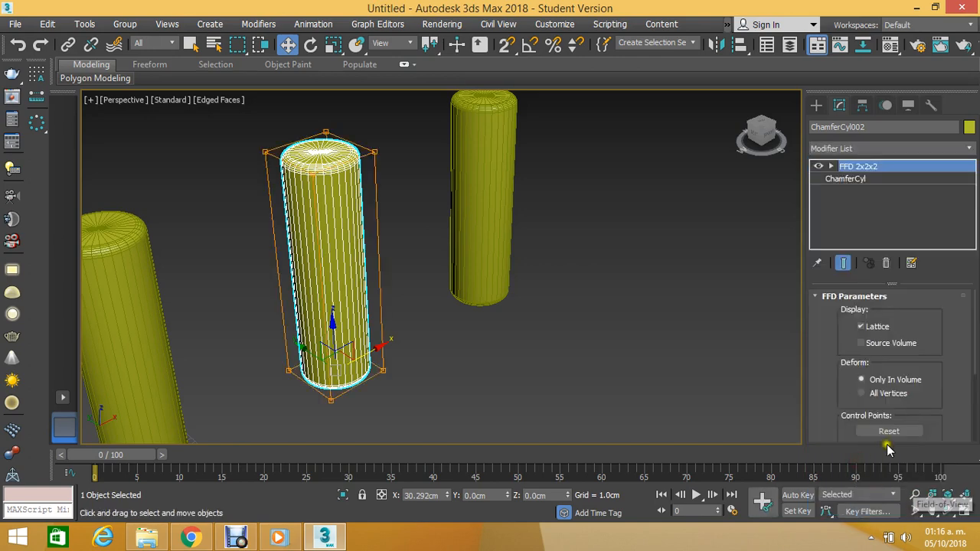
click(831, 166)
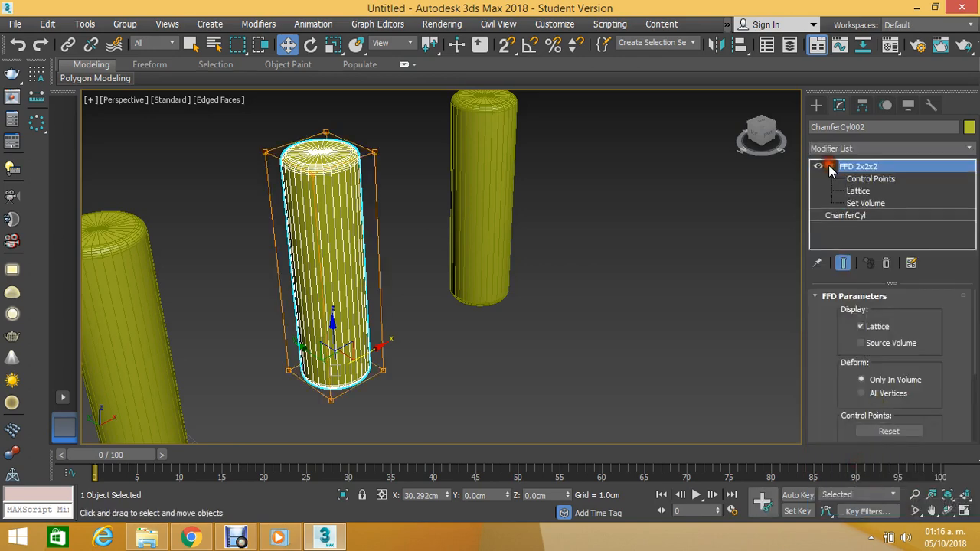
click(871, 179)
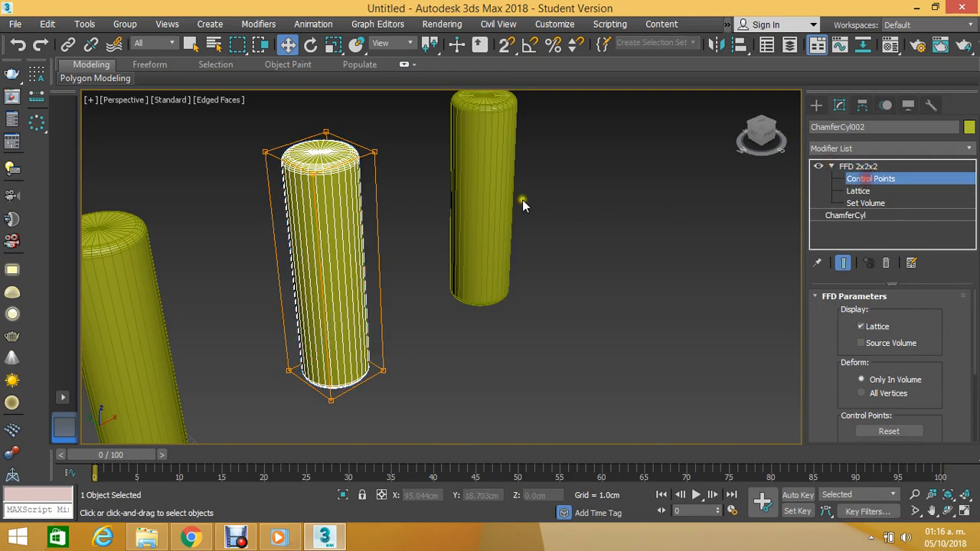
Step: Select individual top corner control points of the lattice and try moving one along the Y axis, cancelling the move
click(373, 152)
drag(351, 138, 380, 172)
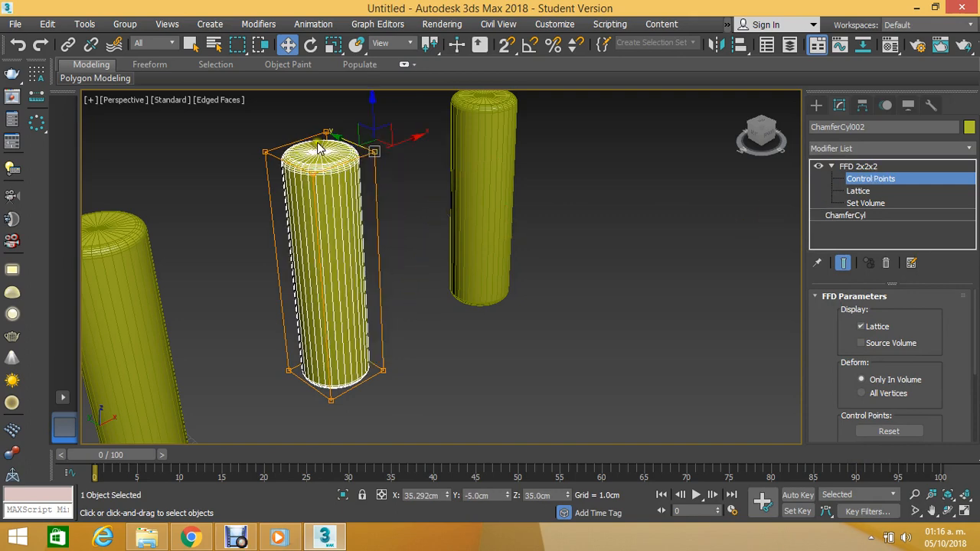
click(265, 154)
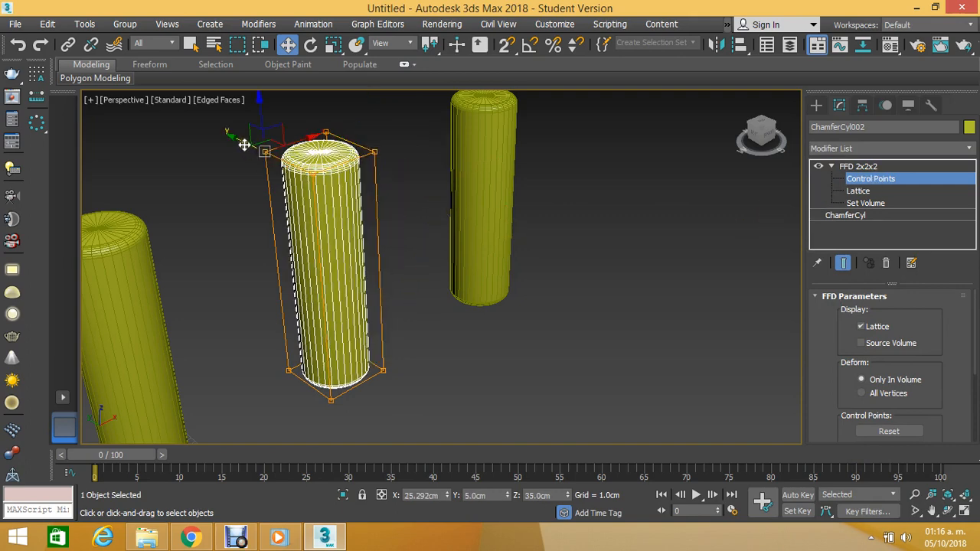
drag(244, 144, 118, 105)
right_click(115, 105)
Step: Select two opposite top corner control points of the lattice together and activate uniform scaling
ctrl+click(373, 152)
middle_drag(317, 170, 305, 211)
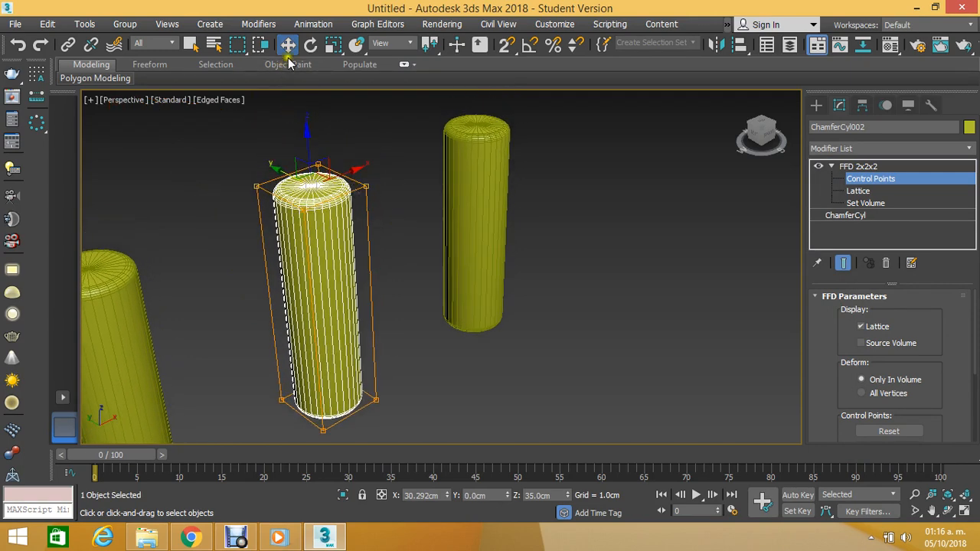
click(333, 44)
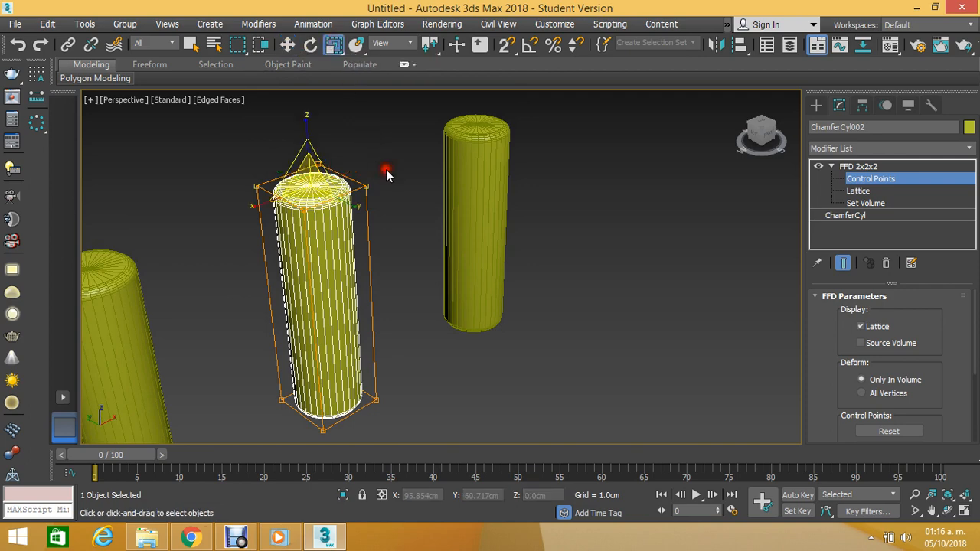
Step: Leave control point editing on the middle cylinder and select the original cylinder instead
click(856, 166)
click(586, 287)
scroll(505, 222, down, 4)
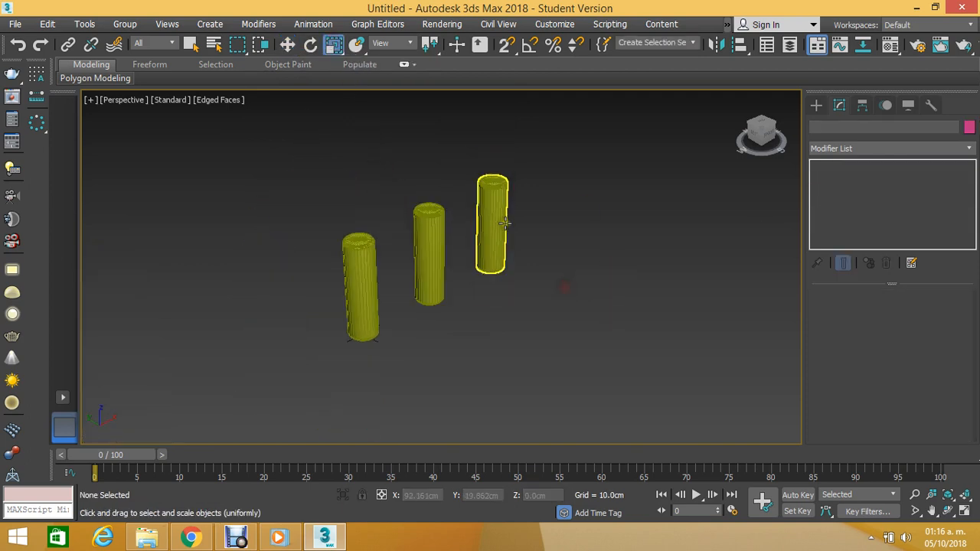
click(372, 273)
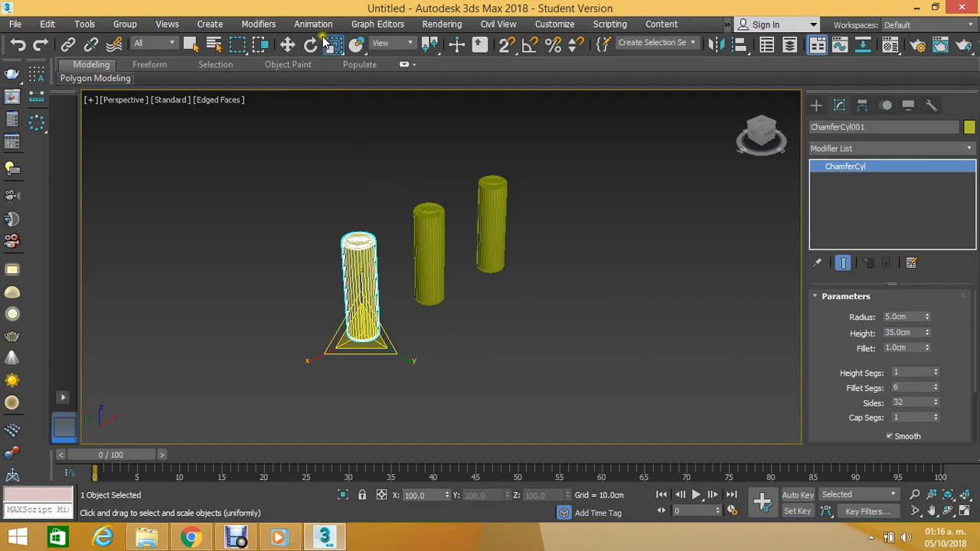
Step: Try scaling the original cylinder uniformly, cancel the change and clear the selection
drag(375, 344, 380, 290)
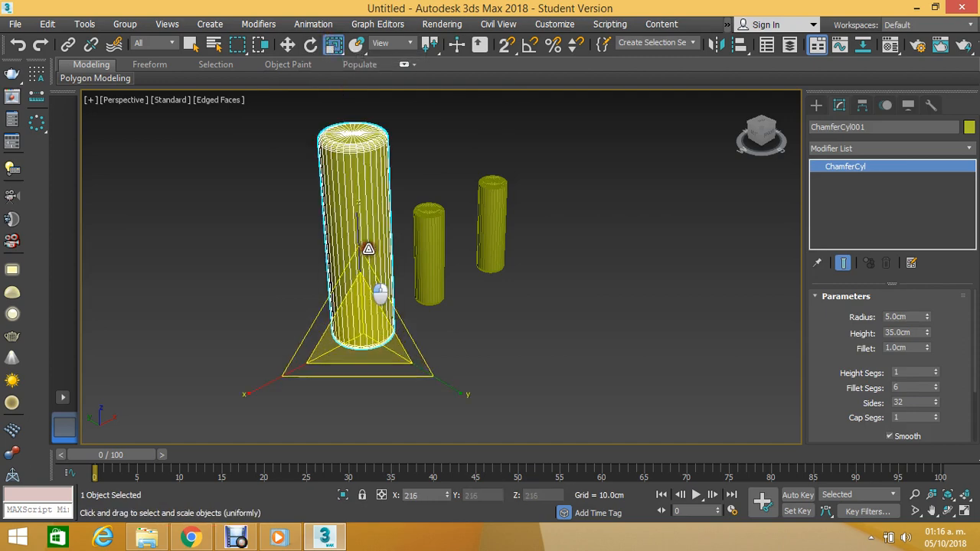
drag(368, 248, 420, 366)
click(443, 348)
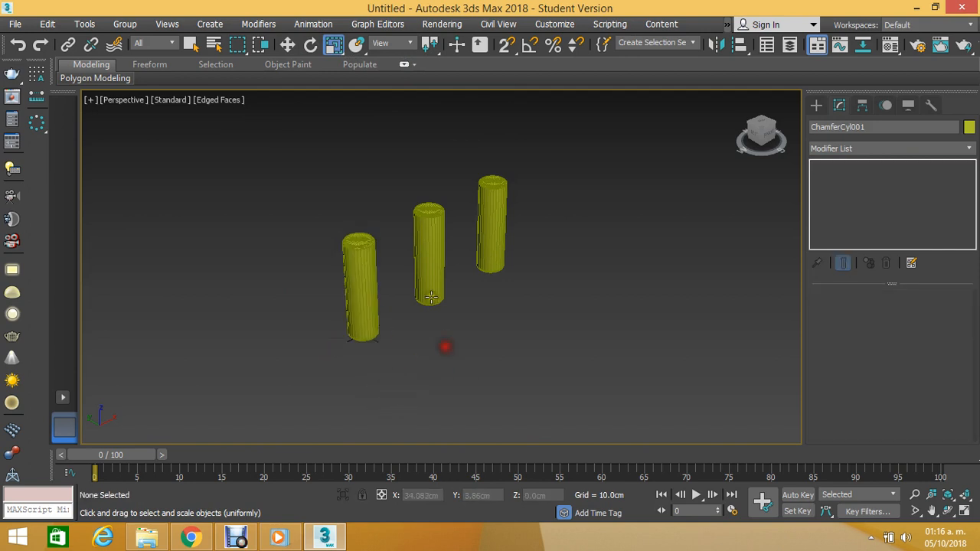
Step: Select the middle cylinder and enter the Control Points level of its FFD 2x2x2 modifier
scroll(421, 268, up, 5)
click(440, 235)
middle_drag(440, 235, 430, 245)
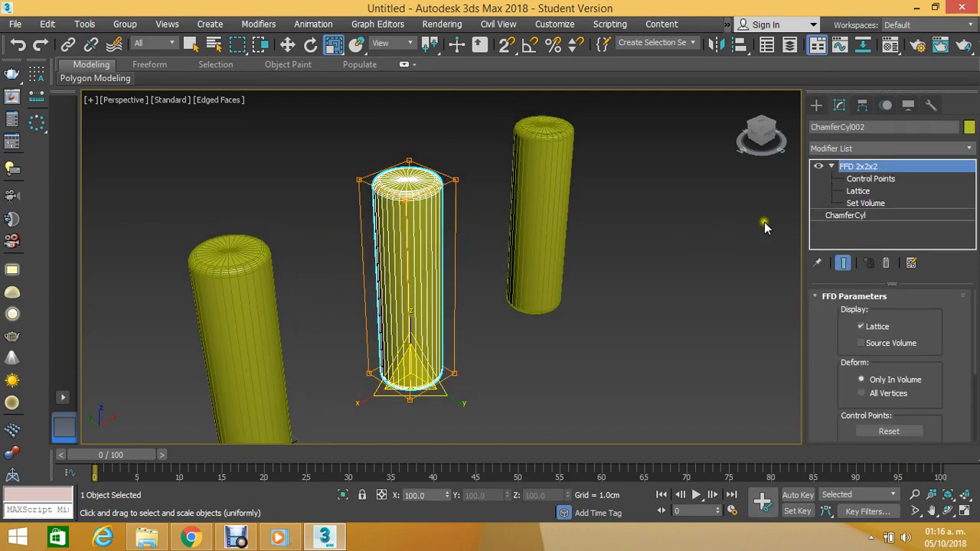
click(871, 179)
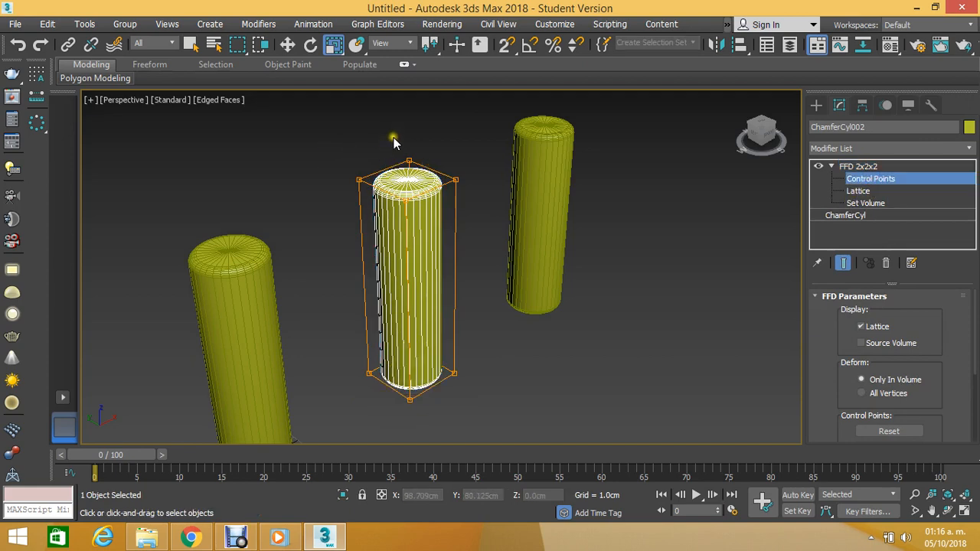
Step: Select two opposite top corner control points of the lattice, try scaling them uniformly and undo the change
scroll(394, 160, up, 3)
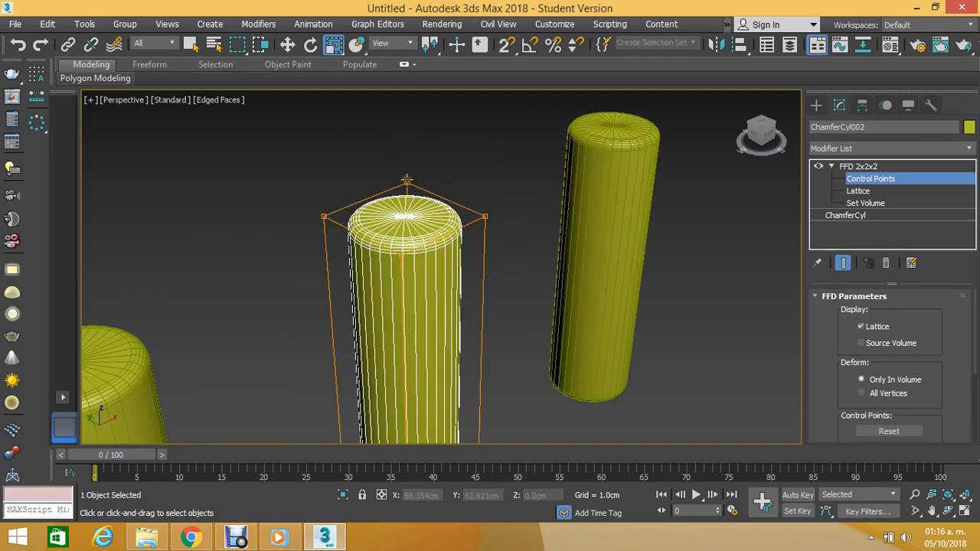
click(407, 180)
ctrl+click(401, 259)
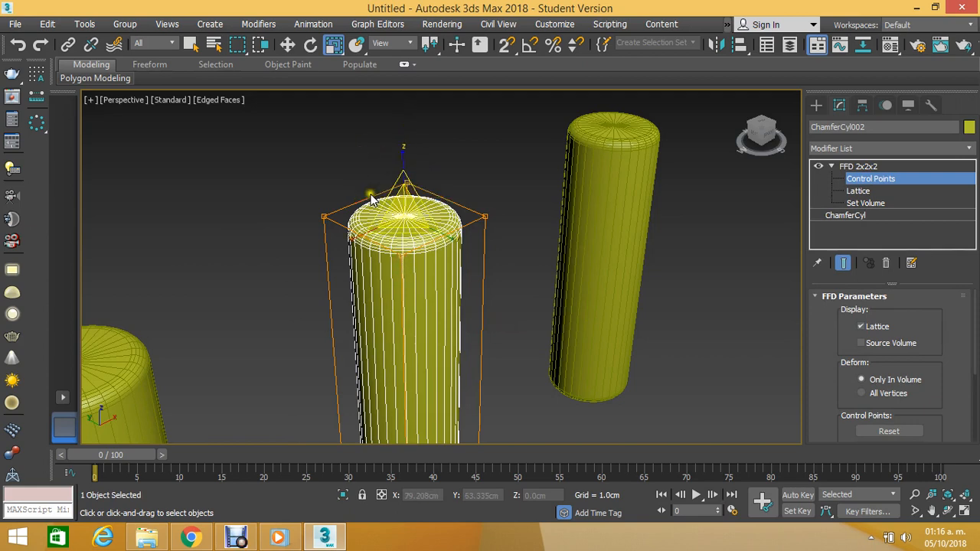
drag(403, 208, 447, 66)
key(ctrl+z)
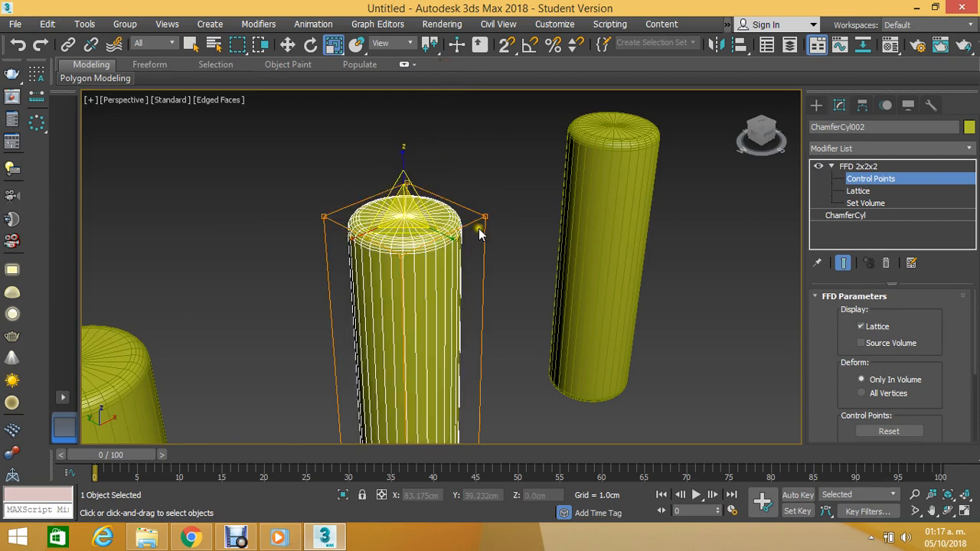
Step: Select all four top control points of the lattice and scale them uniformly to widen the cylinder's top
click(292, 44)
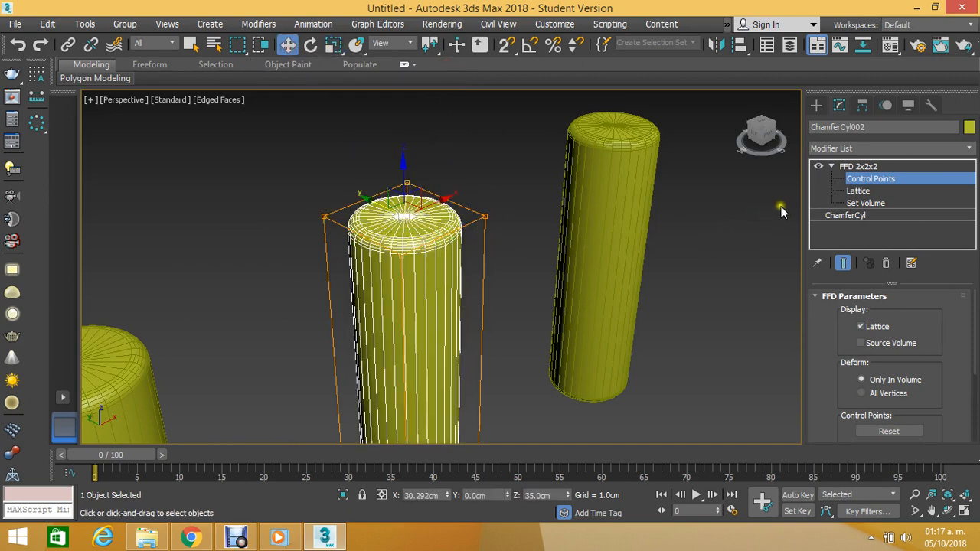
drag(282, 152, 528, 309)
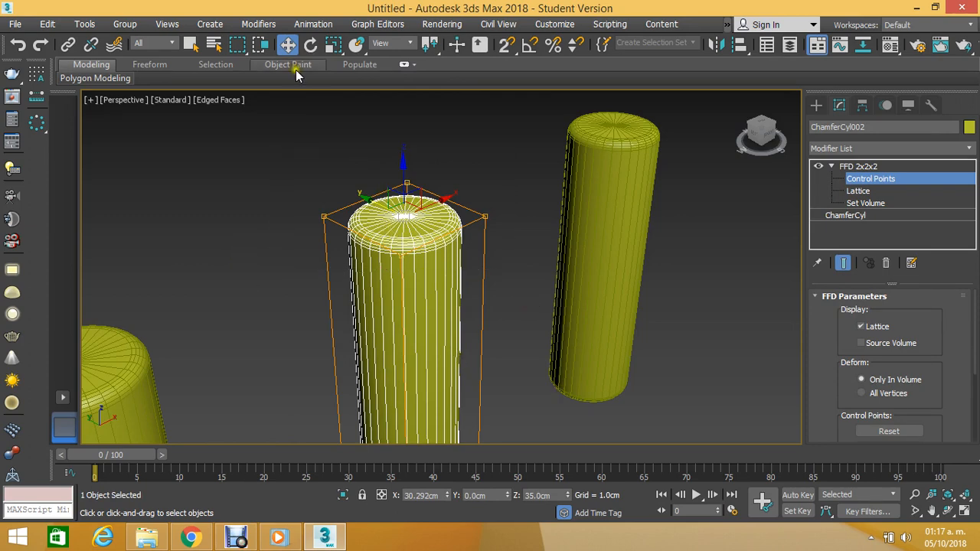
click(333, 44)
drag(397, 205, 412, 166)
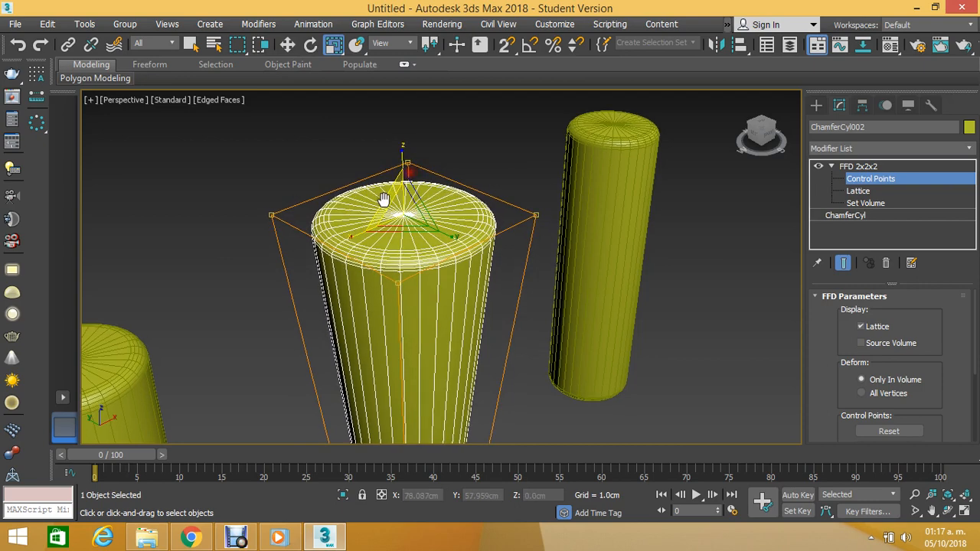
Step: Try scaling the four top control points inward and revert the top of the cylinder to its original width
scroll(394, 196, down, 5)
scroll(383, 131, up, 4)
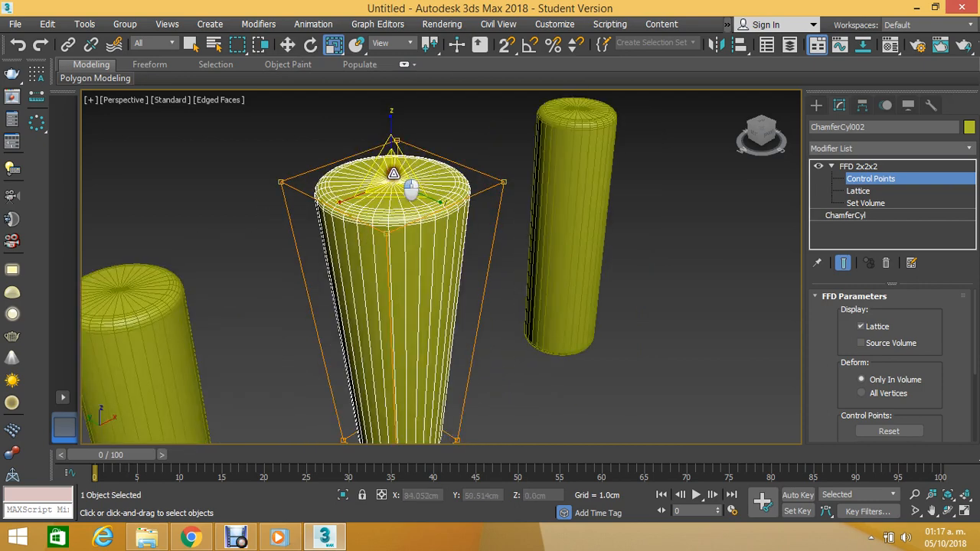
drag(400, 194, 404, 260)
scroll(403, 197, down, 3)
scroll(404, 211, up, 3)
key(ctrl+z)
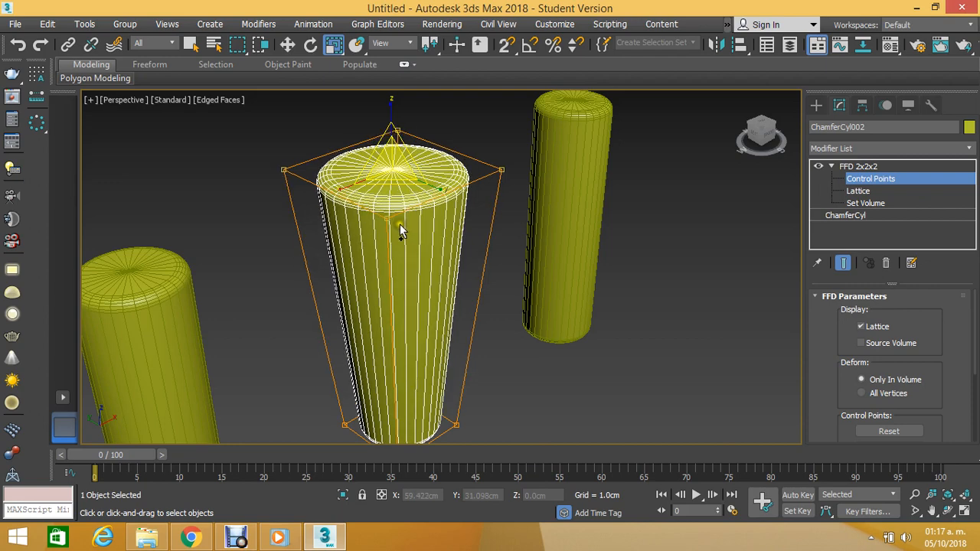
key(ctrl+y)
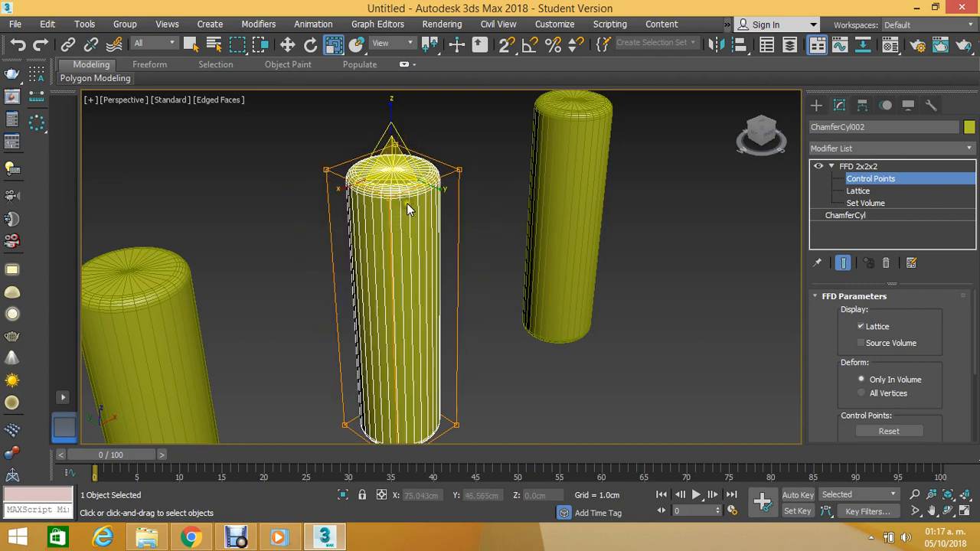
Step: Select the four bottom control points of the lattice and scale them up uniformly to widen the cylinder's base
scroll(413, 207, down, 4)
scroll(446, 254, up, 4)
drag(451, 287, 268, 415)
drag(347, 370, 354, 346)
scroll(354, 325, down, 3)
scroll(356, 327, up, 2)
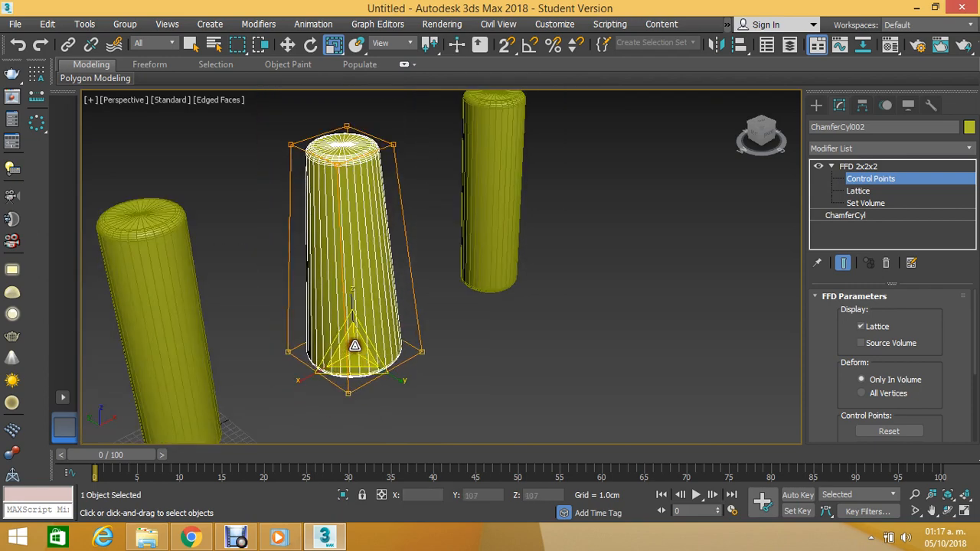
Step: In the Top view, undo the base scaling, scale the bottom control points outward by a smaller amount, and deselect them in Perspective
key(t)
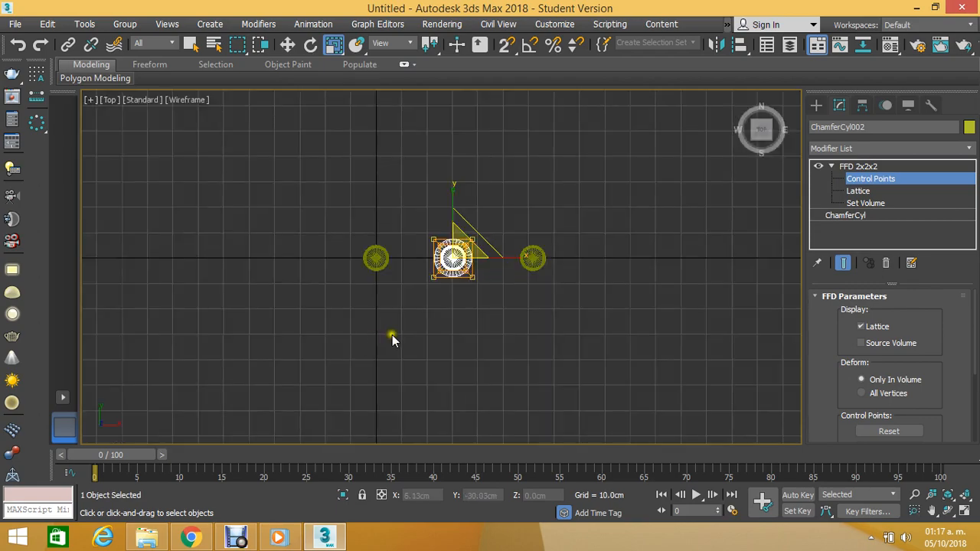
middle_drag(460, 264, 470, 279)
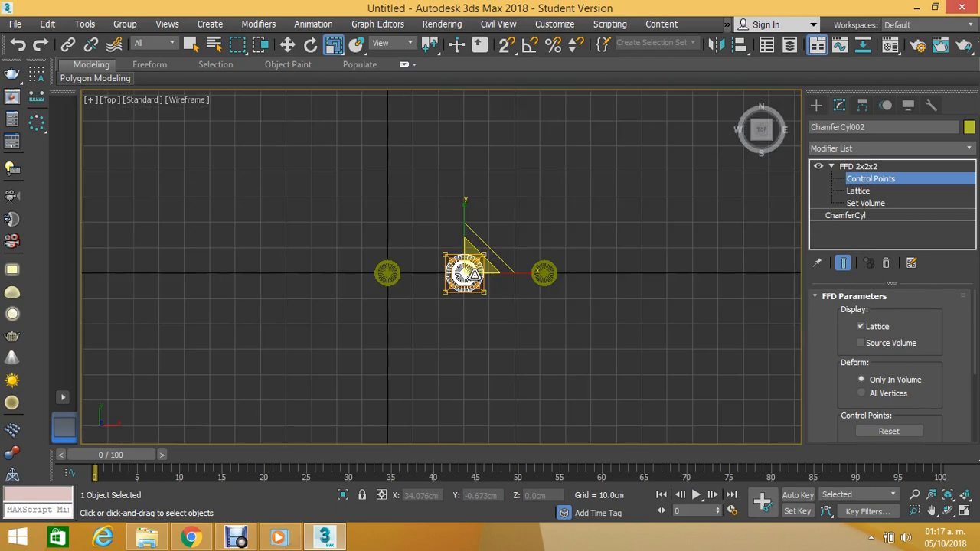
scroll(477, 280, up, 8)
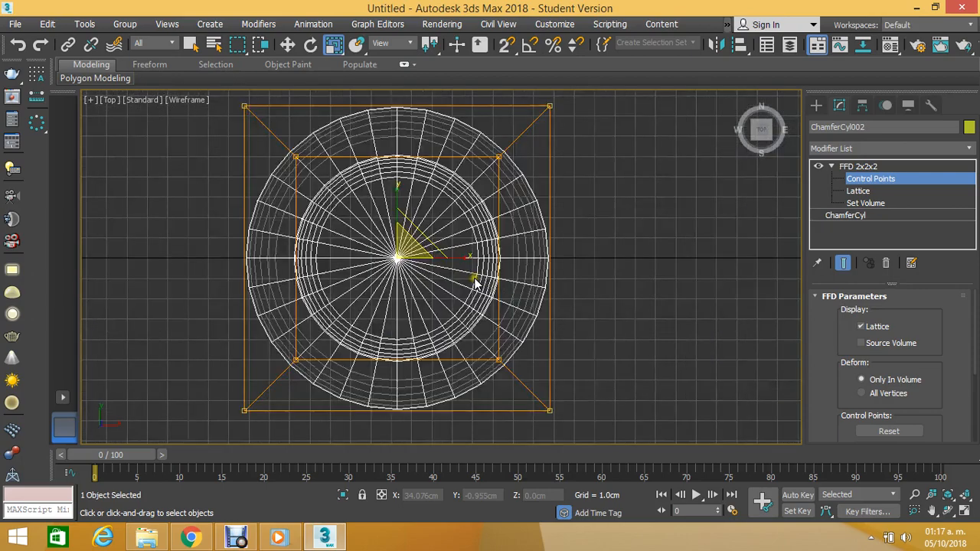
key(ctrl+z)
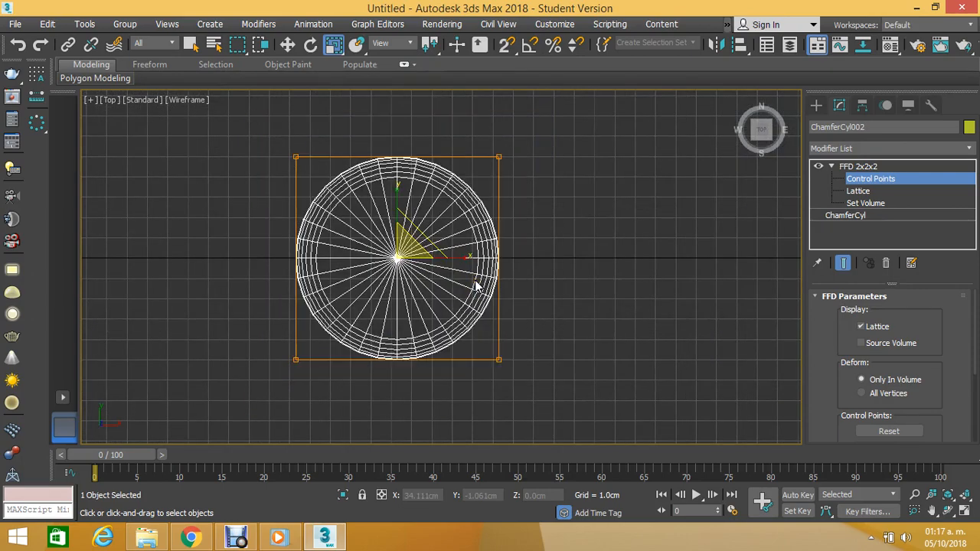
drag(411, 245, 430, 232)
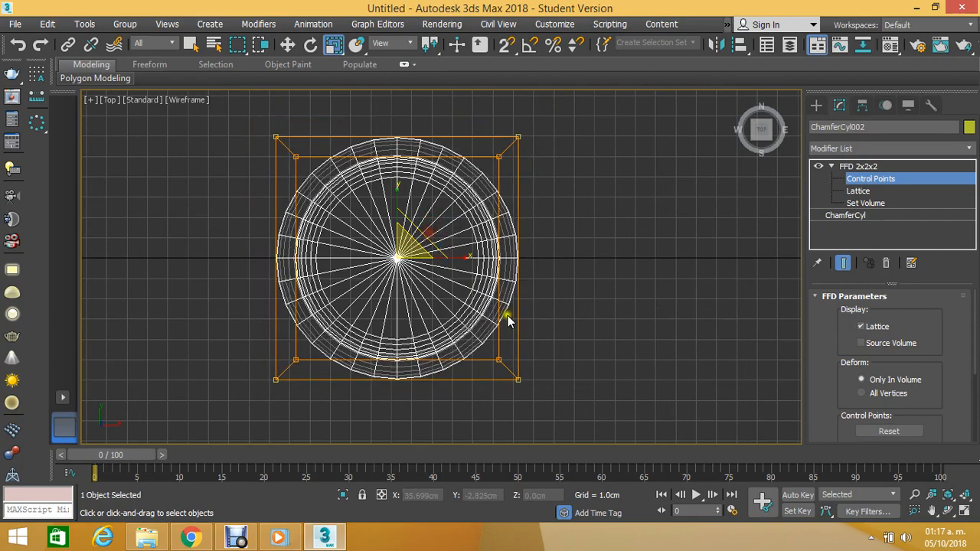
key(p)
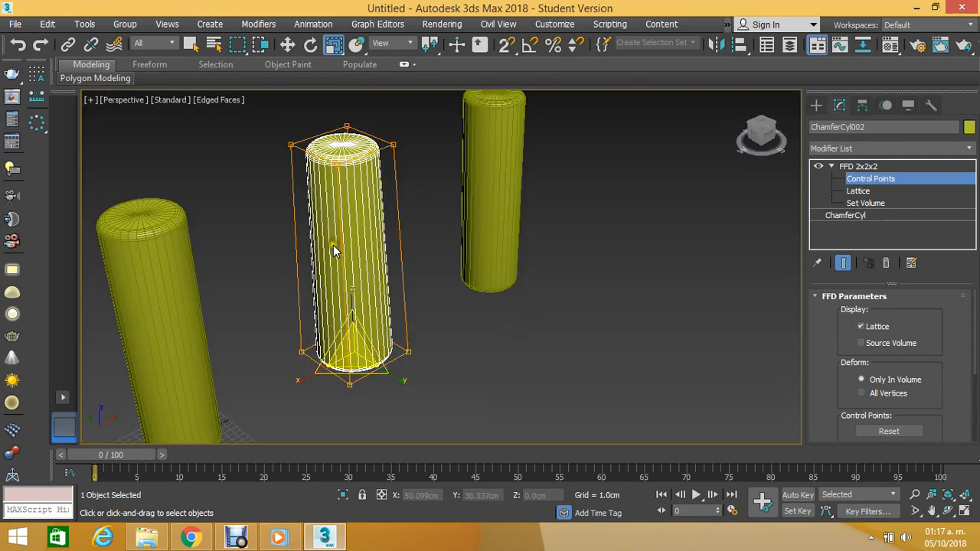
click(416, 258)
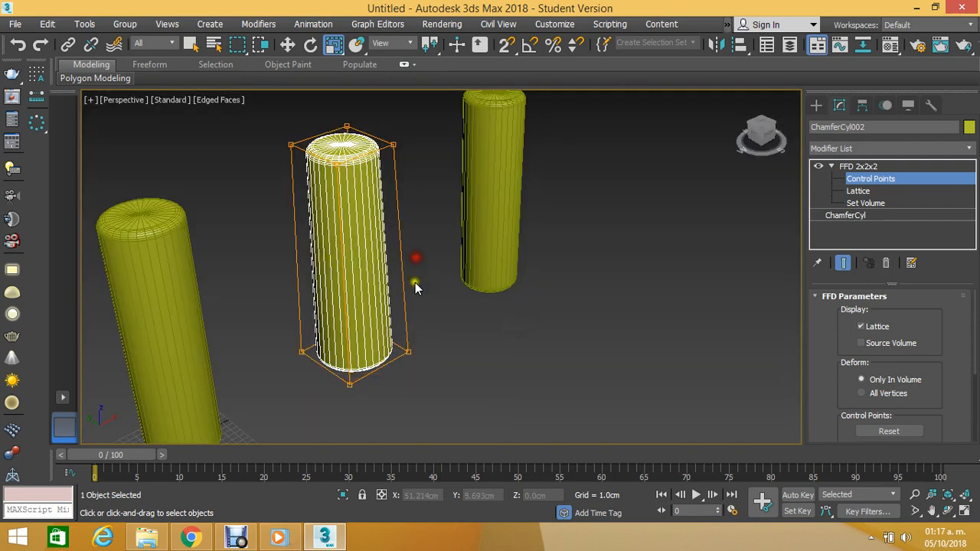
Step: Show the Top view with Default Shading and return it to Wireframe Override
key(t)
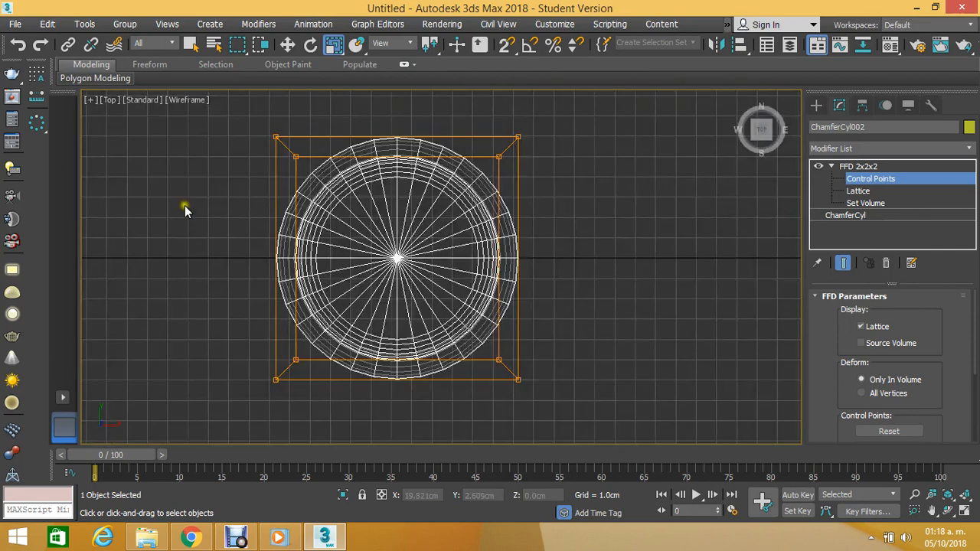
click(186, 101)
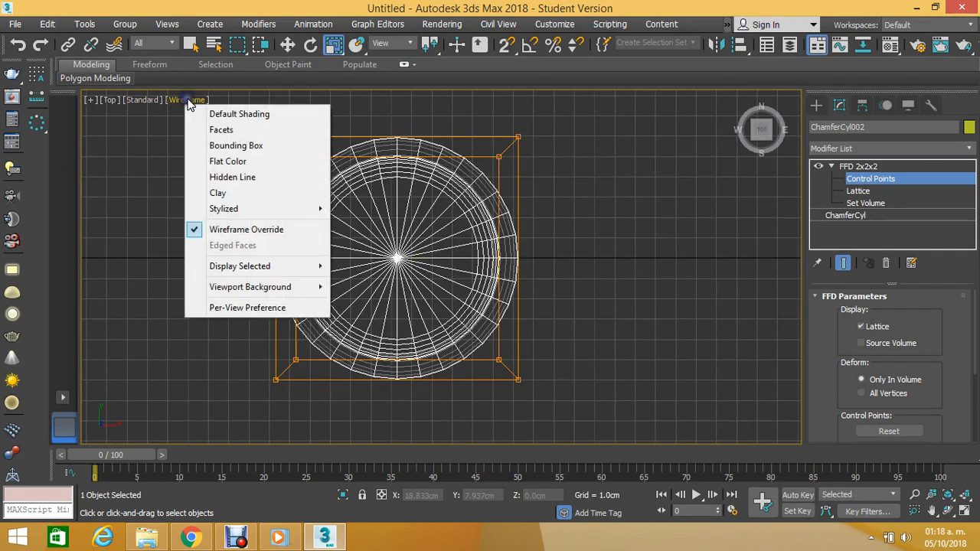
click(242, 115)
click(196, 101)
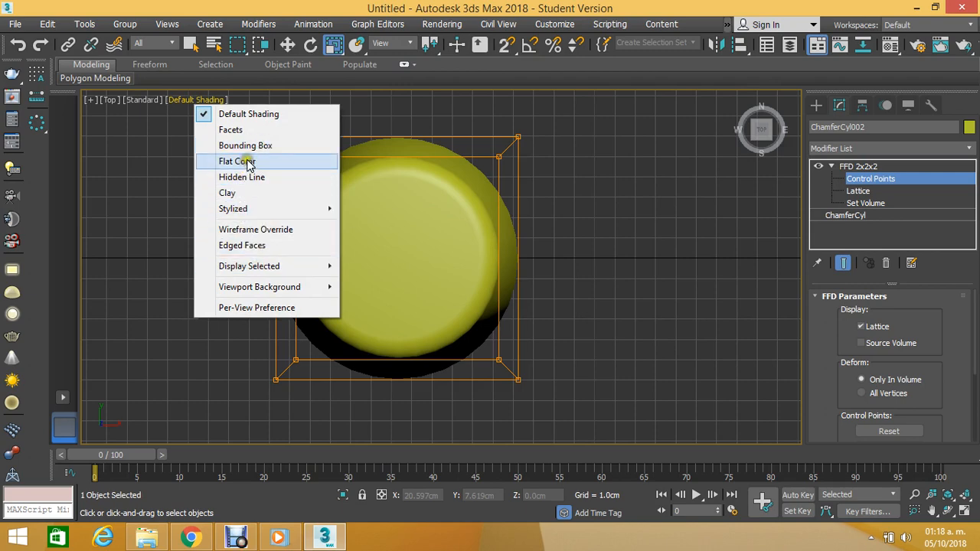
click(260, 229)
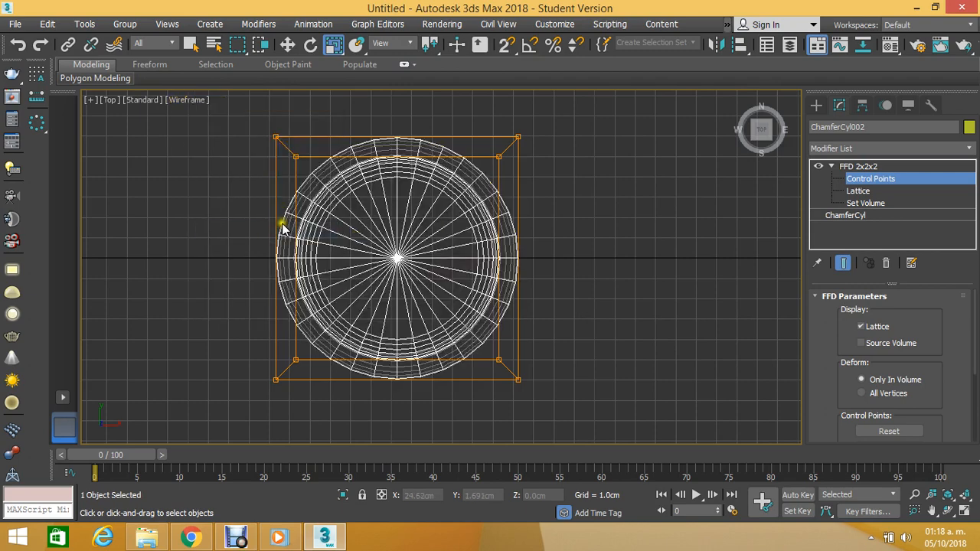
Step: In the Front view, leave control point editing on the middle cylinder and select the third cylinder
key(f)
middle_drag(317, 211, 282, 210)
scroll(511, 204, up, 2)
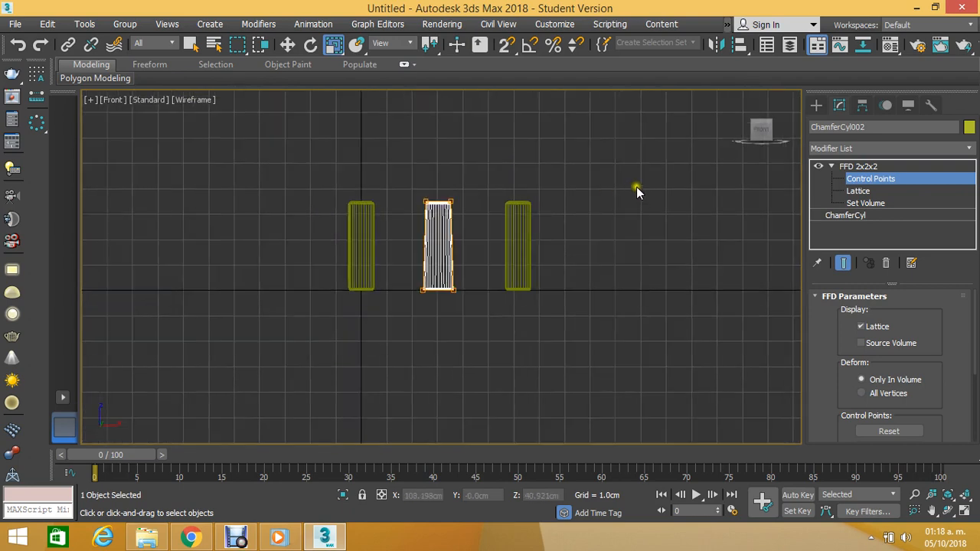
click(861, 179)
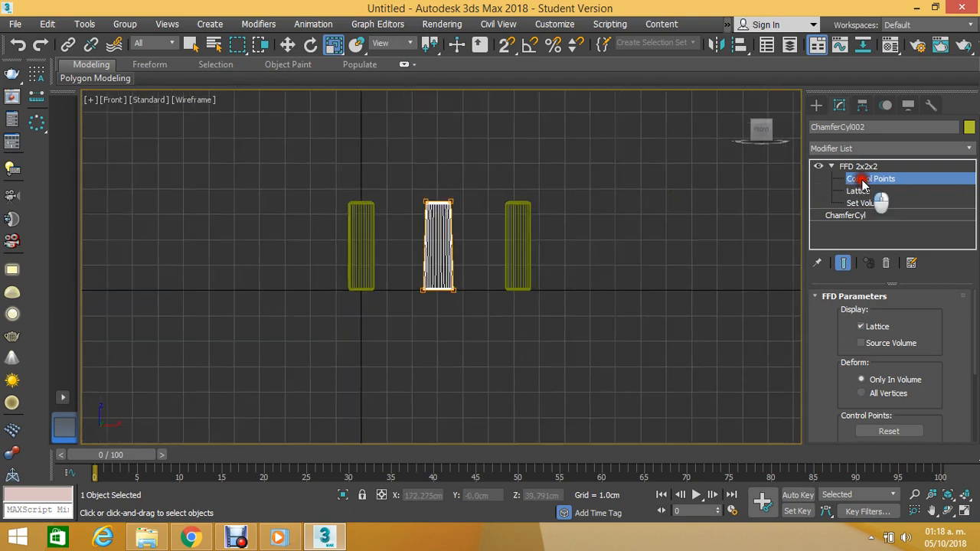
click(526, 232)
Step: In the Perspective view, move the third cylinder along the X axis toward the middle one, to about X 54.7 cm
key(p)
mouse_move(540, 261)
alt+middle_down()
mouse_move(489, 240)
mouse_move(465, 329)
alt+middle_up()
scroll(465, 329, up, 2)
click(948, 510)
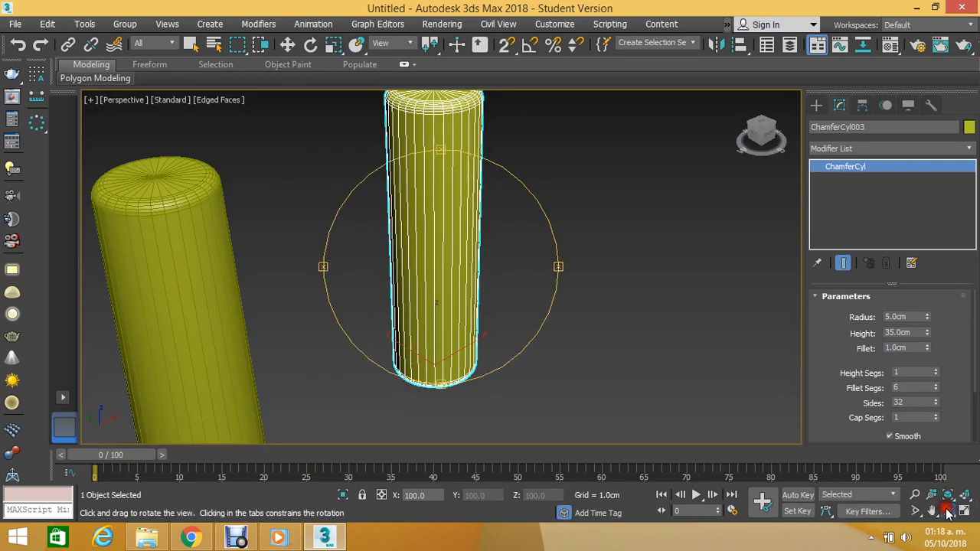
drag(518, 349, 448, 275)
scroll(451, 265, down, 4)
middle_drag(452, 264, 445, 281)
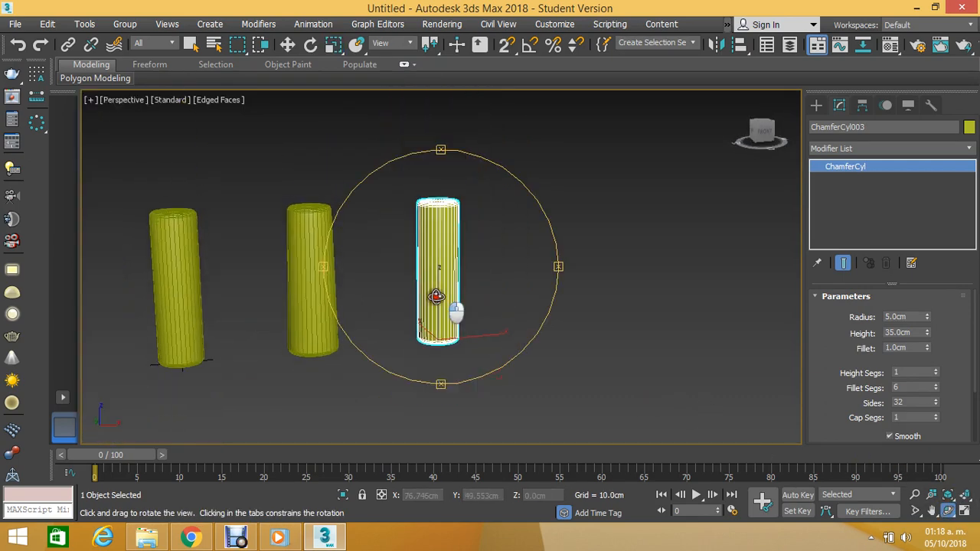
drag(435, 298, 438, 310)
scroll(450, 235, up, 4)
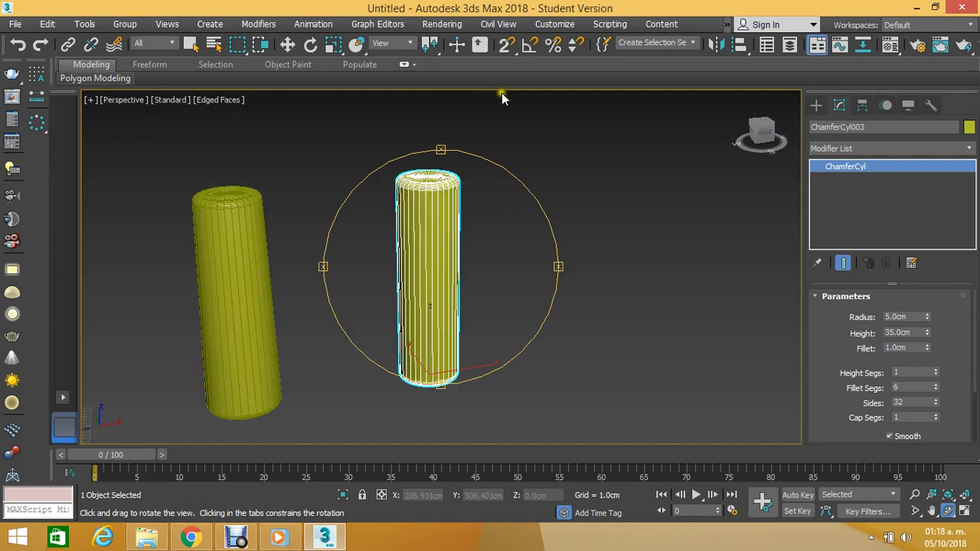
click(288, 45)
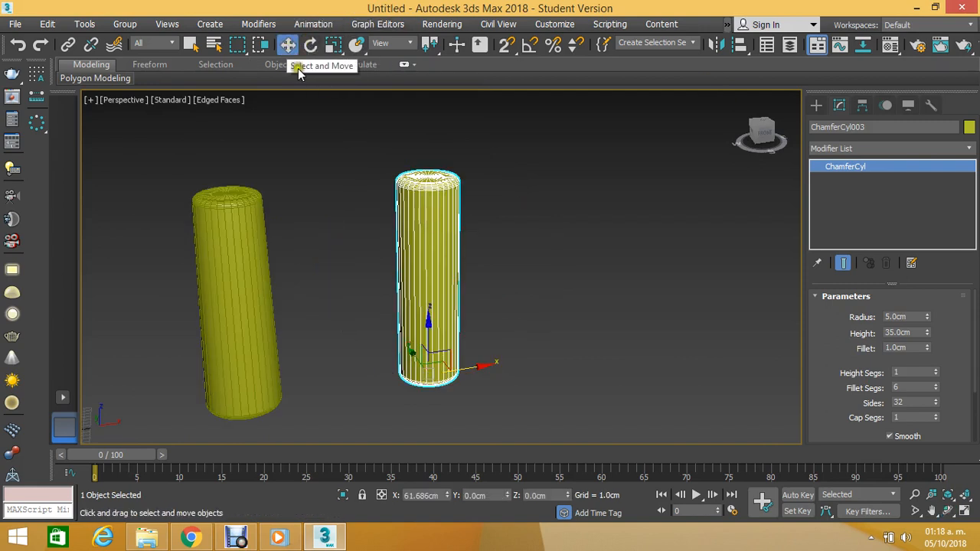
drag(463, 371, 426, 339)
Step: Try rotating the third cylinder about -10° around the X axis, undo the rotation and return to the Move tool
click(309, 46)
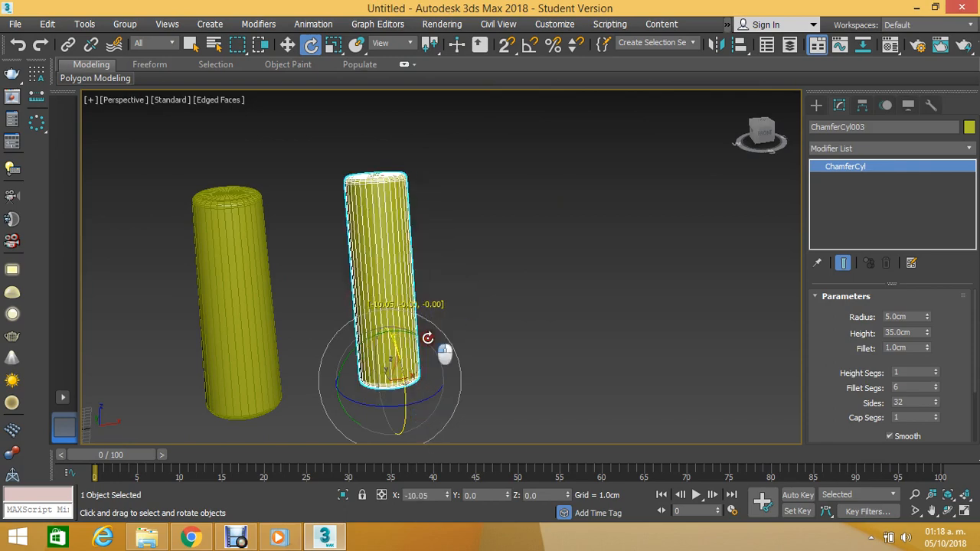
key(ctrl+z)
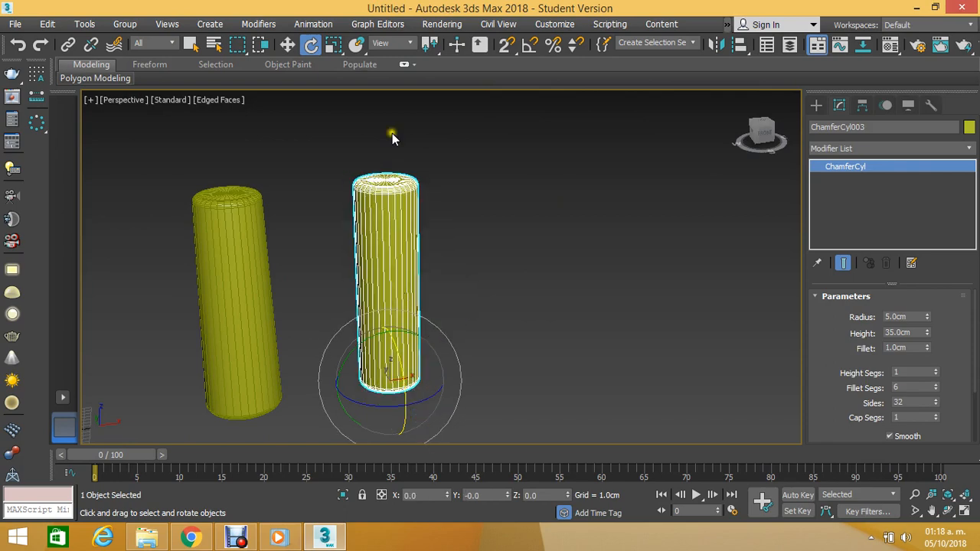
click(288, 45)
Step: Return to the Move tool and apply a Taper modifier to the third cylinder
click(472, 258)
click(391, 237)
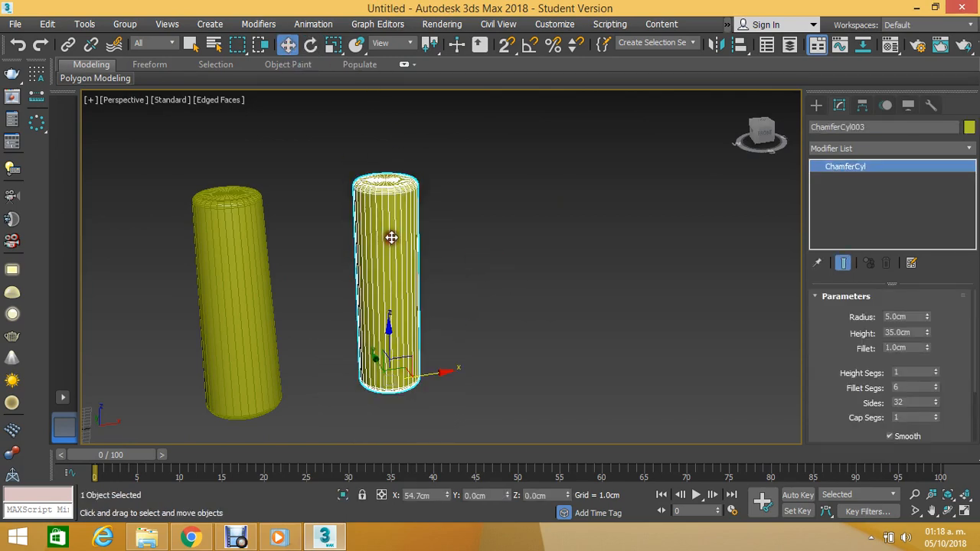
click(968, 148)
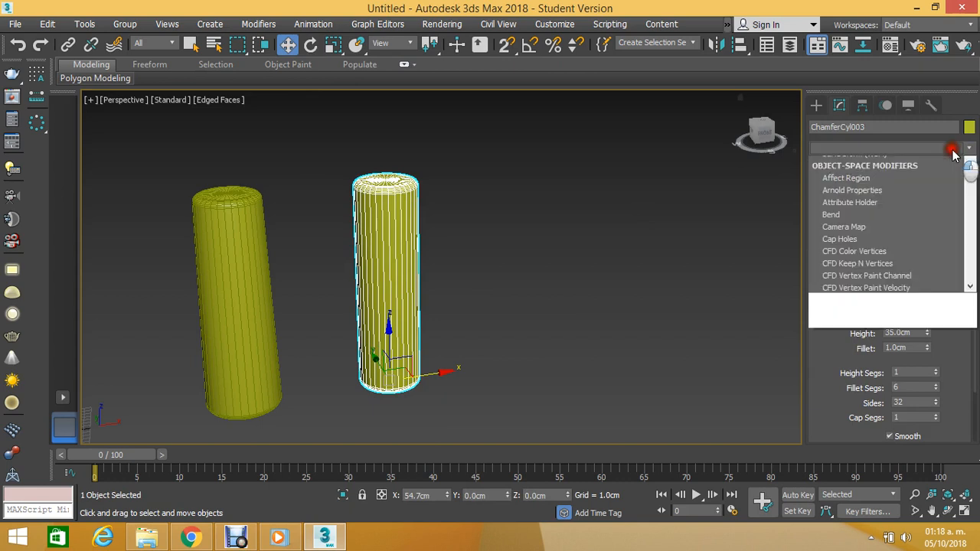
drag(970, 157, 971, 296)
key(t)
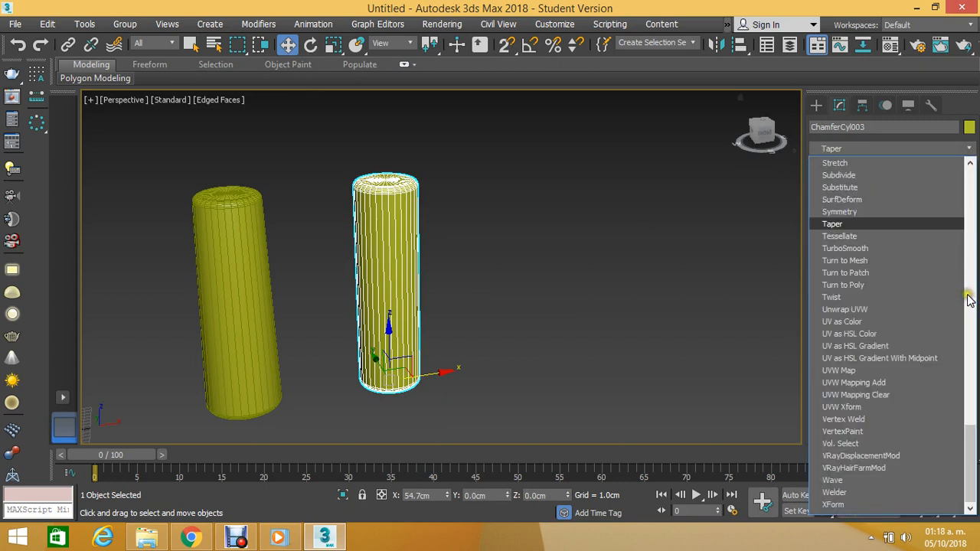
click(832, 223)
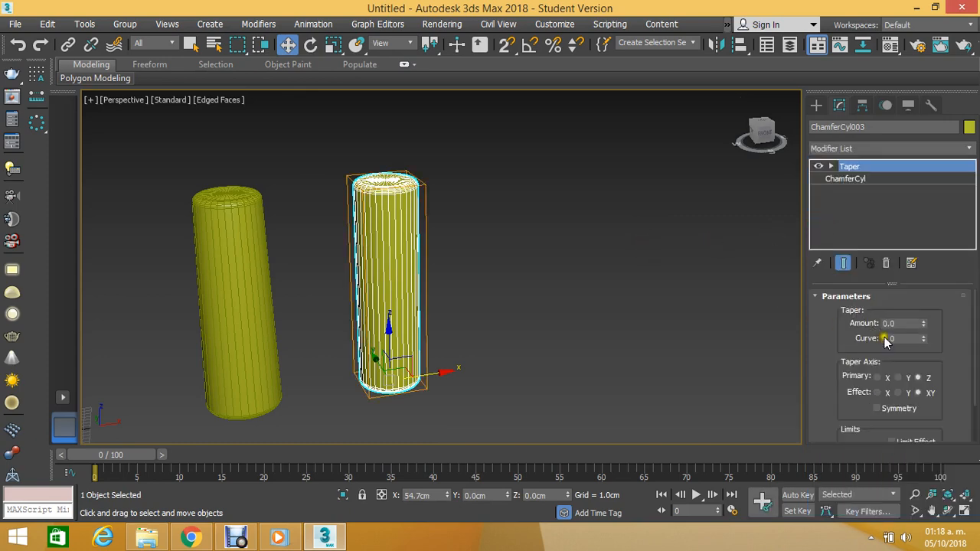
Step: Try Taper amounts of -0.32 along primary axis Z and 0.17 along Y and X on the third cylinder, undoing the changes
drag(922, 325, 936, 344)
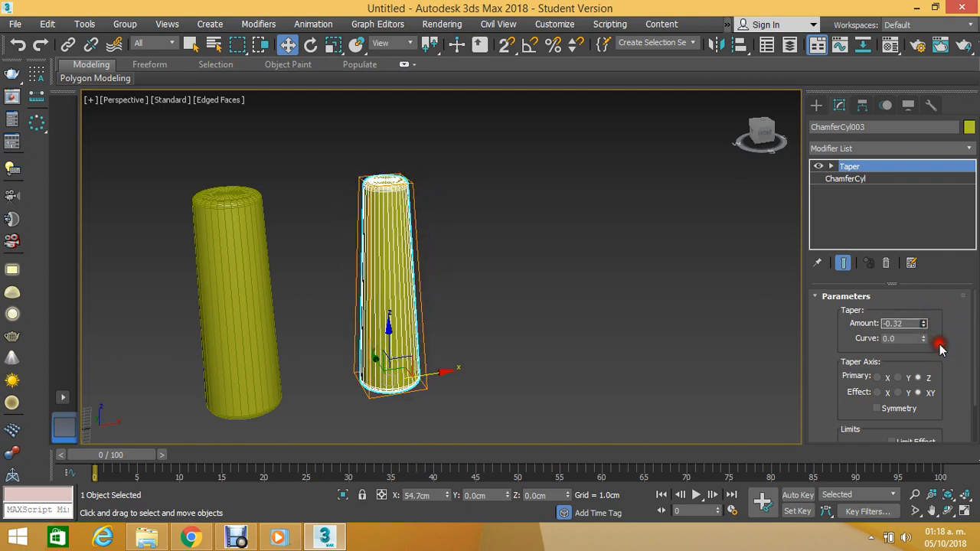
right_click(937, 345)
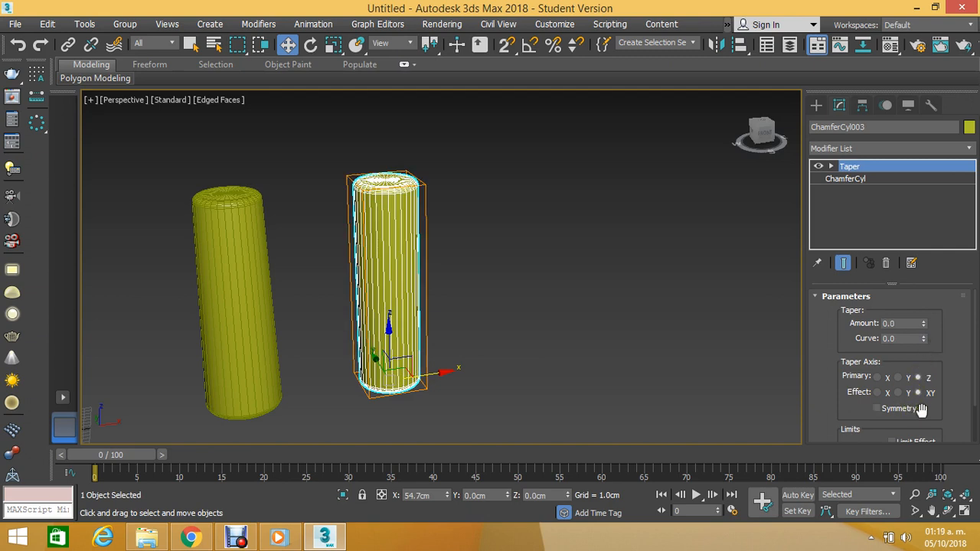
click(901, 378)
mouse_move(923, 325)
mouse_down()
mouse_move(934, 305)
mouse_move(937, 326)
mouse_up()
click(882, 378)
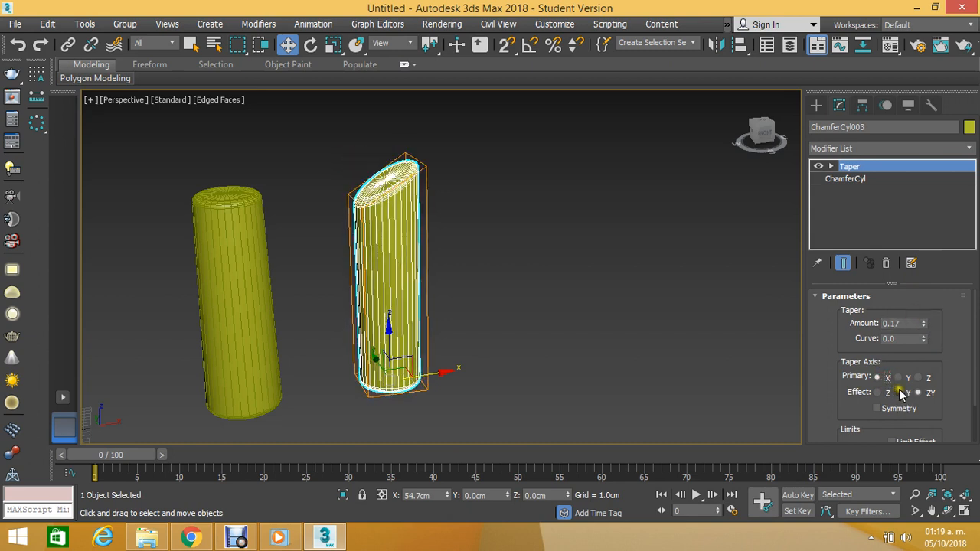
click(881, 392)
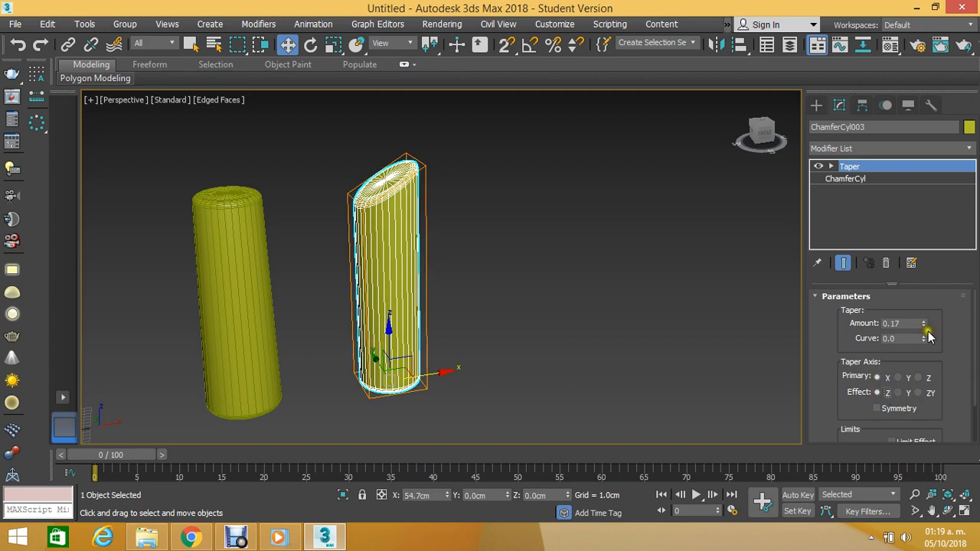
key(ctrl+z)
key(ctrl+z)
key(ctrl+z)
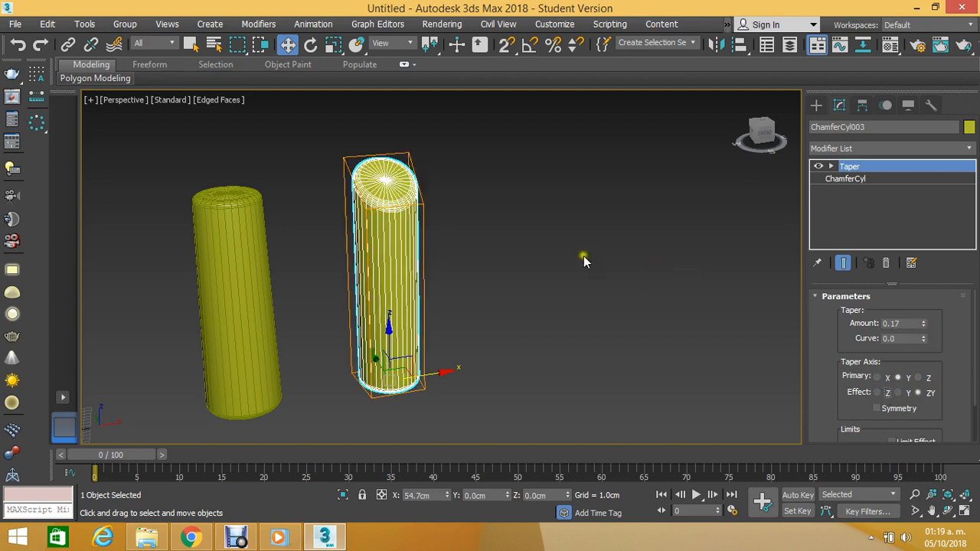
Step: Try tapering the third cylinder around primary axis Y with the effect limited to Y and Z, undoing each attempt
click(904, 395)
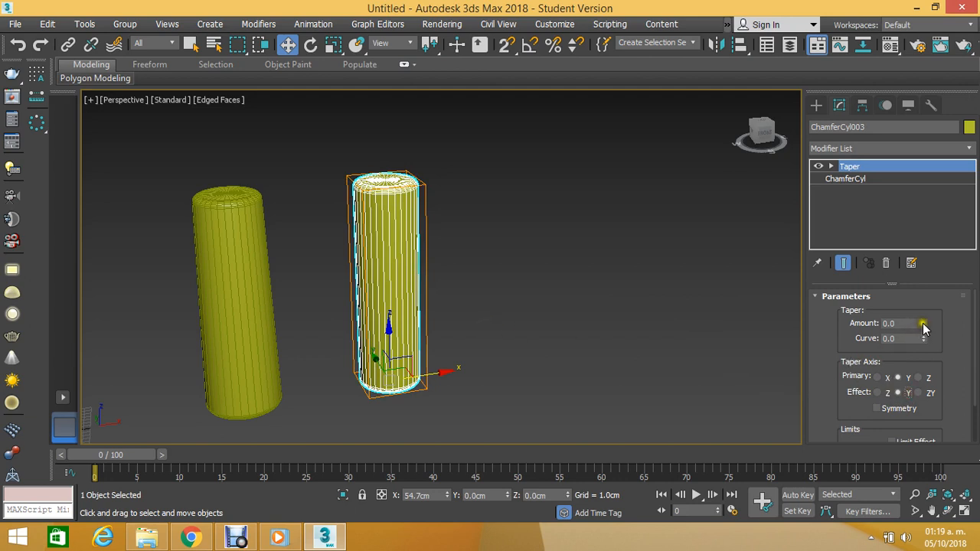
drag(922, 323, 922, 295)
key(ctrl+z)
click(902, 377)
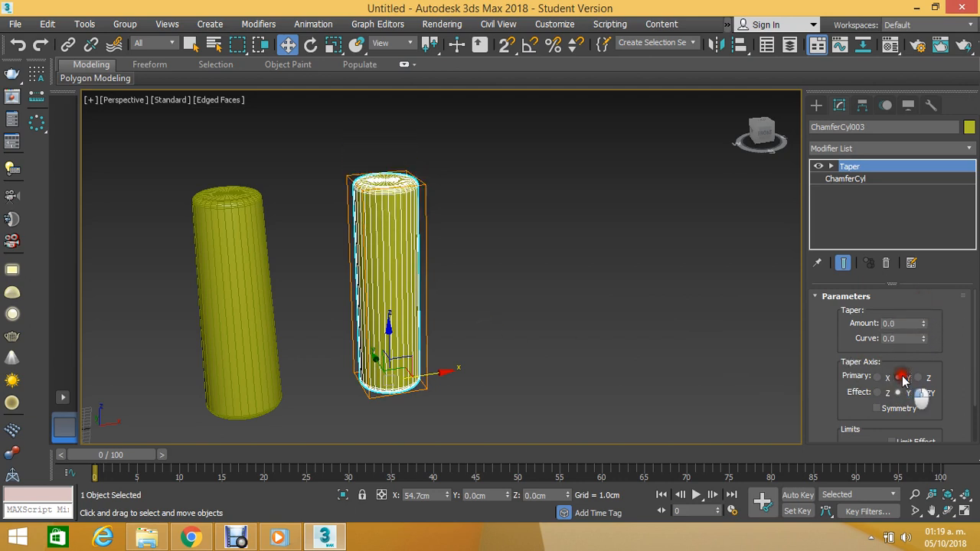
click(902, 393)
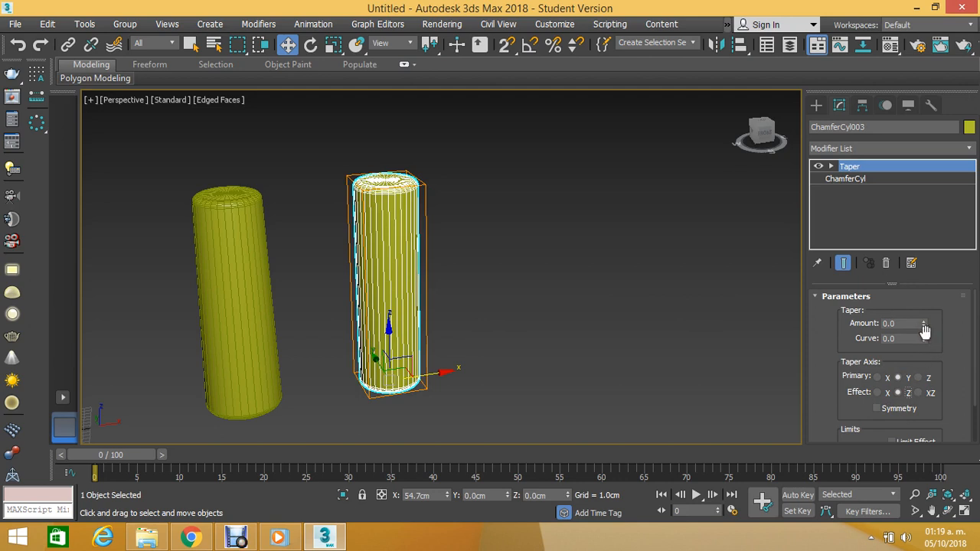
drag(923, 325, 923, 284)
key(ctrl+z)
Step: Taper the third cylinder by -0.4 along primary axis Z with effect XY, and deselect it
click(919, 392)
drag(923, 325, 909, 352)
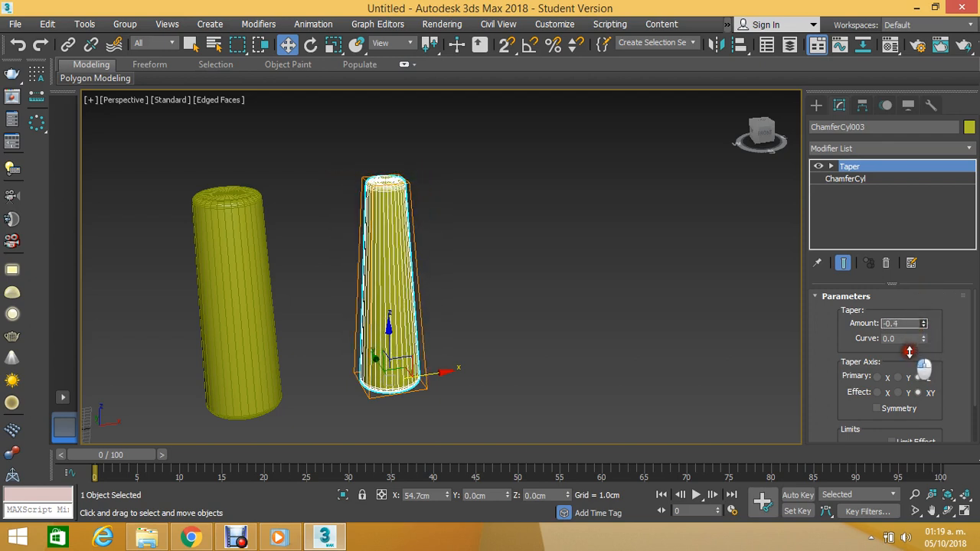
click(461, 233)
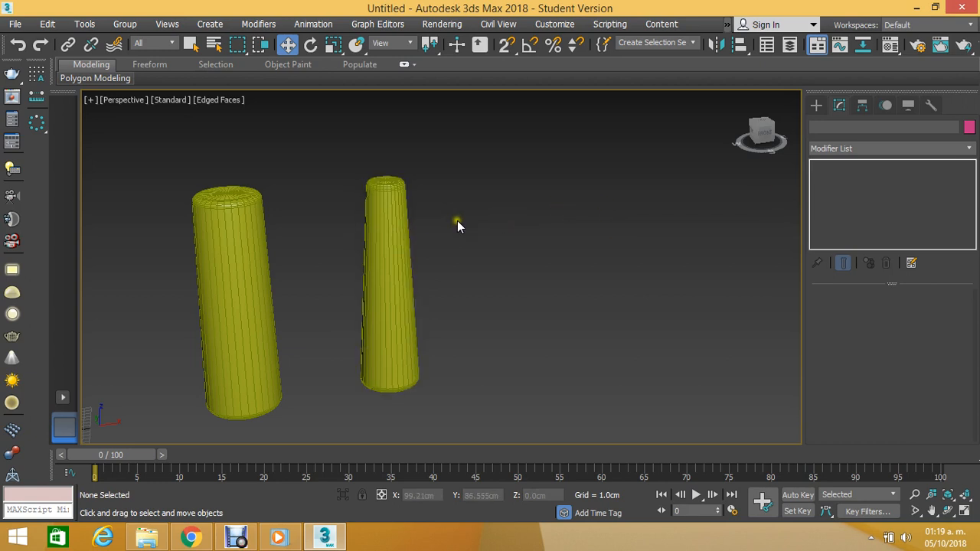
Step: Uniformly scale down the top FFD 2x2x2 control points of the middle cylinder, then leave control point editing and deselect it
scroll(324, 247, down, 5)
scroll(324, 247, up, 5)
click(415, 225)
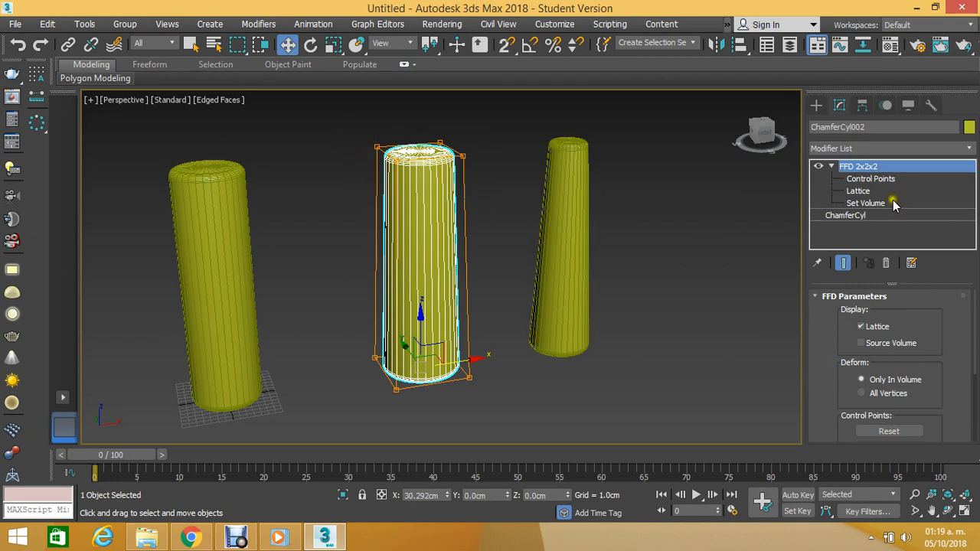
click(873, 179)
drag(298, 123, 566, 210)
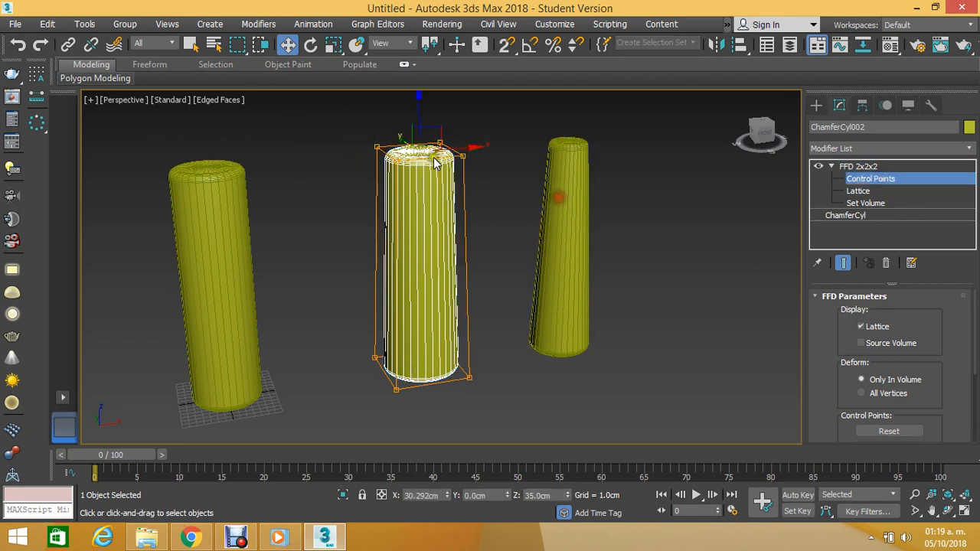
click(330, 44)
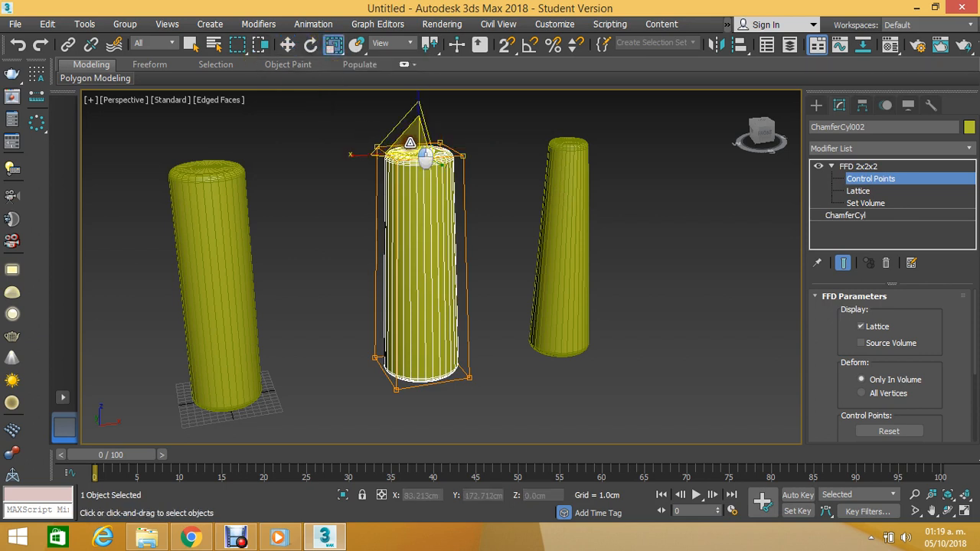
drag(412, 141, 414, 150)
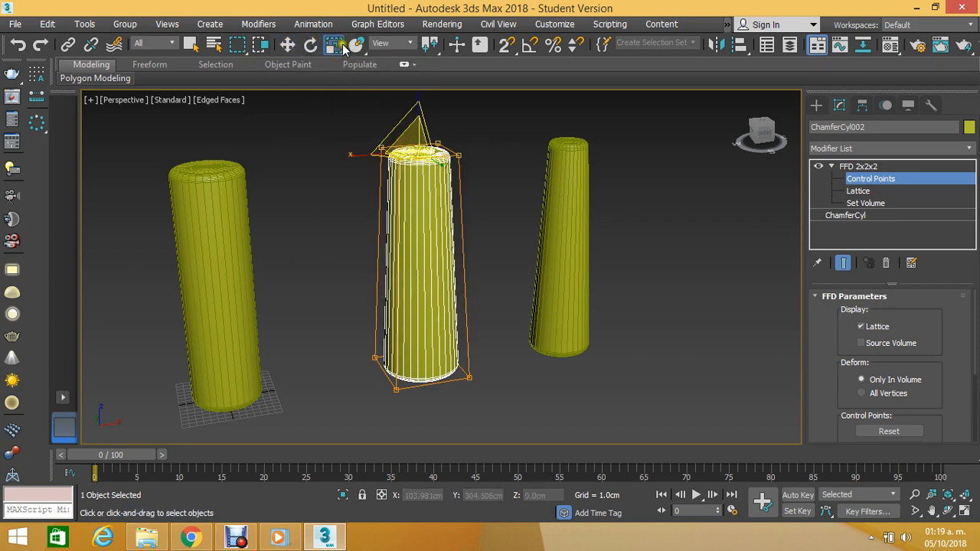
click(882, 180)
click(689, 226)
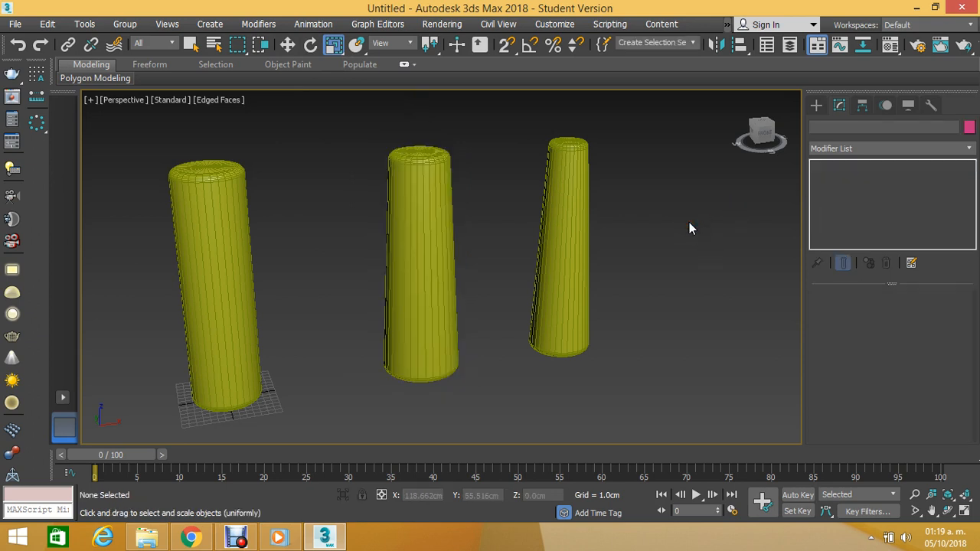
Step: Delete the tapered third cylinder, leaving the first and middle cylinders in the scene
click(581, 213)
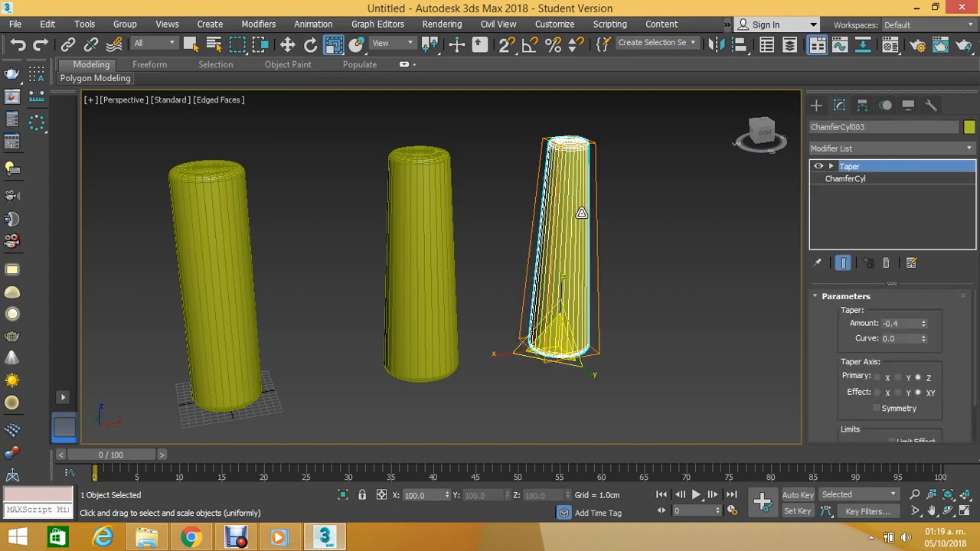
key(Delete)
scroll(519, 192, down, 4)
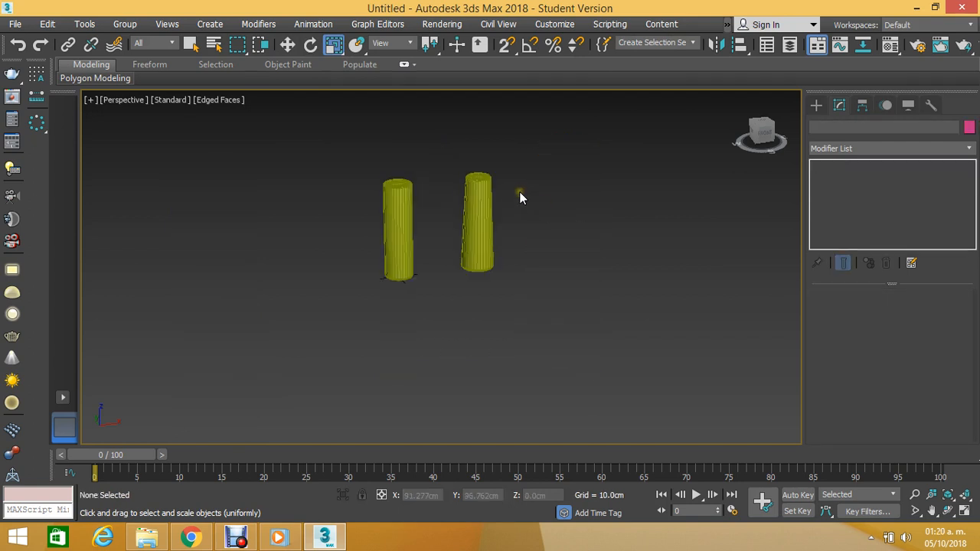
middle_drag(519, 191, 467, 233)
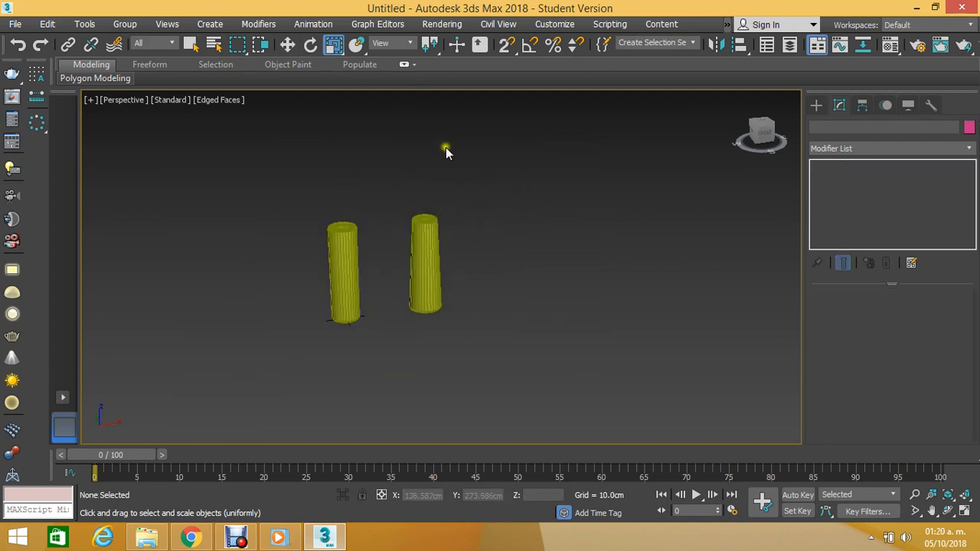
scroll(422, 259, up, 5)
scroll(405, 211, down, 2)
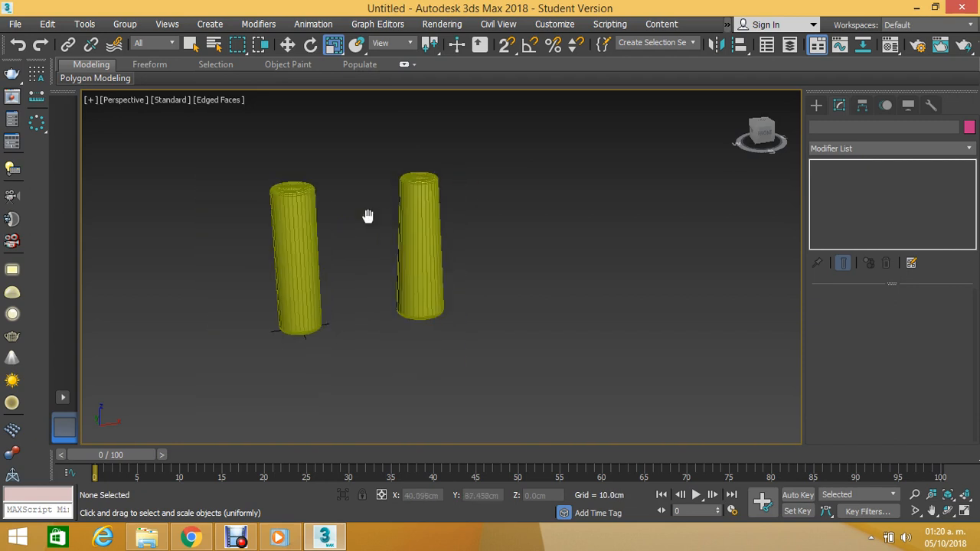
middle_drag(368, 216, 354, 216)
Step: Move the first cylinder in the negative X direction past the origin and clone it as one independent copy at about X 50.4 cm
click(288, 44)
click(284, 227)
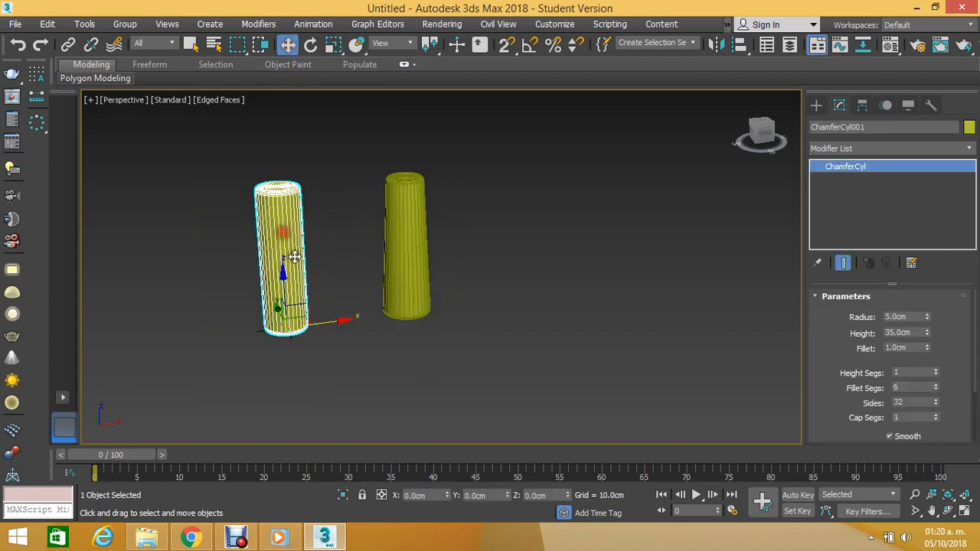
mouse_move(329, 326)
mouse_down()
mouse_move(223, 342)
mouse_move(533, 336)
mouse_up()
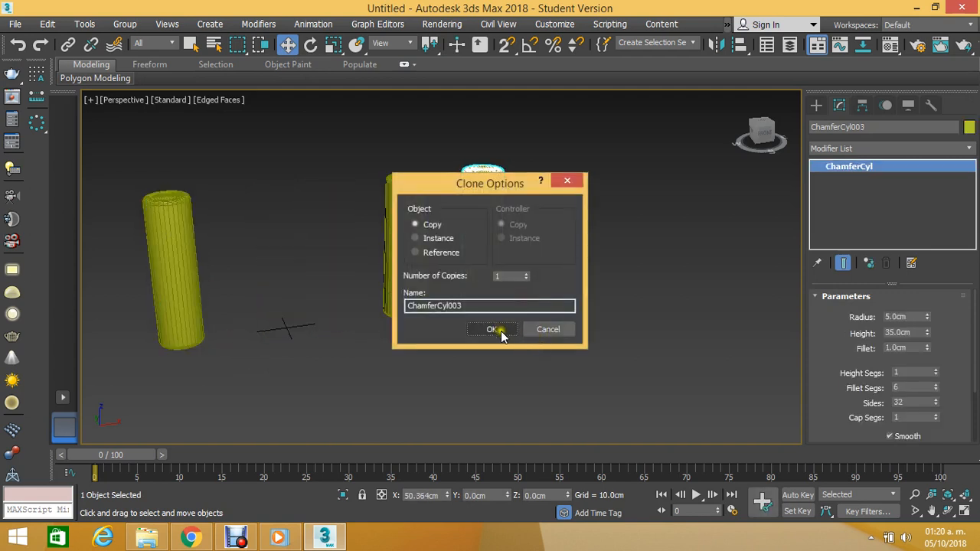
click(498, 331)
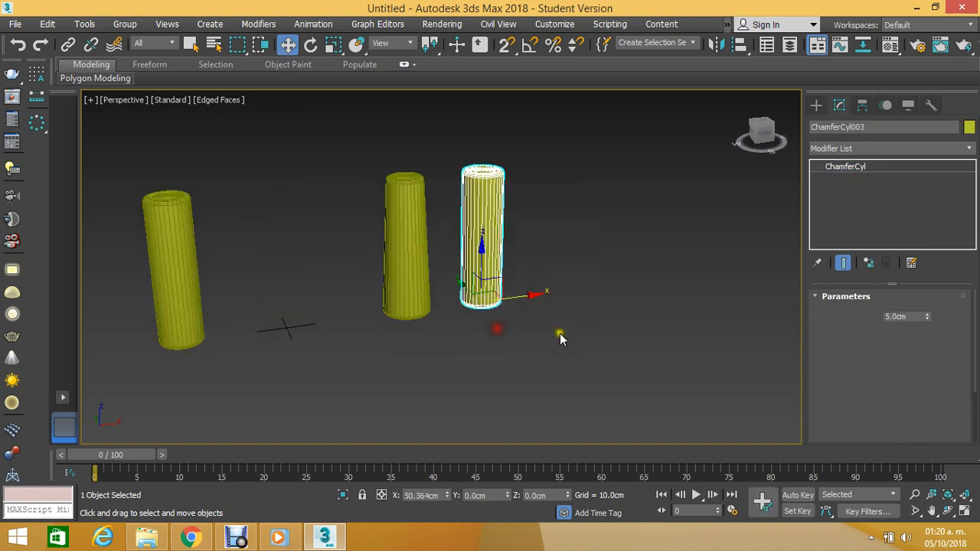
Step: Turn the copied cylinder into a flat disc with radius 20 cm, height 5 cm and fillet 2 cm
double_click(909, 318)
text(20)
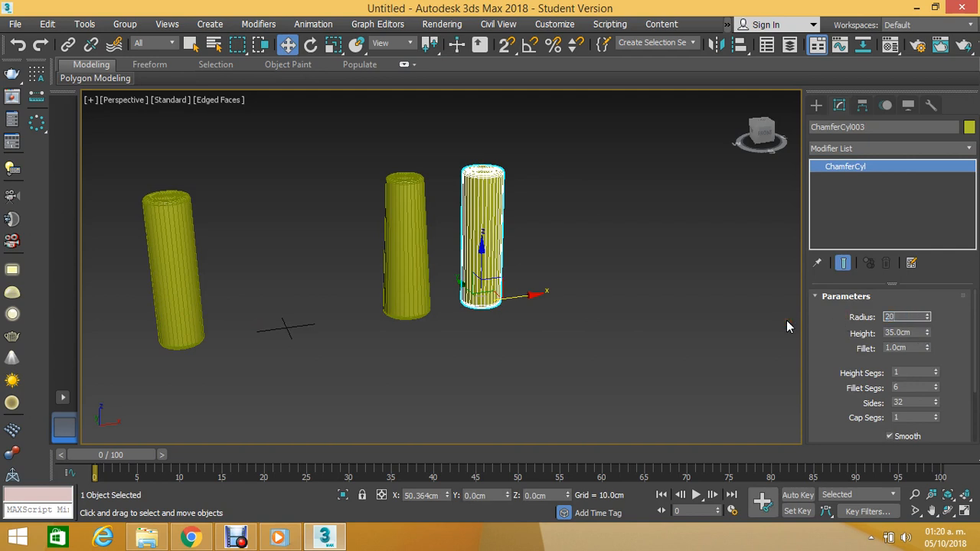
key(Return)
key(Tab)
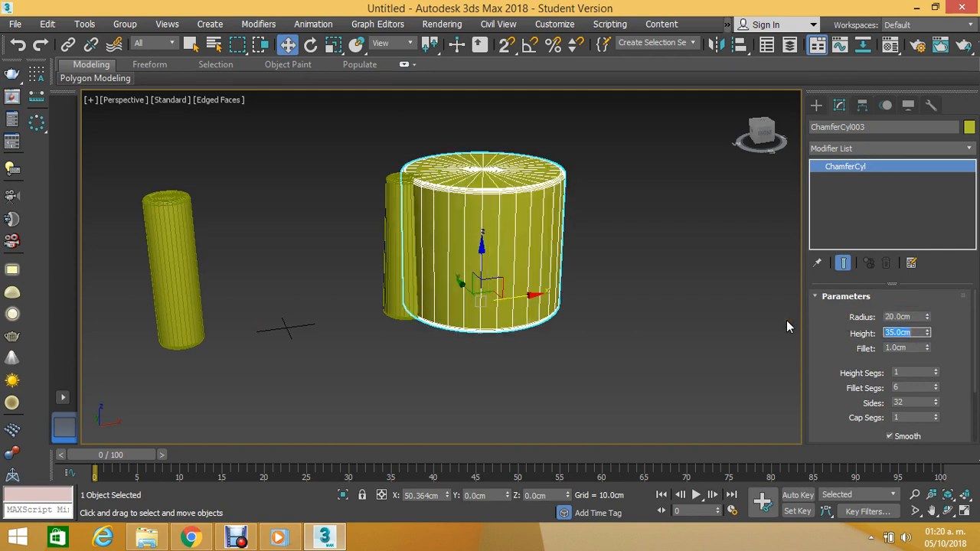
text(5)
key(Return)
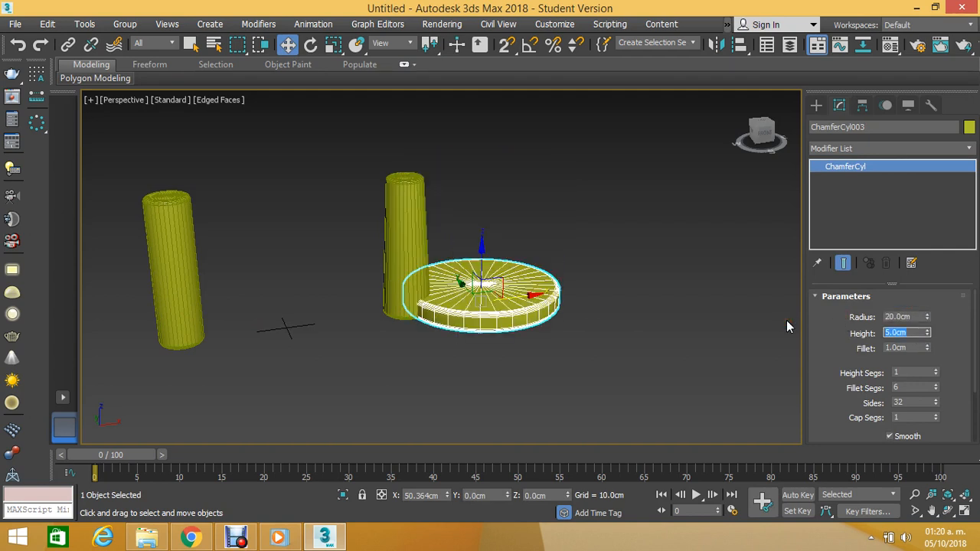
key(Tab)
text(2)
key(Return)
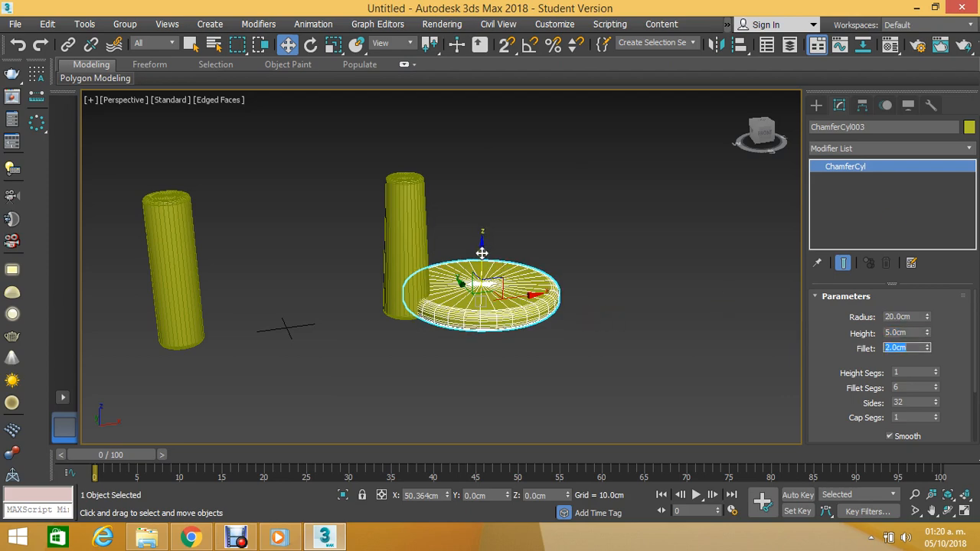
Step: Raise the disc along the Z axis to about 33.3 cm, near the top of the tapered cylinder
drag(482, 256, 468, 127)
scroll(470, 142, up, 4)
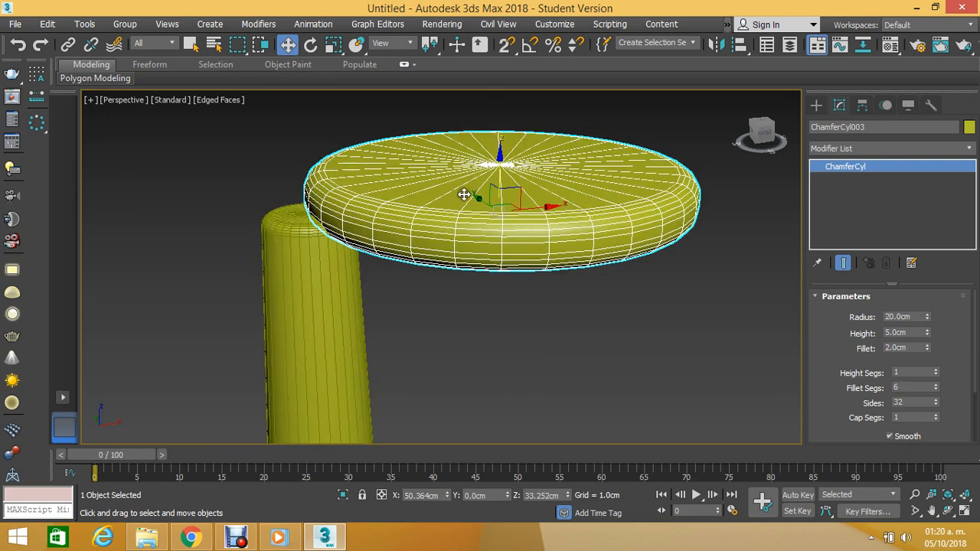
scroll(464, 195, down, 4)
Step: Move the tapered cylinder in the negative X direction to about X 14.6 cm, clear of the disc
key(f)
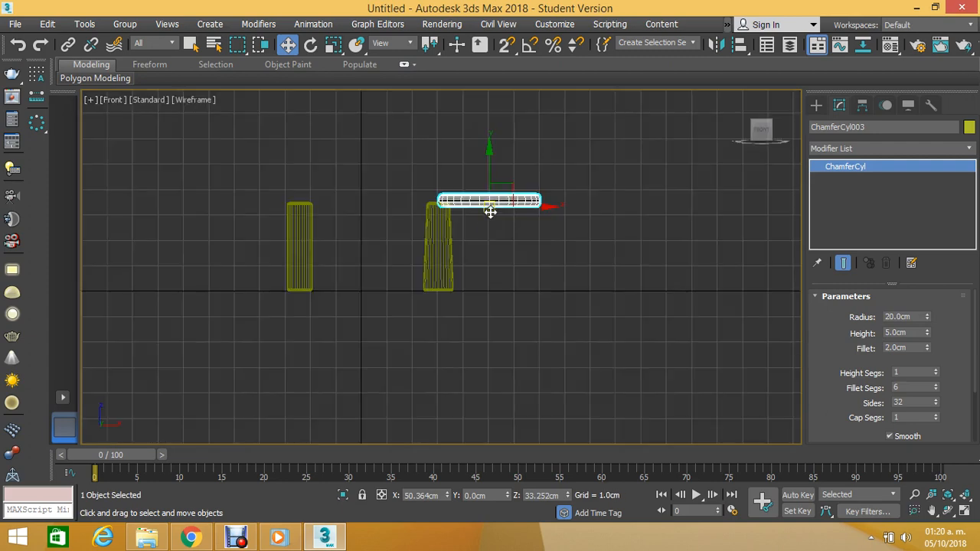
click(544, 164)
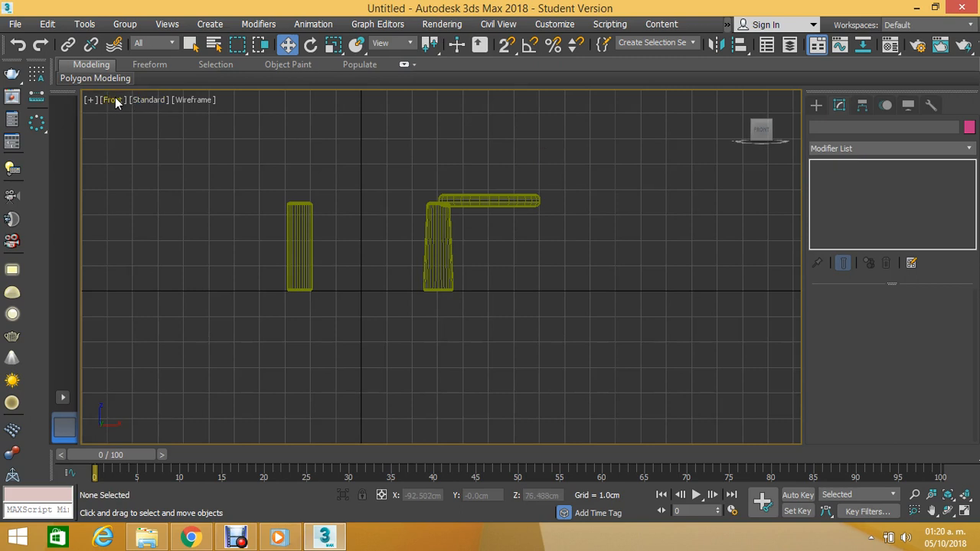
key(p)
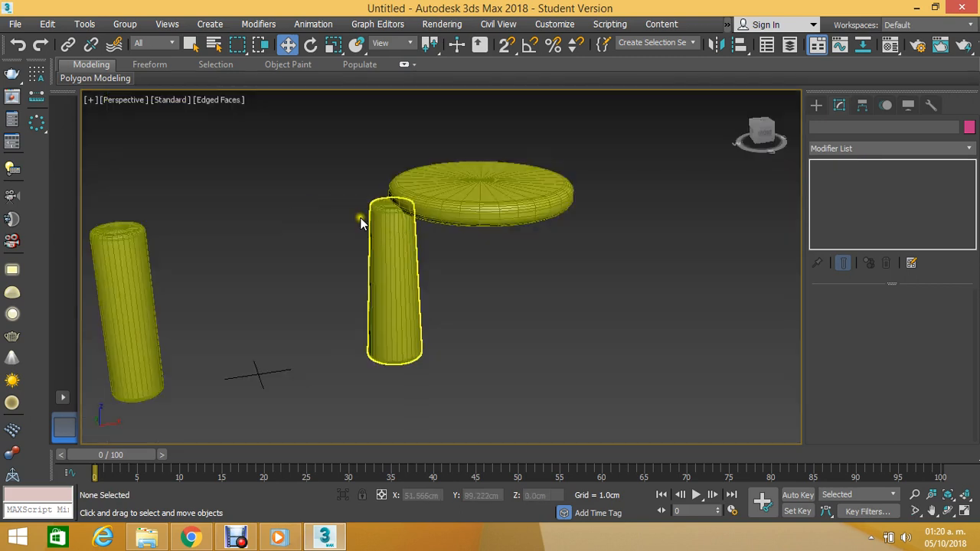
click(125, 99)
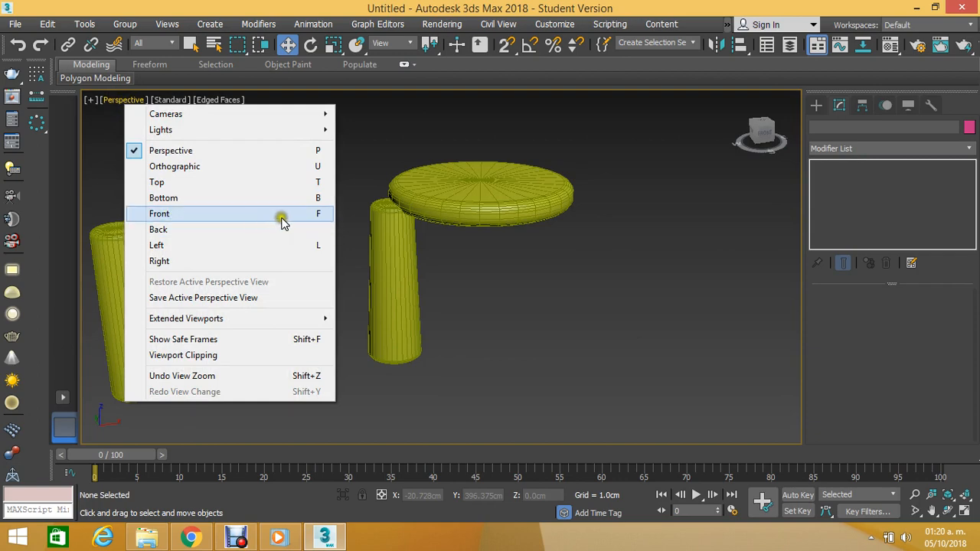
click(319, 216)
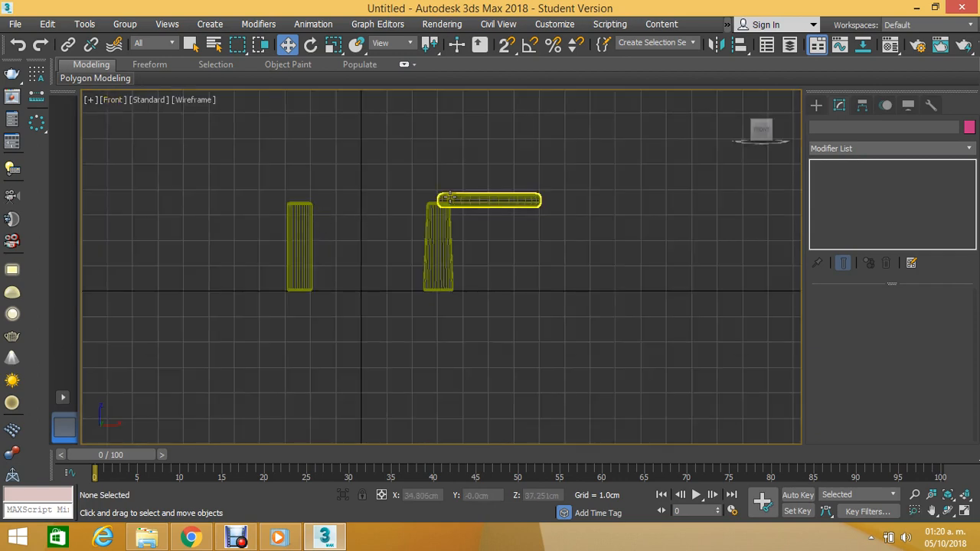
click(453, 247)
scroll(459, 251, up, 3)
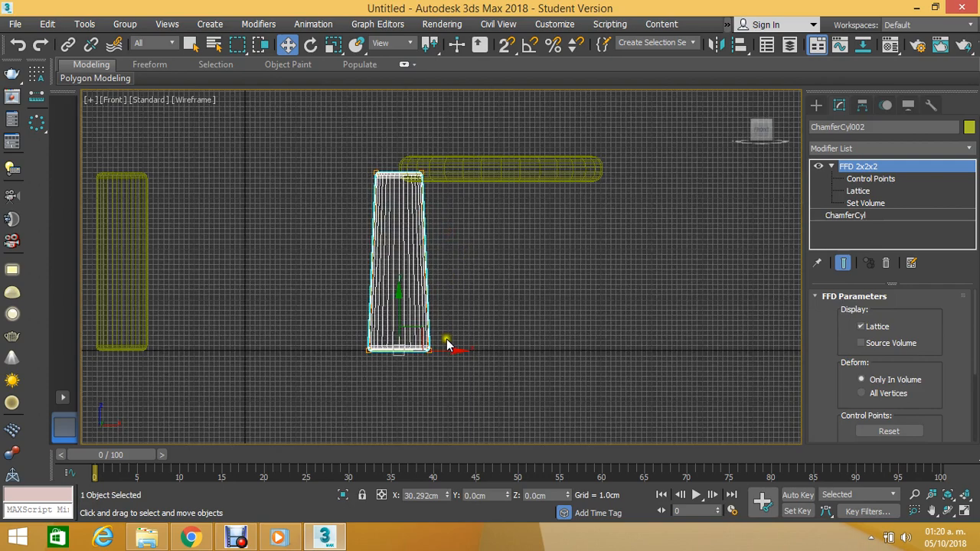
drag(438, 350, 357, 341)
Step: Slant the tapered cylinder by moving its top FFD control points along X to about 18.8 cm
click(859, 179)
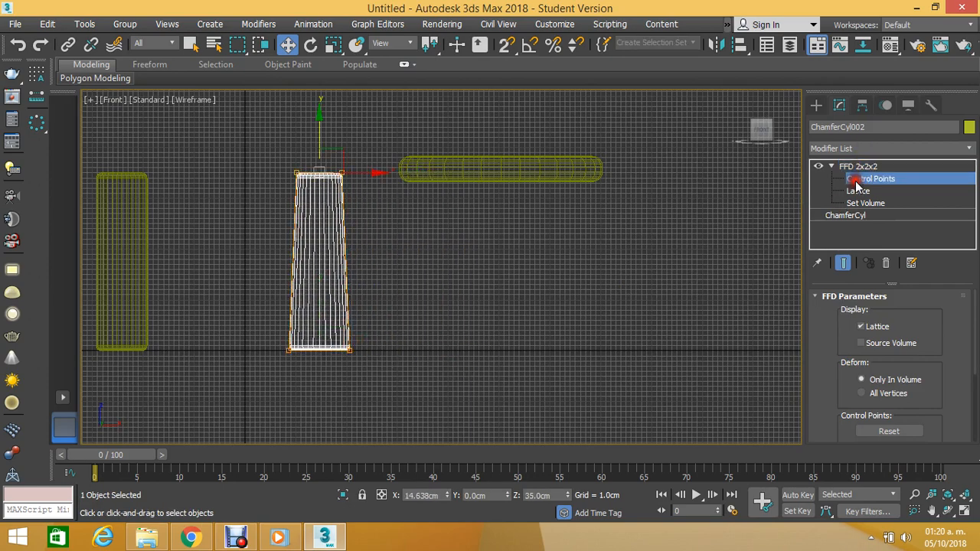
click(395, 208)
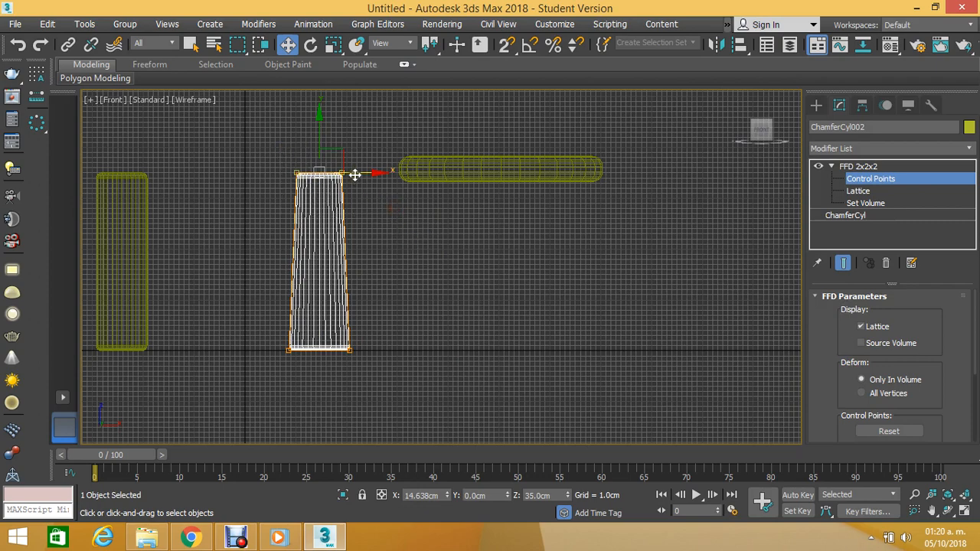
drag(354, 175, 378, 173)
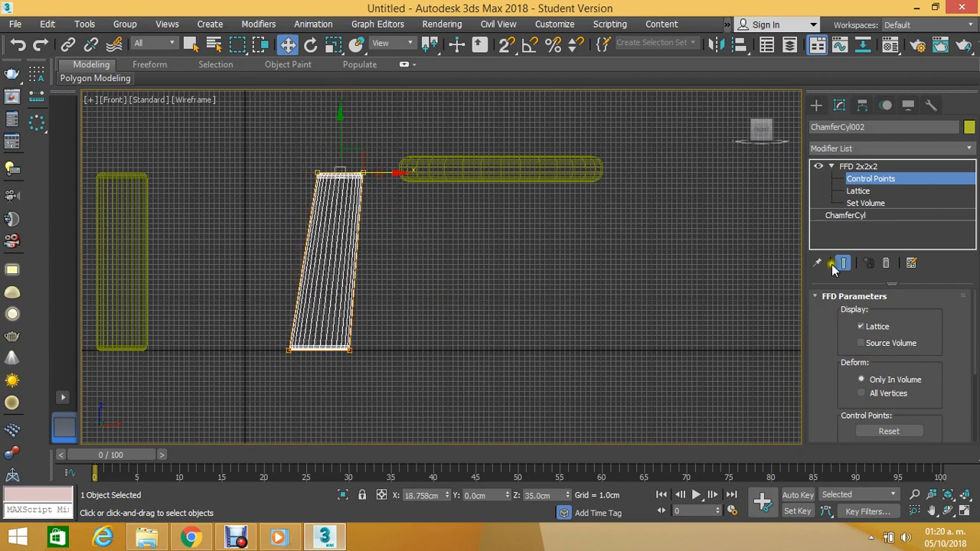
Step: Move the slanted leg under the disc at about X 36.1 cm and raise the disc to about Z 34.2 cm
click(858, 166)
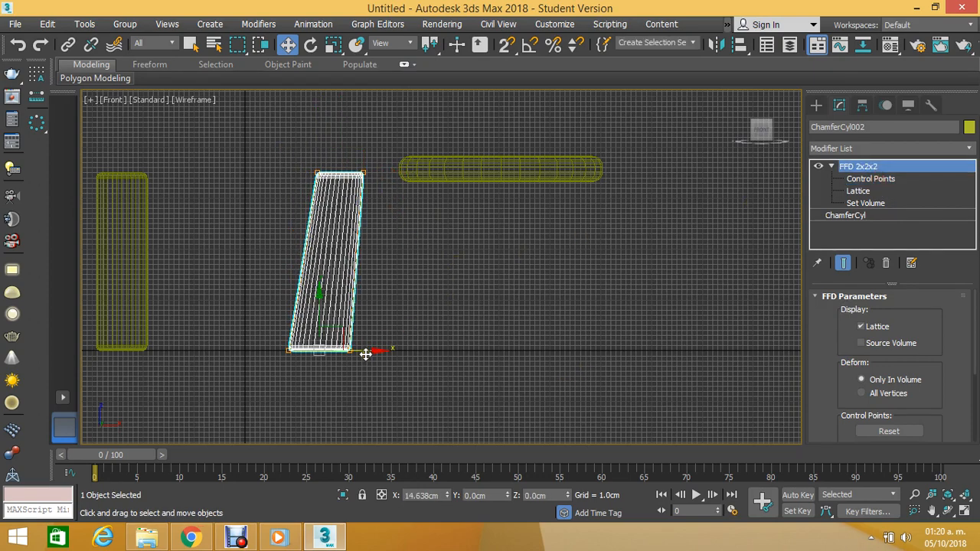
drag(366, 354, 474, 341)
click(484, 166)
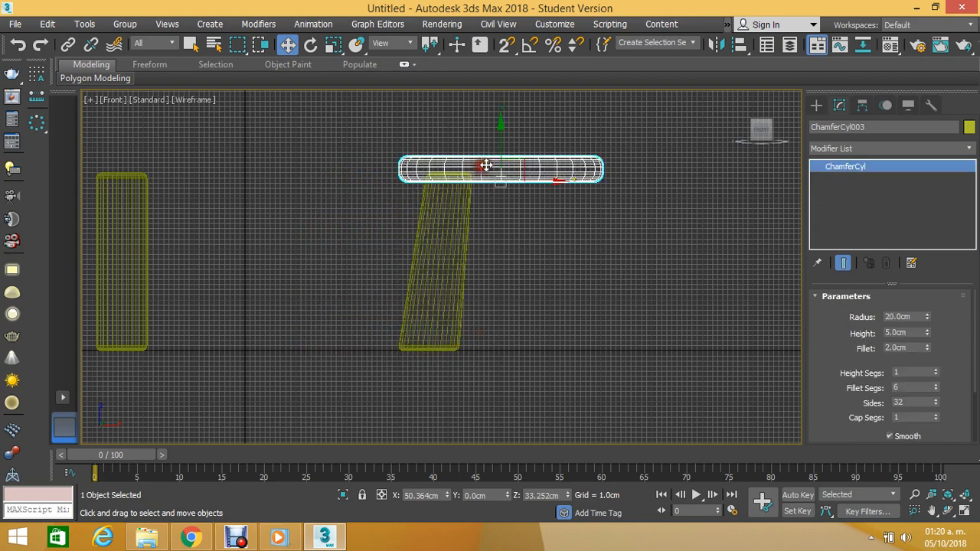
scroll(486, 165, up, 3)
drag(503, 162, 522, 152)
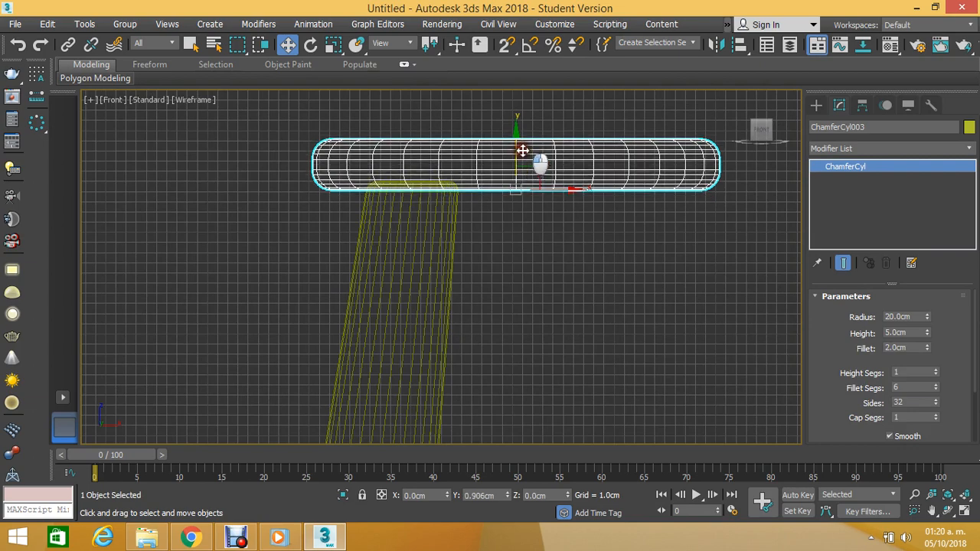
Step: Examine the slanted leg's placement under the disc in the top and front views
key(t)
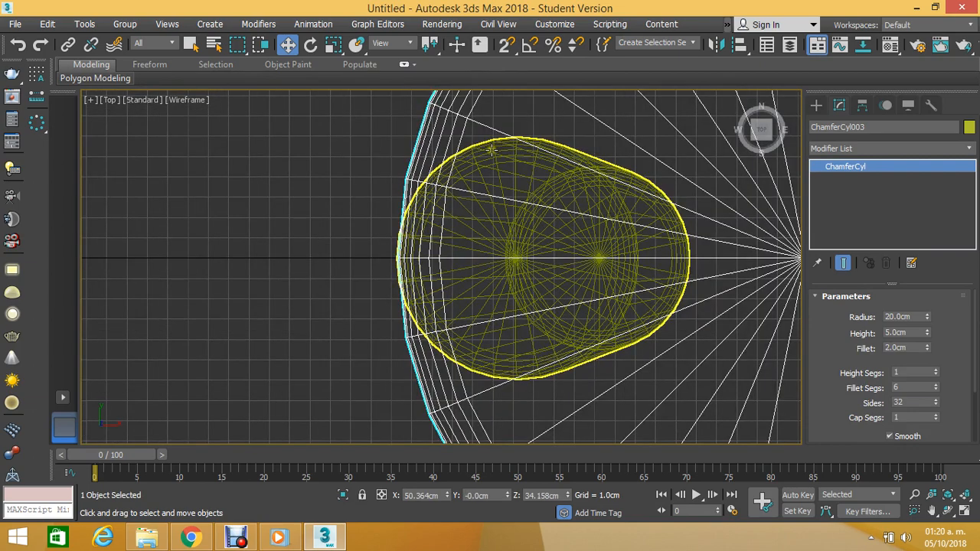
scroll(463, 160, down, 5)
scroll(474, 186, down, 2)
click(473, 186)
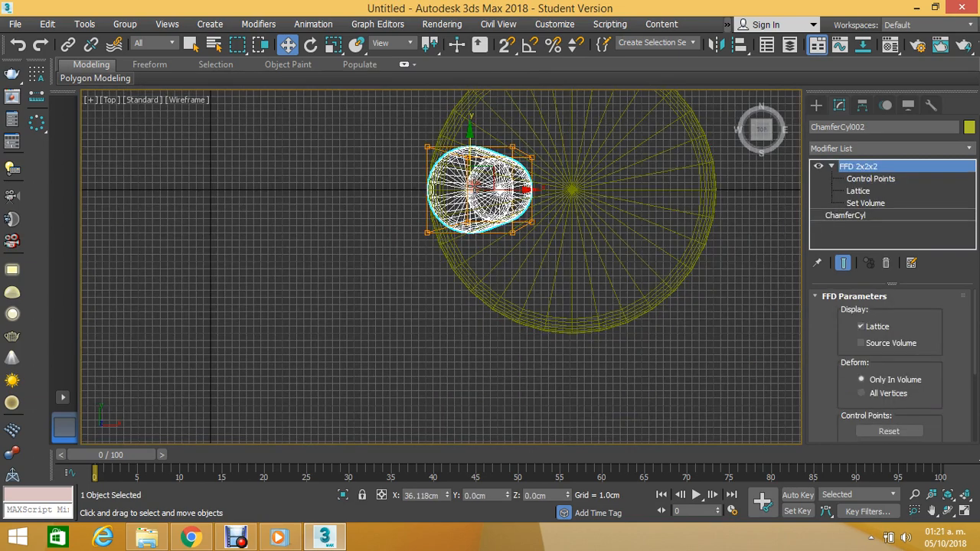
scroll(473, 186, down, 3)
key(f)
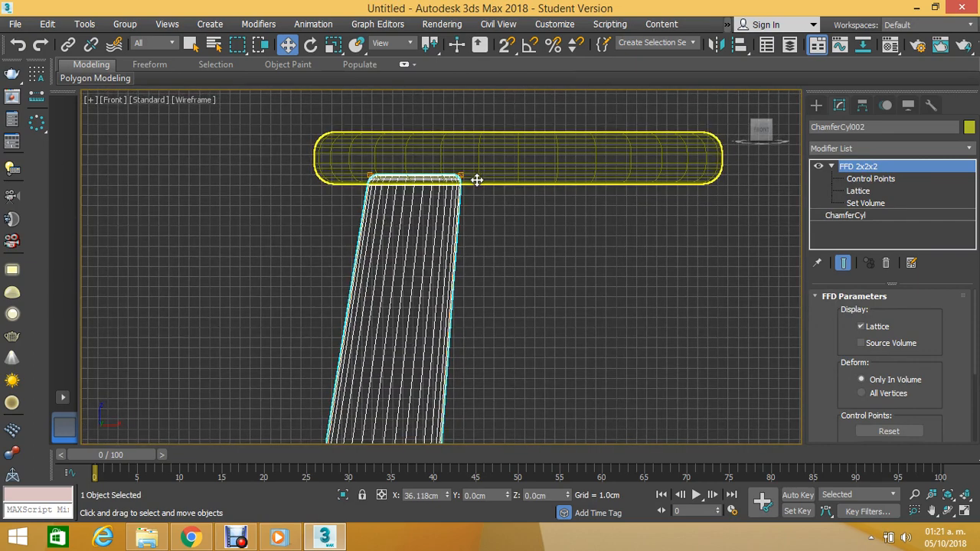
scroll(476, 181, down, 4)
scroll(476, 179, up, 2)
key(t)
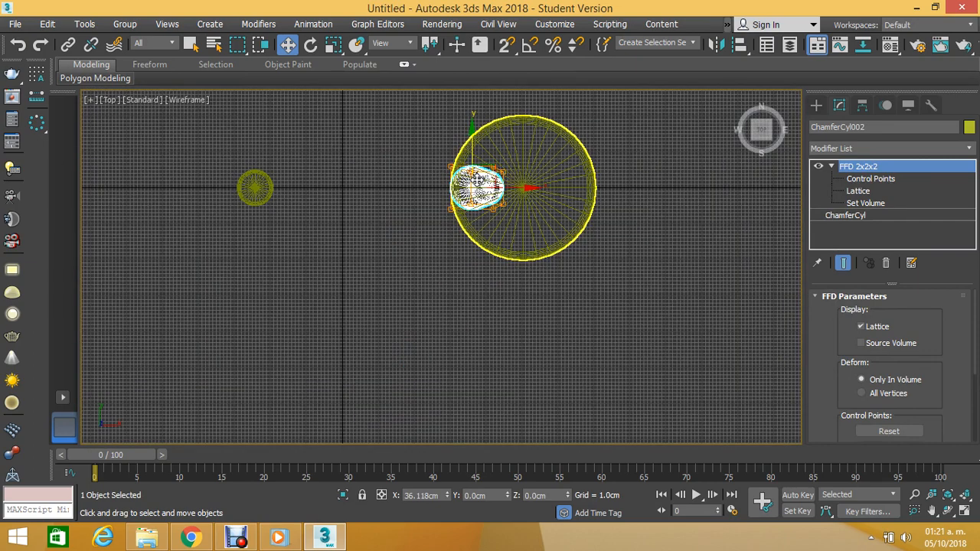
Step: Change the slanted leg's object color to light blue to distinguish it from the disc
key(ctrl+d)
scroll(503, 172, up, 3)
click(485, 203)
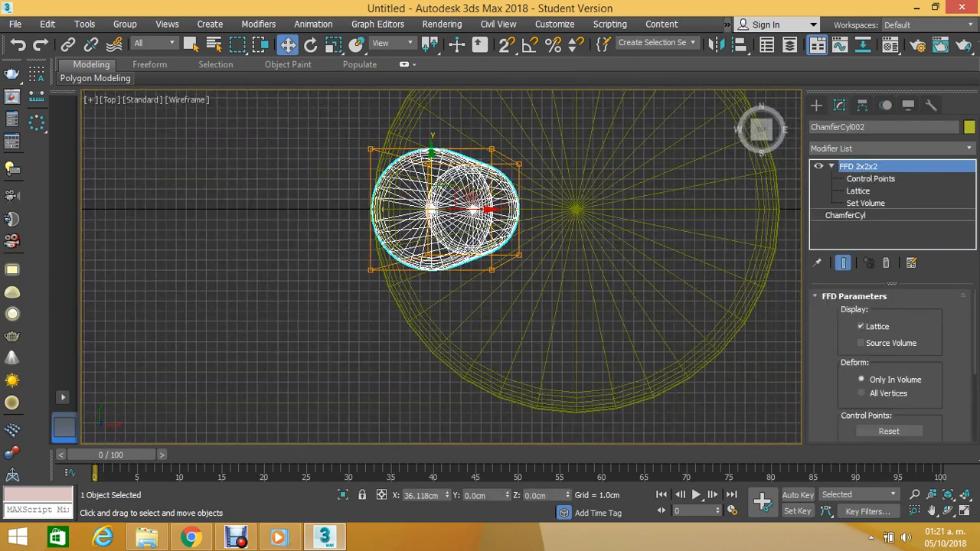
click(968, 128)
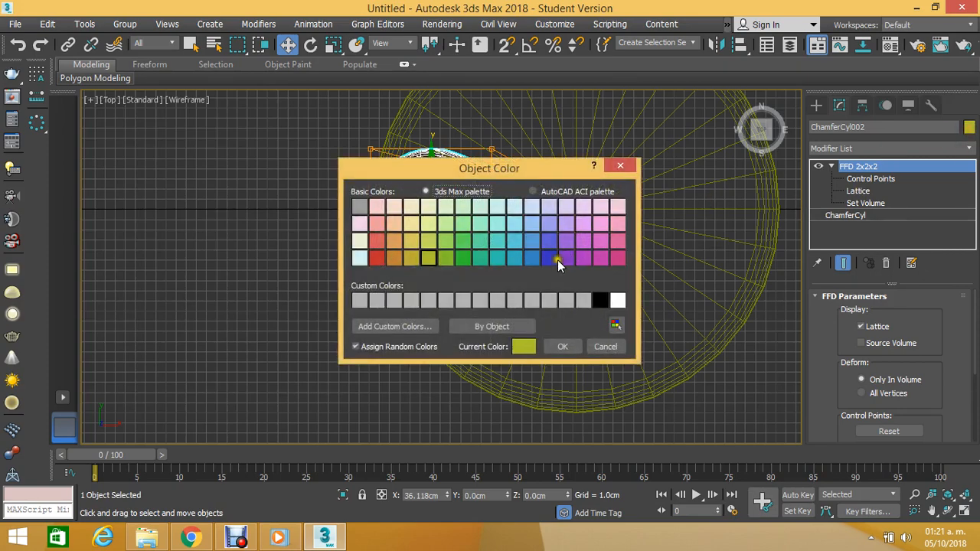
click(513, 224)
click(560, 344)
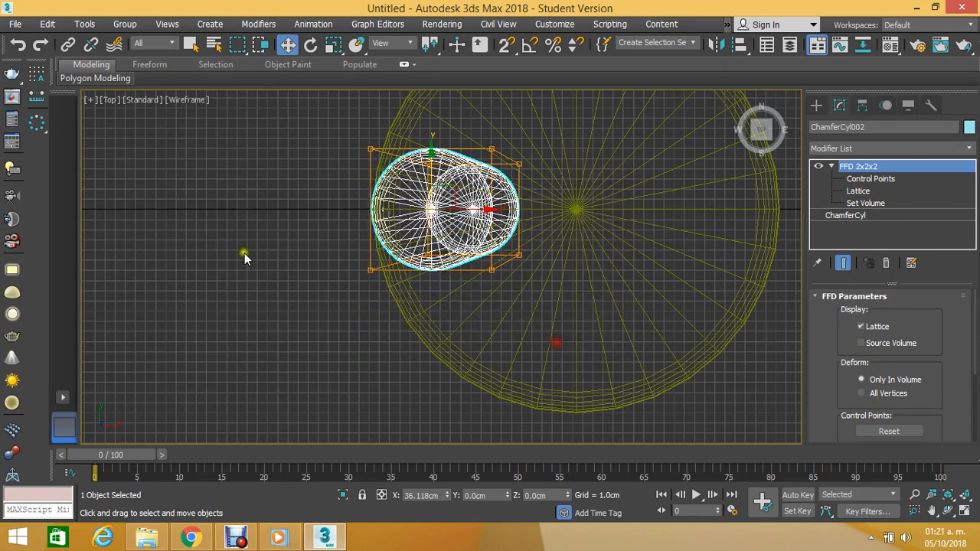
click(322, 235)
Step: Mirror the slanted leg across the X axis as a copy with no offset
click(407, 234)
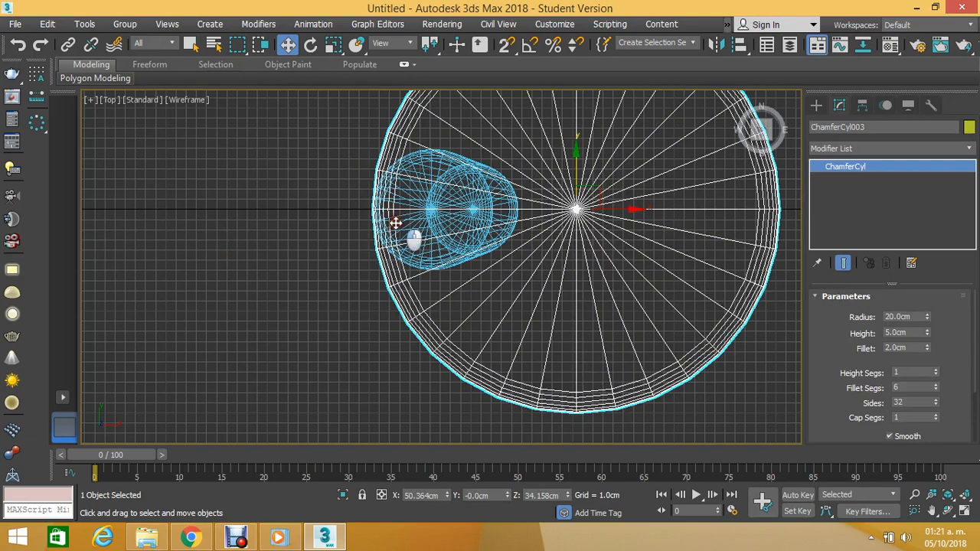
click(395, 222)
scroll(396, 222, down, 5)
scroll(396, 223, up, 3)
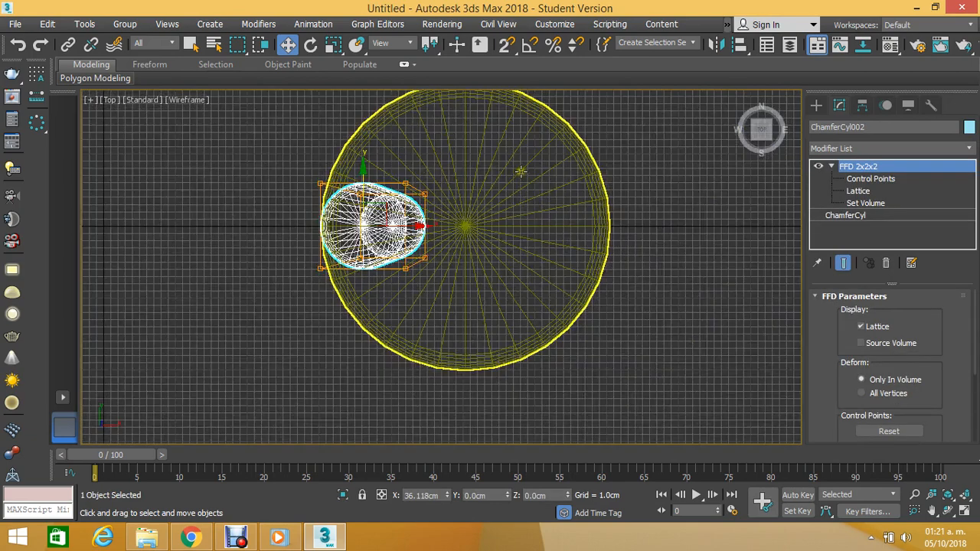
click(718, 44)
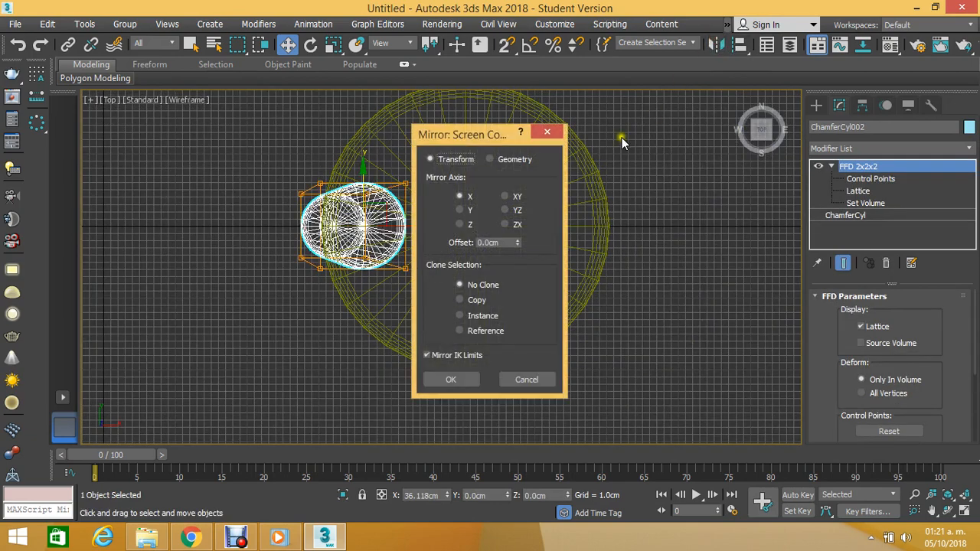
click(471, 299)
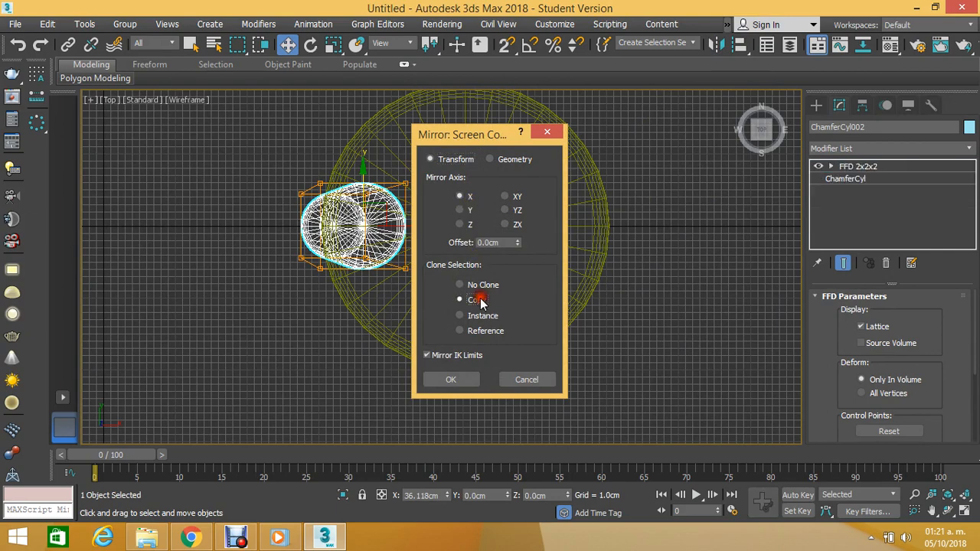
click(465, 378)
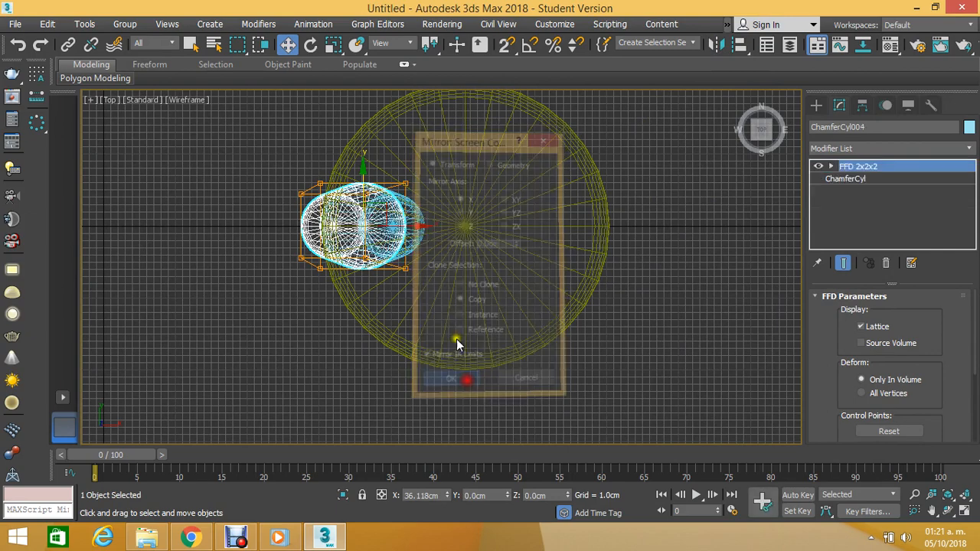
Step: Move the mirrored leg to the opposite side of the disc, at about X 60.1 cm and Y 12.9 cm
drag(399, 228, 563, 251)
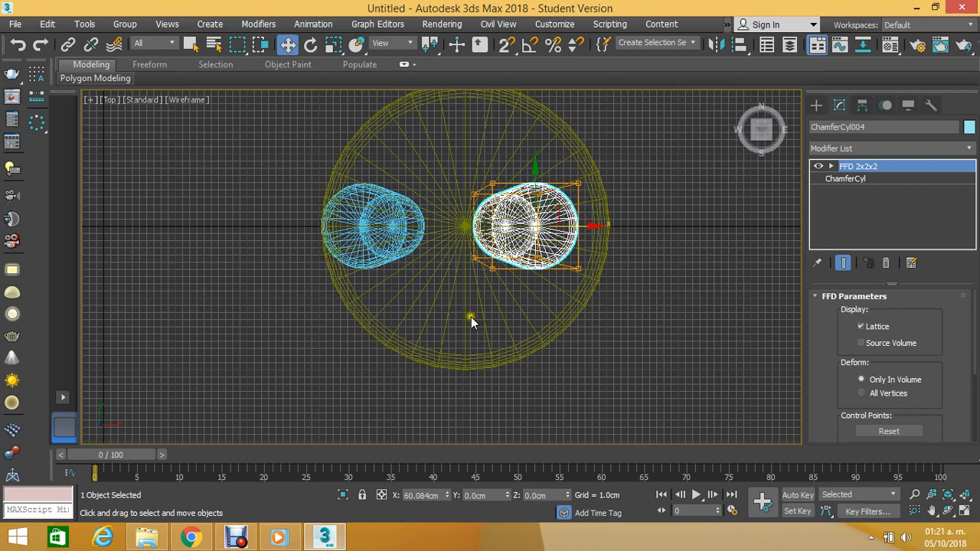
scroll(470, 316, down, 5)
scroll(477, 176, up, 5)
drag(522, 272, 521, 179)
Step: Try to rotate the mirrored leg freehand in the top view and undo the rotation
key(e)
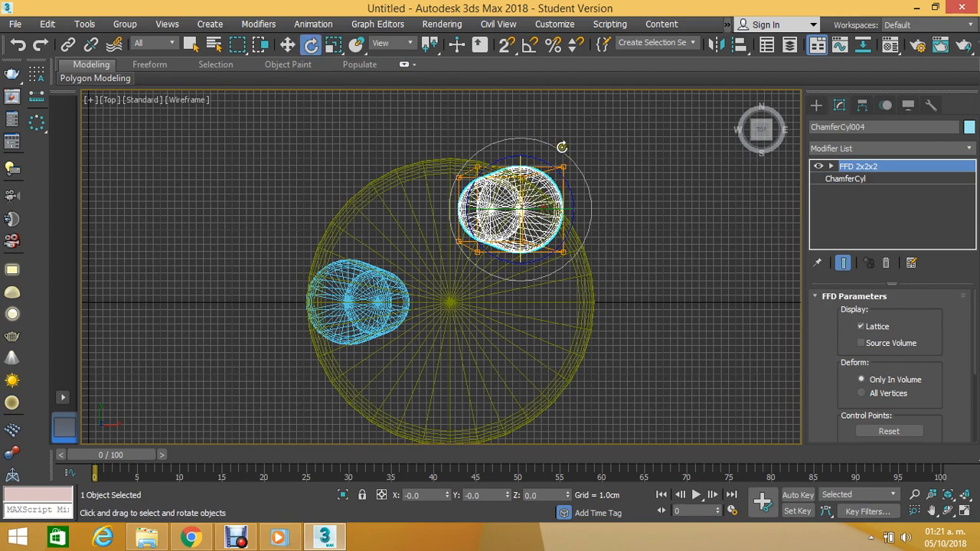
drag(575, 163, 553, 132)
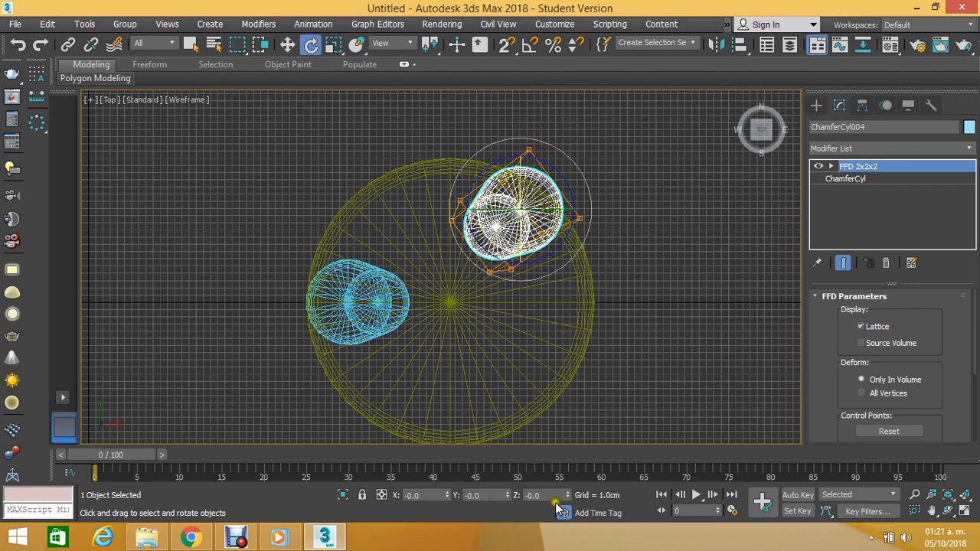
mouse_move(572, 170)
mouse_down()
mouse_move(567, 151)
mouse_move(568, 179)
mouse_move(590, 192)
mouse_move(589, 165)
mouse_up()
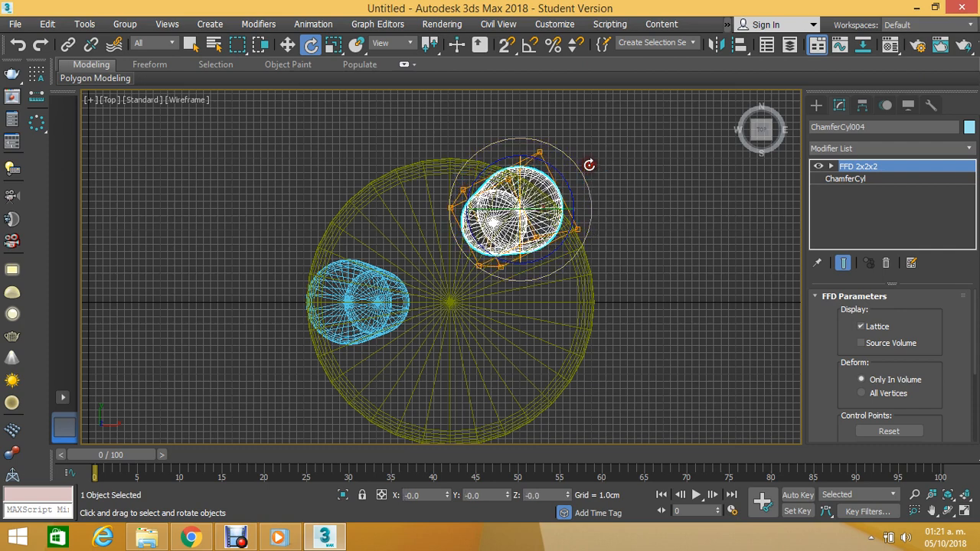
key(ctrl+z)
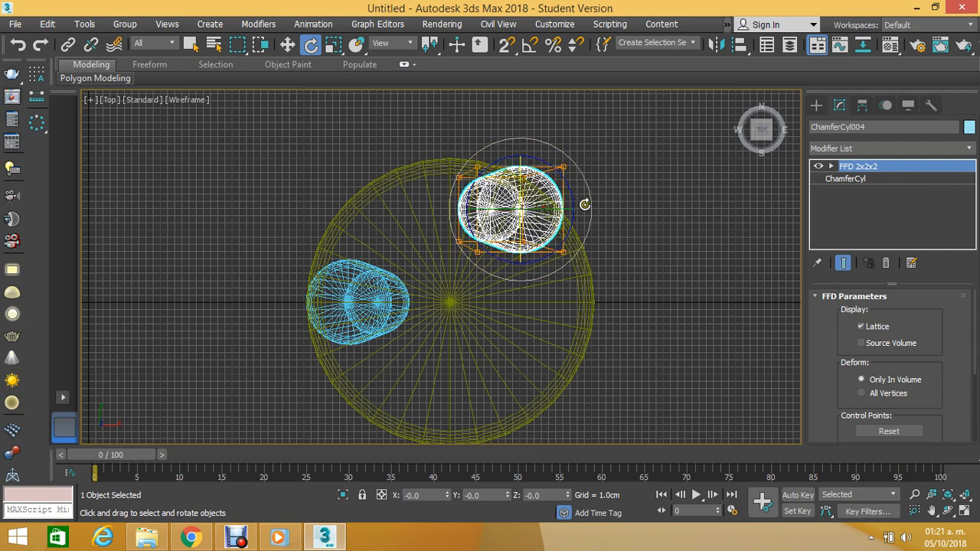
Step: Try rotating the mirrored leg by -30 degrees about Z and reverse it with a 30-degree rotation
click(550, 491)
text(-30)
key(Return)
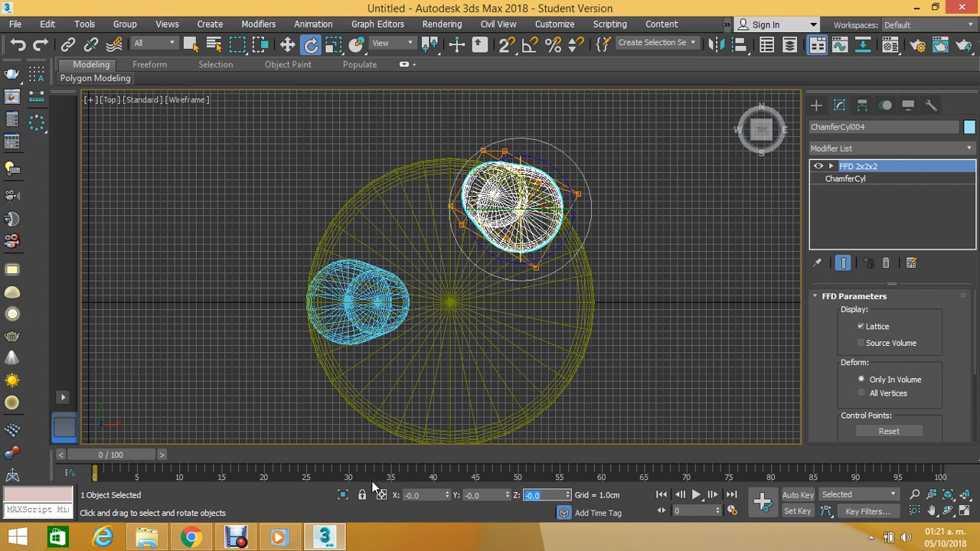
text(30)
key(Return)
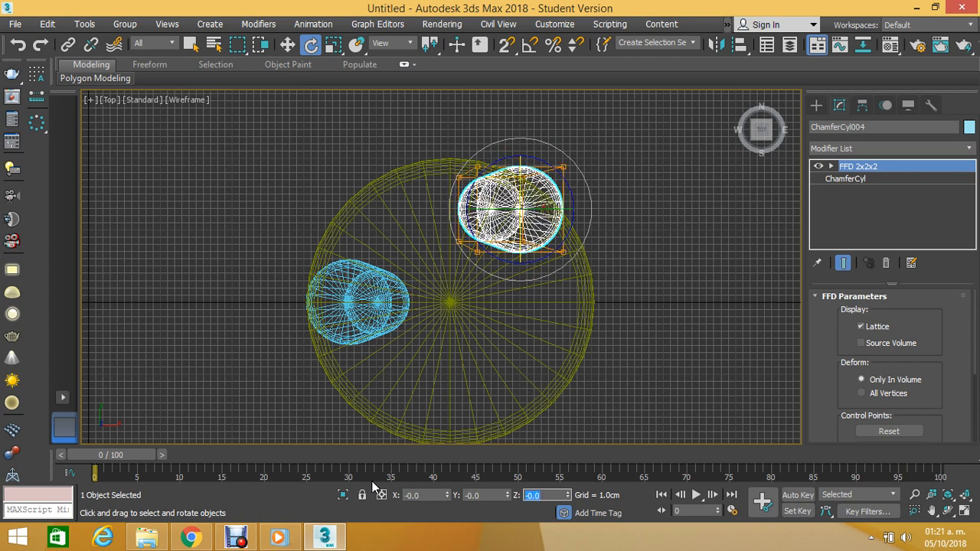
Step: Rotate the mirrored leg 30 degrees about Z toward the disc's center and shift it to about X 60.8 cm
text(30)
key(Return)
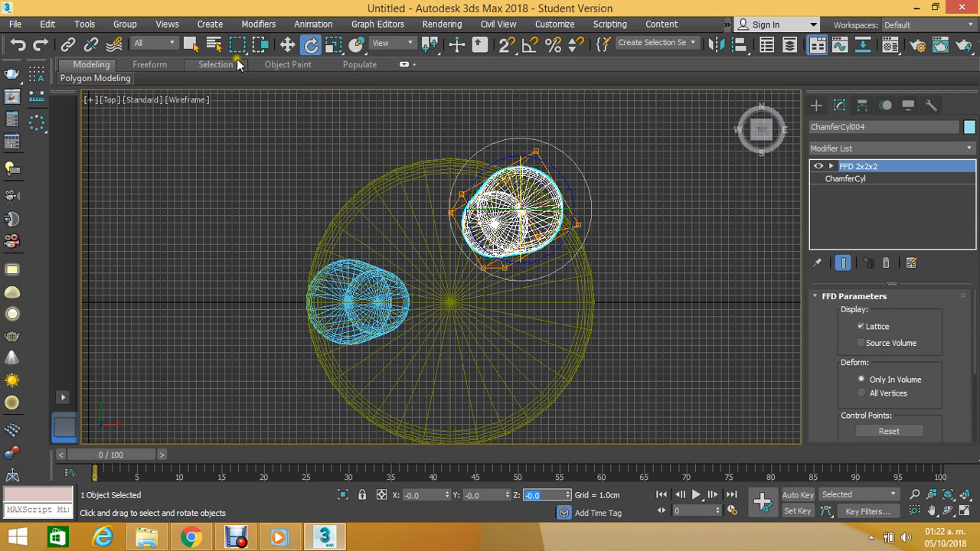
click(288, 44)
click(622, 177)
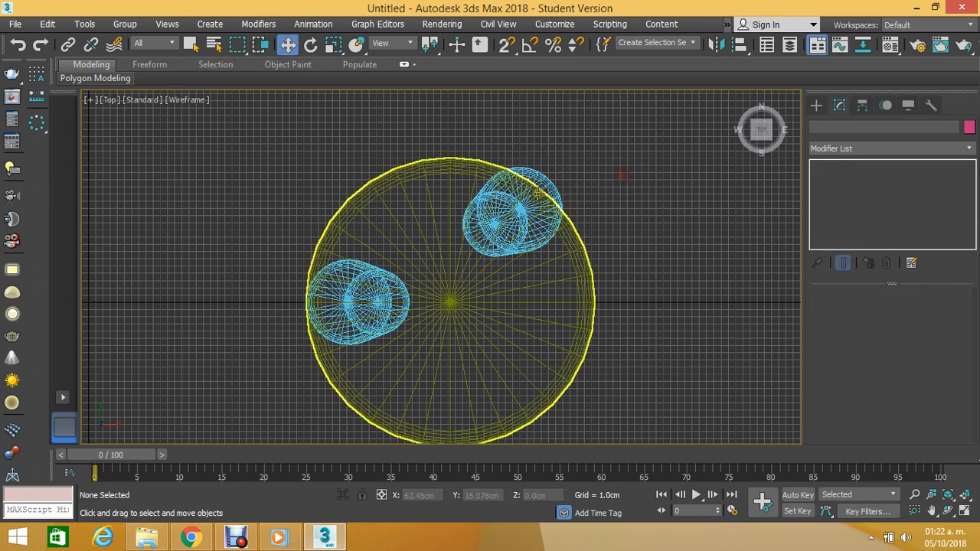
click(539, 208)
mouse_move(550, 209)
mouse_down()
mouse_move(562, 208)
mouse_move(544, 208)
mouse_up()
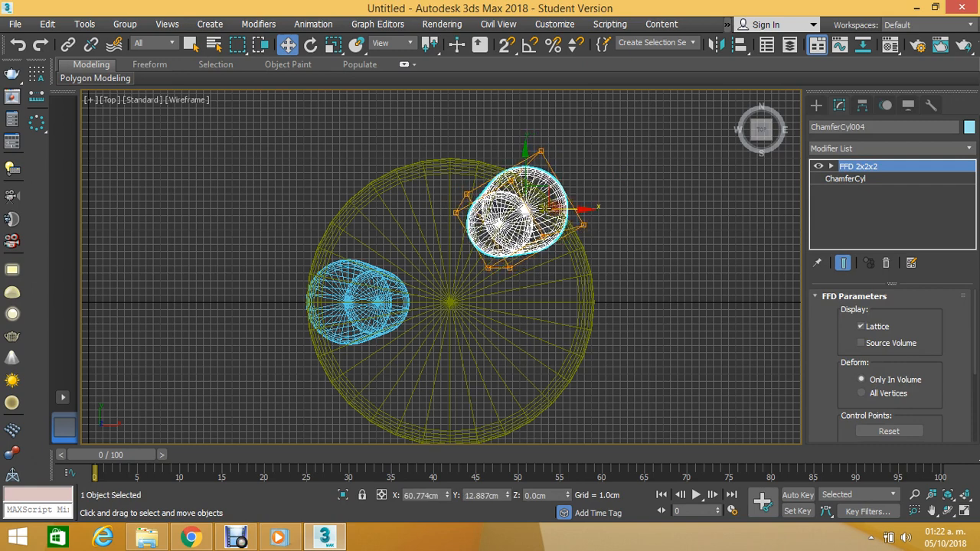
Step: Mirror the angled leg about Y as a copy and move the copy along Y to about -13.3 cm
click(712, 46)
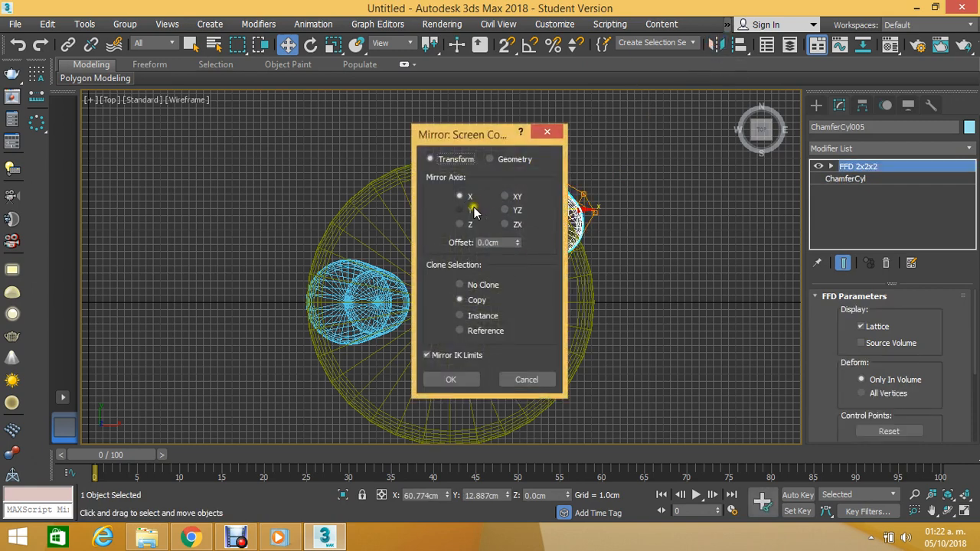
click(472, 210)
drag(471, 135, 717, 126)
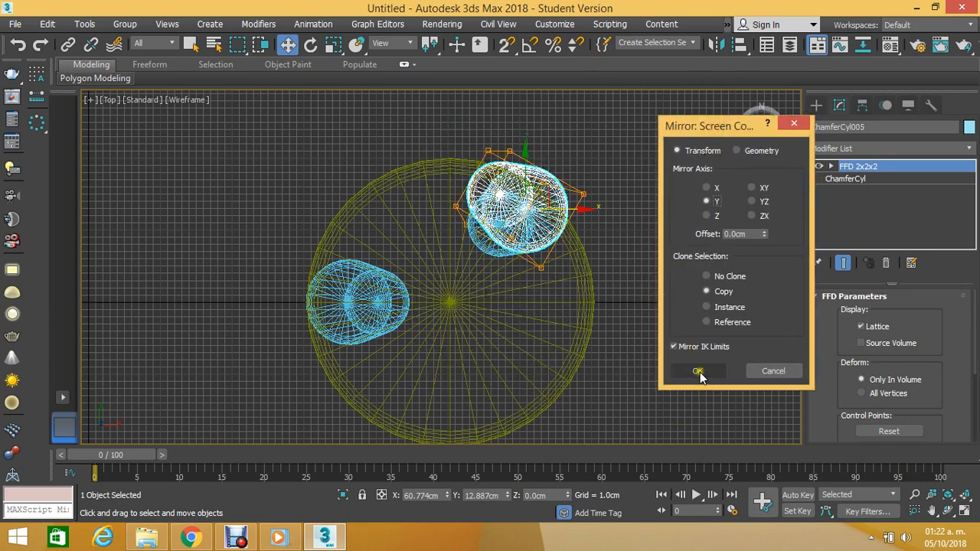
click(697, 371)
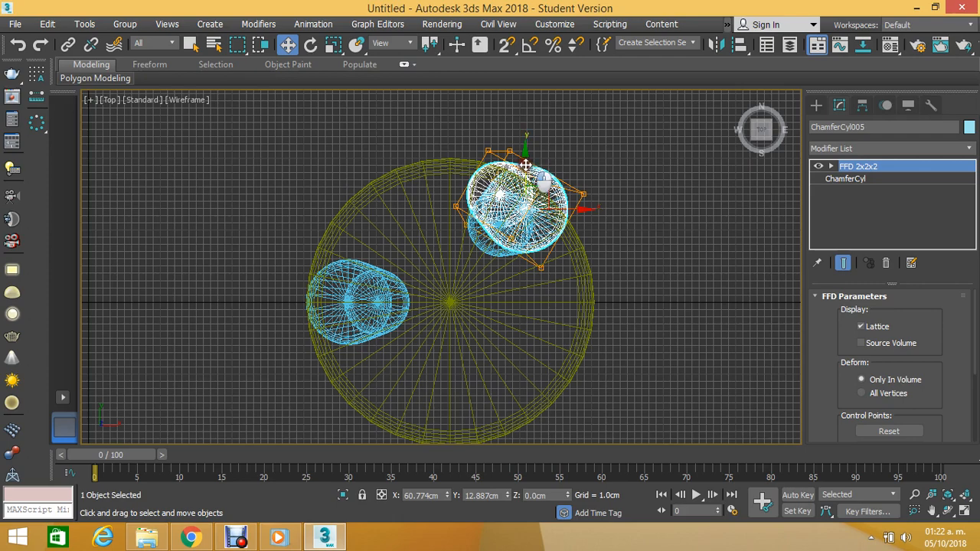
drag(526, 165, 547, 354)
scroll(550, 333, down, 2)
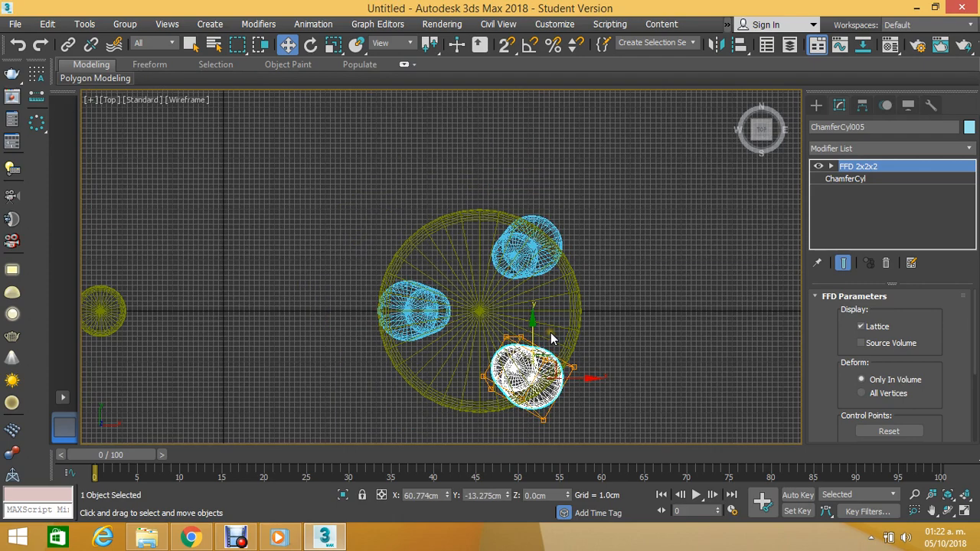
Step: Examine the placement of the three legs under the disc from several perspective angles and in the top view
click(948, 511)
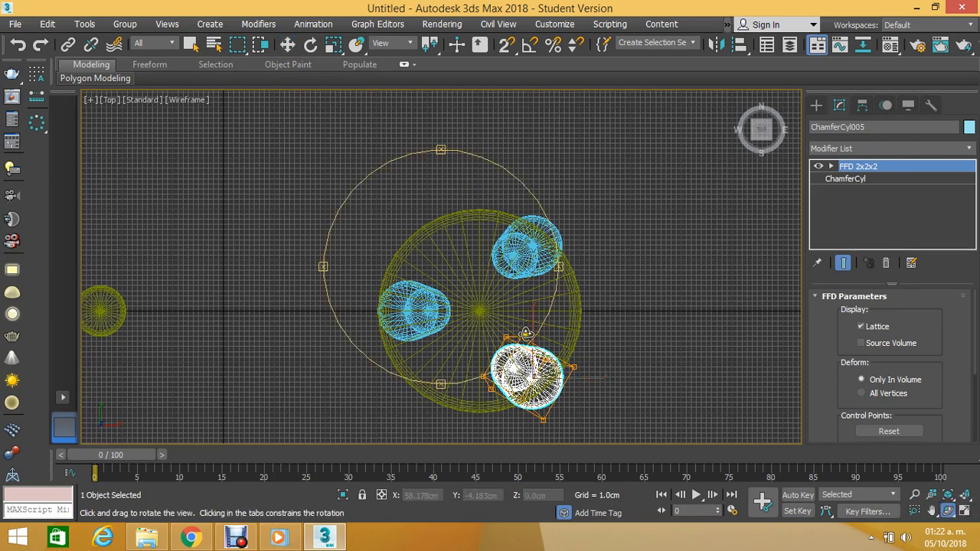
drag(523, 334, 532, 256)
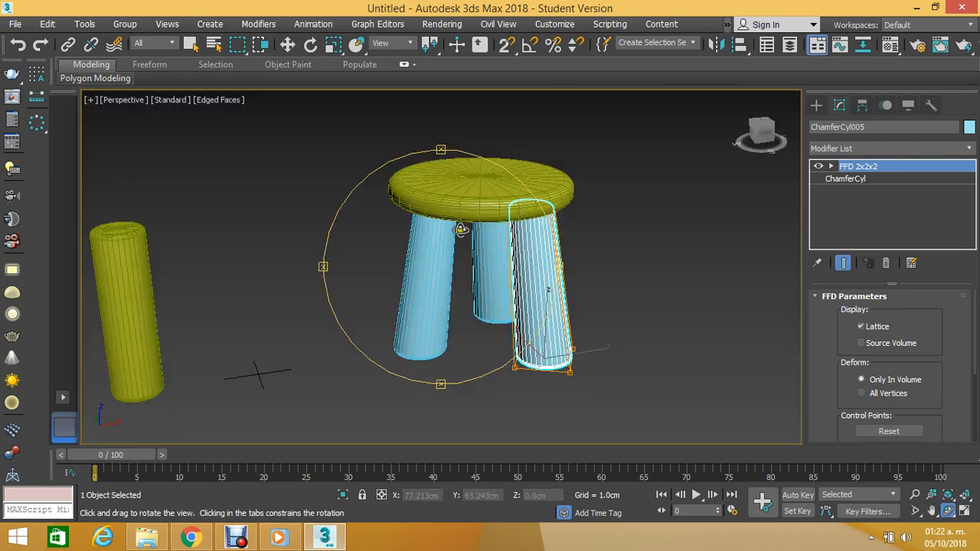
mouse_move(461, 230)
mouse_down()
mouse_move(449, 273)
mouse_move(398, 212)
mouse_move(322, 208)
mouse_move(164, 245)
mouse_move(158, 265)
mouse_up()
scroll(453, 274, down, 3)
drag(453, 273, 533, 247)
scroll(445, 240, up, 3)
drag(444, 239, 398, 273)
key(f)
key(t)
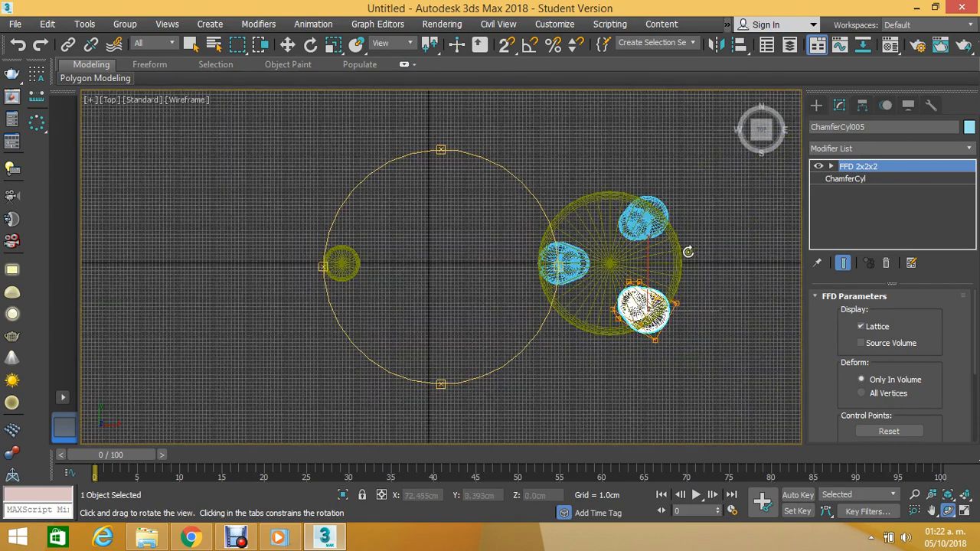
Step: Move the original leg outward along X to about 34.3 cm in the top view and deselect it
drag(687, 252, 451, 157)
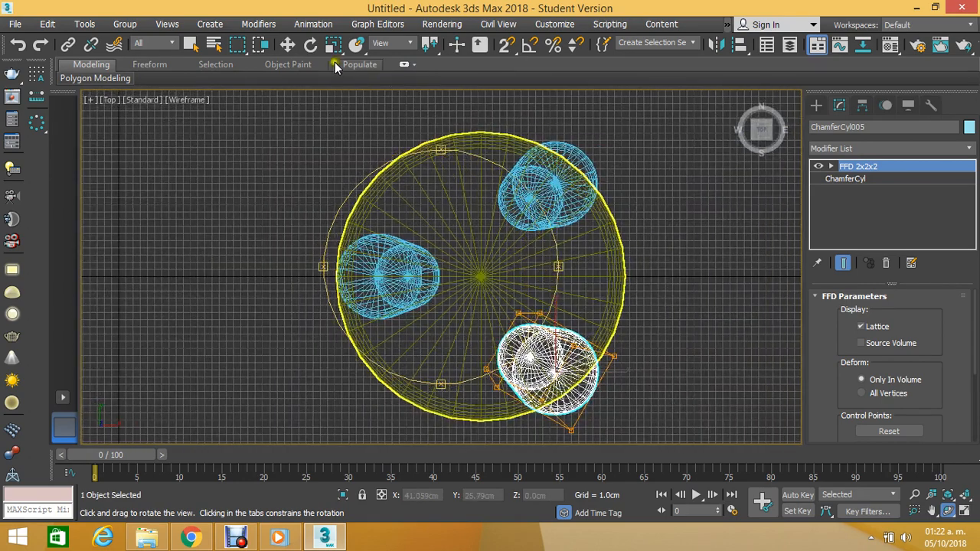
click(291, 44)
click(577, 231)
click(585, 236)
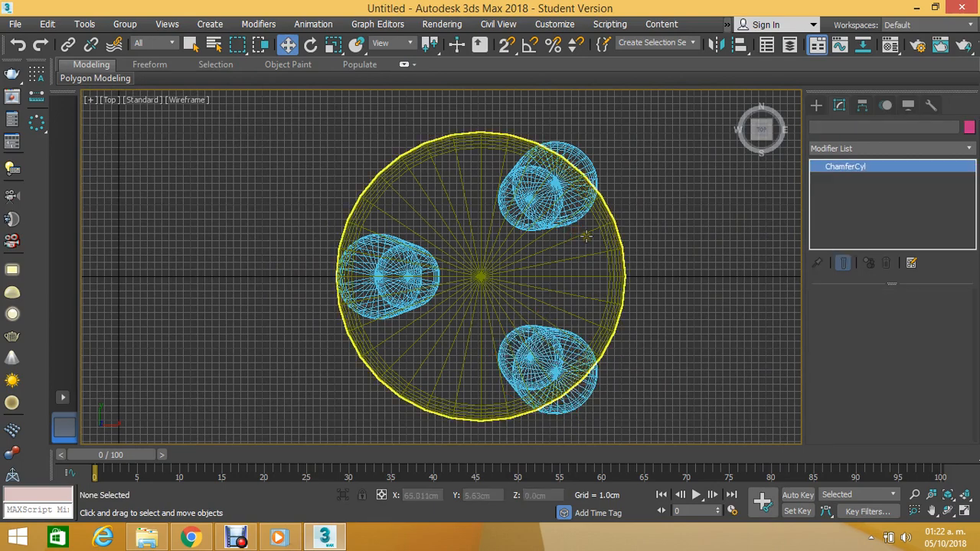
click(585, 236)
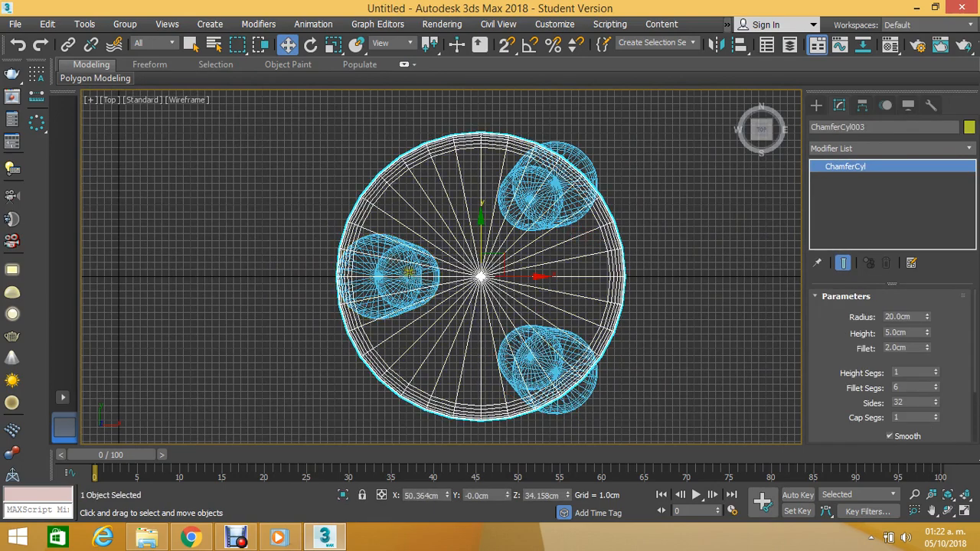
click(408, 271)
drag(416, 277, 404, 277)
scroll(403, 277, down, 3)
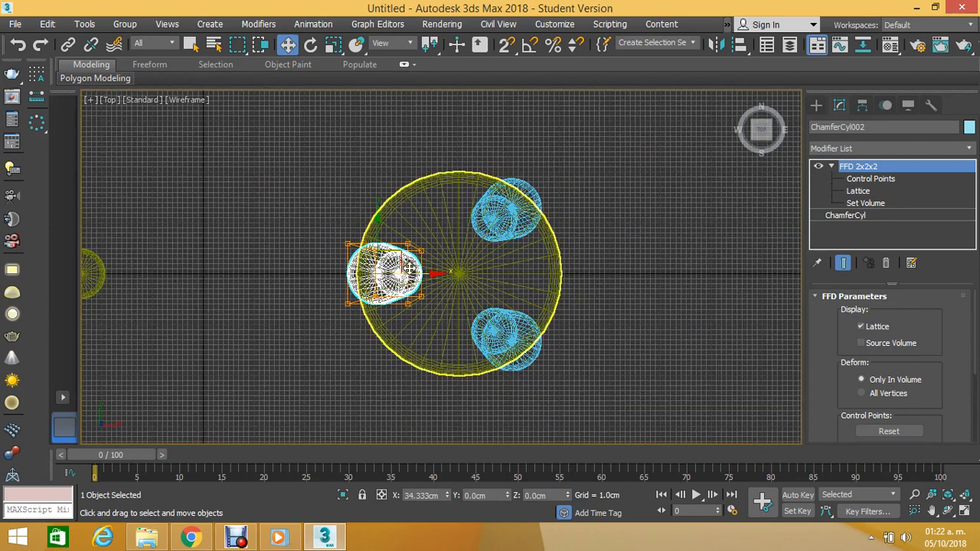
click(616, 274)
Step: Inspect the stool in perspective from below and from above to check how the legs meet the seat
key(p)
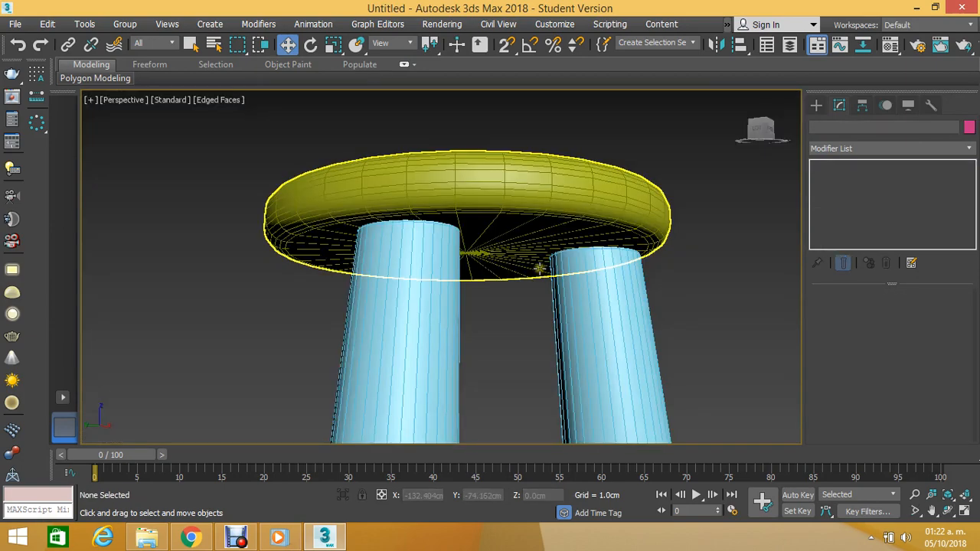
middle_drag(539, 268, 556, 221)
scroll(555, 221, down, 5)
click(947, 512)
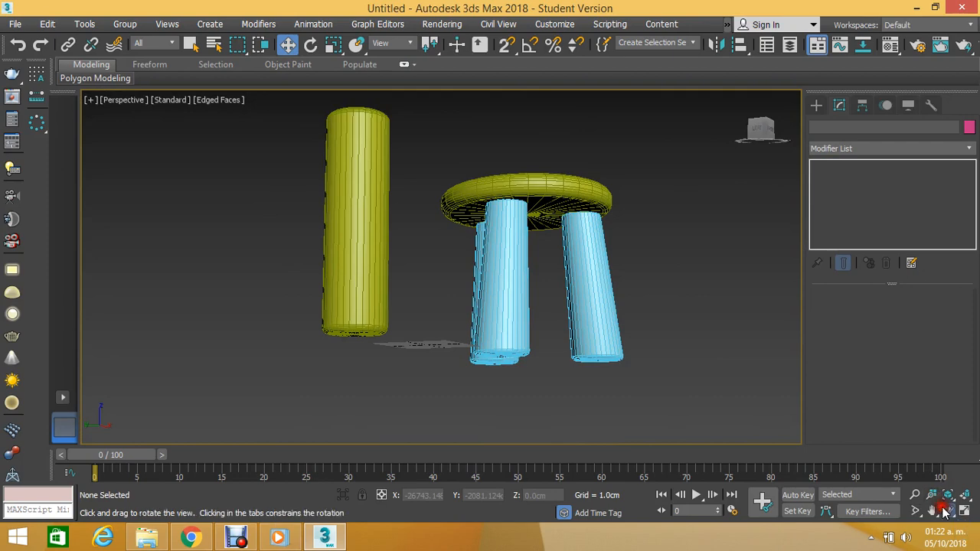
drag(494, 281, 406, 289)
scroll(525, 326, down, 5)
scroll(458, 327, up, 5)
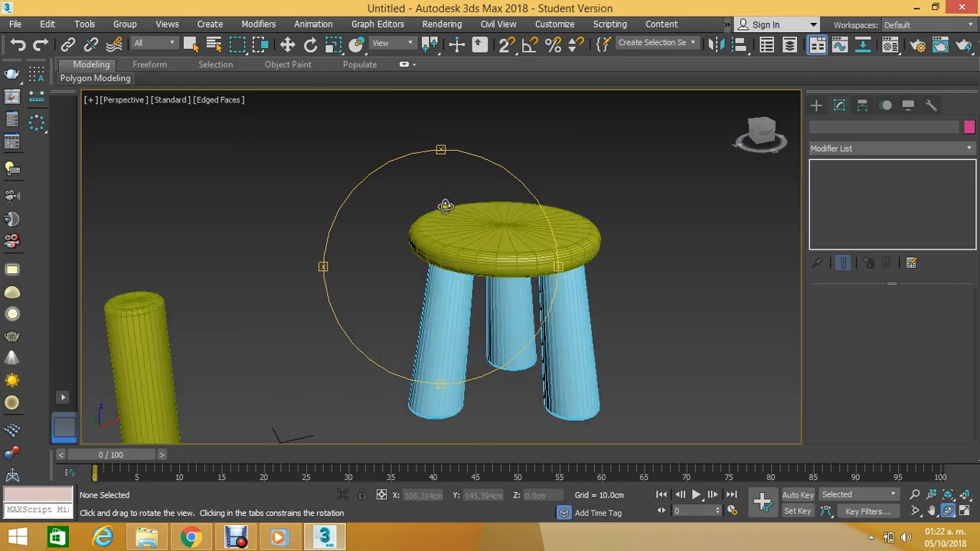
scroll(445, 206, down, 5)
mouse_move(459, 258)
mouse_down()
mouse_move(462, 212)
mouse_move(449, 248)
mouse_up()
scroll(459, 239, up, 5)
Step: Create a standard-primitive torus at the disc's center in the top view, with radii of about 13.1 cm and 2.2 cm
key(t)
scroll(466, 256, down, 2)
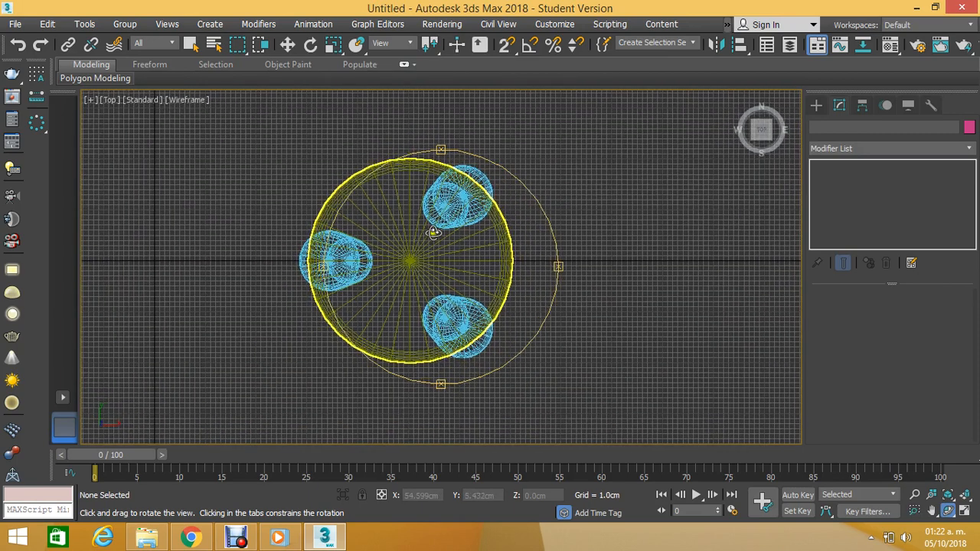
click(816, 104)
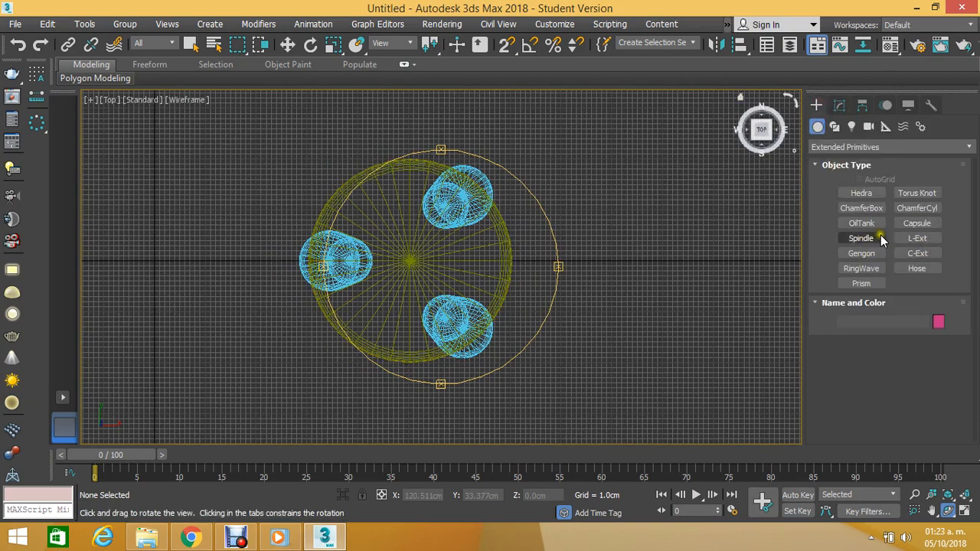
click(861, 148)
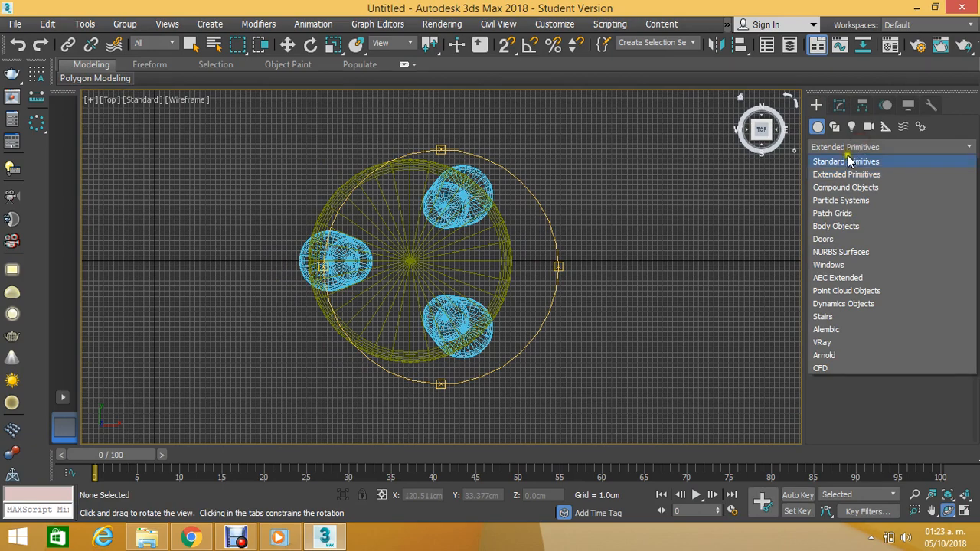
click(847, 158)
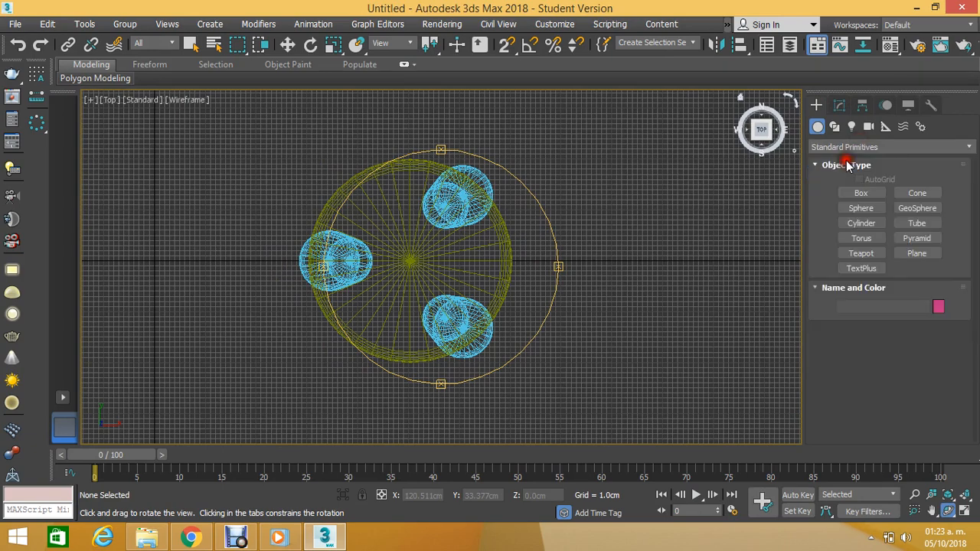
click(861, 238)
mouse_move(411, 261)
mouse_down()
mouse_move(411, 186)
mouse_move(418, 206)
mouse_up()
click(448, 201)
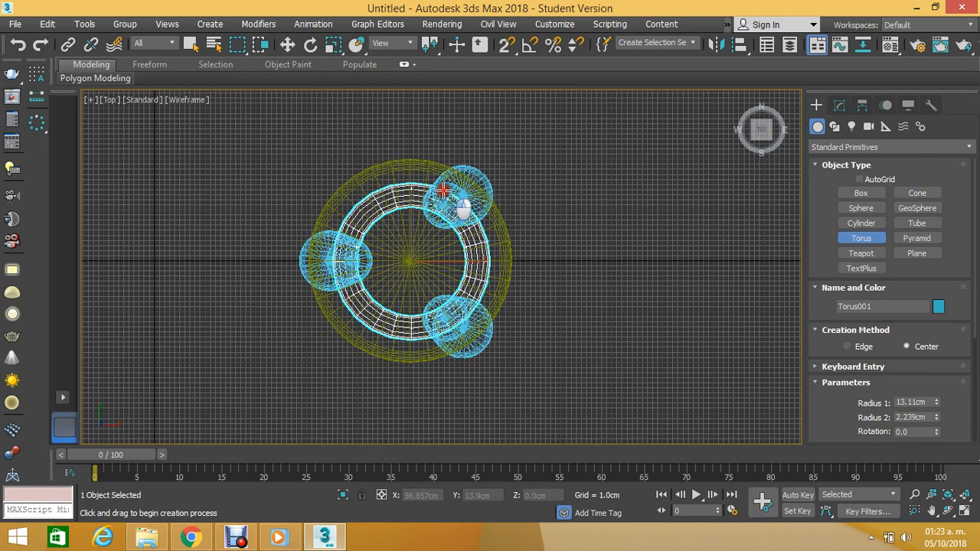
Step: Change the torus's object color to light red in the perspective view
click(950, 511)
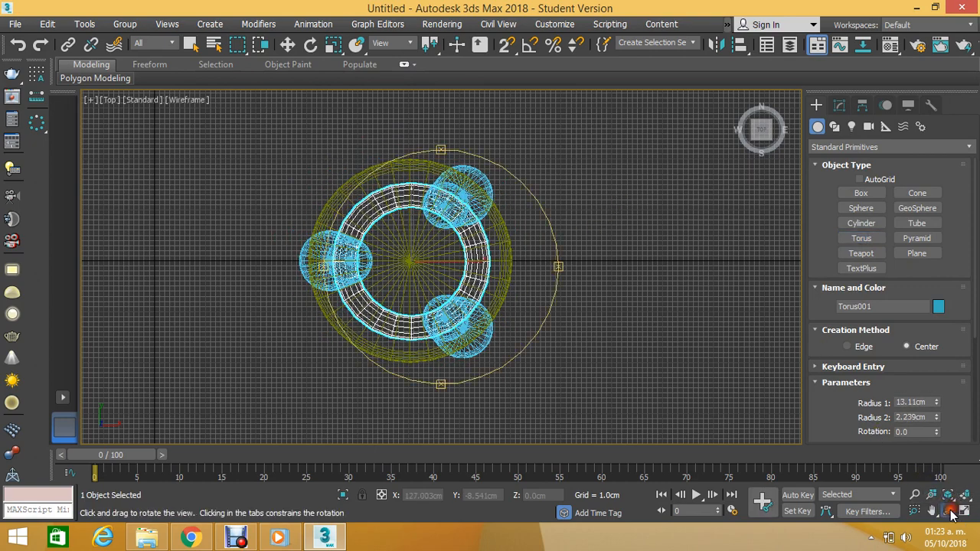
key(p)
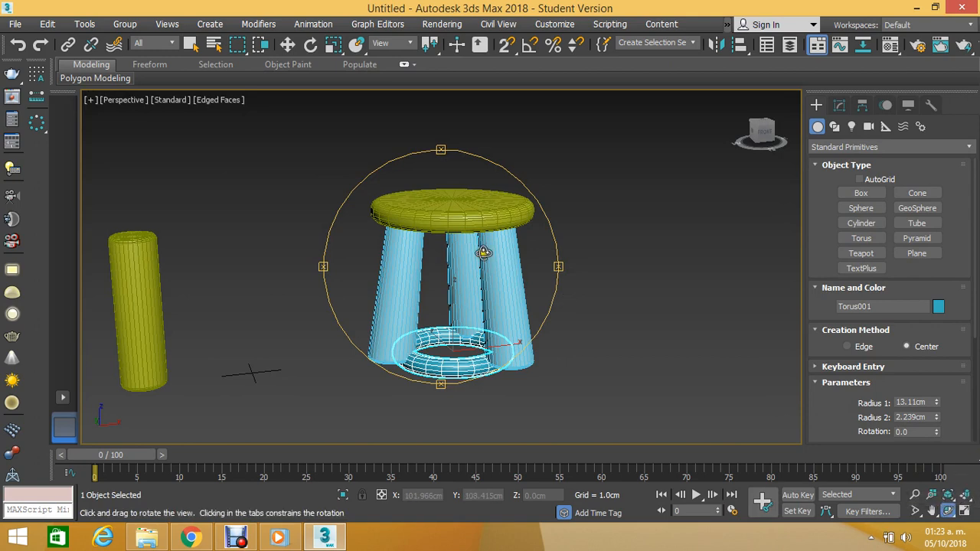
drag(484, 252, 490, 272)
scroll(460, 327, up, 3)
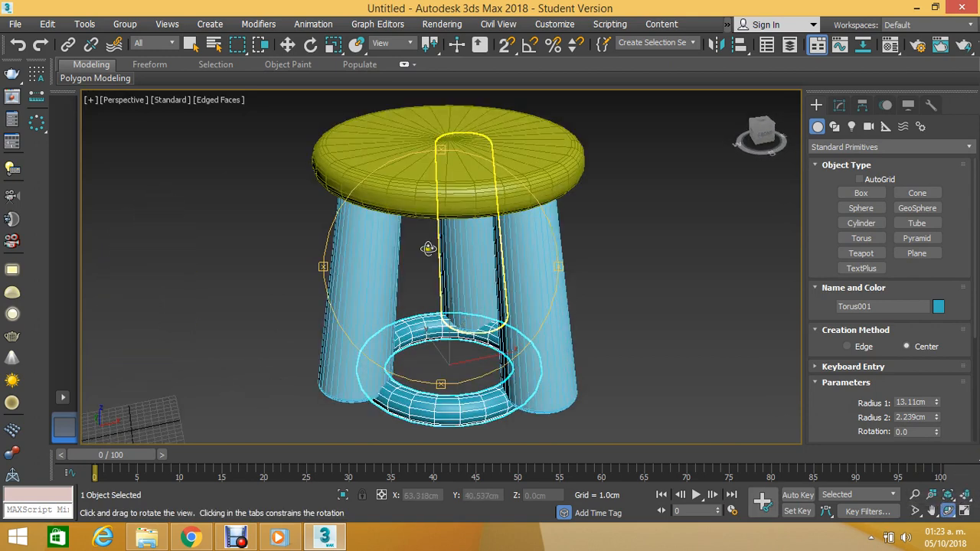
click(288, 43)
click(267, 168)
scroll(417, 203, down, 3)
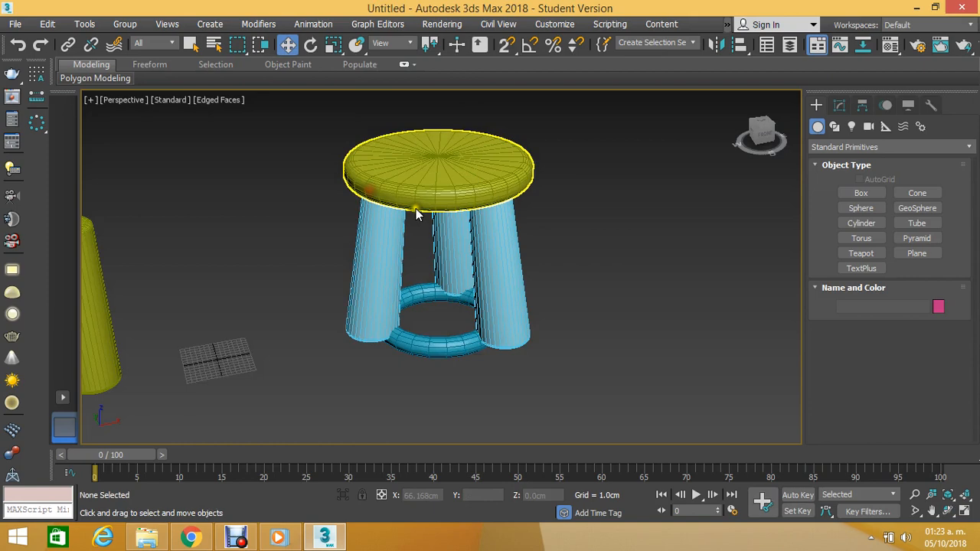
click(446, 344)
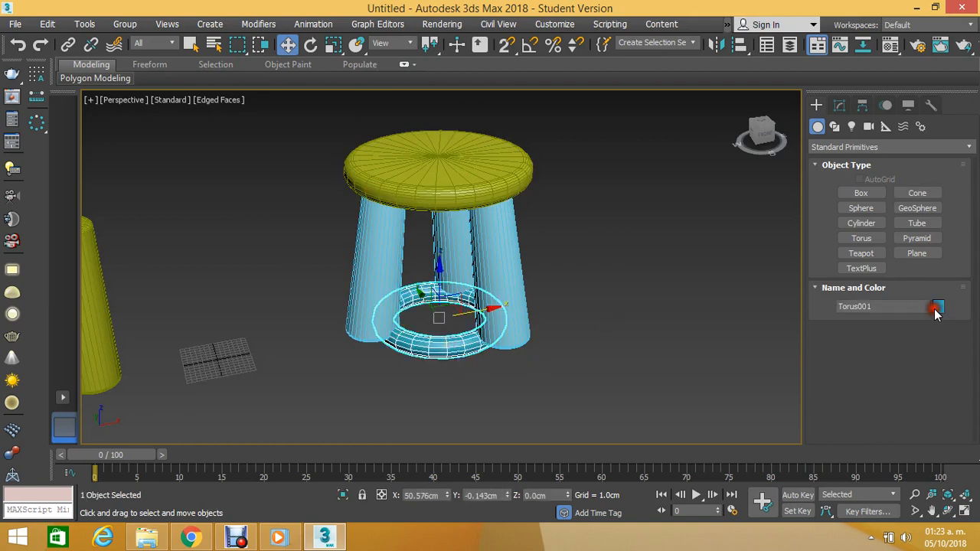
click(937, 306)
click(378, 237)
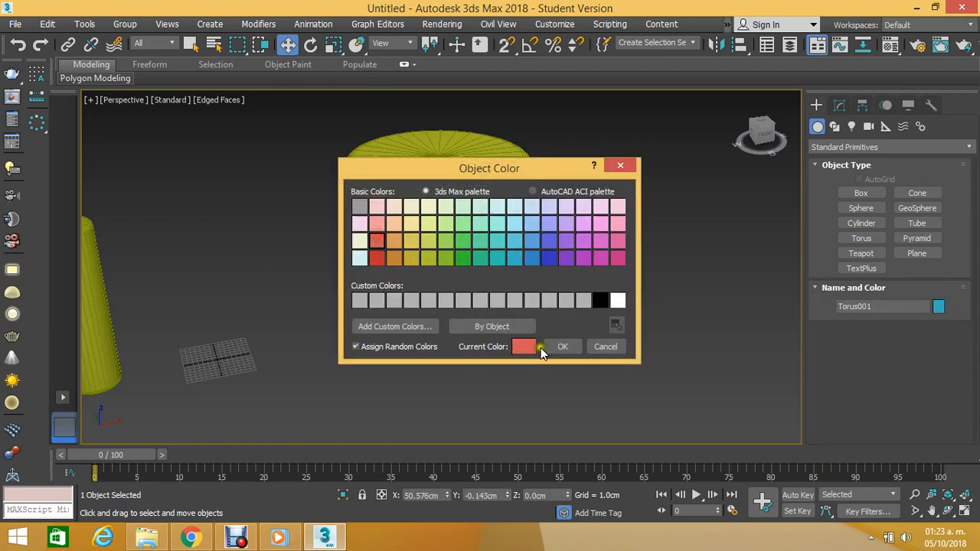
click(563, 346)
Step: Set the torus's Radius 1 to 20 cm and Radius 2 to 2 cm
click(840, 106)
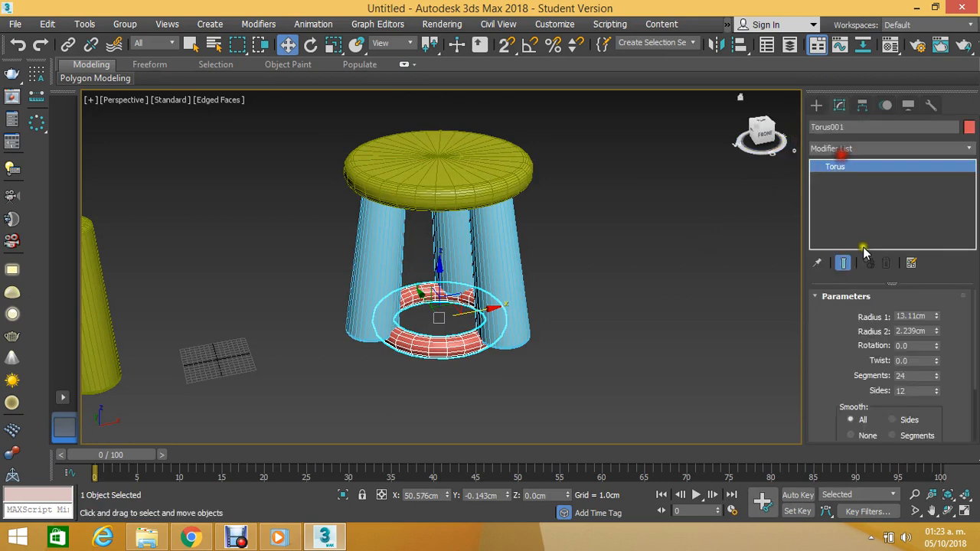
double_click(928, 317)
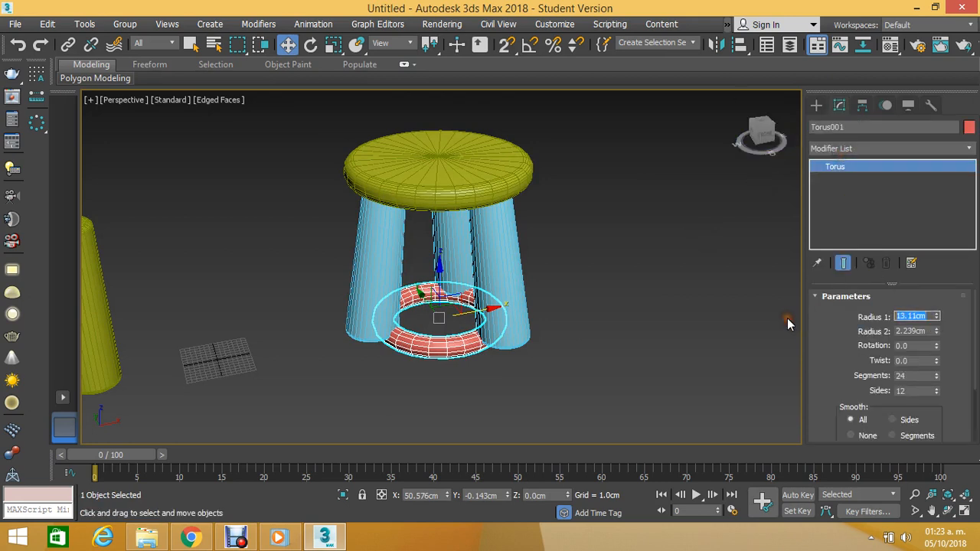
text(20)
key(Return)
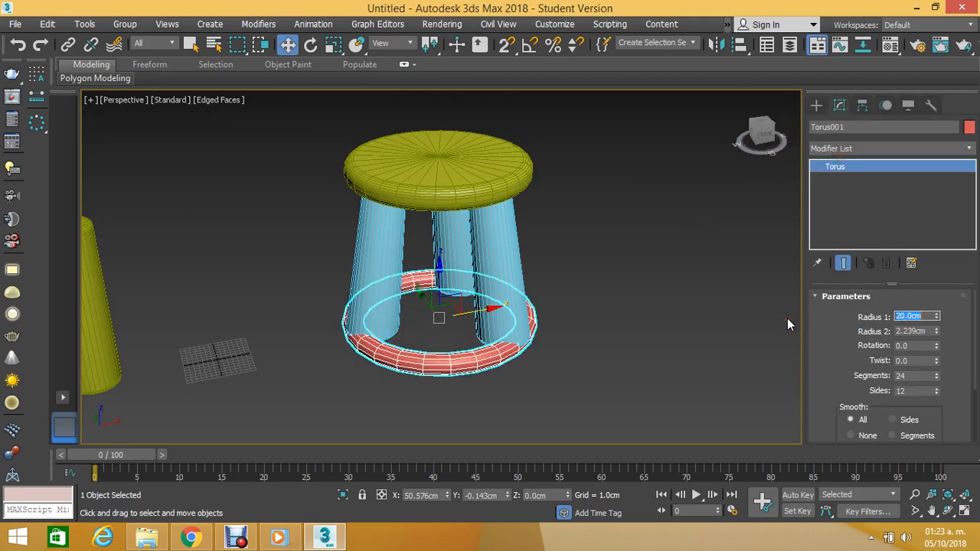
key(Tab)
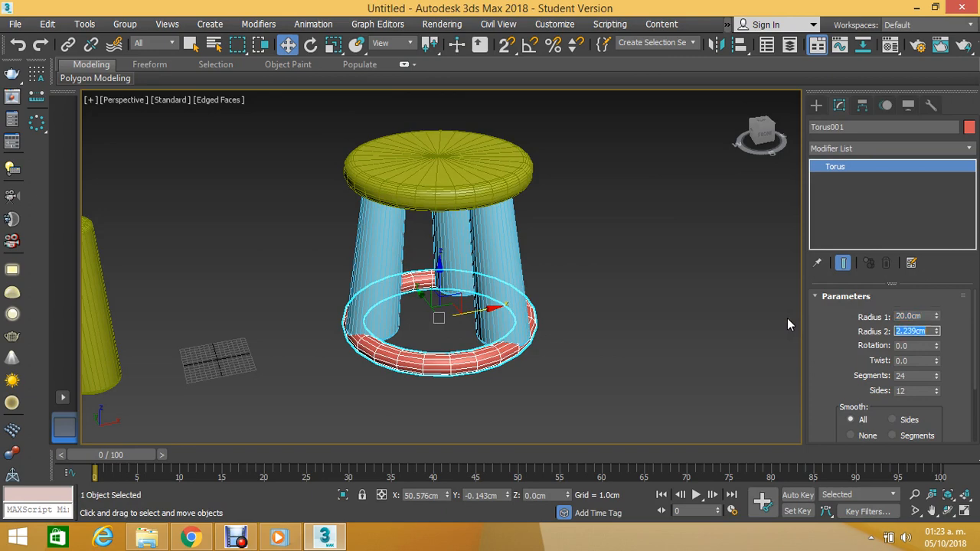
text(2)
key(Return)
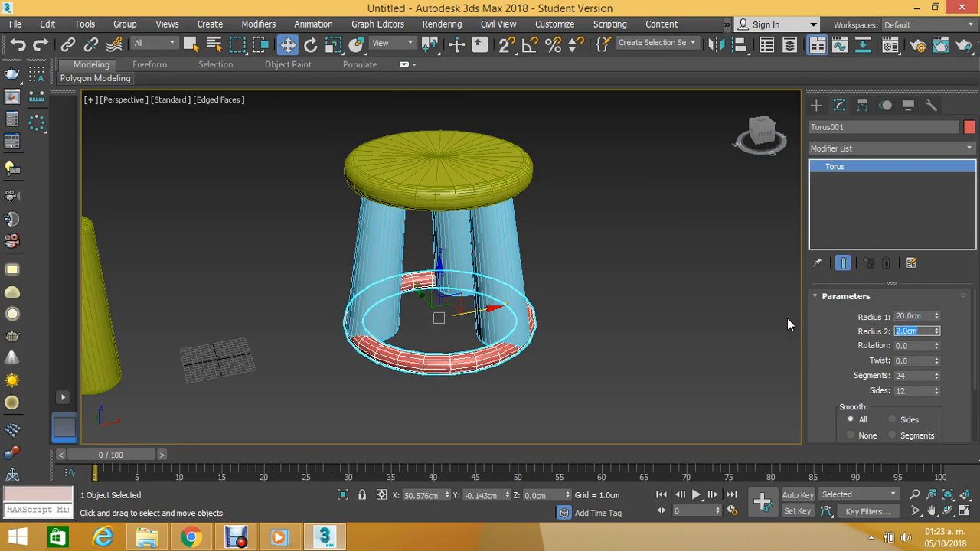
Step: Raise the torus along Z by about 13.9 cm so it rings the legs, and check its fit from another angle
drag(440, 272, 446, 220)
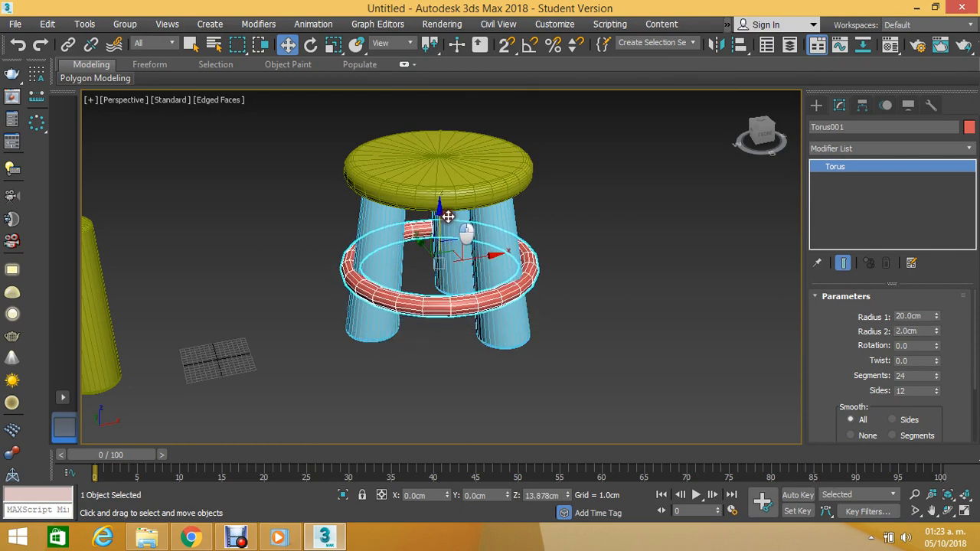
scroll(450, 214, up, 3)
click(948, 510)
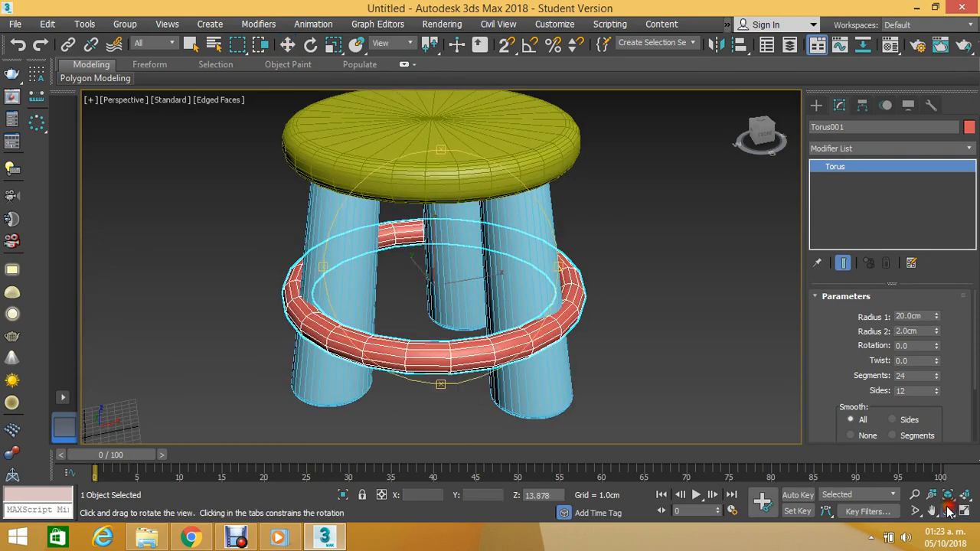
drag(500, 286, 398, 271)
Step: Try a Radius 1 of 22 cm on the torus, then settle on 21 cm
double_click(911, 316)
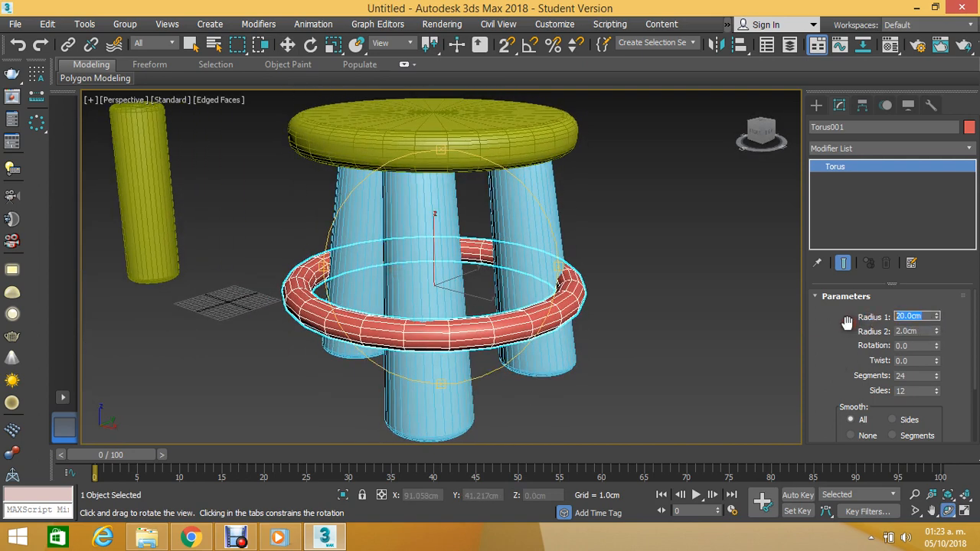
text(22)
key(Return)
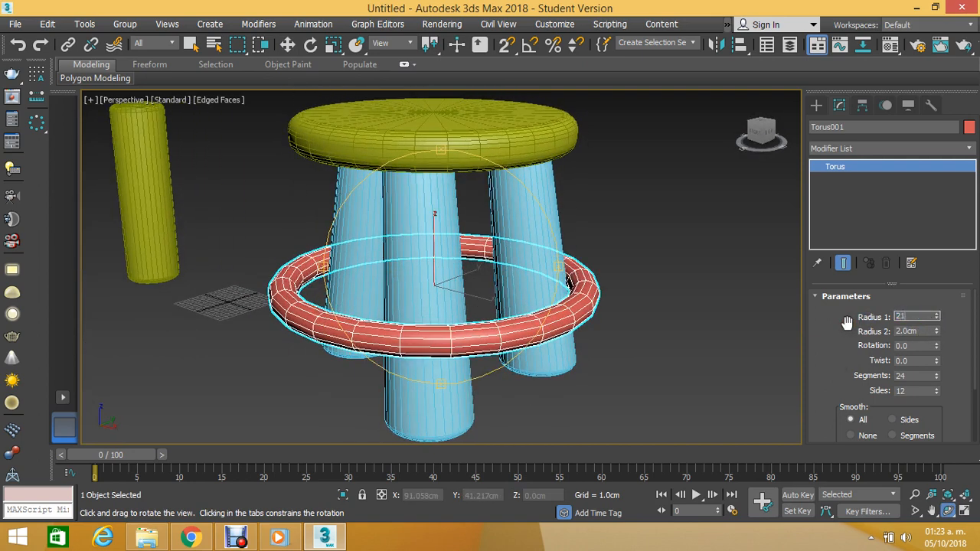
text(21)
key(Return)
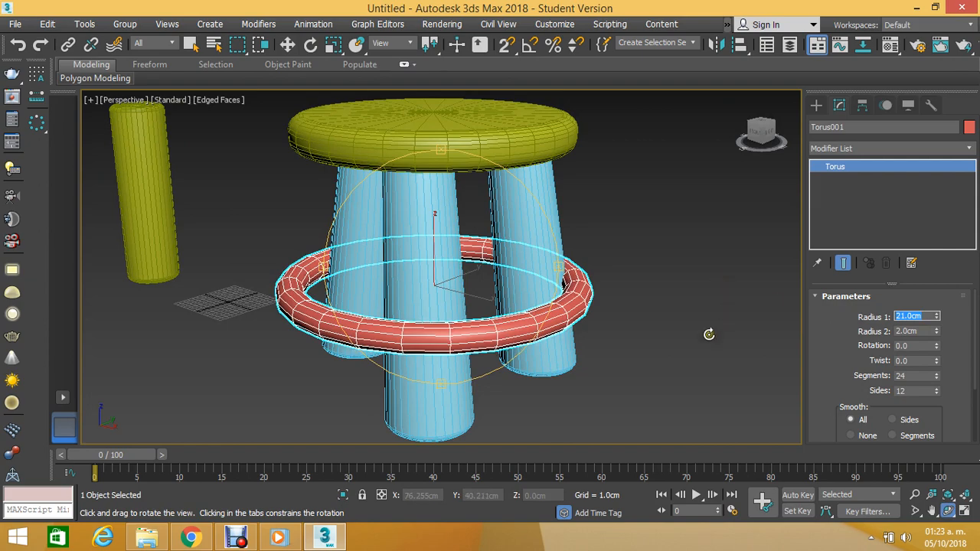
Step: Set the torus's segments to 48 and sides to 24
drag(421, 248, 499, 251)
double_click(917, 376)
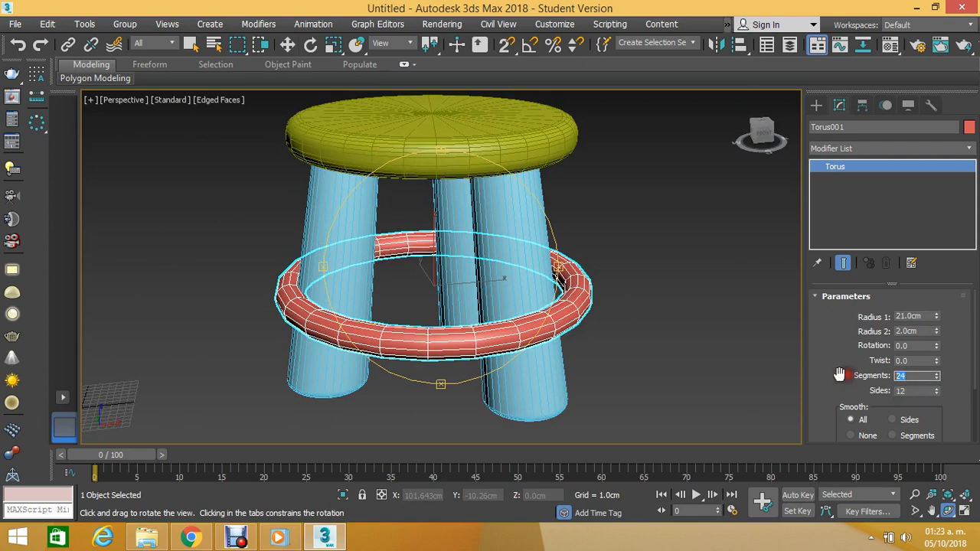
text(48)
key(Return)
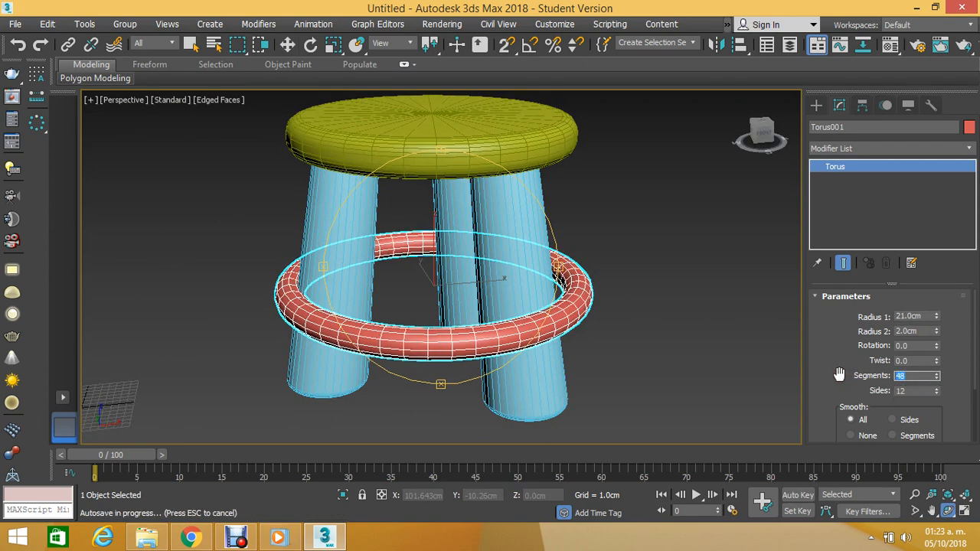
key(Tab)
key(Return)
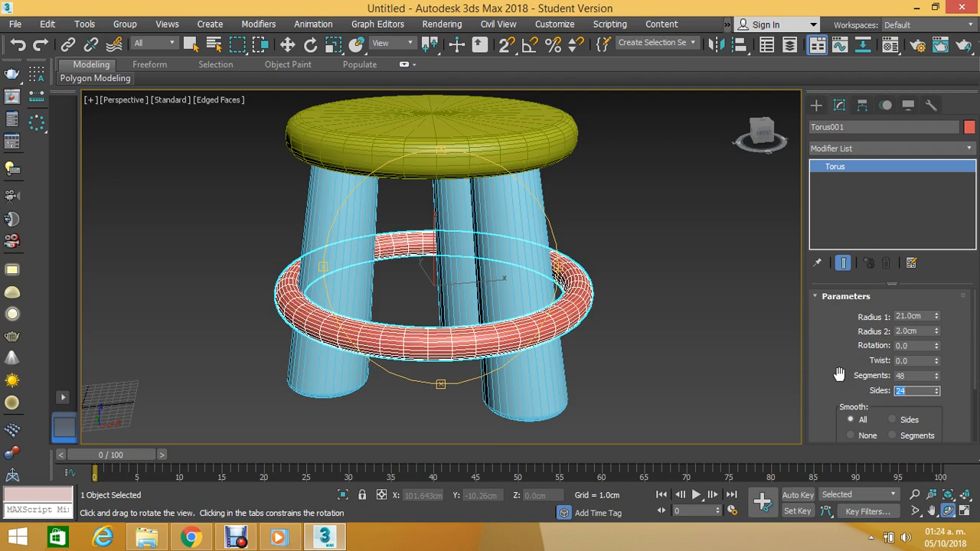
Step: Set the torus's Radius 2 to 2.5 cm and check the thicker ring around the legs
key(shift+Tab)
key(shift+Tab)
key(shift+Tab)
key(shift+Tab)
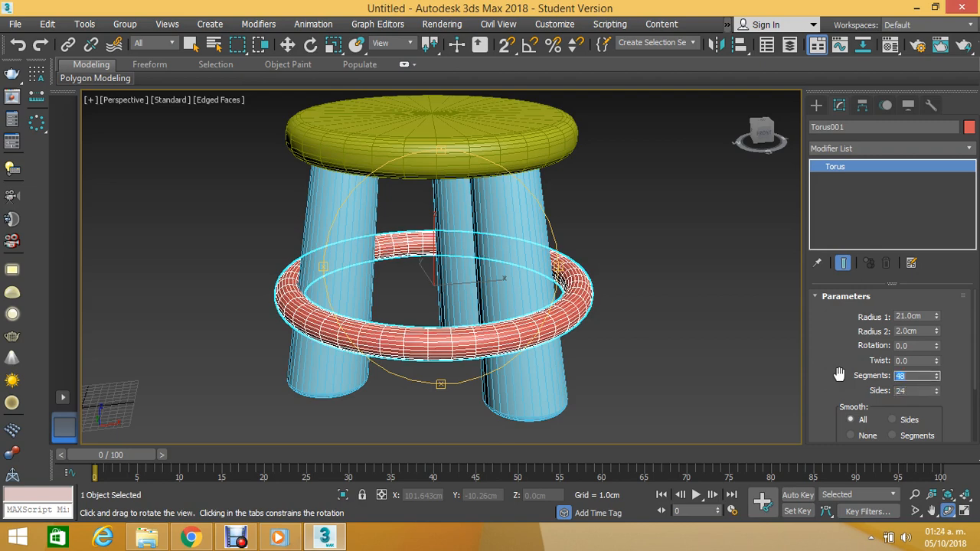
text(2.)
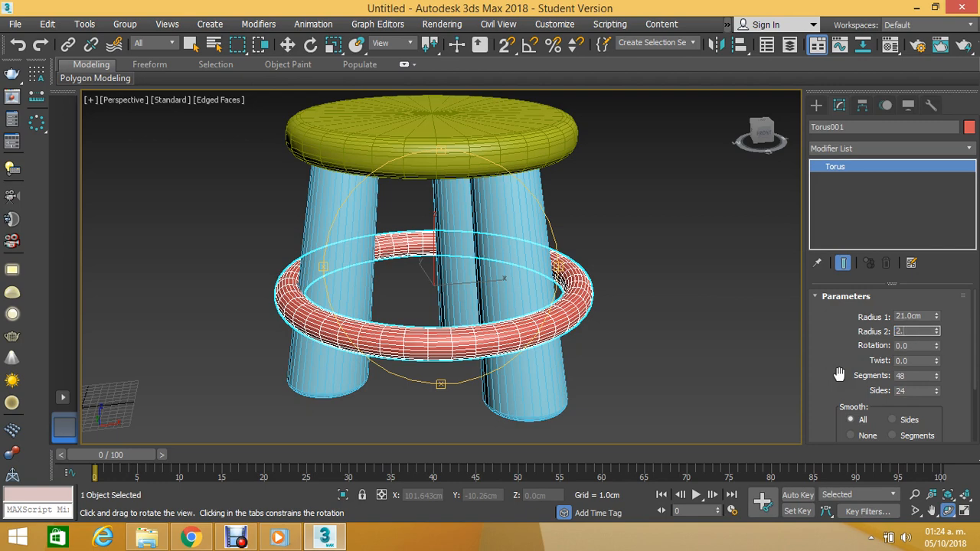
text(5)
key(Return)
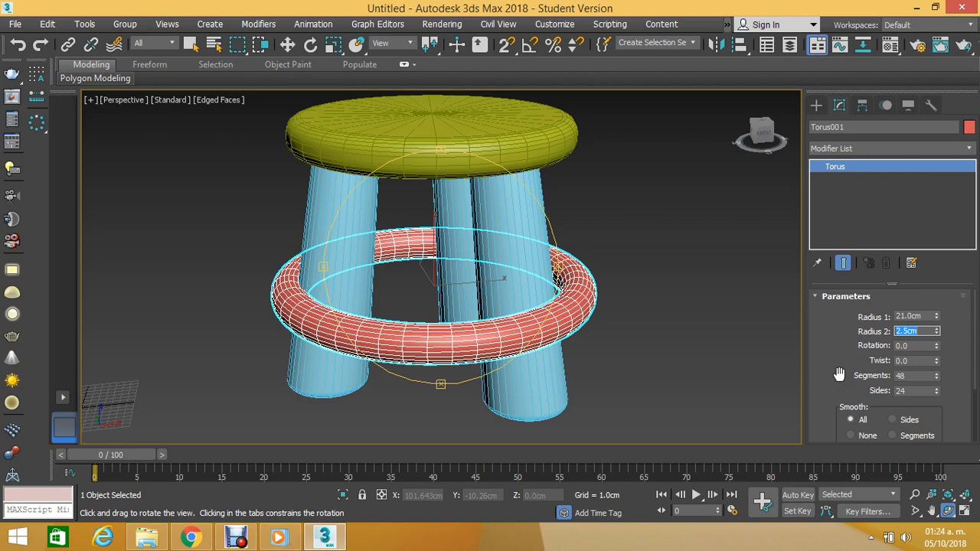
drag(442, 239, 525, 234)
double_click(917, 330)
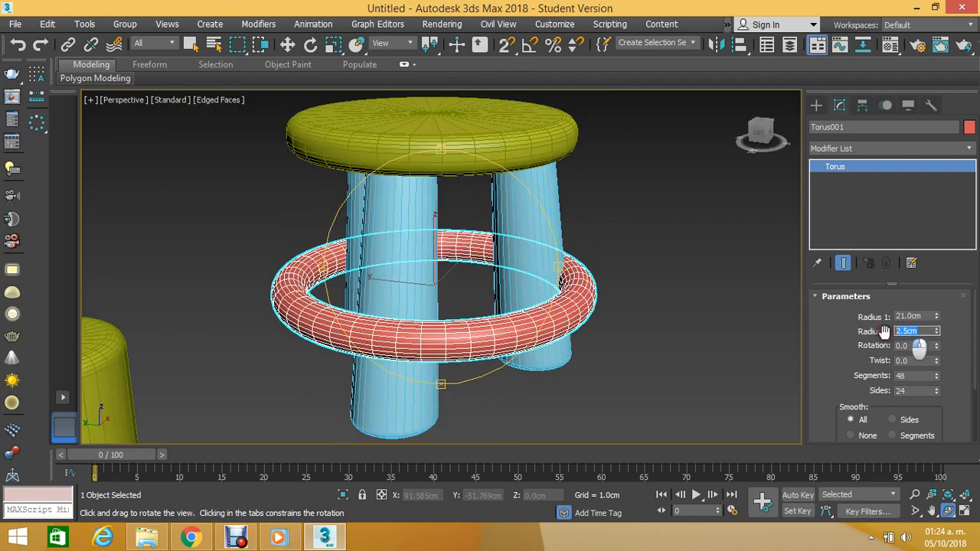
Step: Raise the torus about 1.9 cm along Z on the stool legs
drag(736, 320, 499, 307)
scroll(449, 312, down, 6)
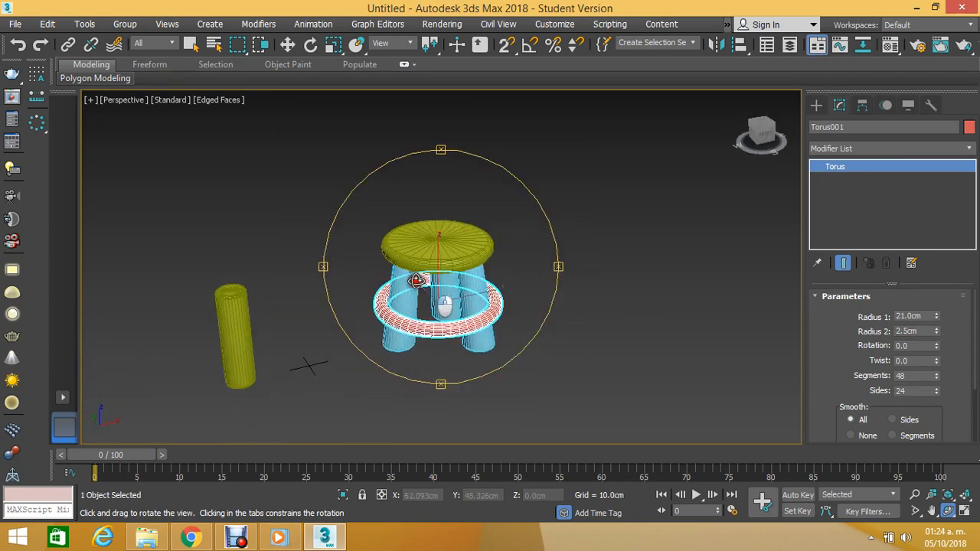
scroll(426, 279, up, 5)
key(w)
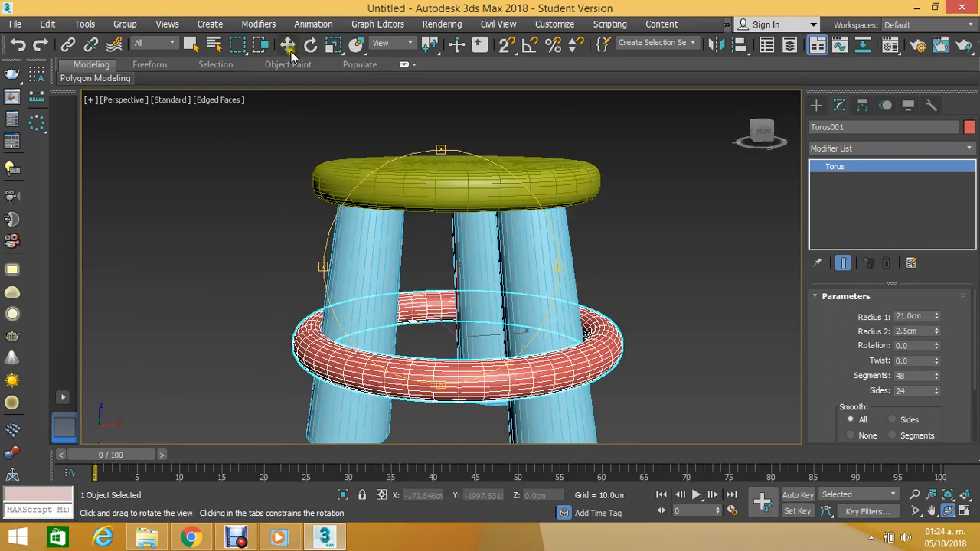
drag(457, 298, 457, 285)
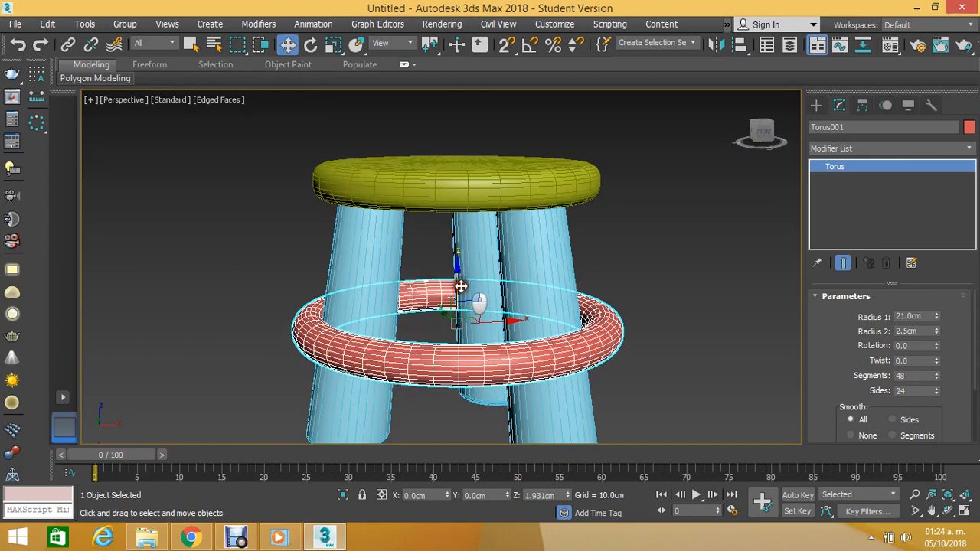
Step: Try a Radius 1 of 20 cm on the torus, then set it back to 21 cm
double_click(919, 316)
text(20)
key(Return)
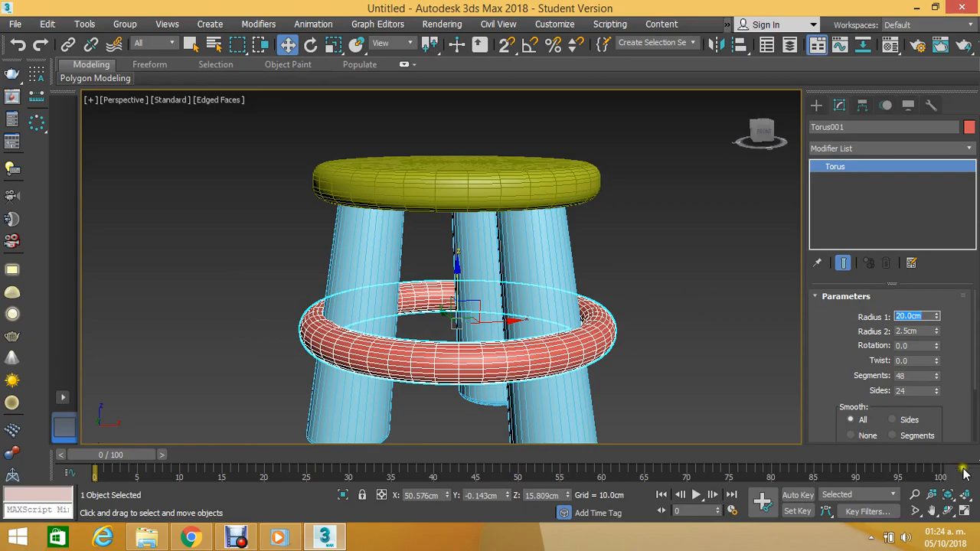
click(947, 510)
drag(474, 253, 432, 305)
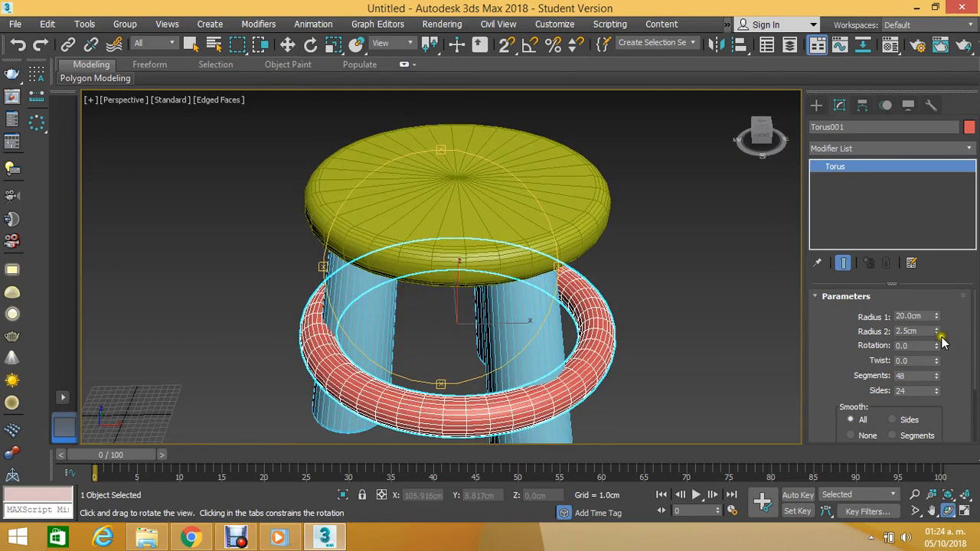
double_click(923, 315)
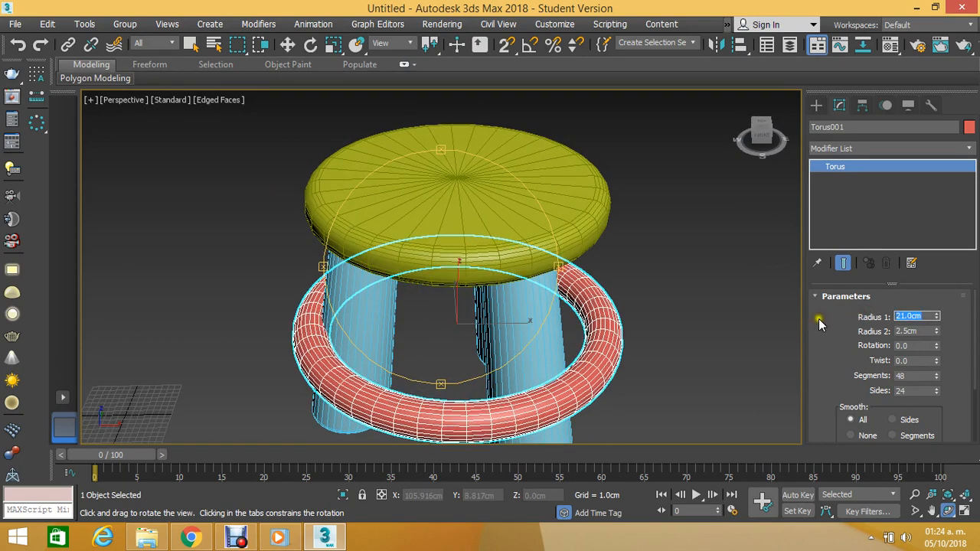
drag(474, 288, 587, 298)
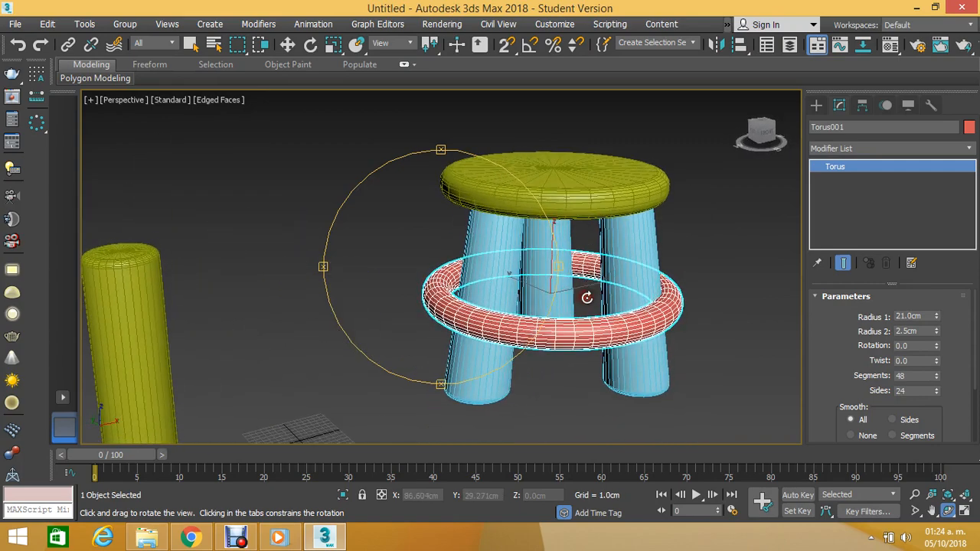
Step: Select the whole stool with its seat, legs and ring, and place one copy about 68 cm away along X
click(287, 44)
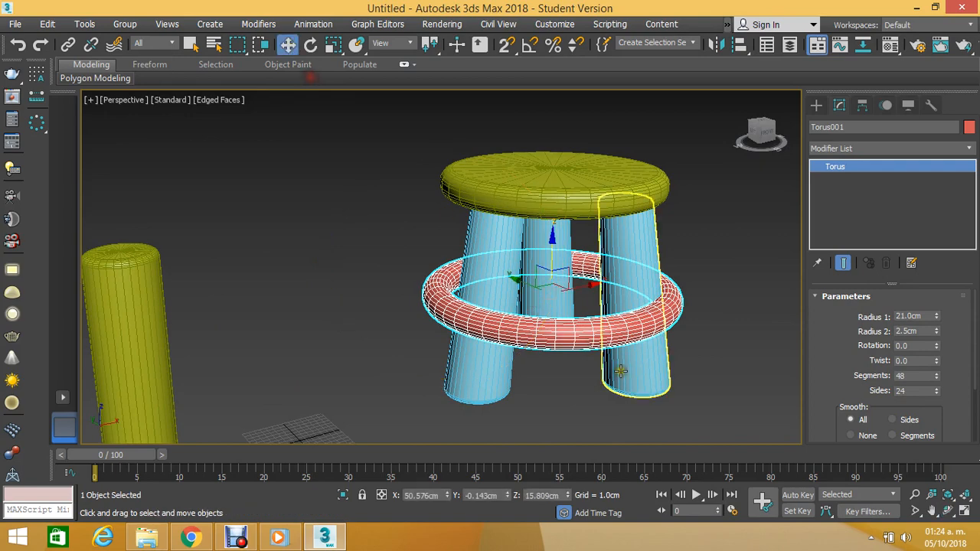
click(528, 396)
click(543, 346)
middle_drag(467, 234, 301, 237)
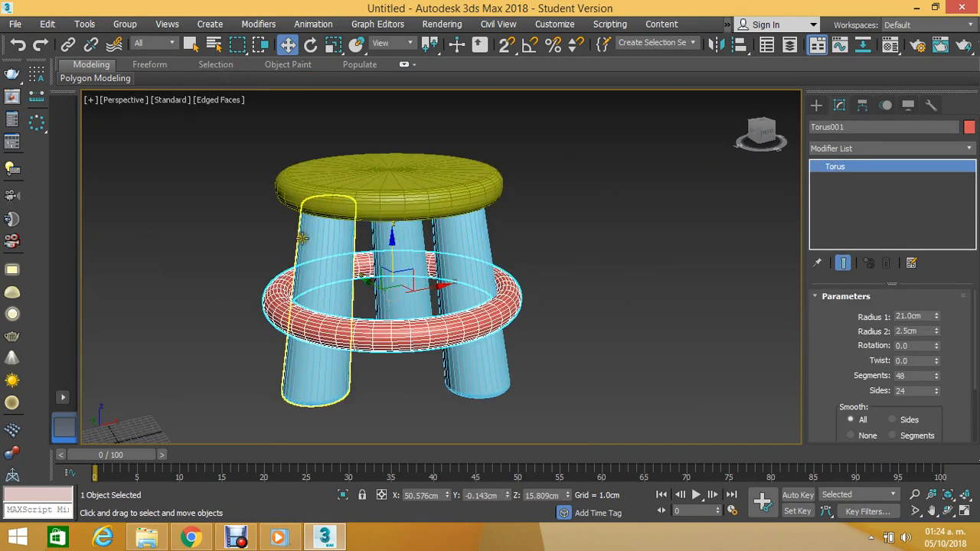
scroll(303, 236, down, 2)
drag(249, 146, 546, 371)
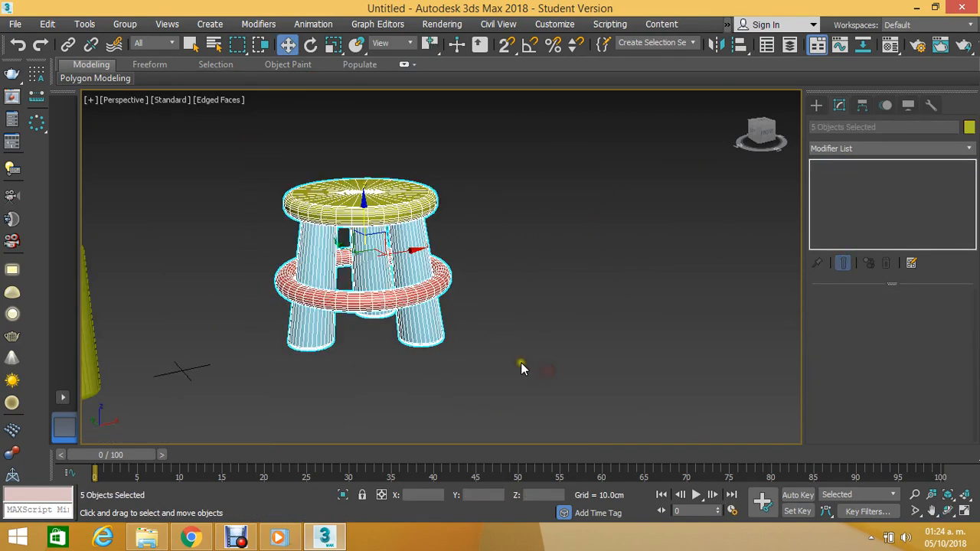
shift+drag(402, 258, 600, 253)
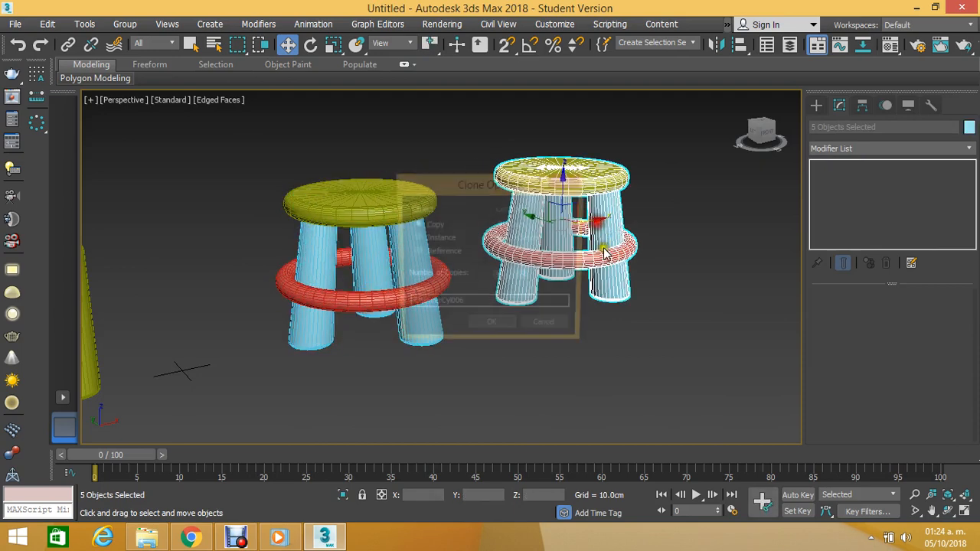
click(492, 329)
middle_drag(627, 269, 498, 295)
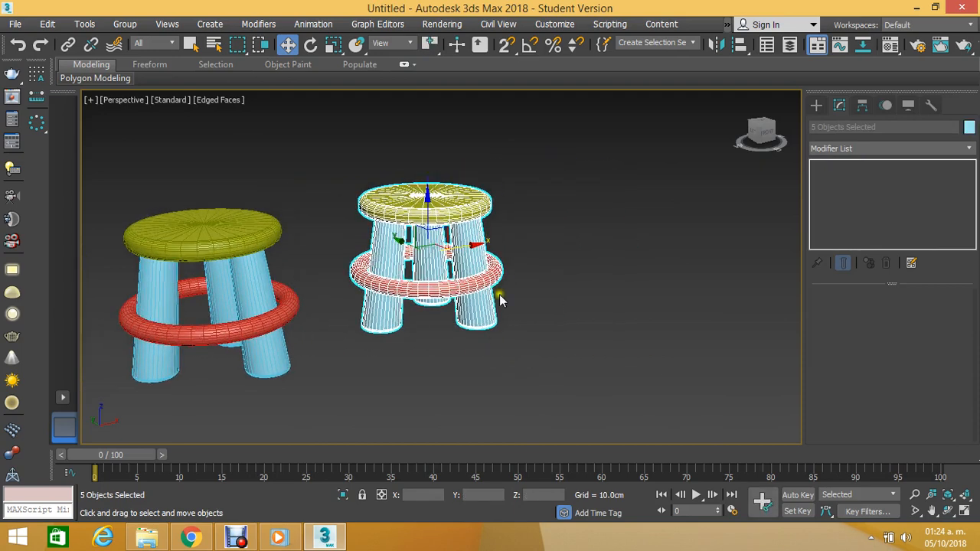
scroll(497, 283, up, 2)
scroll(420, 302, down, 2)
middle_drag(419, 302, 460, 270)
click(552, 242)
scroll(543, 207, up, 4)
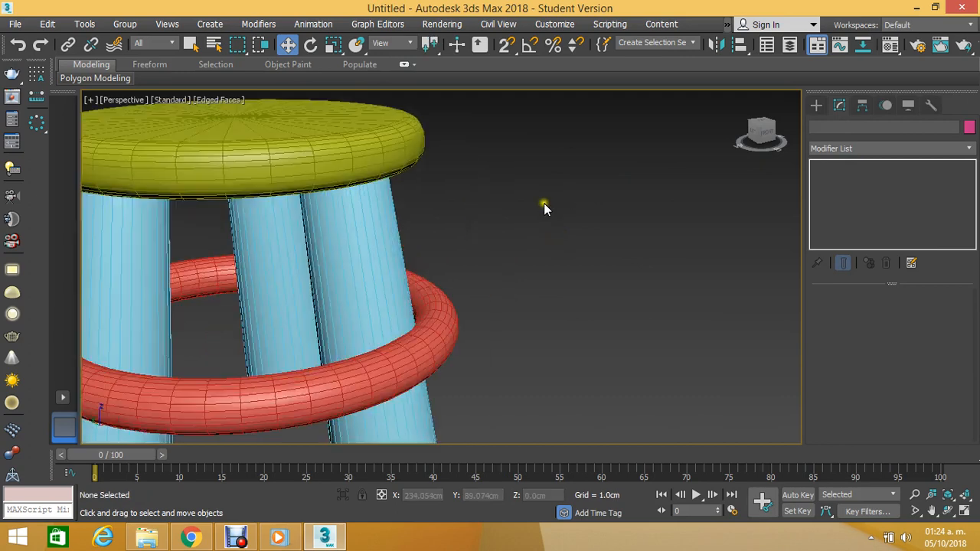
click(387, 232)
scroll(386, 233, down, 2)
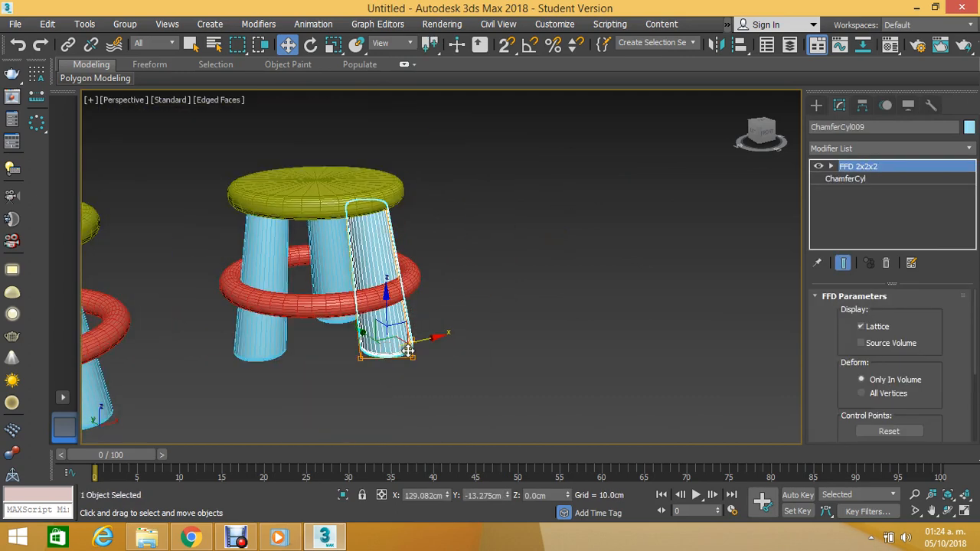
mouse_move(419, 341)
shift+mouse_down()
mouse_move(492, 335)
mouse_move(419, 412)
shift+mouse_up()
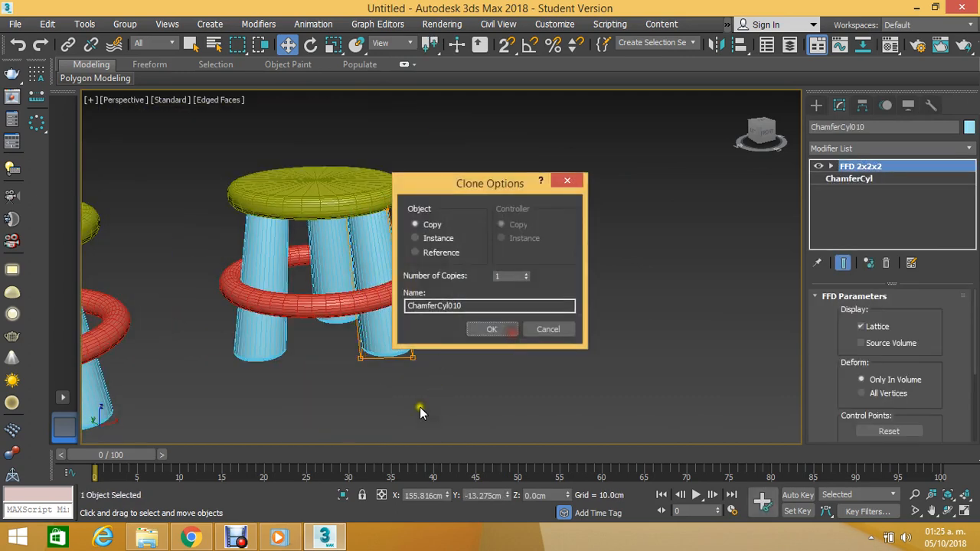
click(492, 330)
key(Delete)
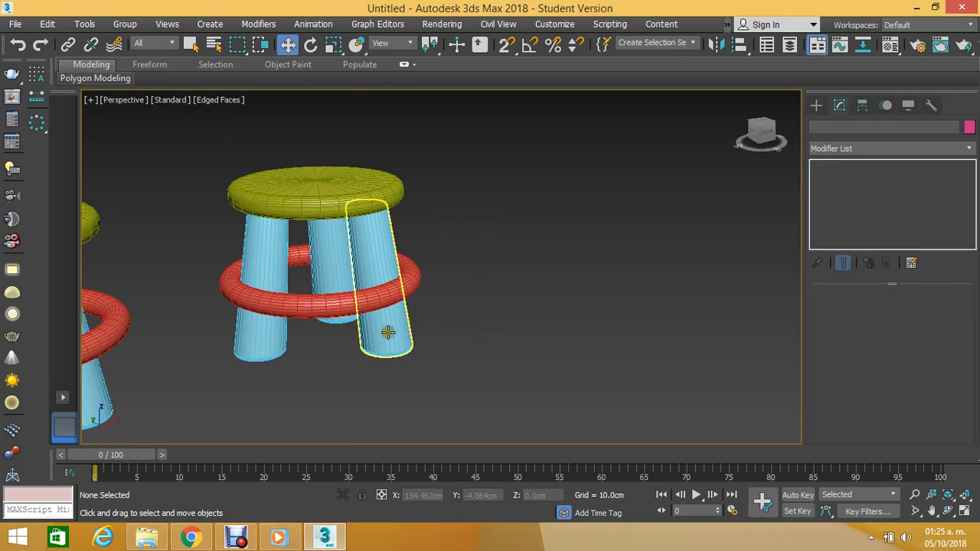
Step: Copy the outer front leg of the second stool about 23 cm outward along X
click(388, 332)
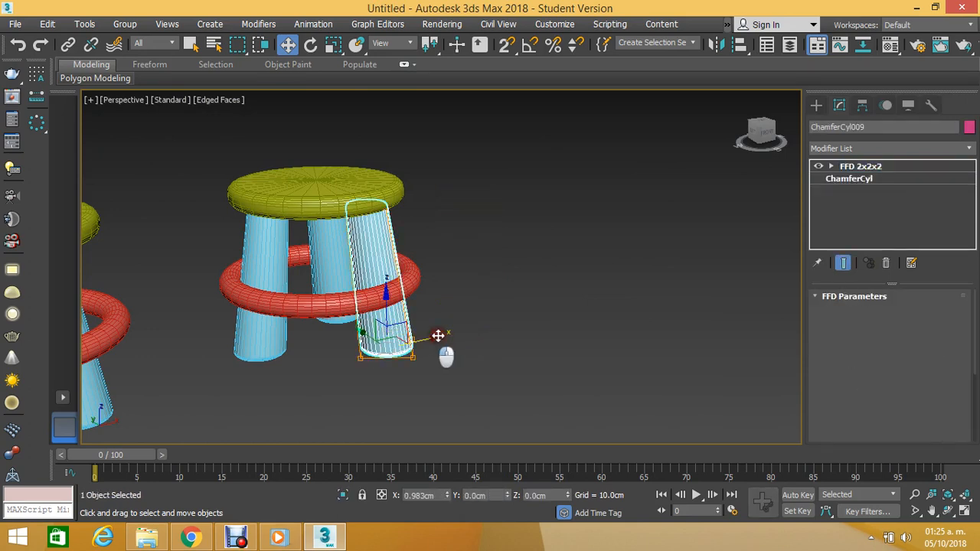
shift+drag(437, 335, 503, 321)
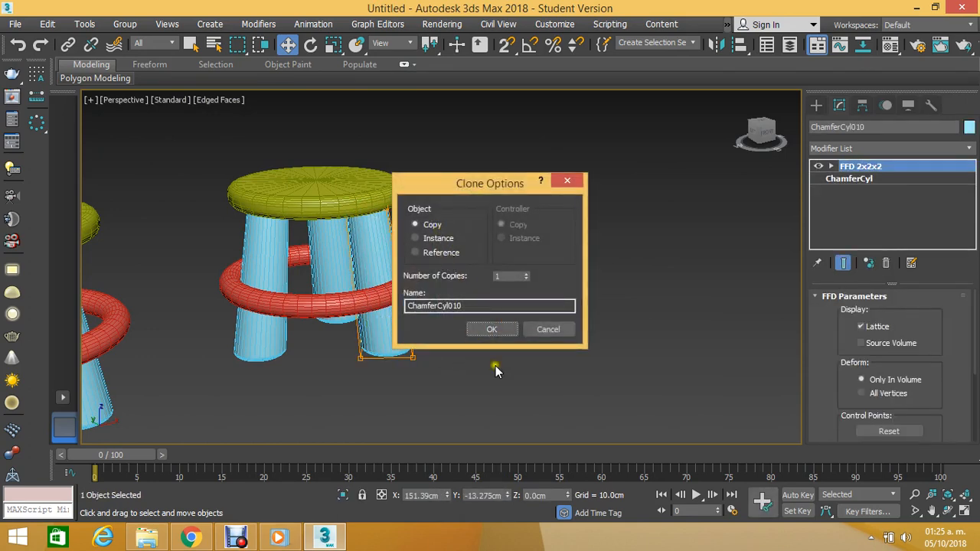
click(496, 330)
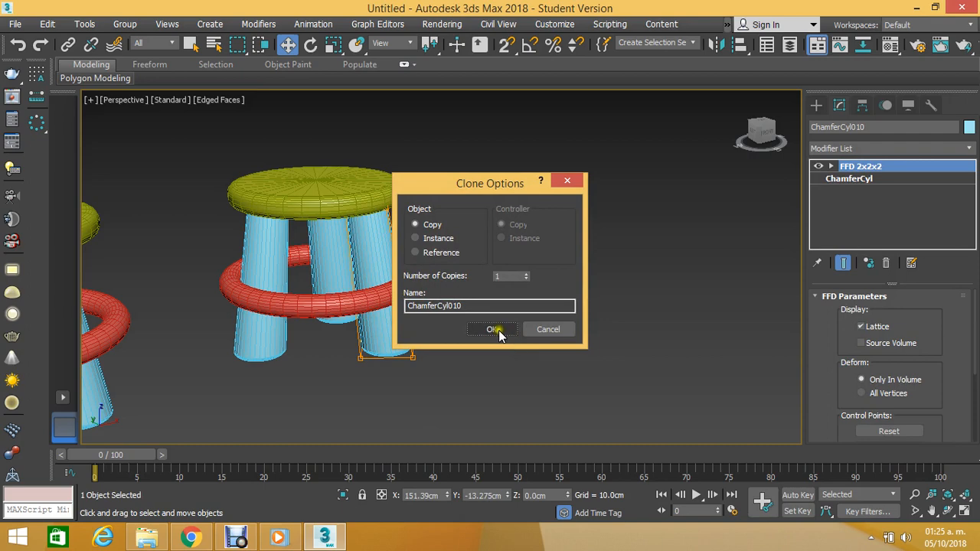
Step: Delete the torus ring from the second stool
click(339, 368)
click(294, 311)
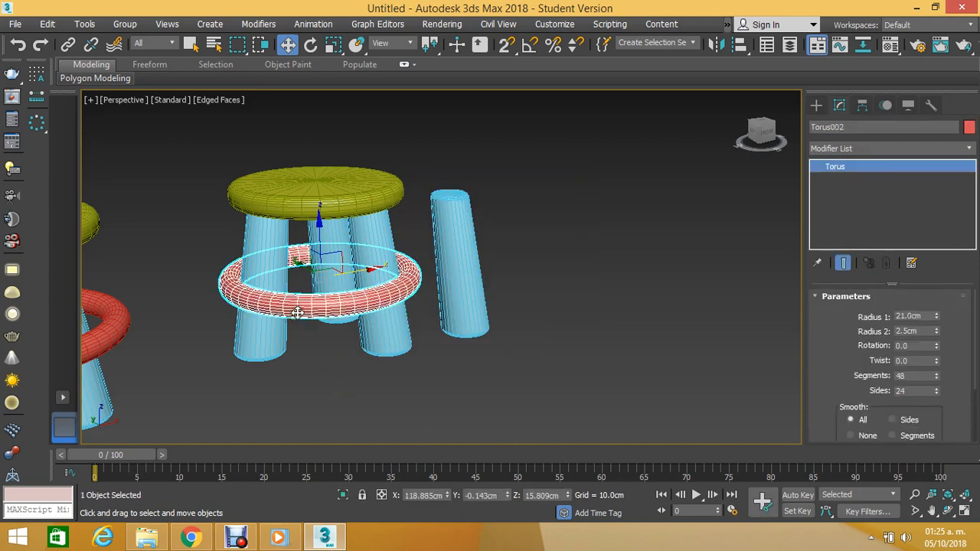
key(Delete)
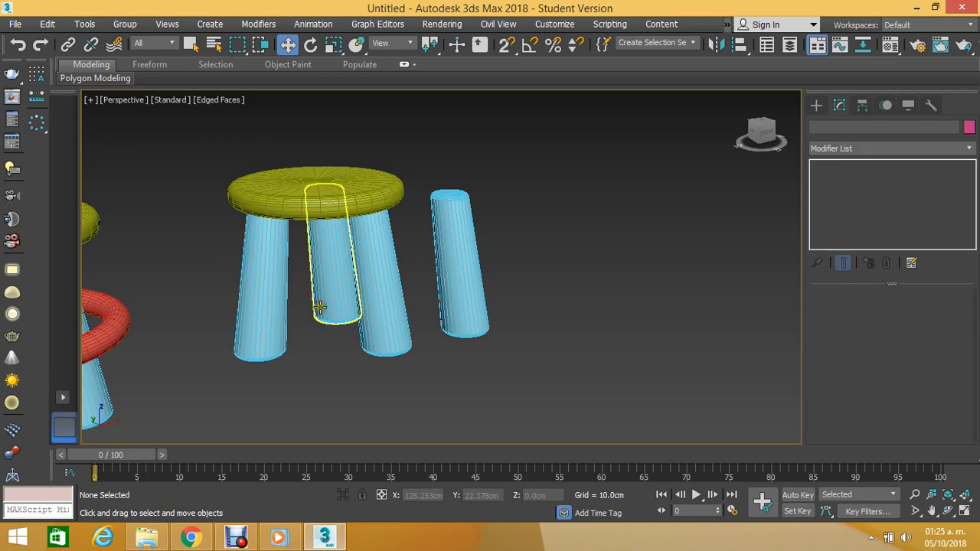
Step: Remove the FFD 2x2x2 modifier from the copied leg and change its object color to light lavender
click(441, 271)
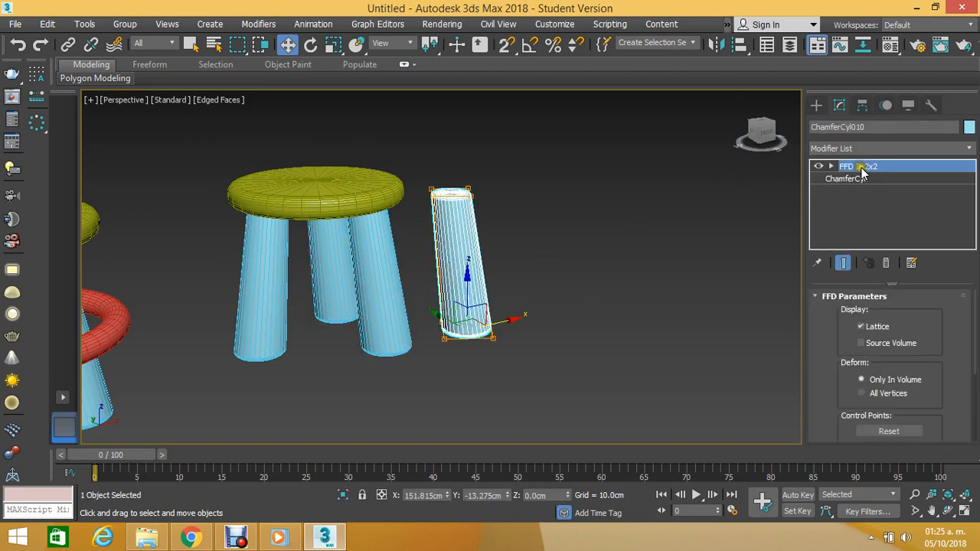
click(885, 263)
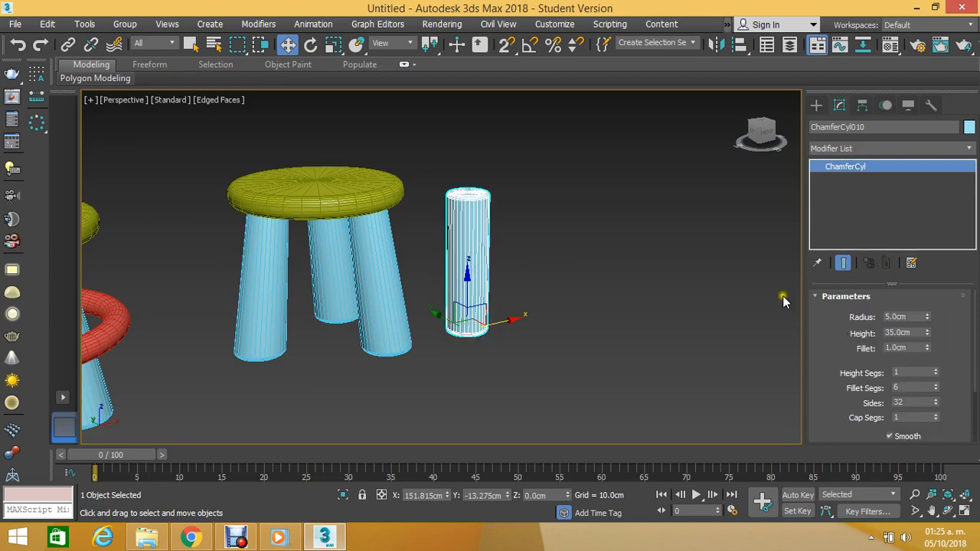
click(969, 127)
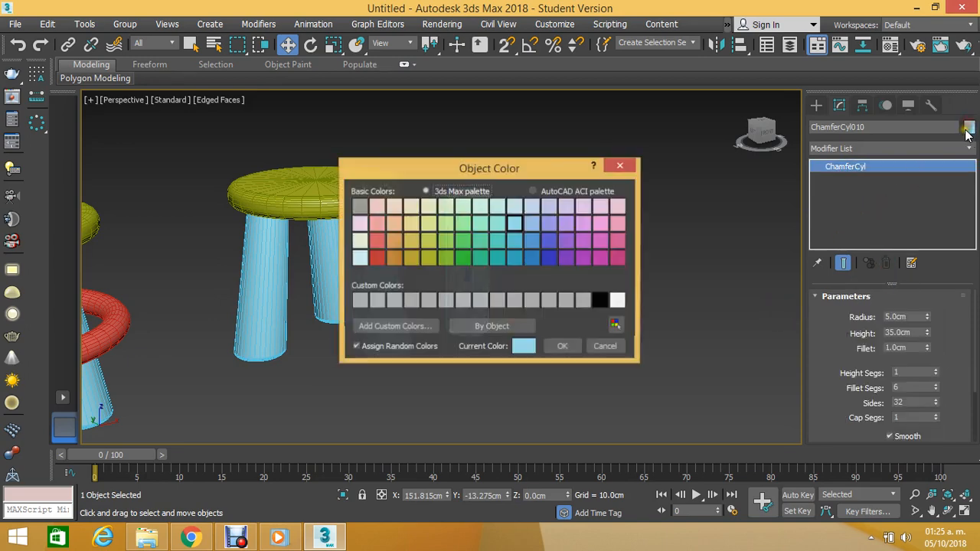
click(559, 345)
Step: Set the copied cylinder's radius to 2 cm and height to 25 cm, and show it in the front view
scroll(537, 292, up, 5)
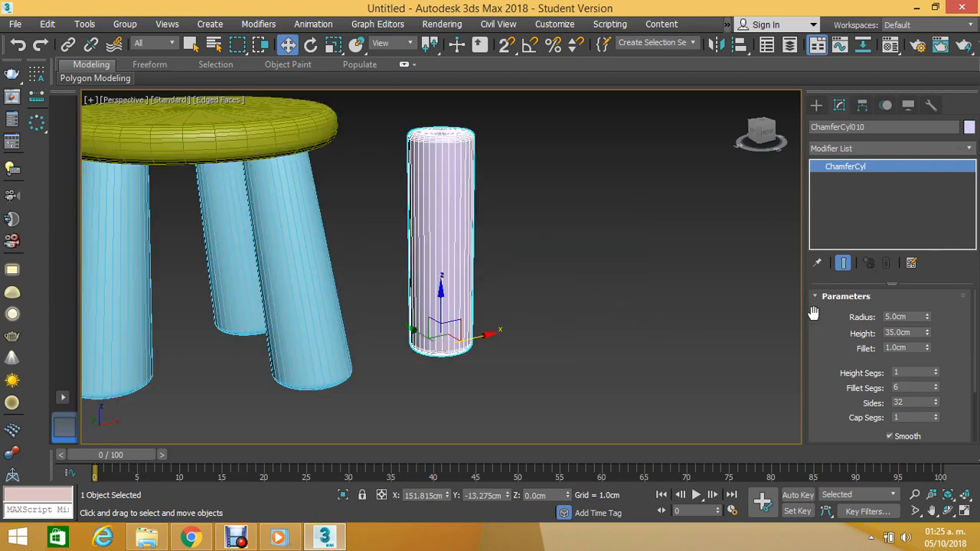
click(908, 318)
text(2)
key(Return)
key(Tab)
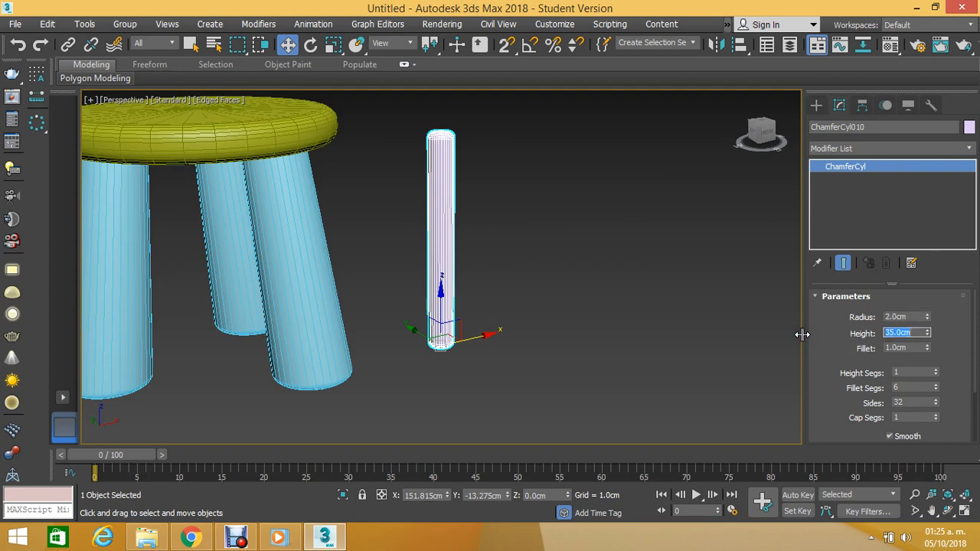
text(25)
key(Return)
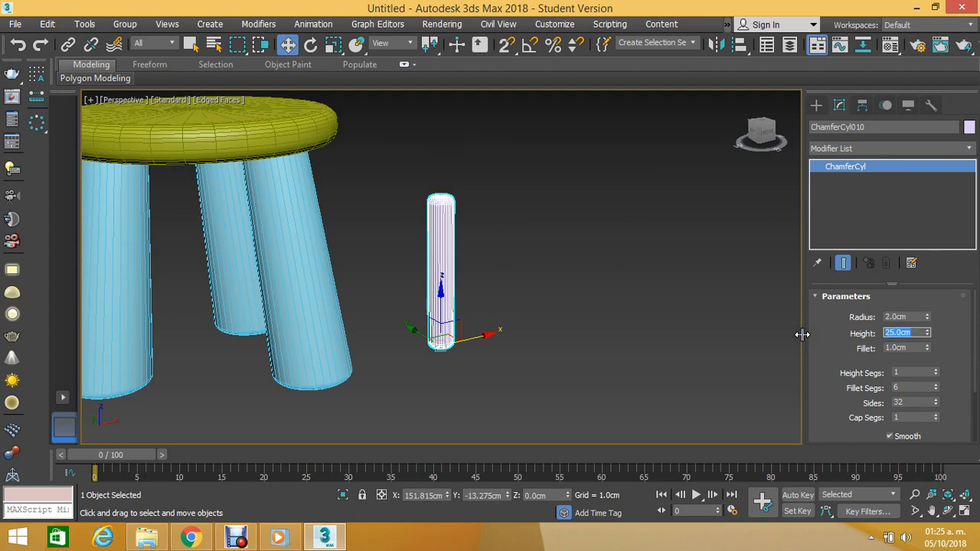
key(f)
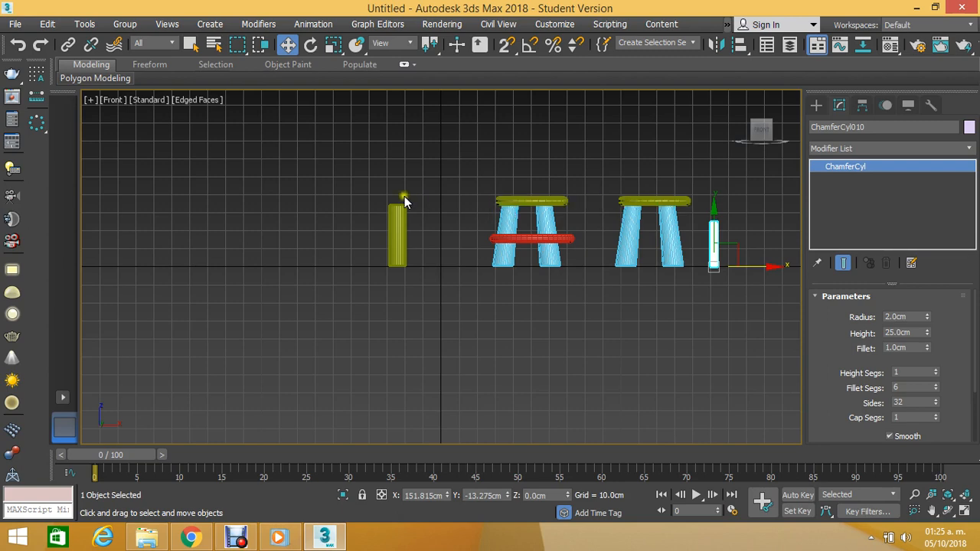
Step: Select the thin lavender cylinder beside the second stool in the front view
click(624, 168)
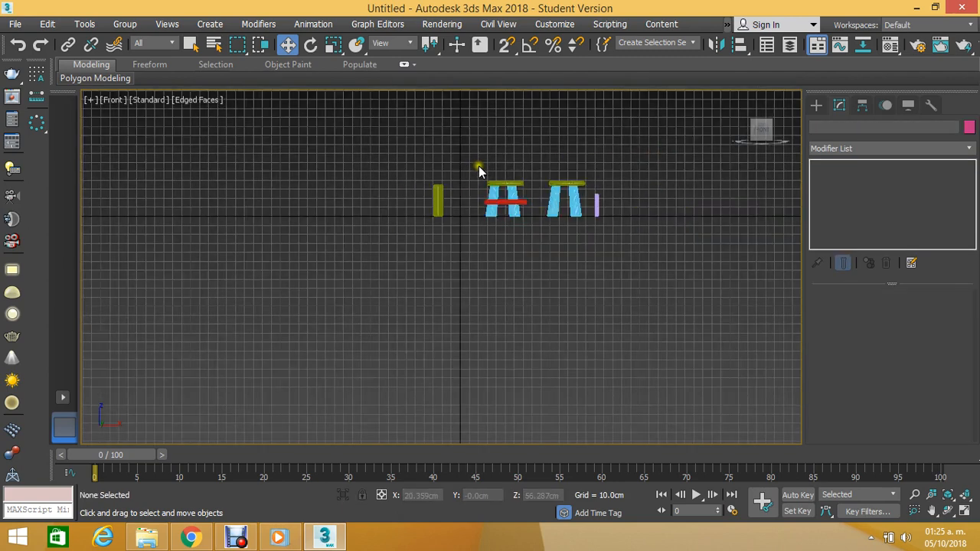
scroll(586, 190, up, 5)
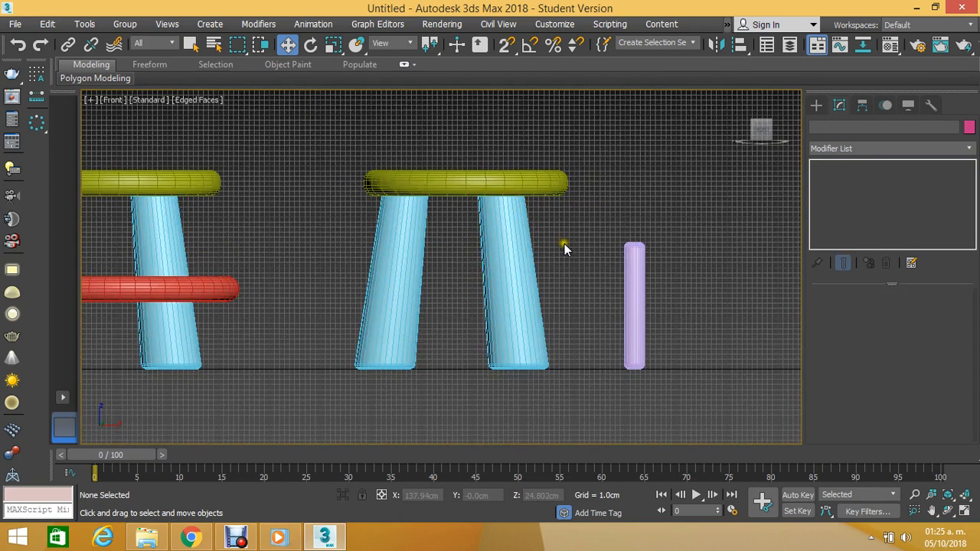
drag(314, 254, 314, 255)
drag(519, 278, 533, 282)
key(ctrl+z)
click(595, 274)
click(642, 299)
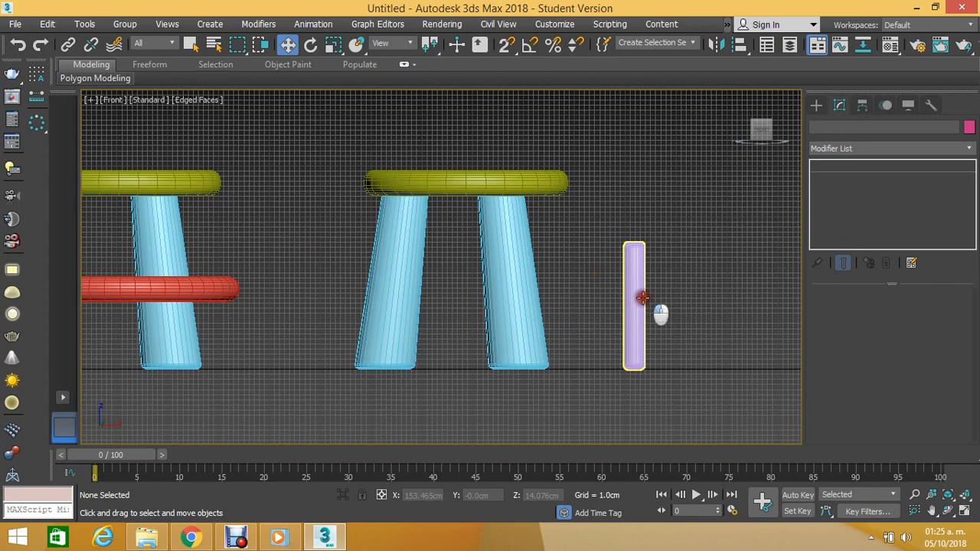
click(580, 249)
scroll(580, 249, down, 3)
scroll(617, 289, up, 3)
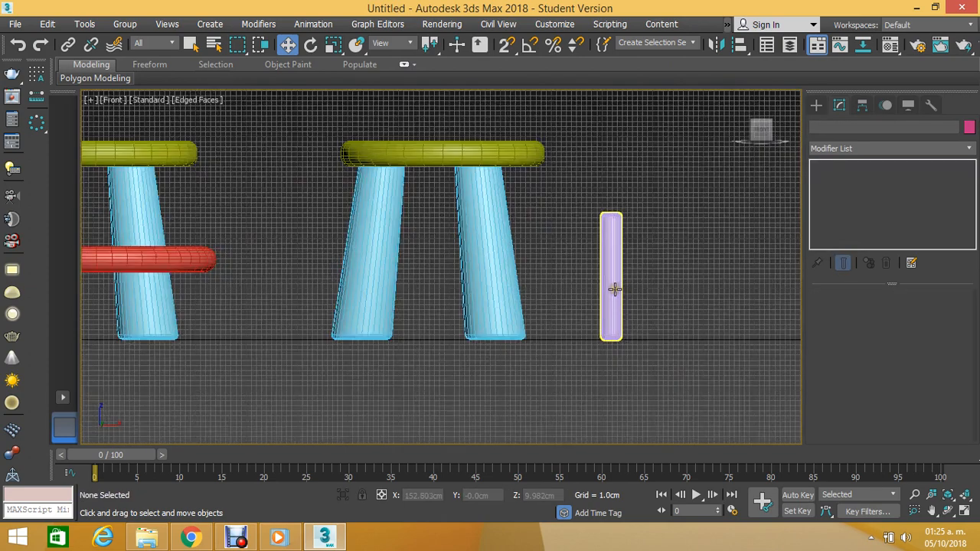
click(614, 272)
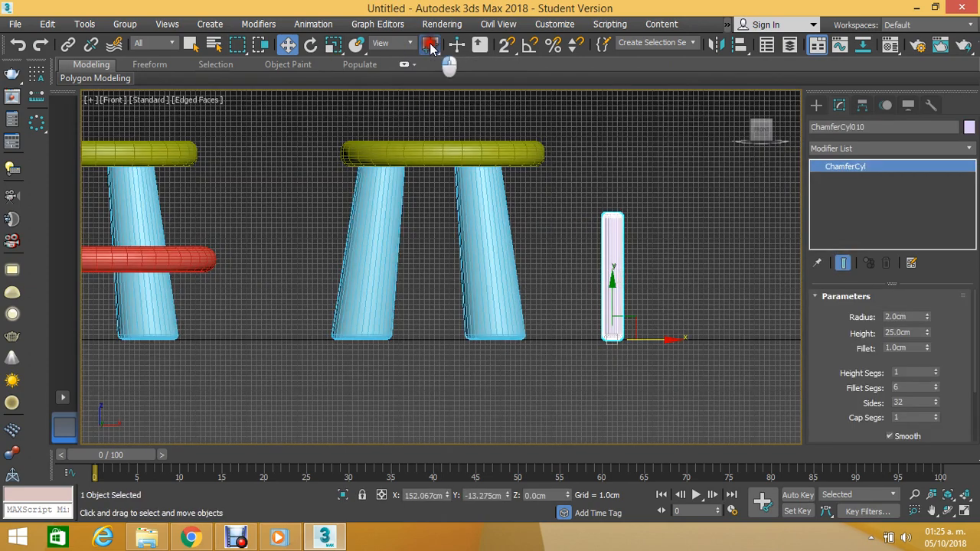
Step: Try the selection center as the transform center and rotate the lavender cylinder about it
drag(429, 45, 432, 91)
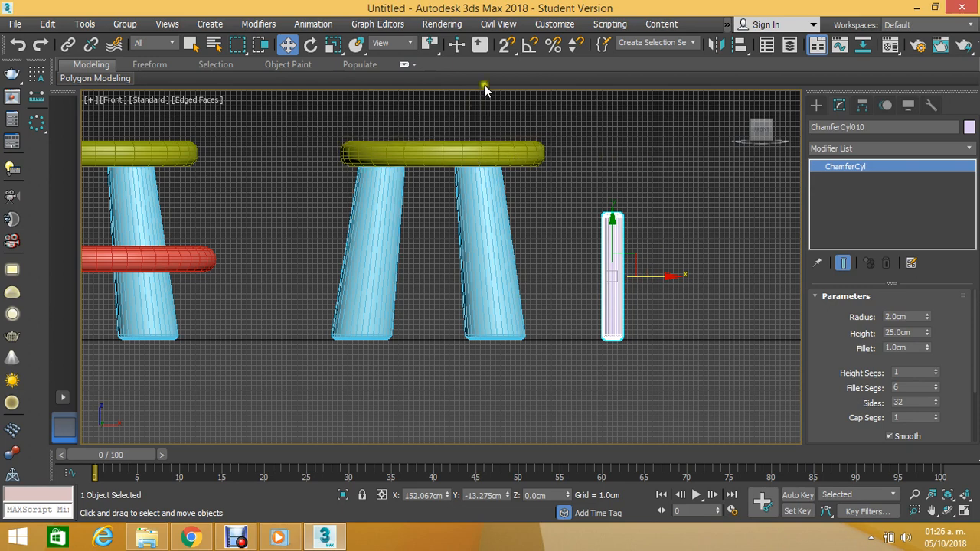
drag(434, 50, 429, 84)
click(312, 46)
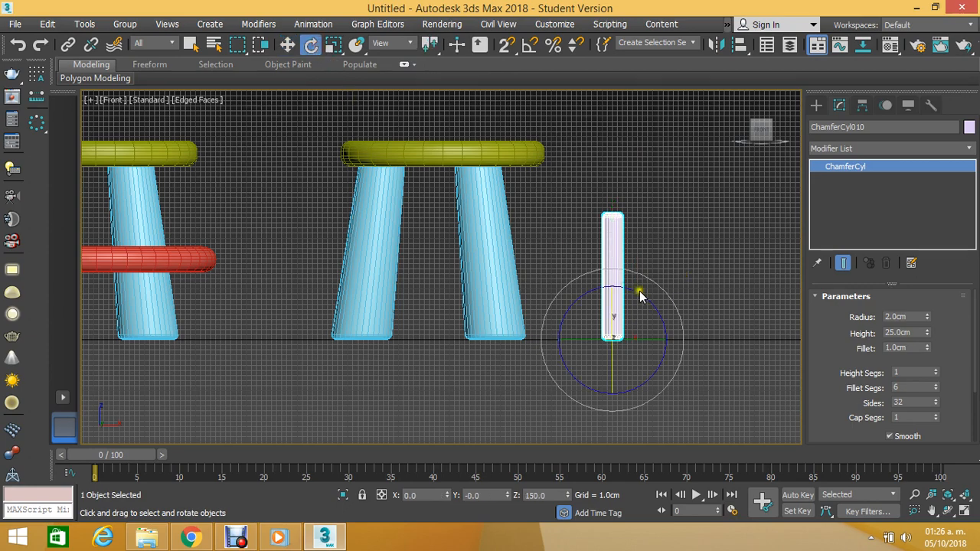
drag(430, 44, 434, 83)
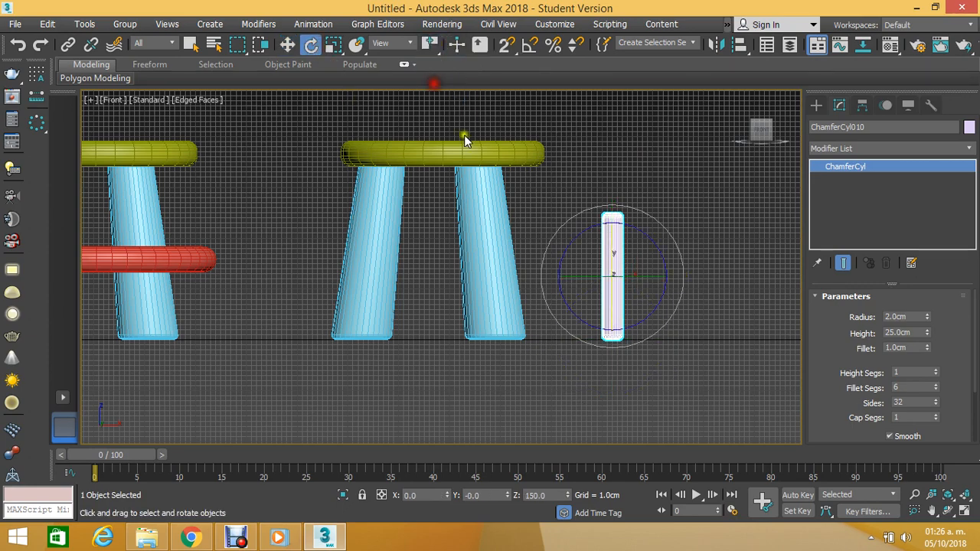
drag(649, 242, 636, 181)
key(ctrl+z)
Step: Try rotating the cylinder about the transform coordinate center and about its own pivot point
drag(430, 43, 431, 114)
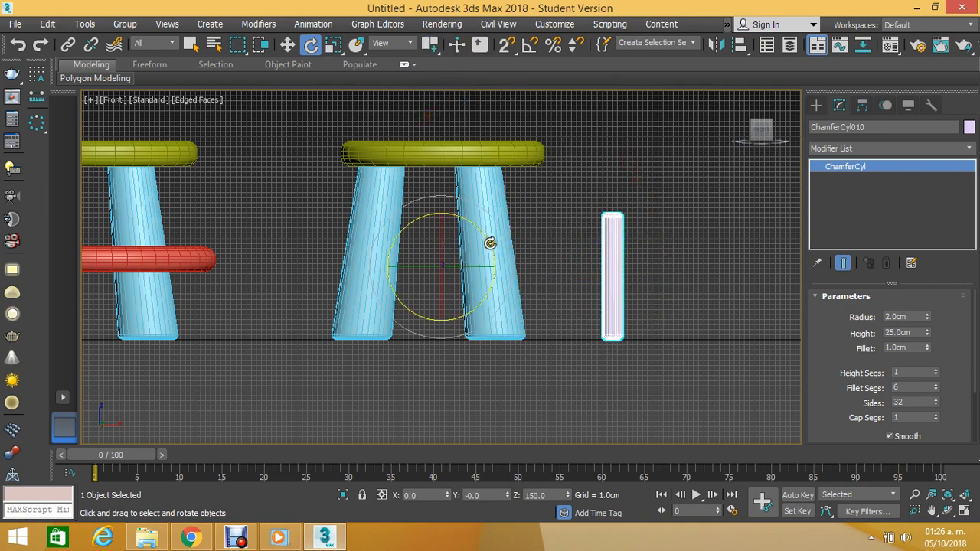
drag(490, 243, 503, 83)
drag(436, 46, 431, 66)
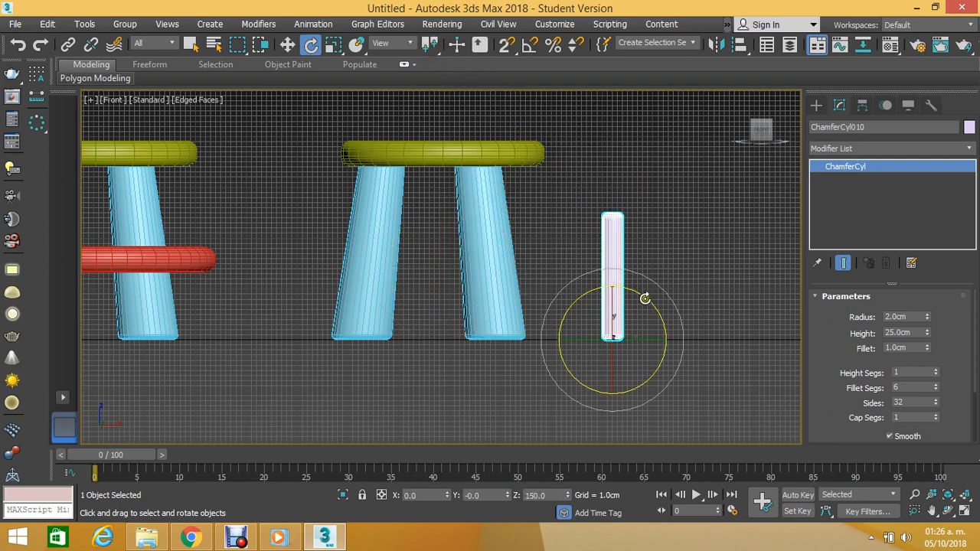
drag(646, 295, 499, 110)
Step: Use the selection center as the transform center and set the cylinder's Z rotation to 0 degrees
drag(435, 52, 429, 97)
drag(653, 244, 630, 308)
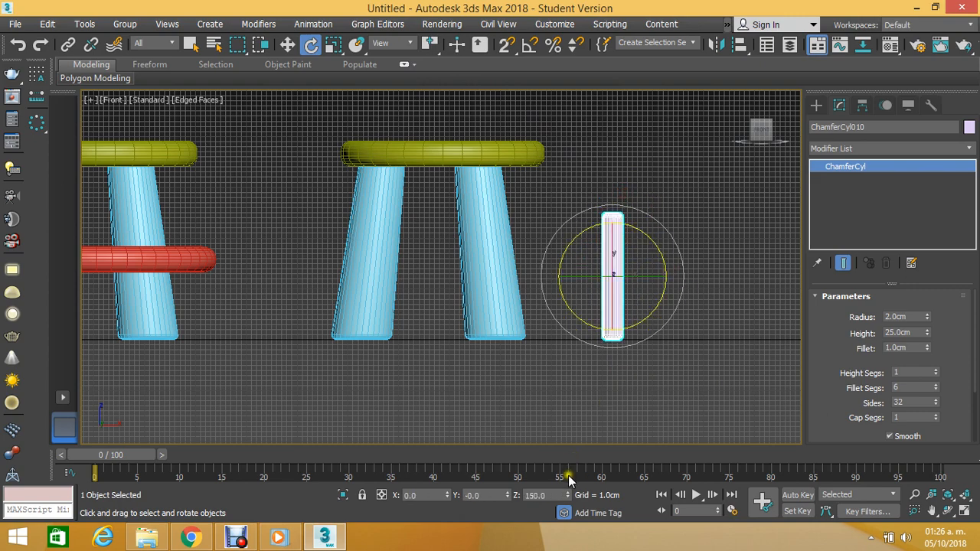
mouse_move(650, 247)
mouse_down()
mouse_move(667, 276)
mouse_move(657, 253)
mouse_up()
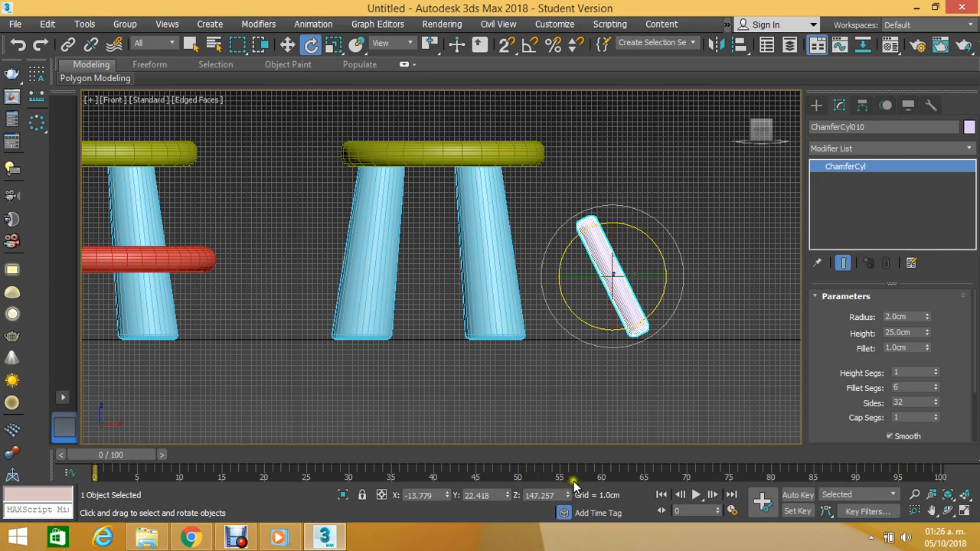
key(ctrl+z)
drag(558, 496, 402, 489)
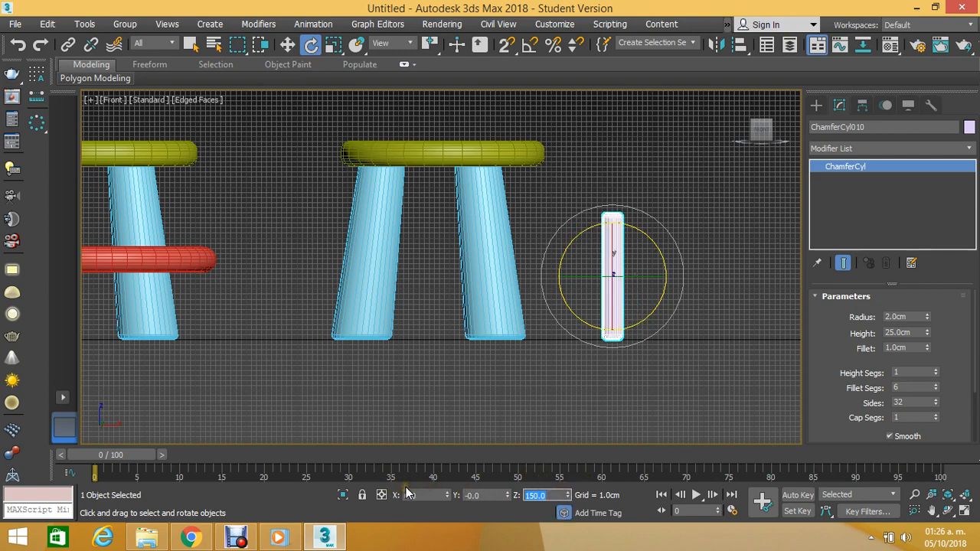
text(90)
key(Return)
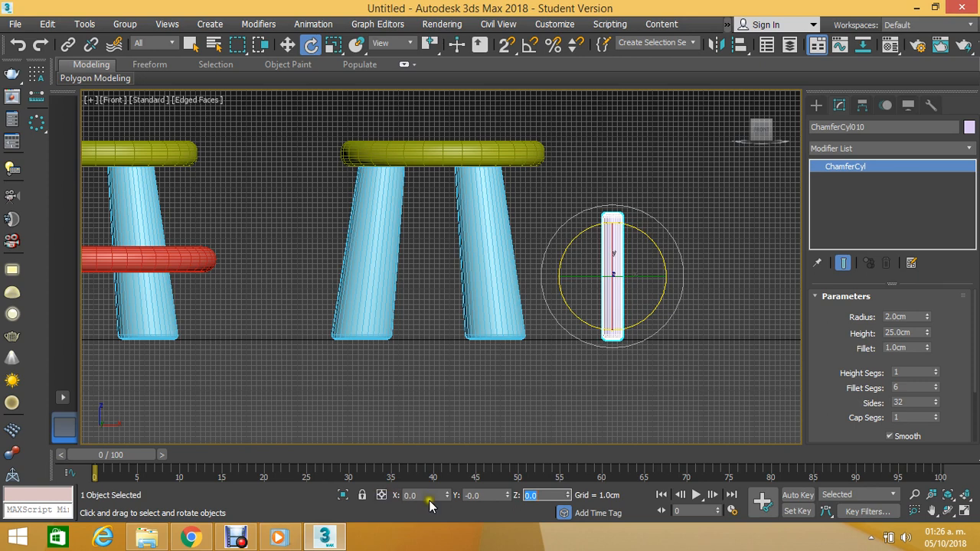
Step: Try setting the cylinder's X rotation to 90 degrees
click(416, 498)
text(90)
key(Return)
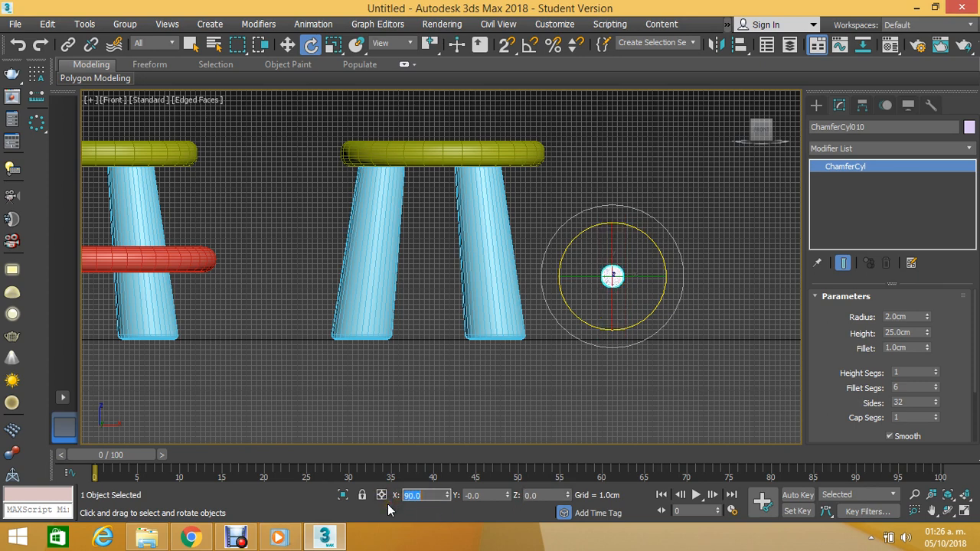
middle_drag(524, 388, 493, 370)
key(ctrl+z)
Step: Set the cylinder's Y rotation to 90 degrees and move it about 36 cm along negative X, under the second stool's seat
drag(498, 496, 441, 498)
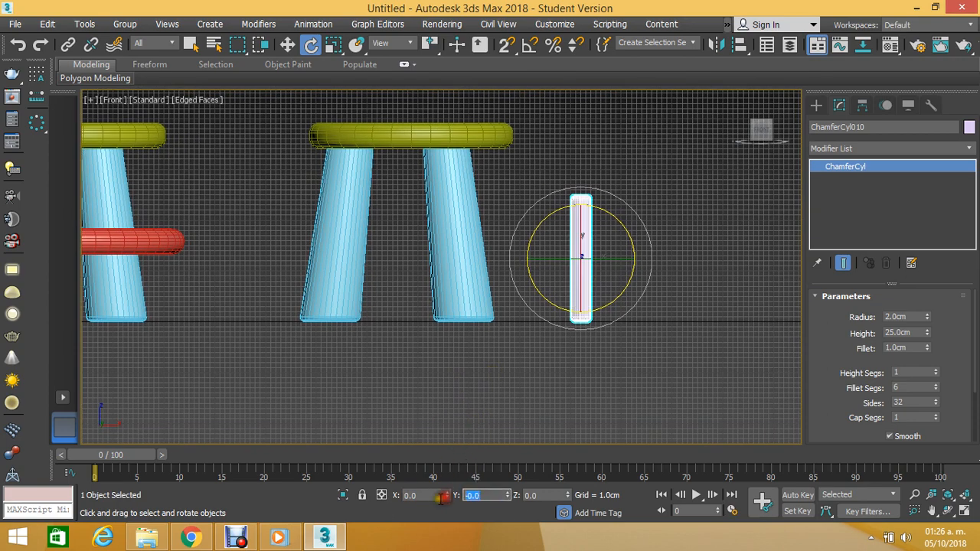
text(90)
key(Return)
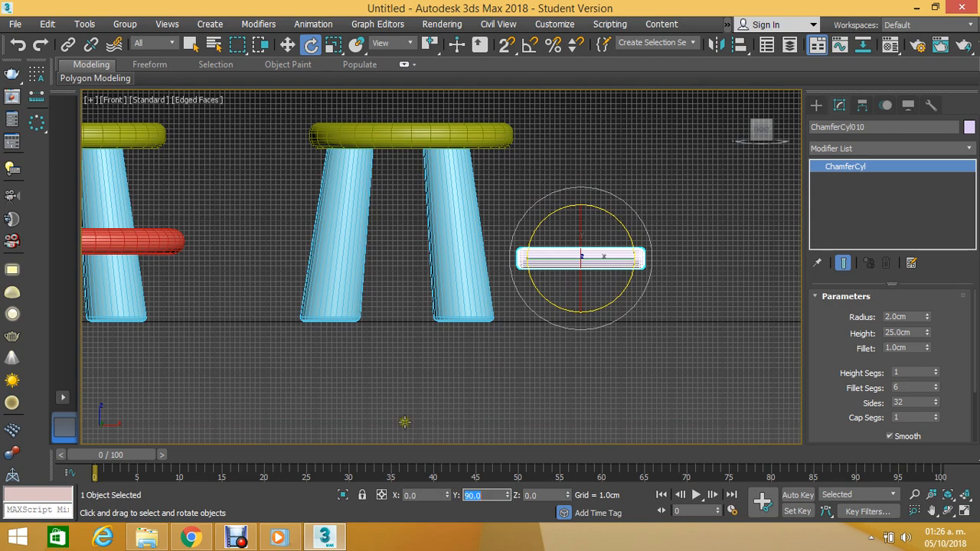
click(288, 45)
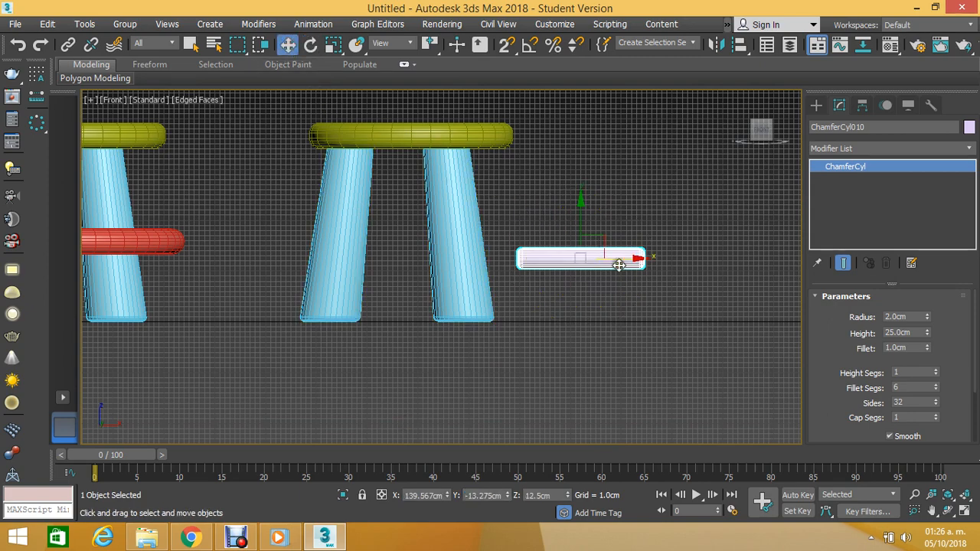
drag(619, 264, 436, 255)
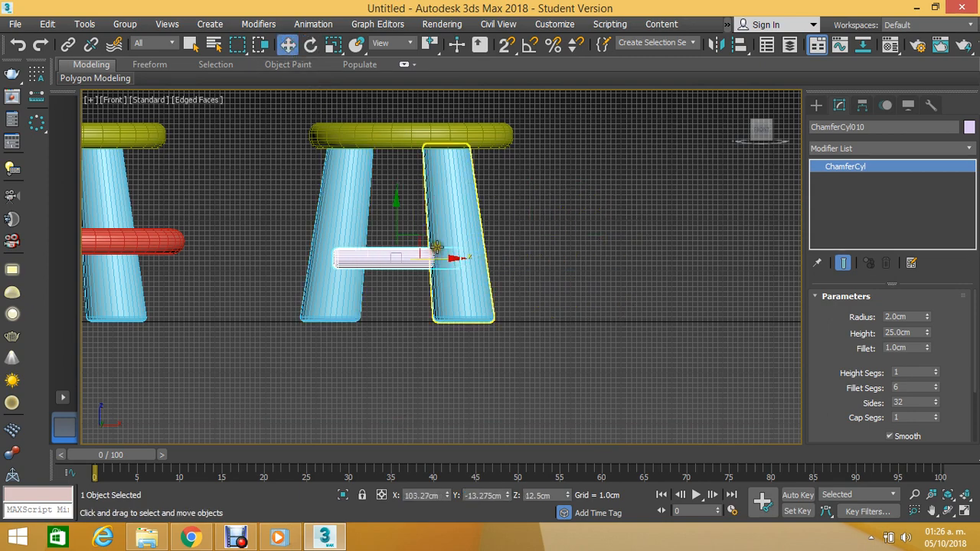
Step: In the top view, move the cylinder along Y and rotate it about 33 degrees to span two adjacent legs
key(t)
middle_drag(455, 217, 214, 179)
scroll(529, 227, up, 2)
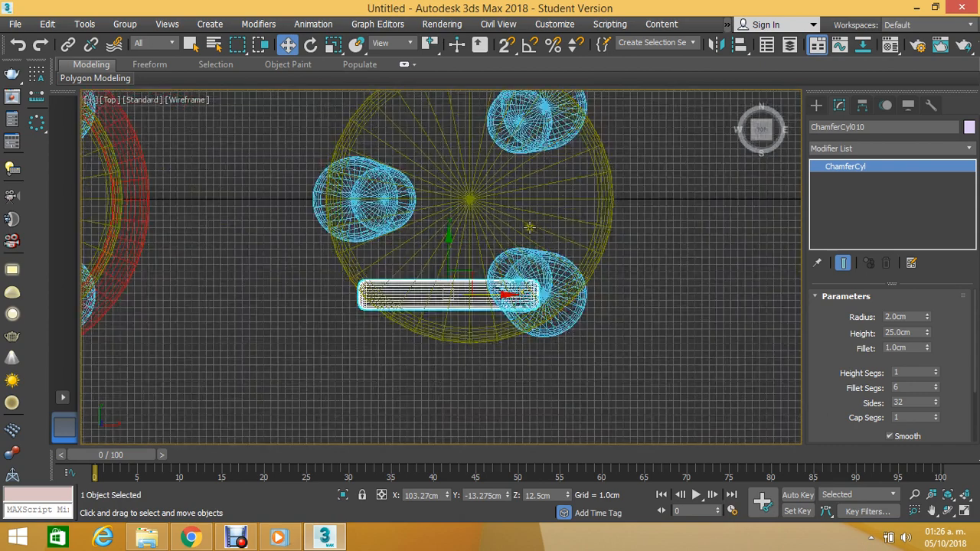
drag(446, 252, 516, 219)
key(e)
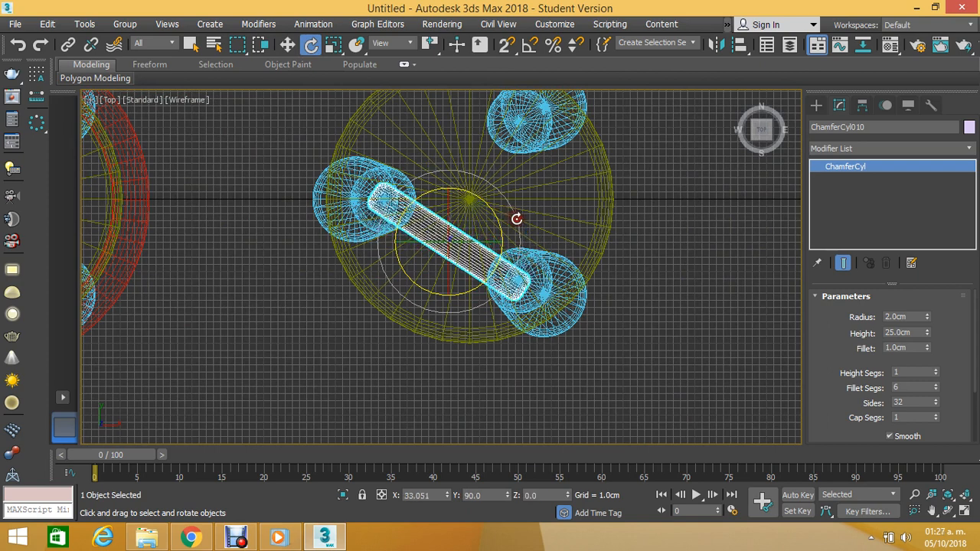
Step: Set the crossbar cylinder's height to 20 cm and reposition it so its ends sit in the two legs
double_click(917, 332)
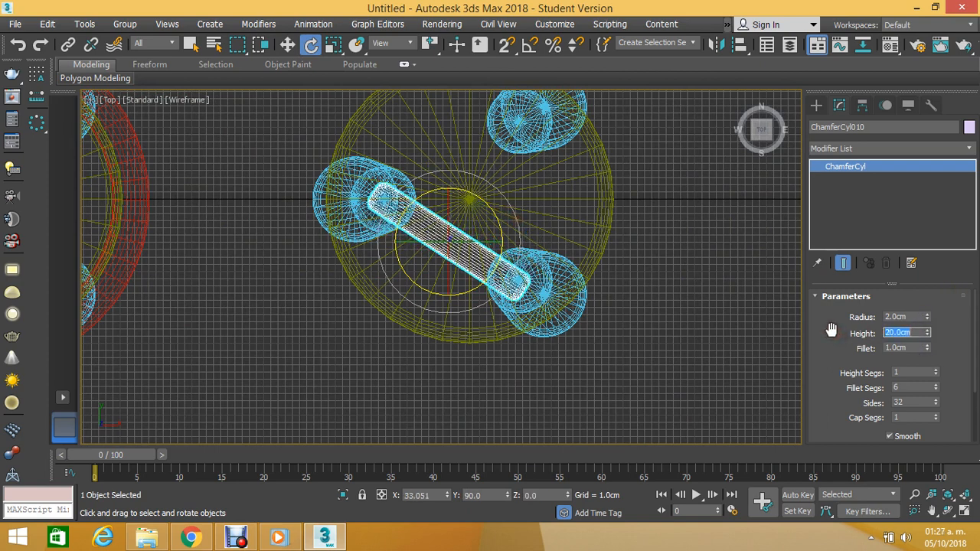
click(287, 44)
drag(438, 201, 441, 207)
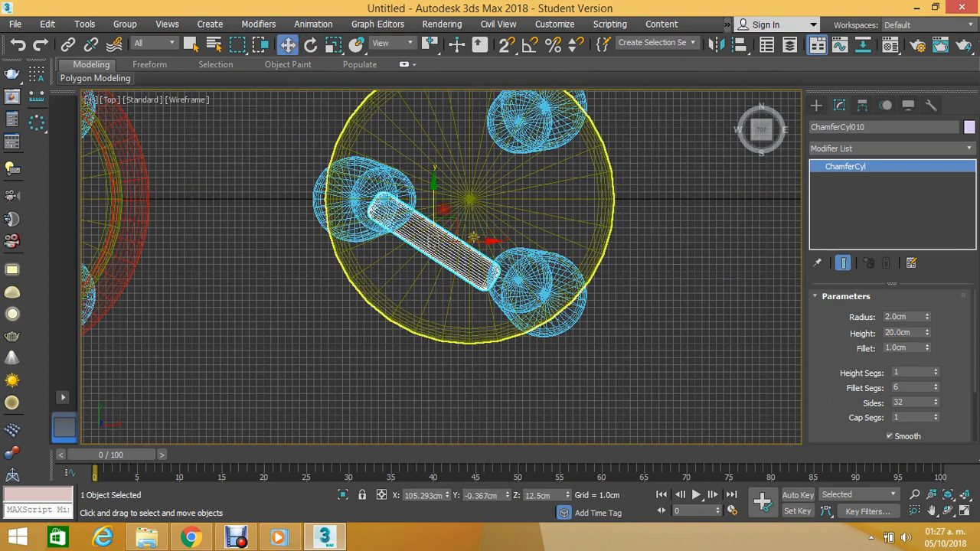
drag(472, 241, 490, 242)
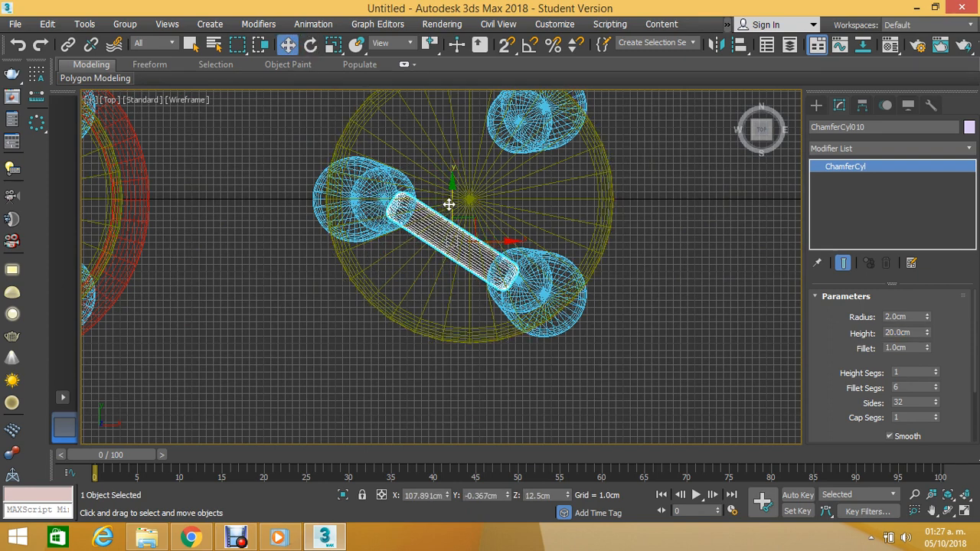
drag(449, 203, 459, 206)
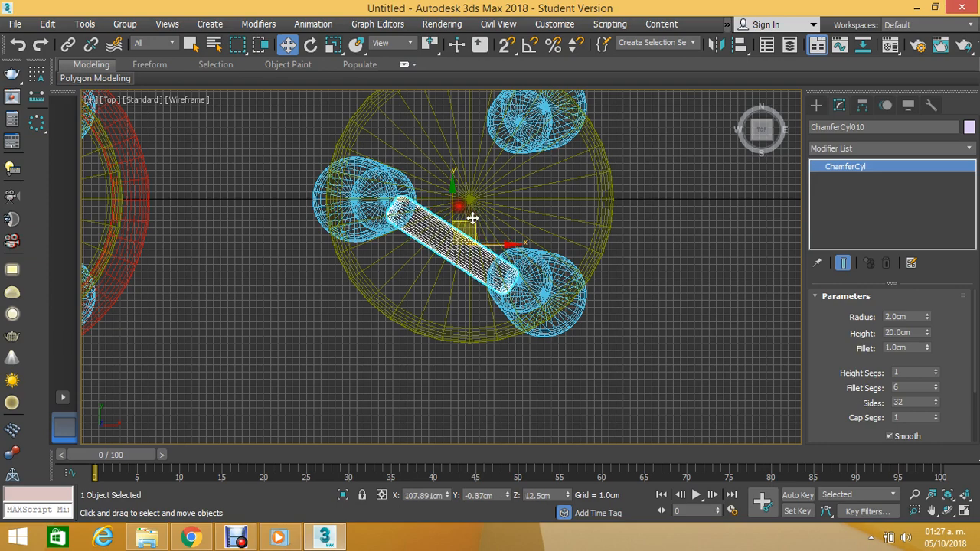
drag(487, 244, 483, 243)
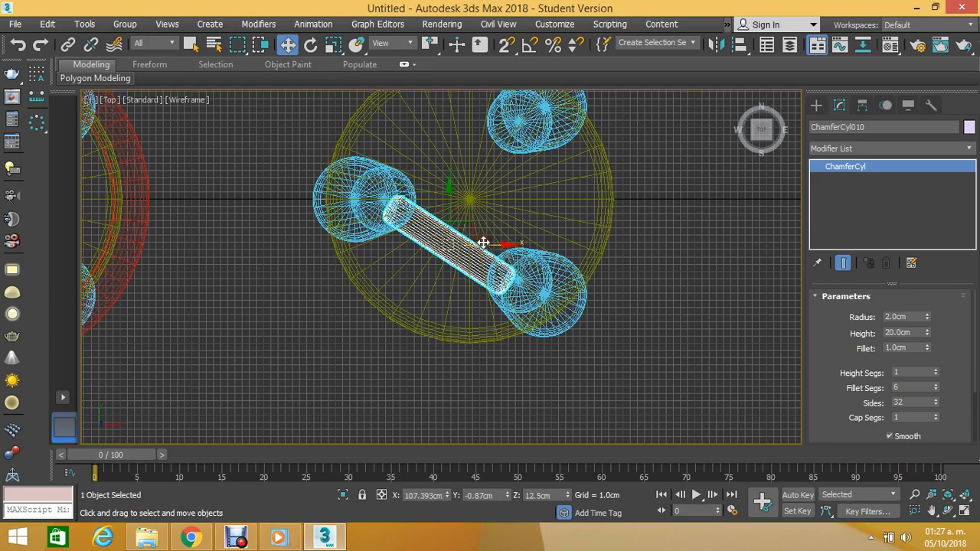
Step: Examine how the crossbar meets the stool's legs in a perspective view with default shading
key(p)
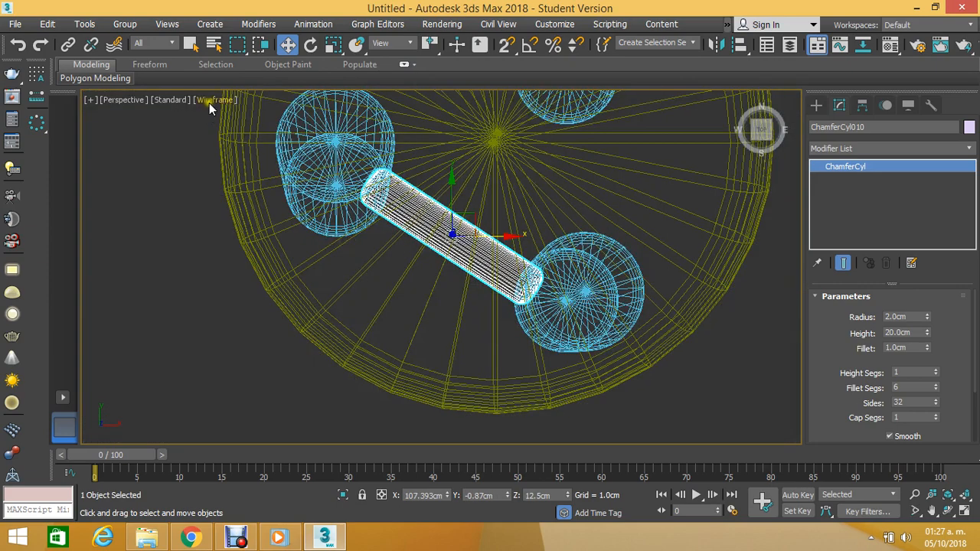
click(209, 103)
click(230, 130)
click(208, 101)
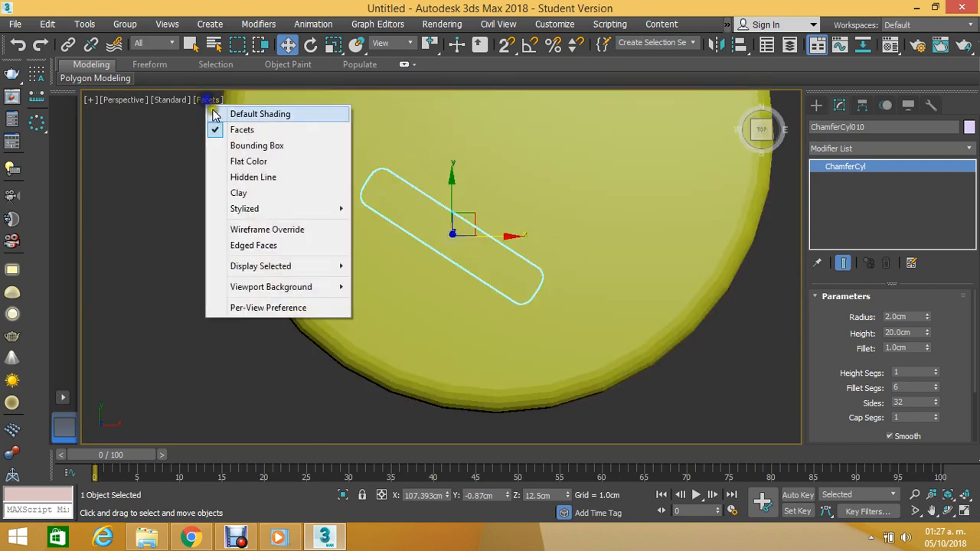
click(256, 114)
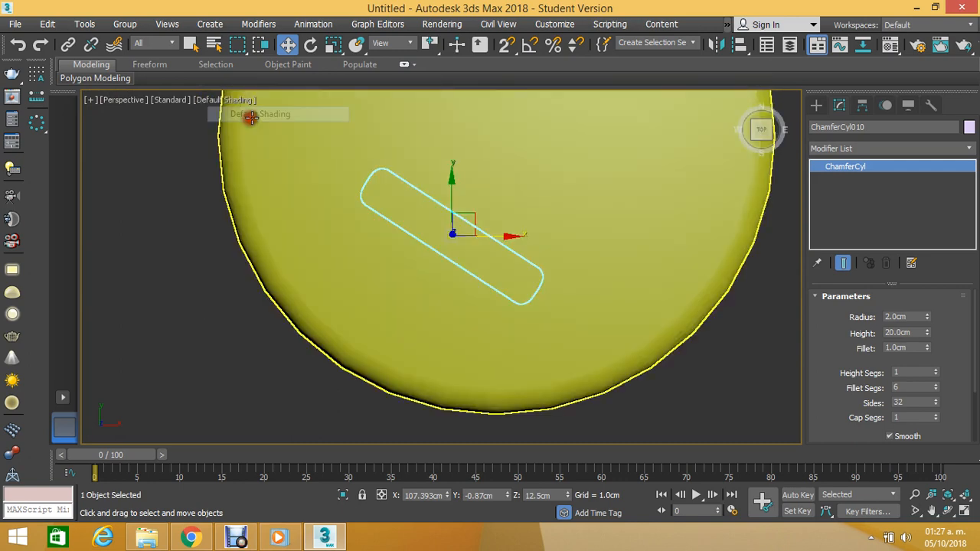
click(947, 511)
drag(448, 272, 509, 188)
scroll(446, 211, up, 5)
Step: Return to the top view in wireframe and set the crossbar cylinder's height to 18 cm
key(t)
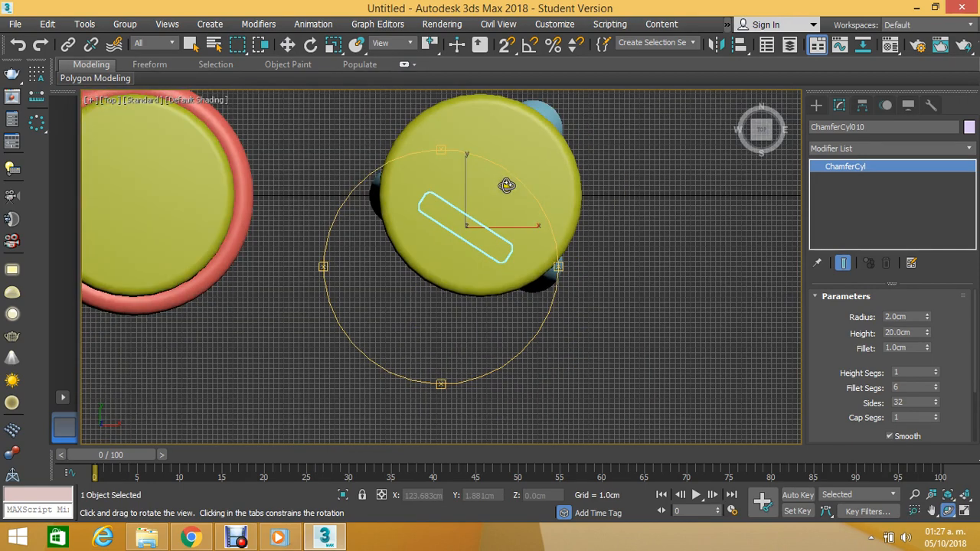
key(w)
click(220, 101)
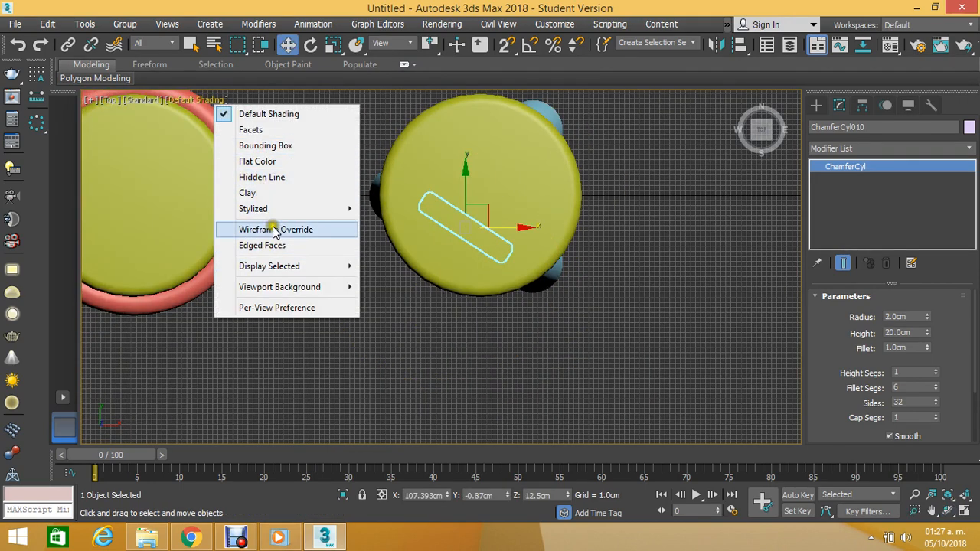
click(285, 228)
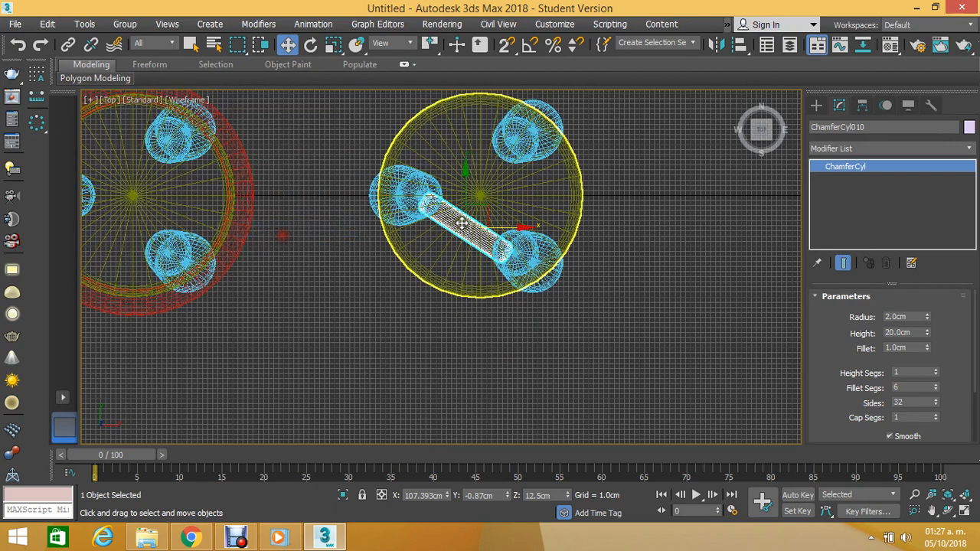
scroll(470, 217, up, 4)
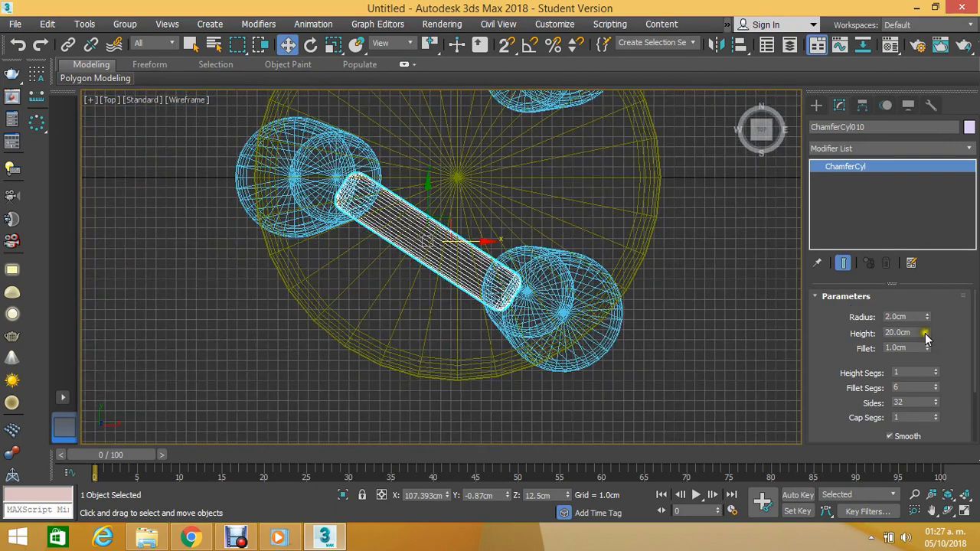
double_click(911, 332)
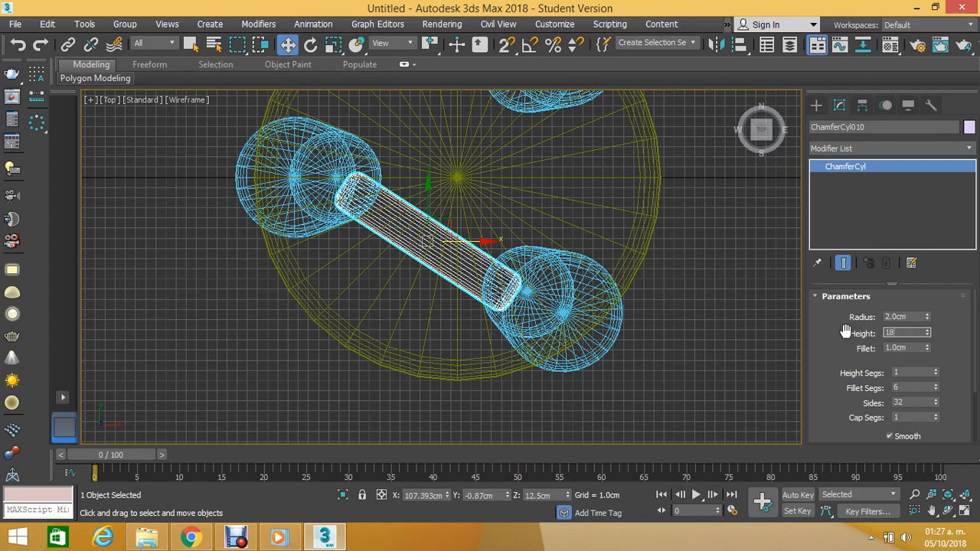
text(18)
key(Return)
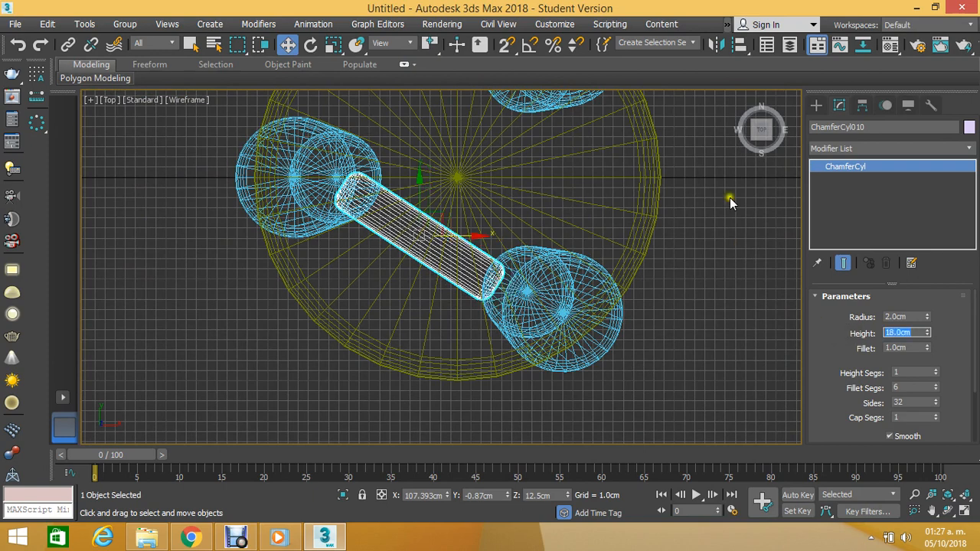
Step: Nudge the crossbar along X to about 108.2 cm and clone it as one independent copy, offset along Y to about 6.8 cm
click(288, 44)
drag(460, 236, 467, 237)
middle_drag(451, 228, 446, 233)
scroll(394, 281, down, 3)
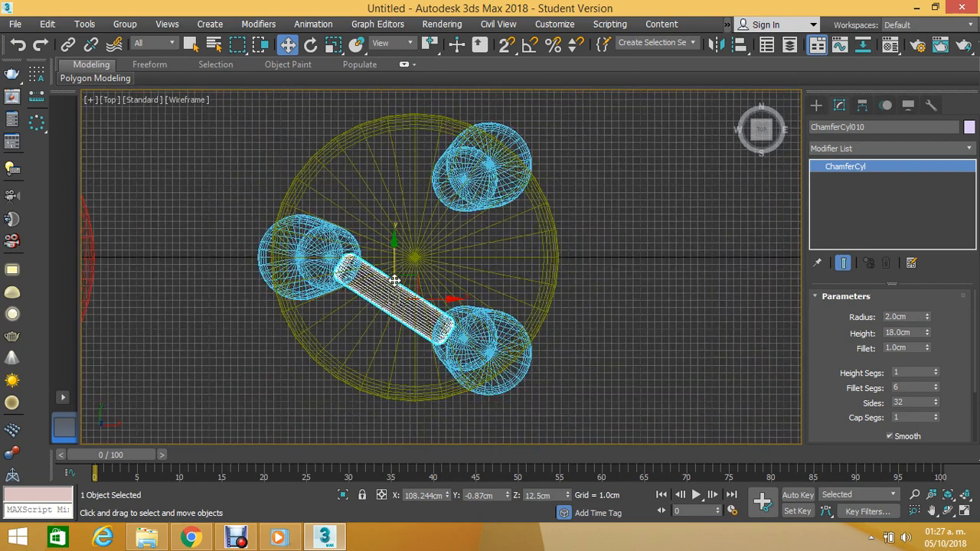
shift+drag(392, 258, 395, 208)
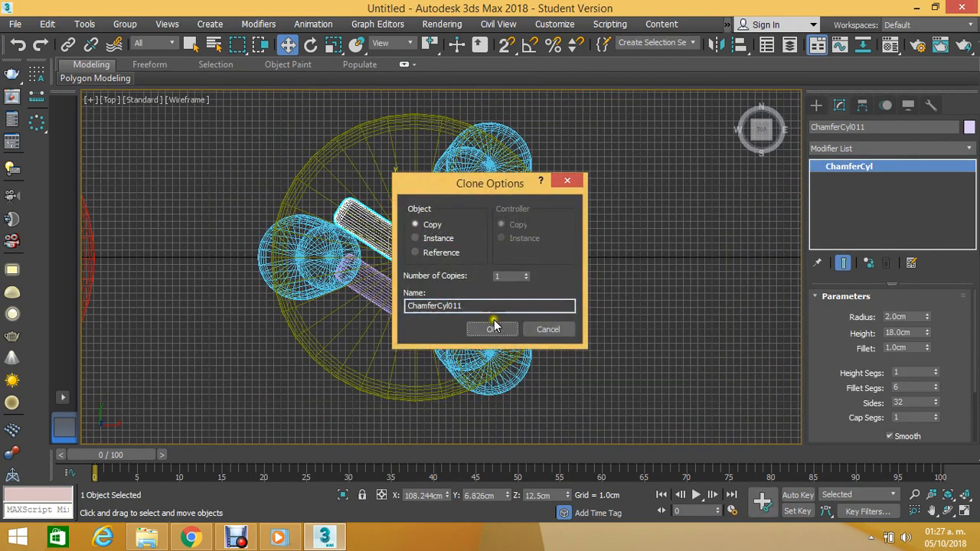
click(494, 321)
Step: Rotate the copied crossbar to the opposite slant and move it to about X 108.2, Y 1.6 cm to bridge the left and upper legs
key(e)
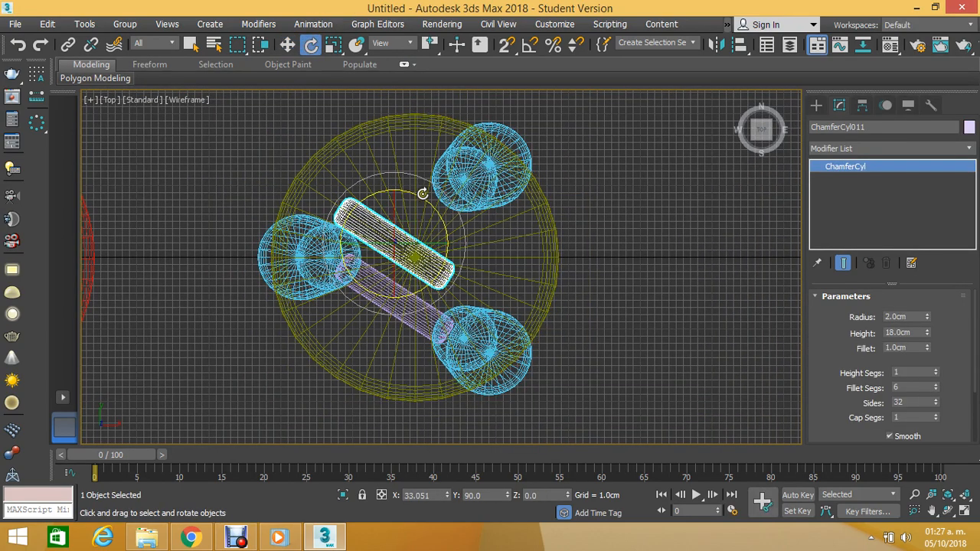
mouse_move(431, 196)
mouse_down()
mouse_move(360, 101)
mouse_move(390, 120)
mouse_move(381, 114)
mouse_up()
click(289, 44)
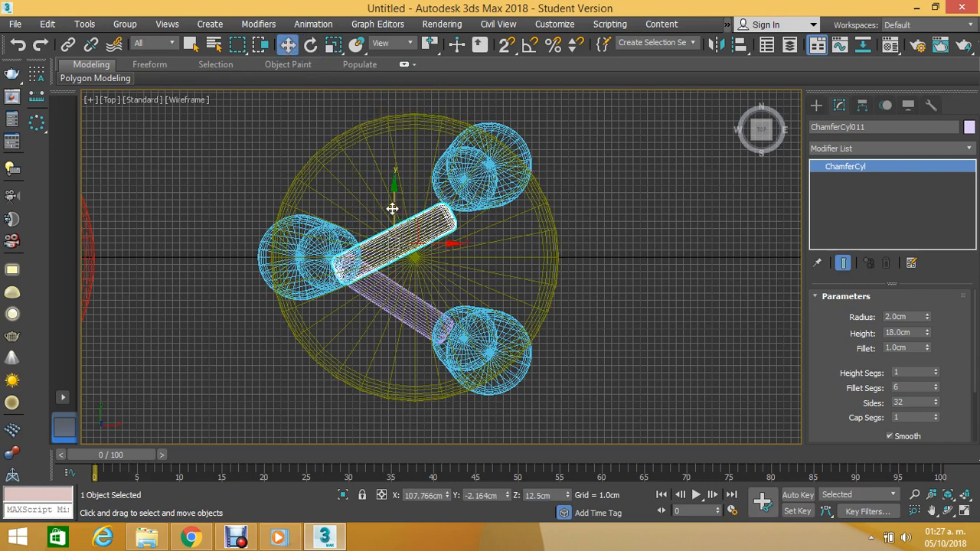
drag(392, 208, 408, 181)
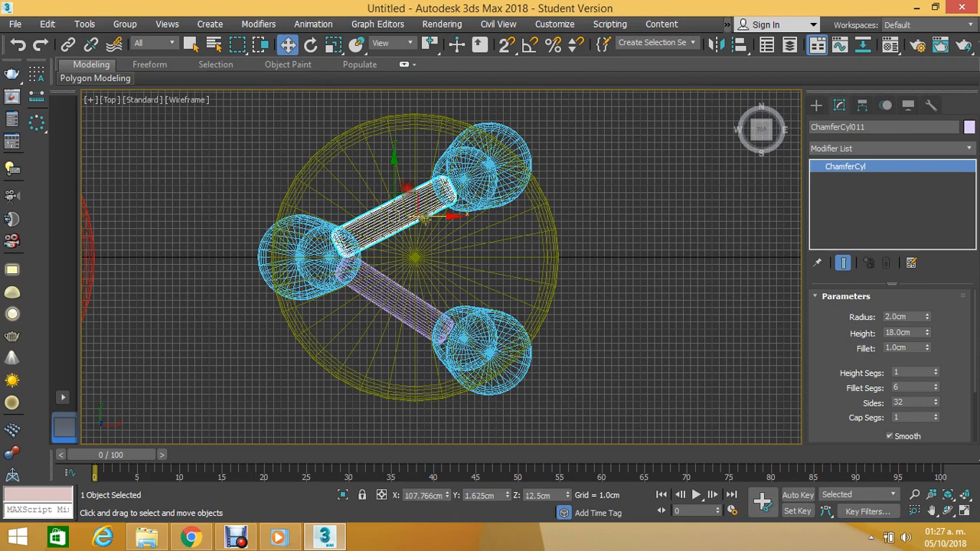
drag(434, 220, 439, 217)
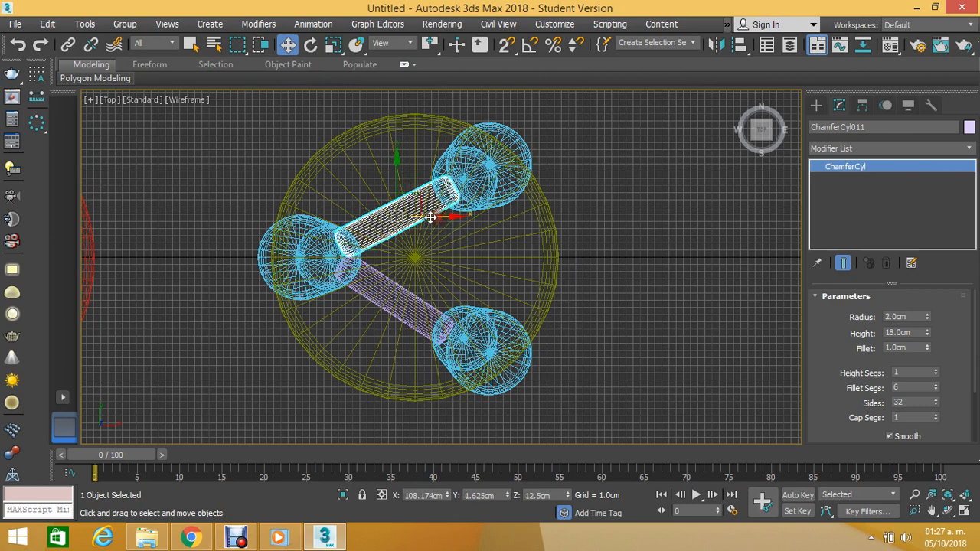
Step: Clone the upper slanted crossbar as a copy and set the copy's X rotation to 90 degrees
shift+drag(395, 179, 408, 225)
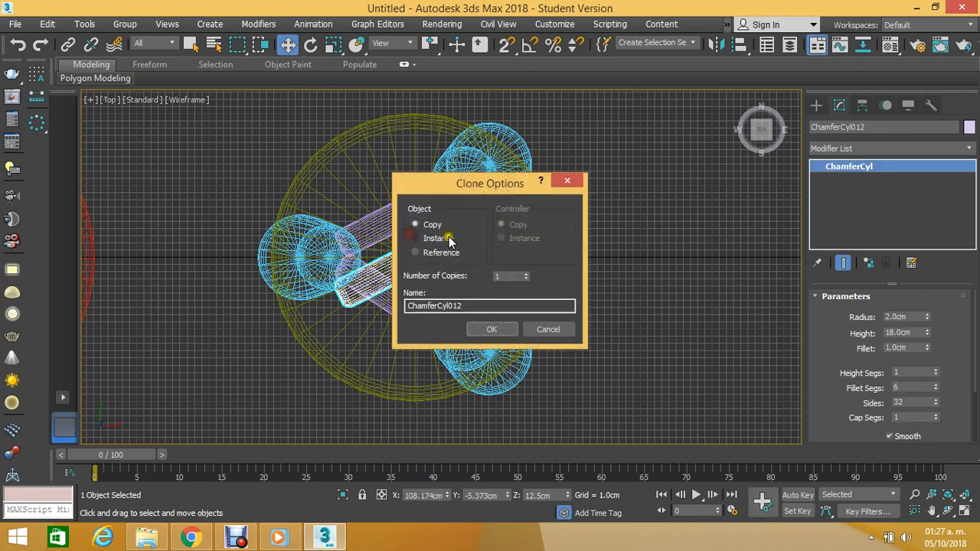
click(507, 325)
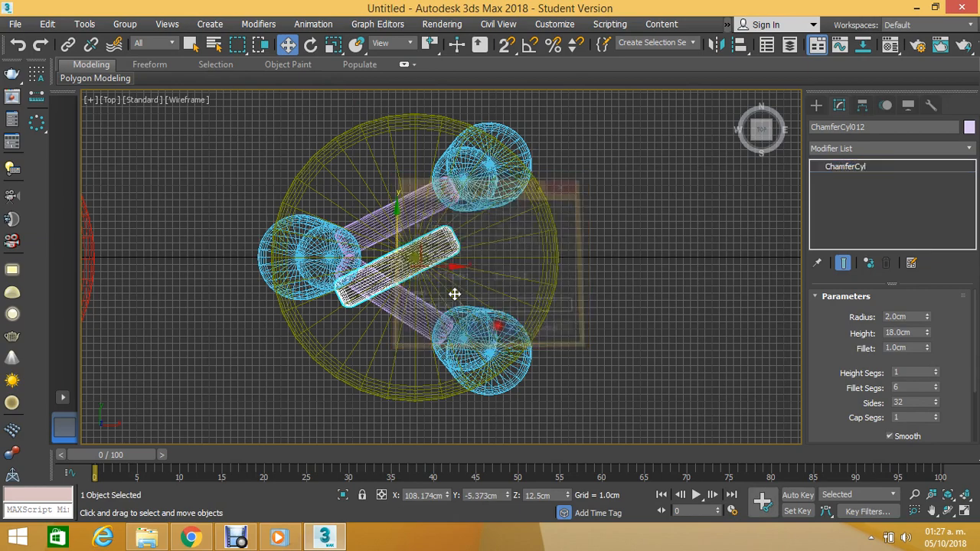
click(311, 45)
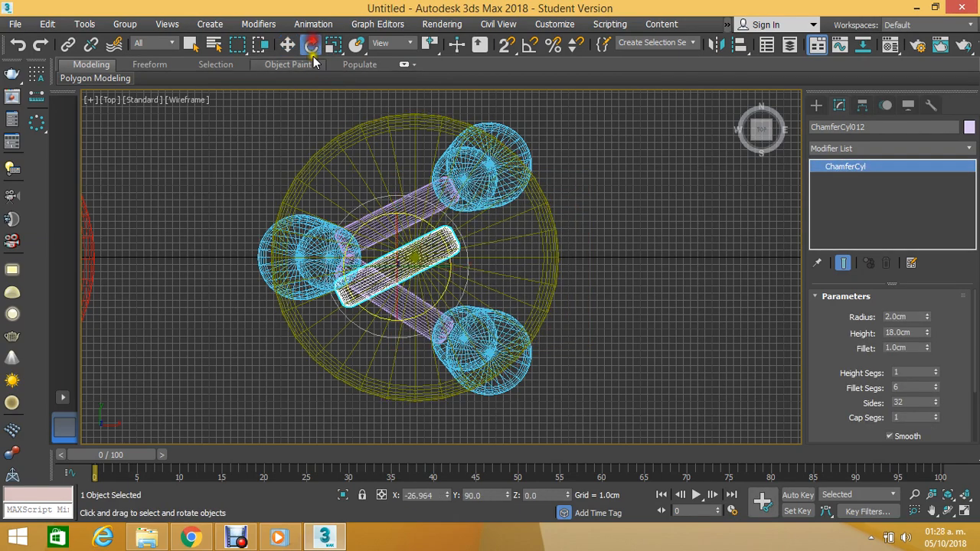
right_click(448, 496)
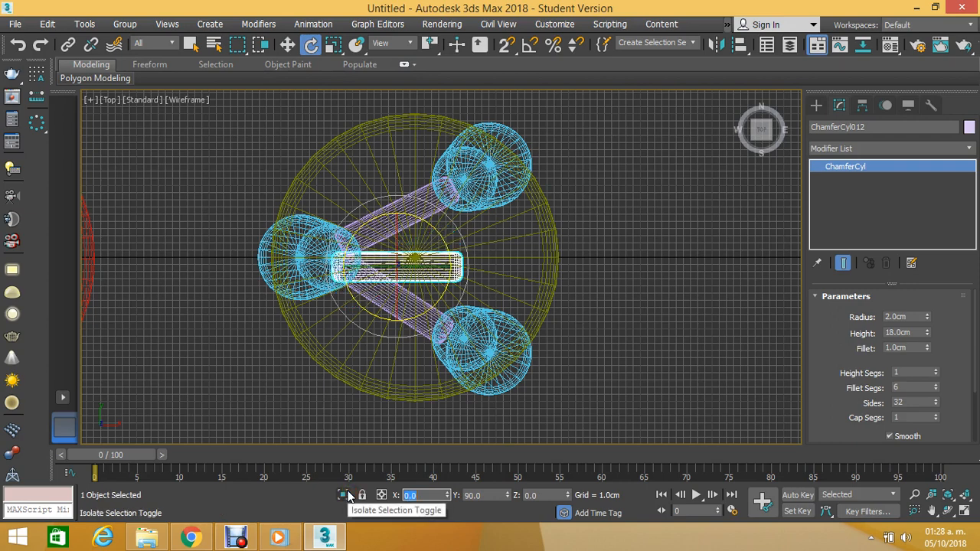
text(90)
key(Return)
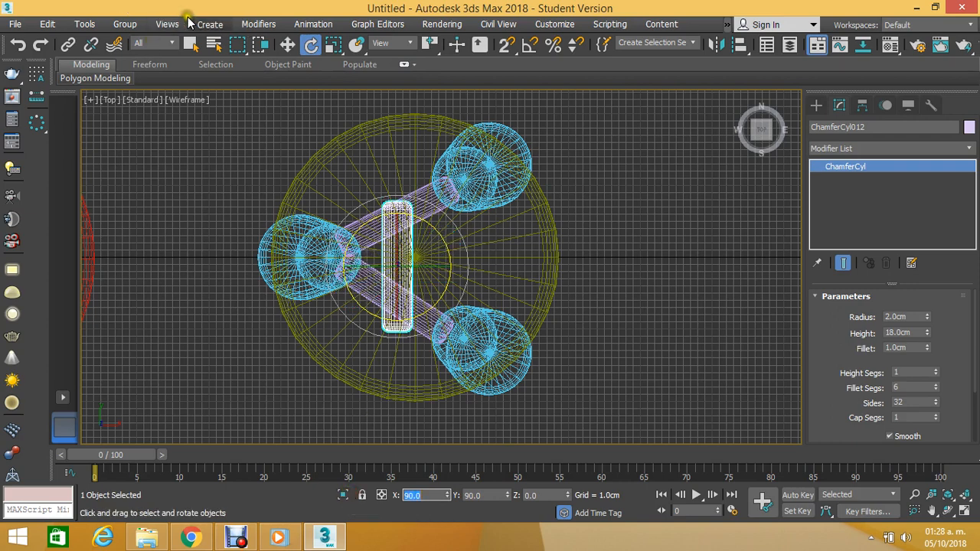
Step: Move the rotated crossbar copy between the two eastern legs to close the triangle of crossbars
click(287, 45)
drag(437, 262, 499, 226)
Step: Switch the viewport to a Perspective view with Default Shading
key(p)
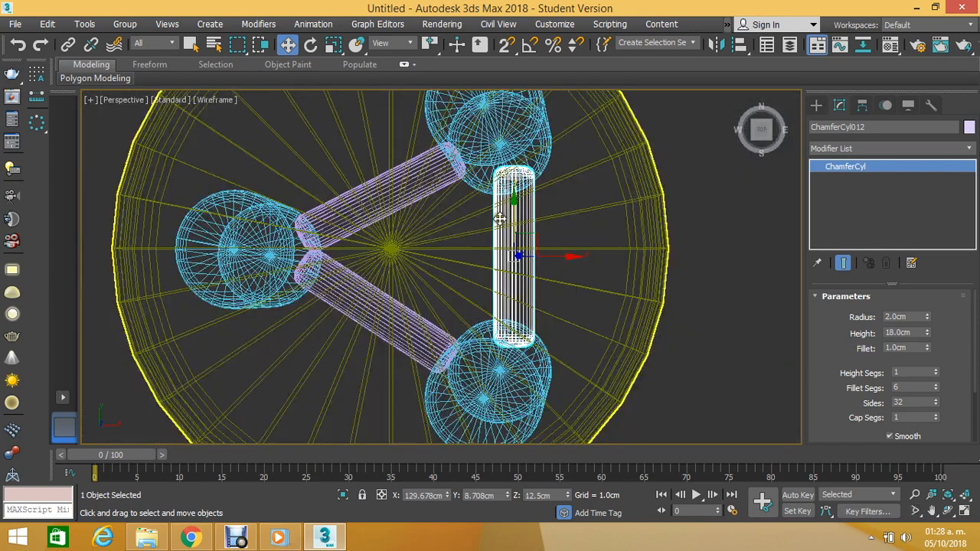
click(215, 100)
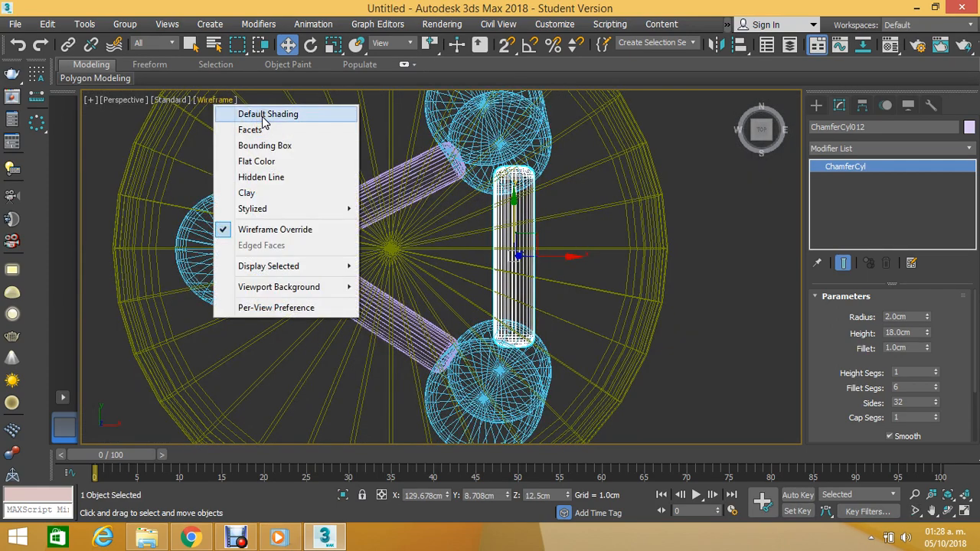
click(263, 115)
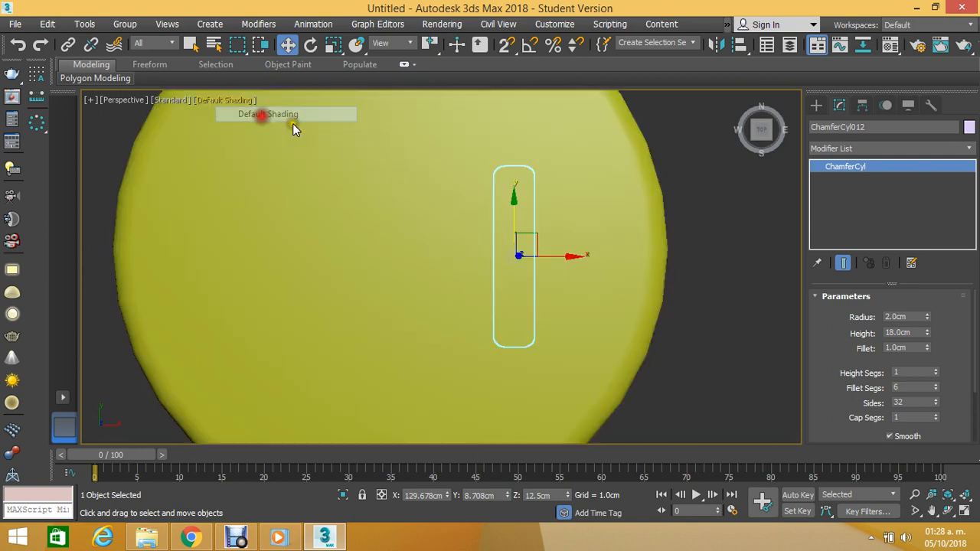
Step: Examine the three crossbars between the stool's legs from the side, up close and from a distance
click(948, 511)
drag(495, 328, 515, 196)
scroll(471, 234, up, 3)
drag(472, 234, 469, 253)
scroll(466, 258, up, 3)
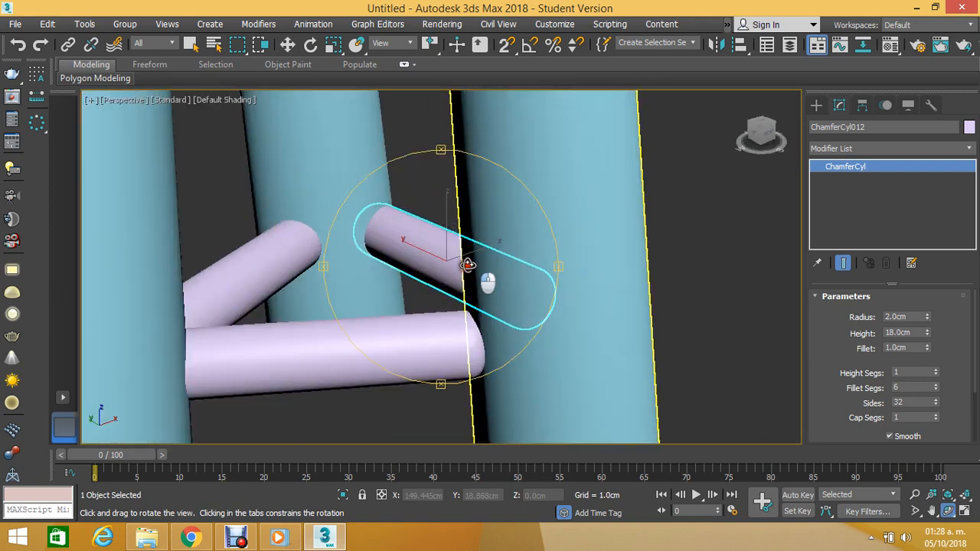
scroll(463, 256, up, 3)
scroll(455, 260, down, 10)
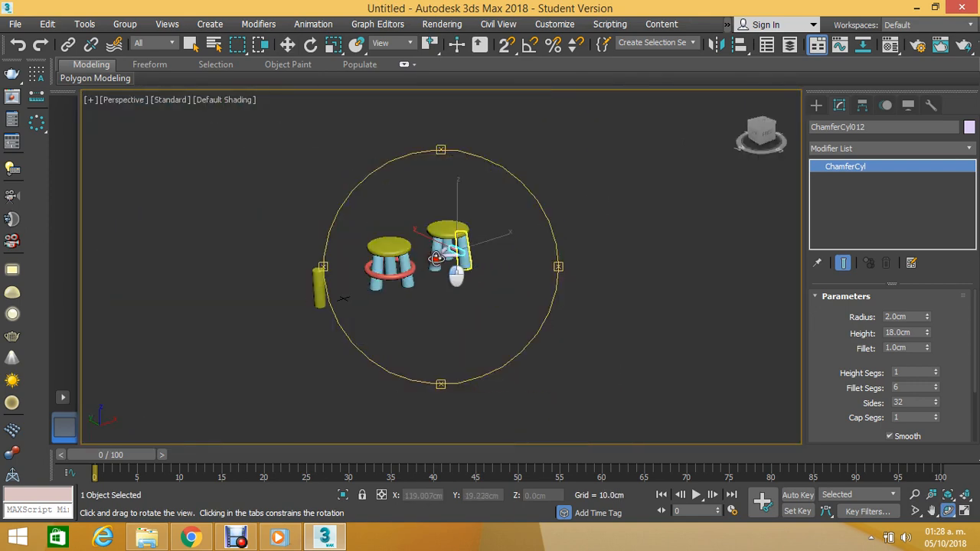
scroll(436, 258, up, 3)
scroll(425, 246, up, 2)
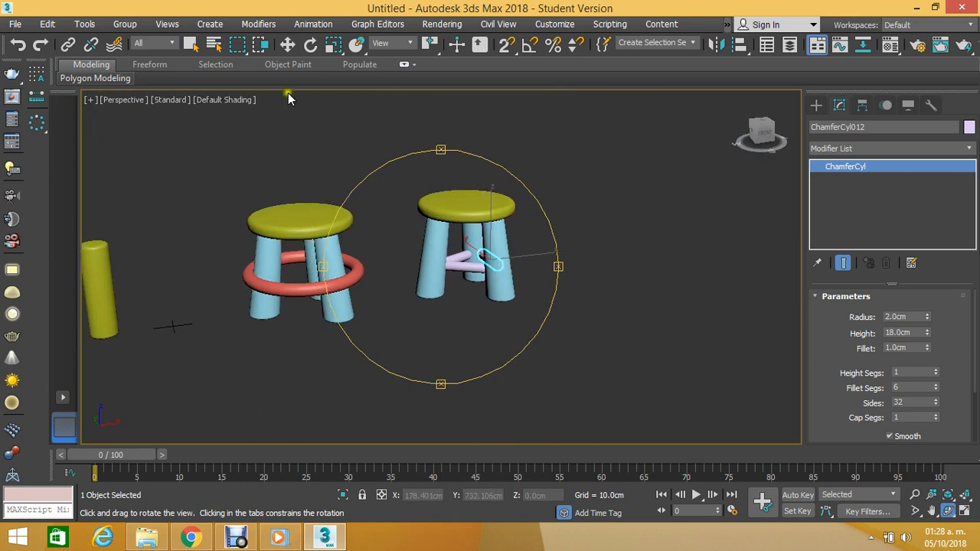
Step: Delete the red ring around the legs of the first stool
click(288, 44)
click(370, 208)
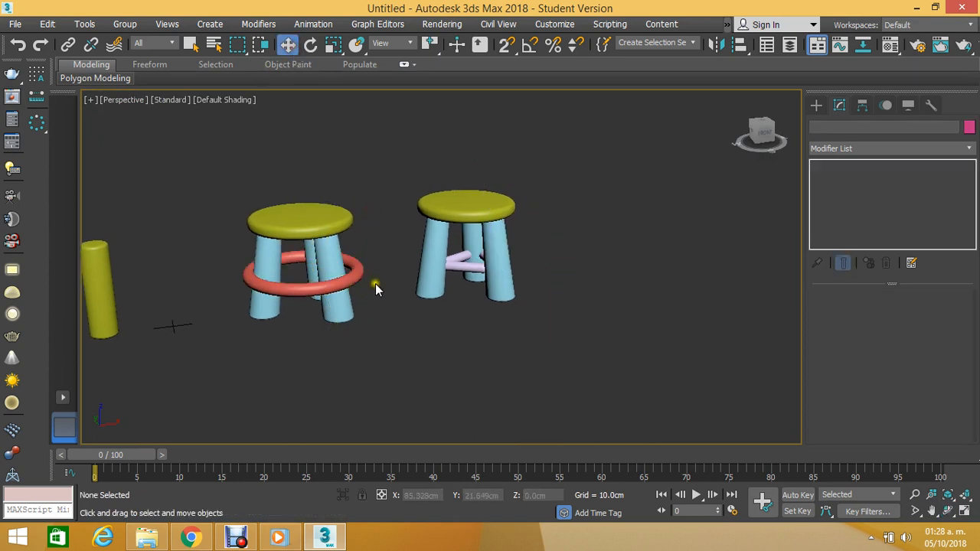
click(351, 272)
key(Delete)
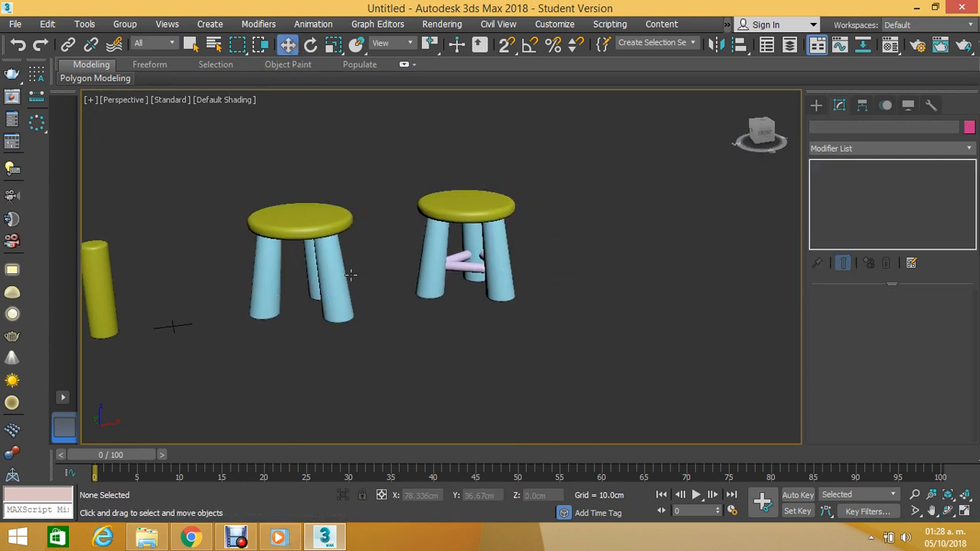
scroll(459, 261, up, 2)
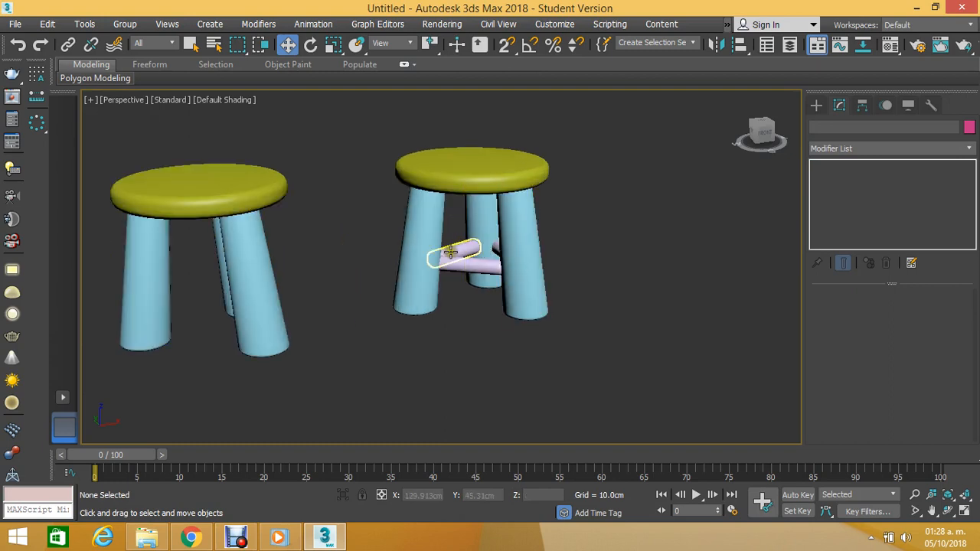
scroll(313, 197, down, 3)
scroll(470, 148, up, 2)
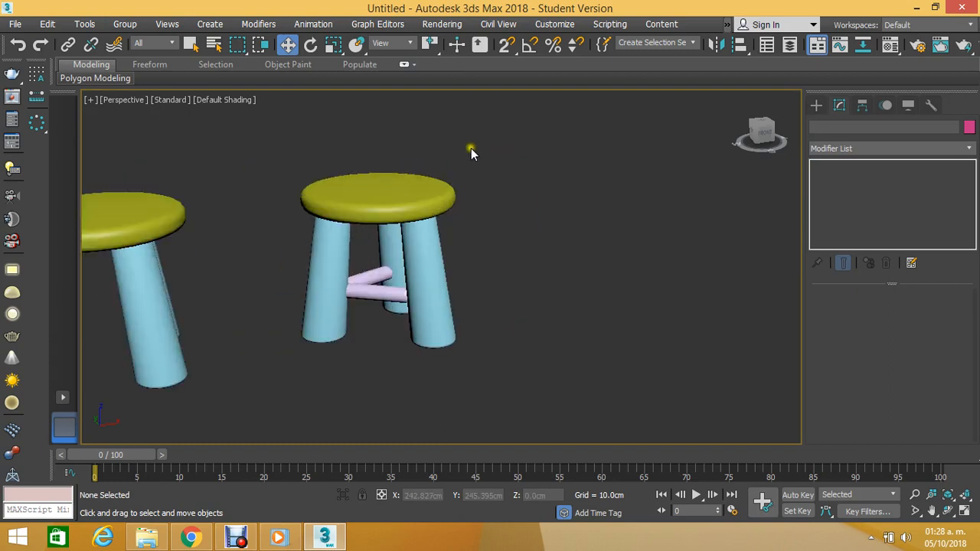
scroll(449, 160, down, 4)
scroll(451, 162, up, 5)
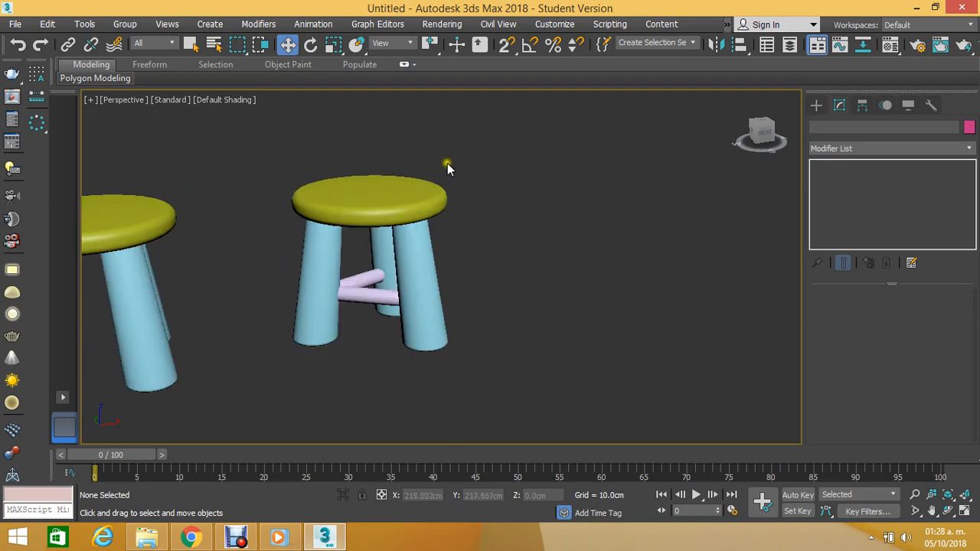
click(380, 188)
key(t)
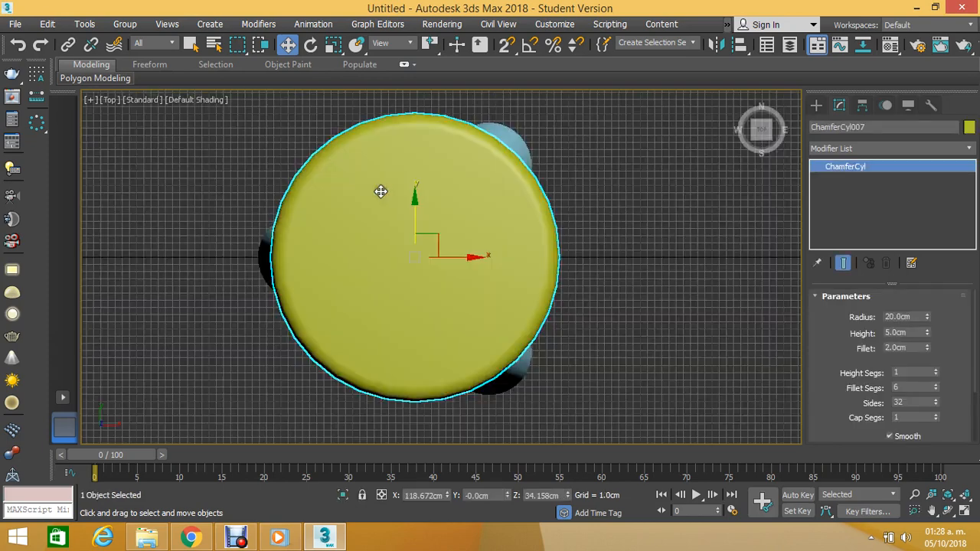
scroll(372, 192, down, 2)
scroll(368, 214, down, 3)
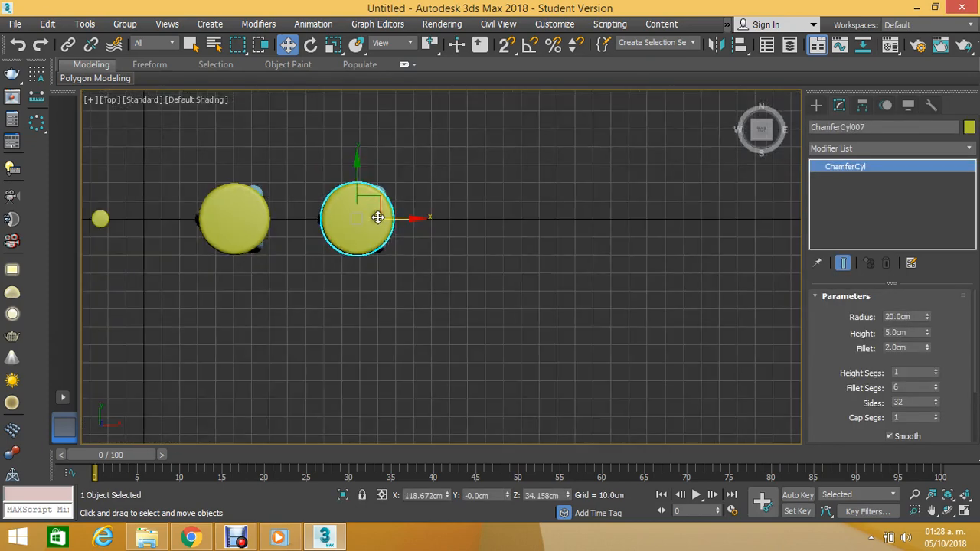
mouse_move(402, 217)
shift+mouse_down()
mouse_move(520, 216)
mouse_move(510, 219)
shift+mouse_up()
click(546, 328)
key(p)
scroll(441, 283, up, 5)
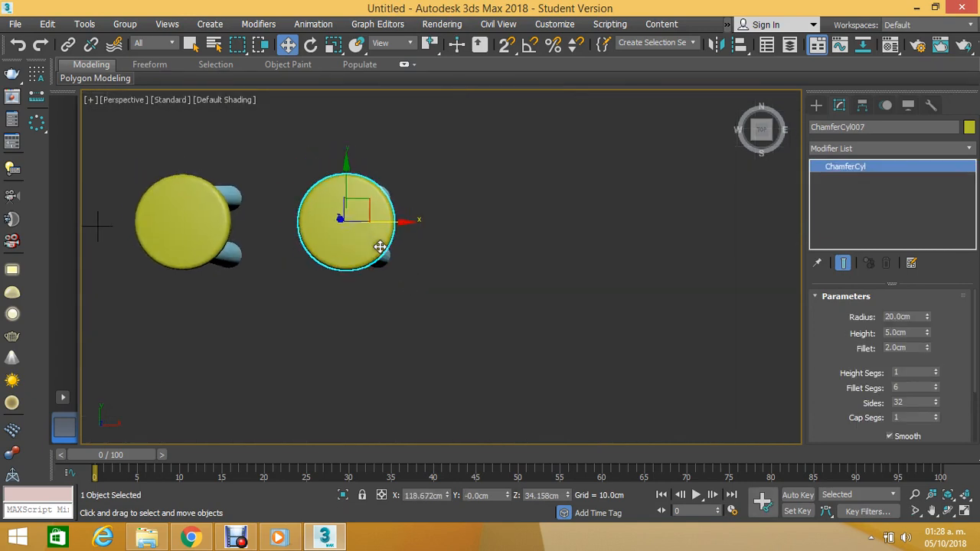
Step: Turn on Edged Faces for the shaded Perspective view
click(948, 510)
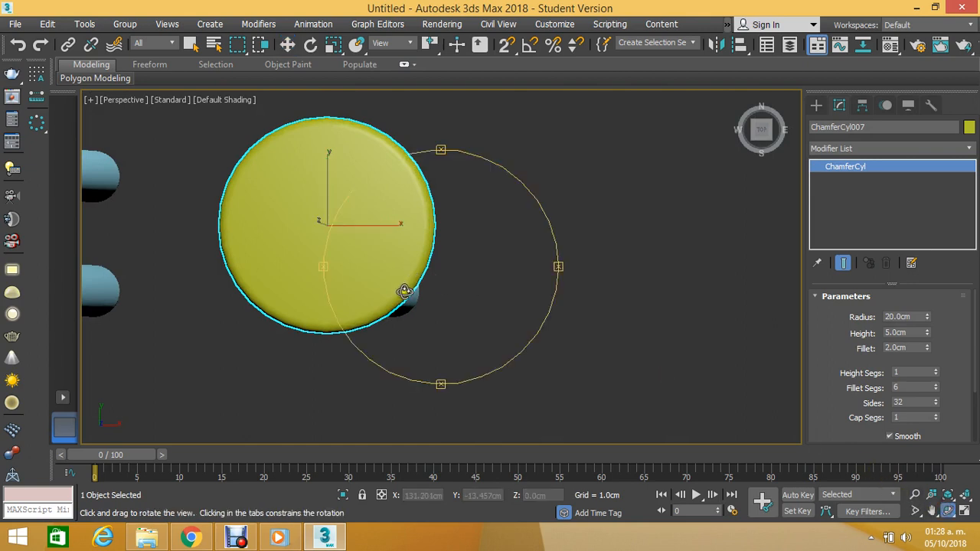
drag(405, 291, 390, 255)
scroll(442, 263, down, 5)
scroll(409, 253, down, 3)
scroll(389, 257, down, 5)
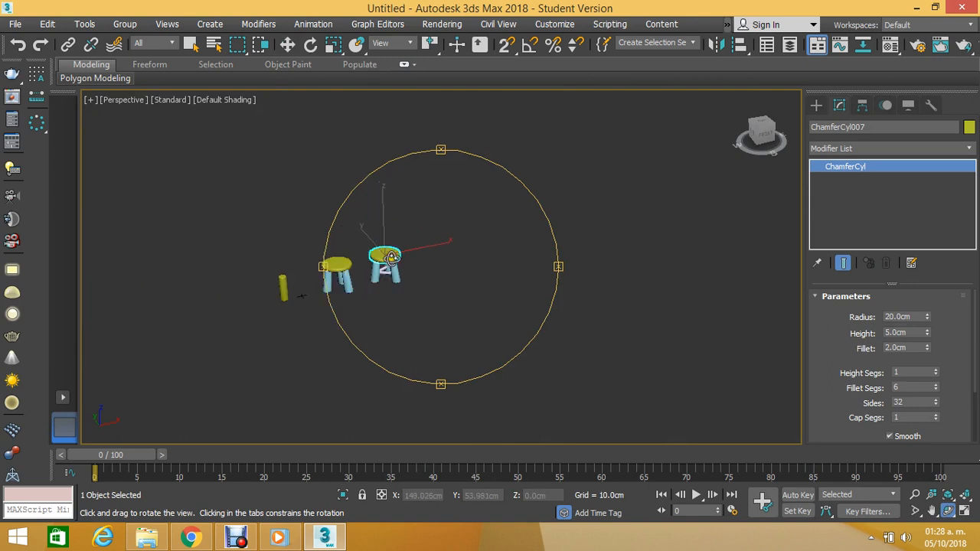
scroll(389, 258, up, 6)
click(227, 100)
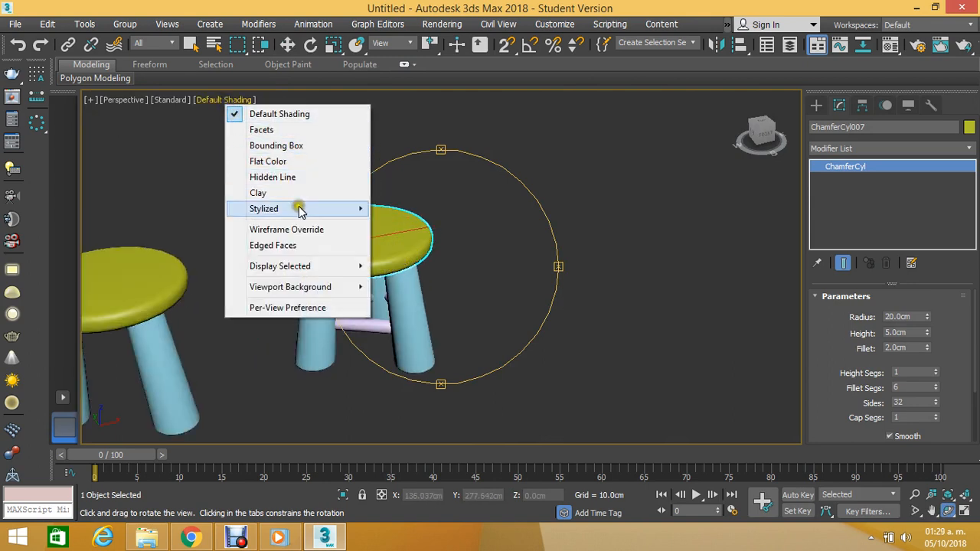
click(292, 245)
Step: Set the number of sides of the seat on the stool with crossbars to 64
drag(428, 253, 400, 271)
scroll(418, 269, down, 5)
scroll(392, 244, down, 5)
scroll(391, 244, up, 15)
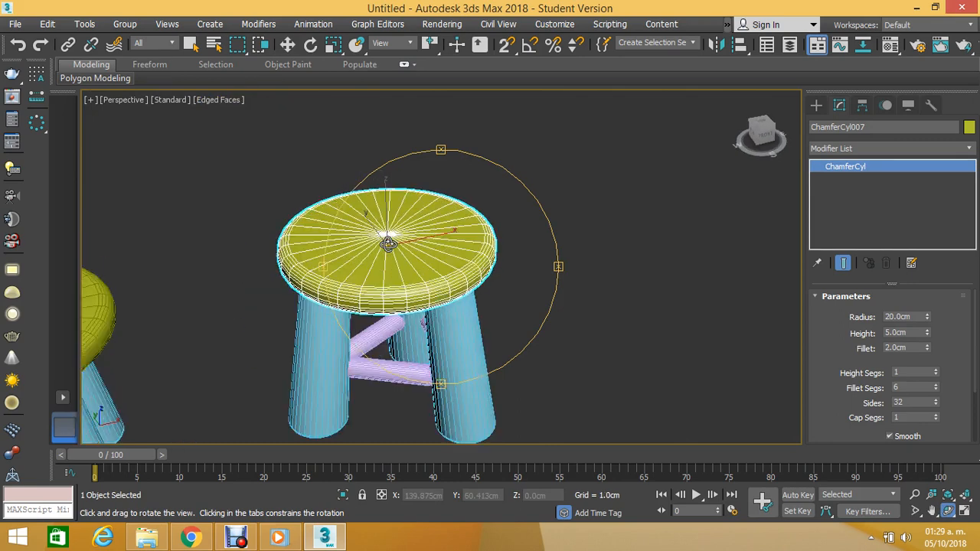
click(288, 44)
click(389, 120)
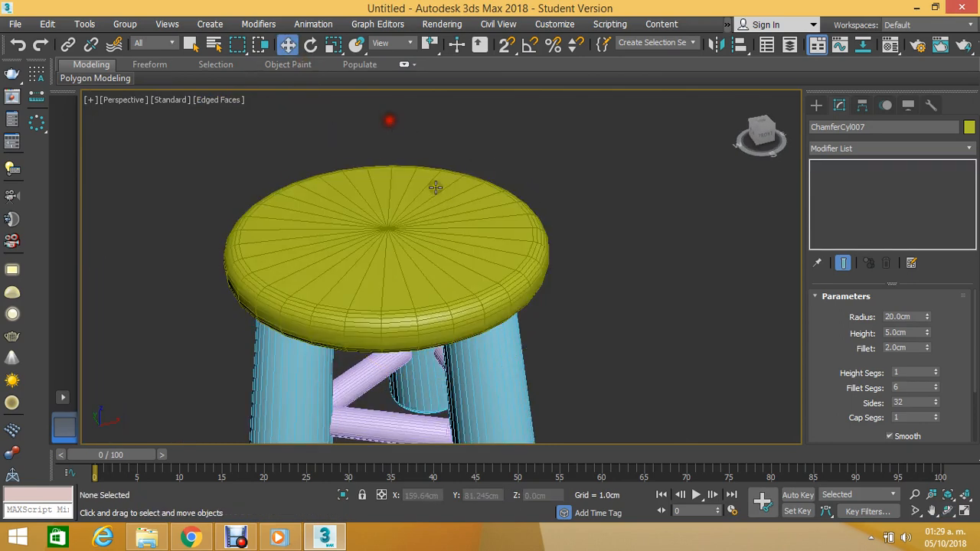
click(437, 201)
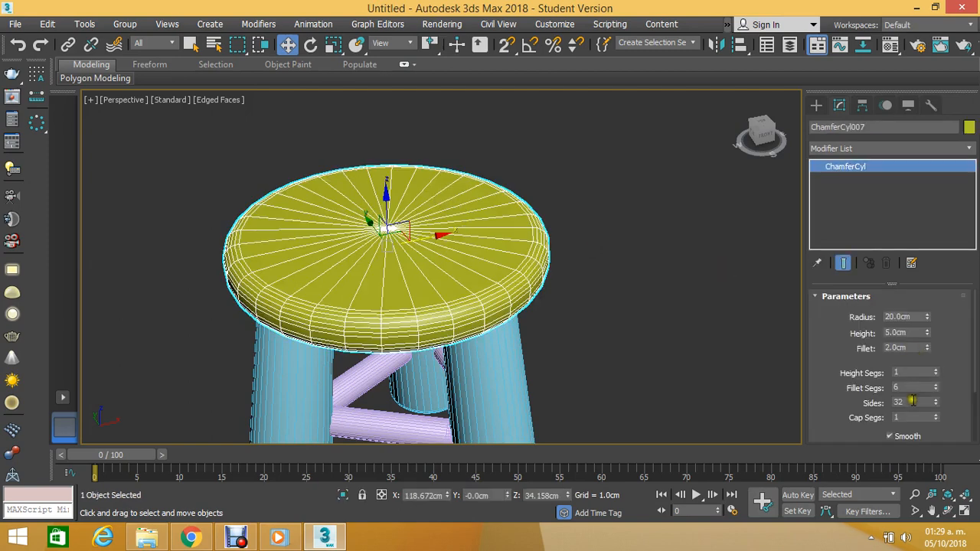
double_click(912, 401)
text(6)
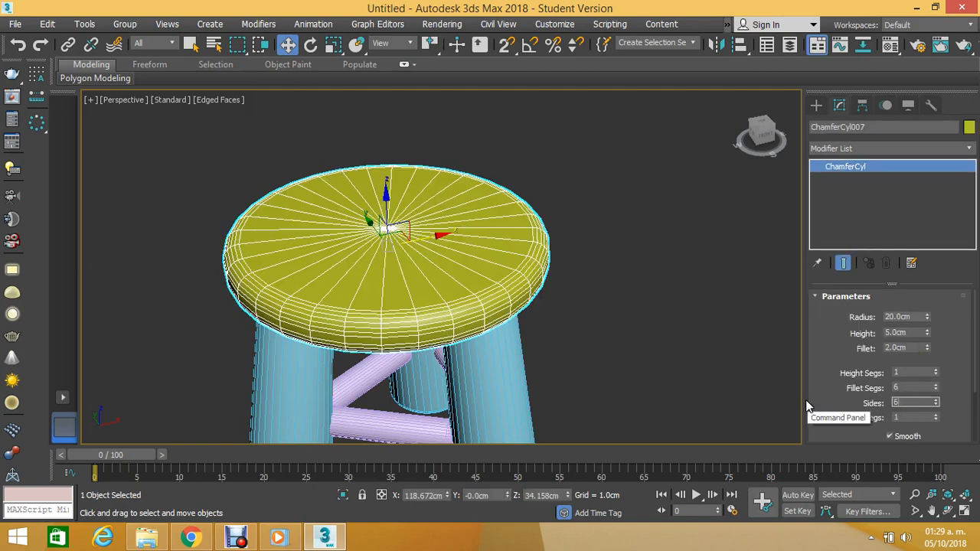
text(4)
key(Return)
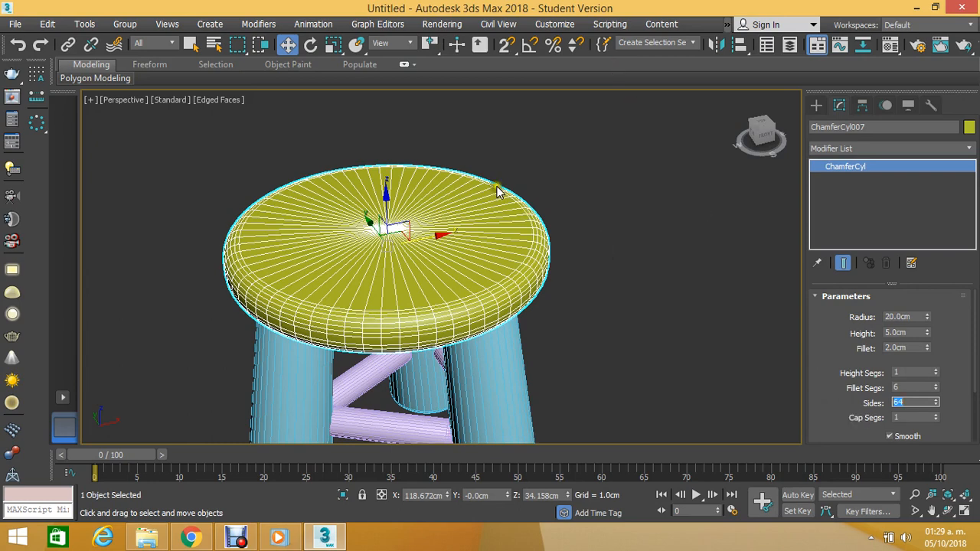
Step: Clone the 64-sided seat as a copy along the X axis, placing it beside the stool at about X 172 cm
click(431, 143)
scroll(430, 142, down, 5)
scroll(447, 174, up, 2)
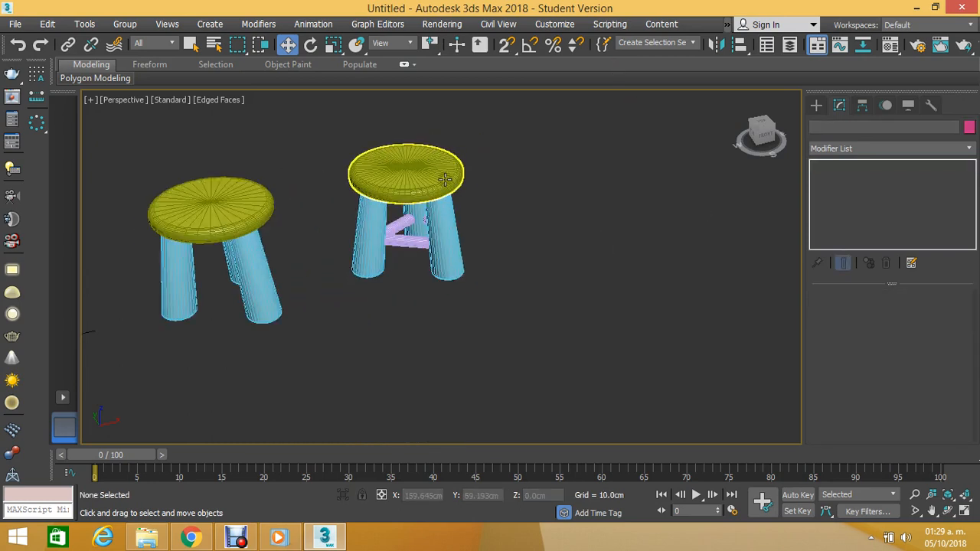
click(444, 178)
scroll(444, 178, up, 2)
scroll(351, 185, down, 3)
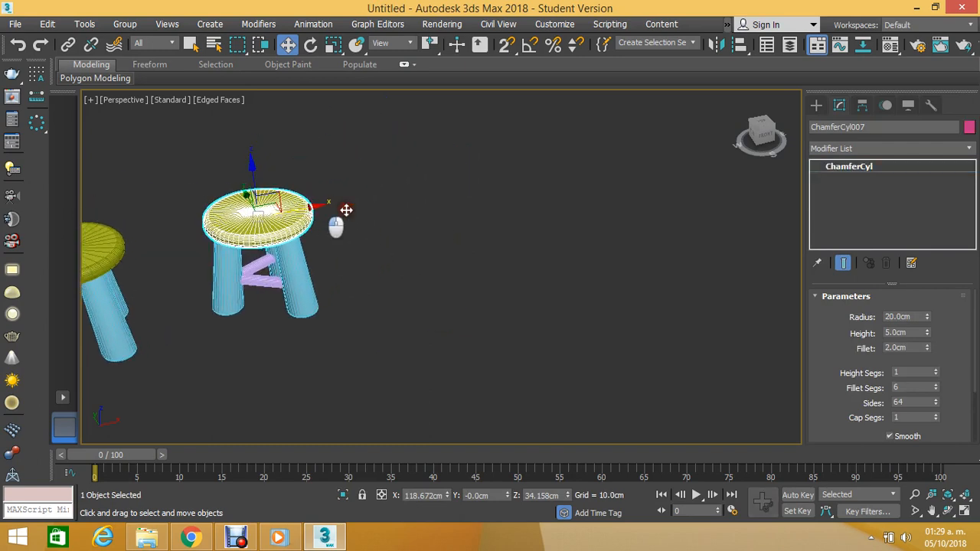
shift+drag(313, 209, 431, 213)
click(490, 329)
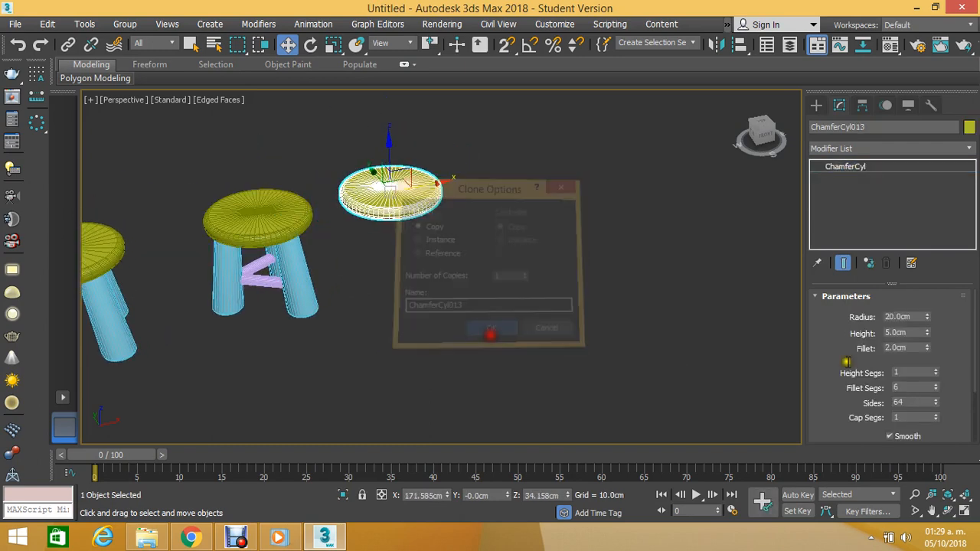
Step: Try a 40 cm radius on the copied seat disc, and settle on a radius of 30 cm
double_click(914, 317)
text(40)
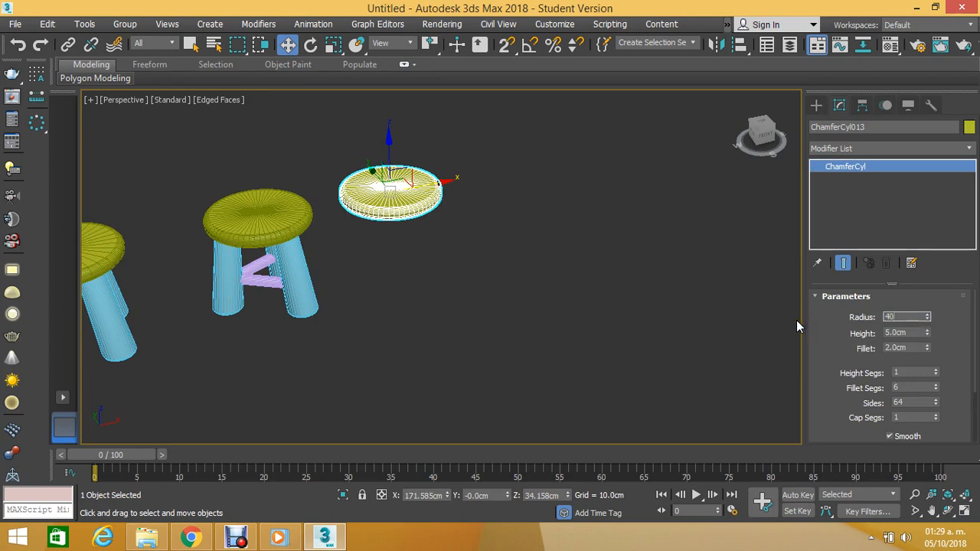
key(Return)
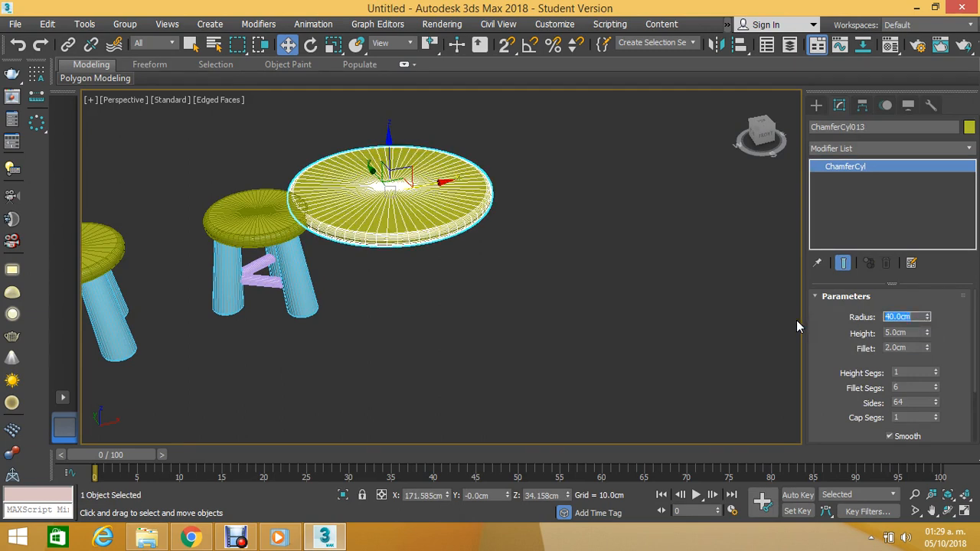
text(30)
key(Return)
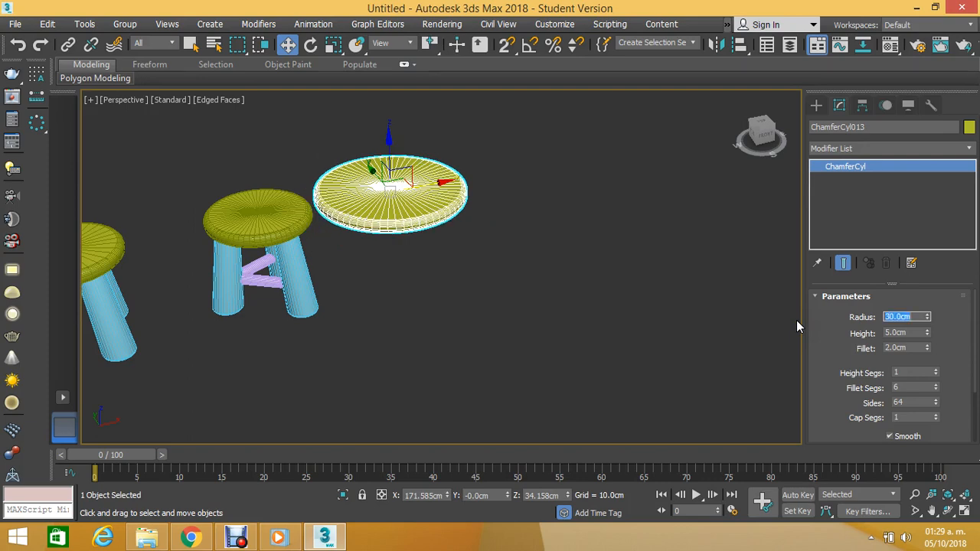
Step: In the Front view, raise the copied seat disc to about Z 60 cm
key(f)
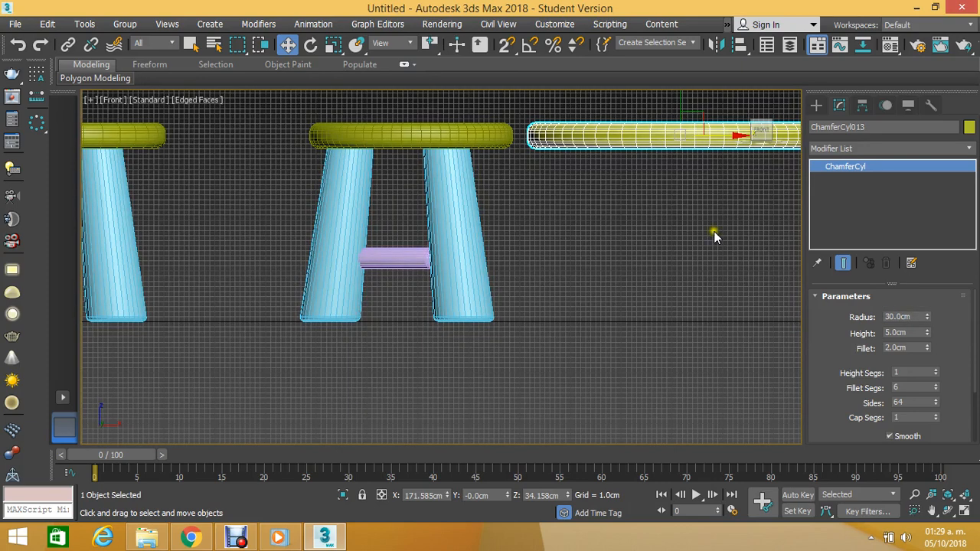
scroll(464, 204, down, 5)
scroll(556, 141, up, 3)
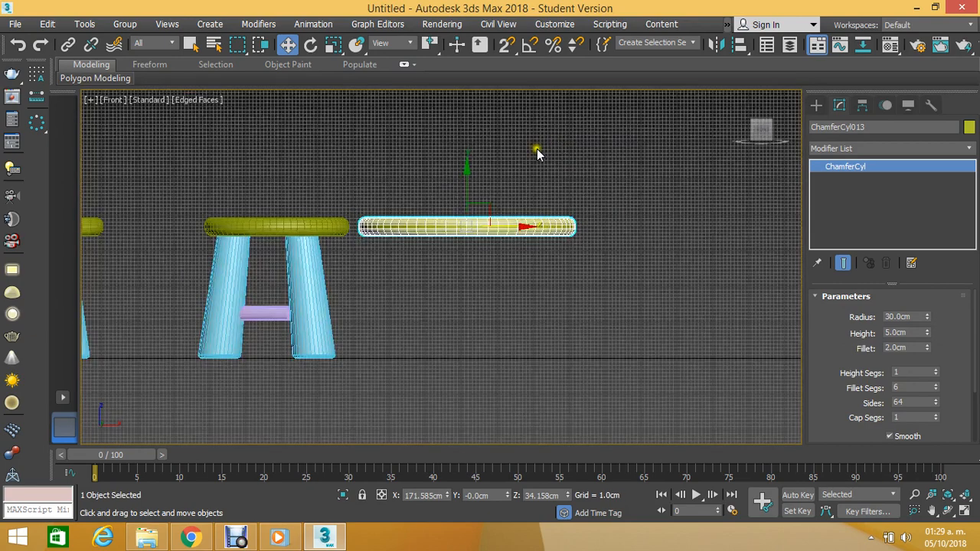
drag(467, 181, 474, 101)
scroll(482, 241, down, 3)
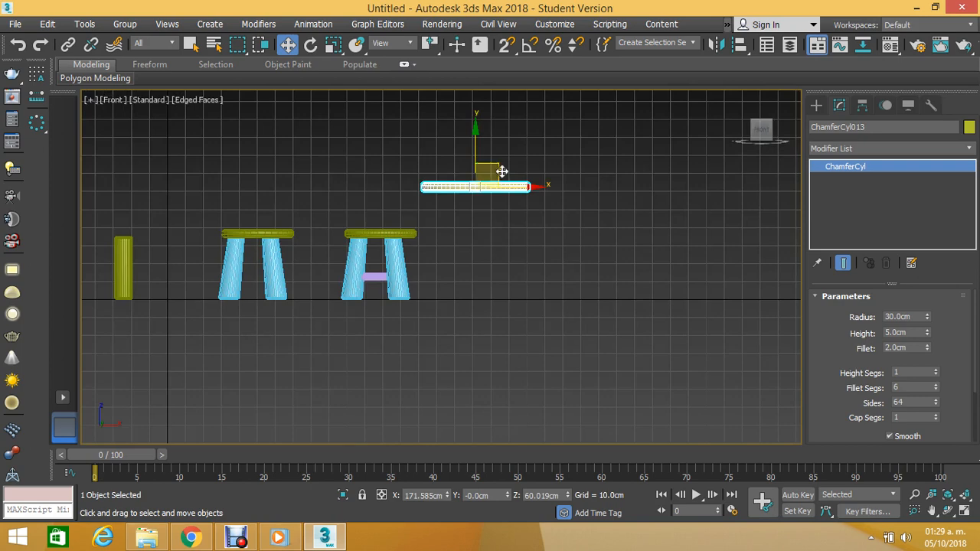
Step: Set the raised disc's radius to 35 cm and its height to 6 cm
drag(915, 320, 833, 320)
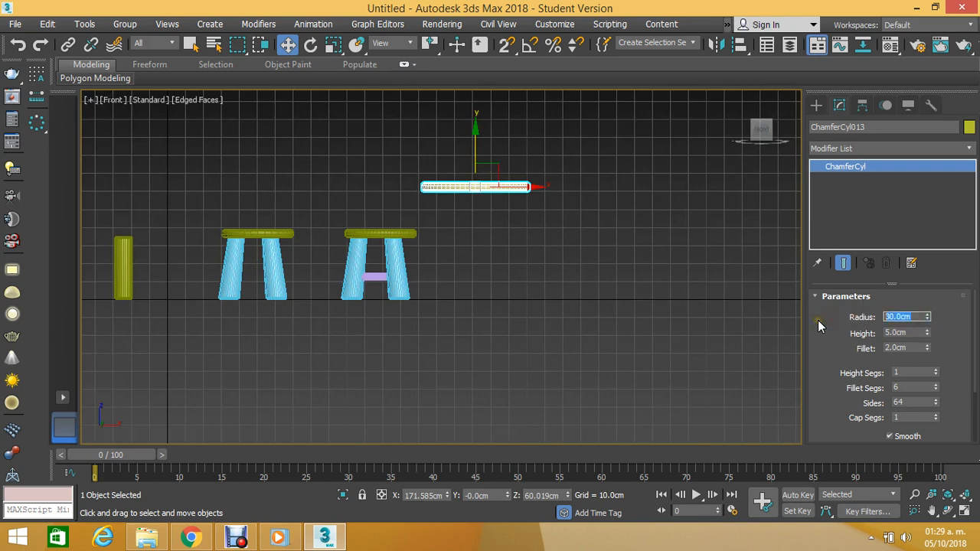
text(35)
key(Return)
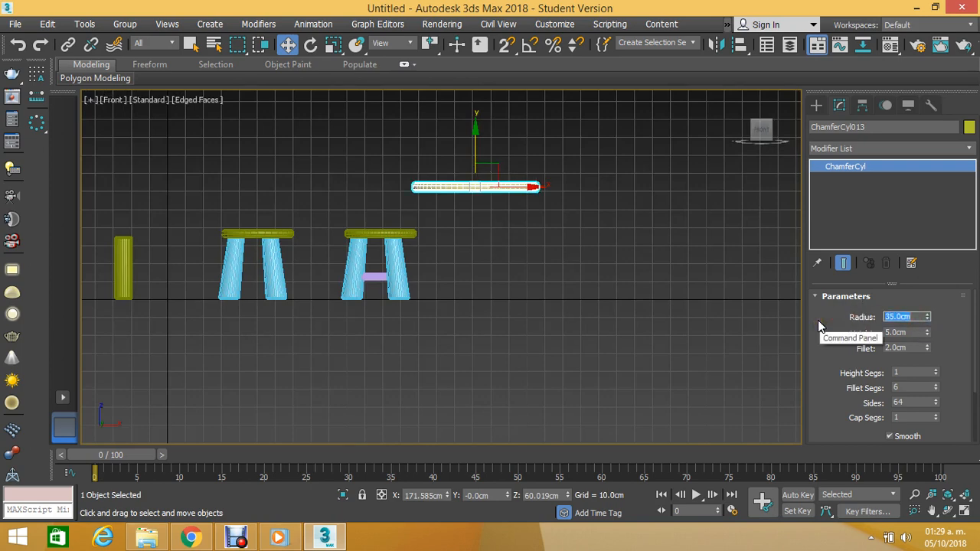
key(Tab)
text(6)
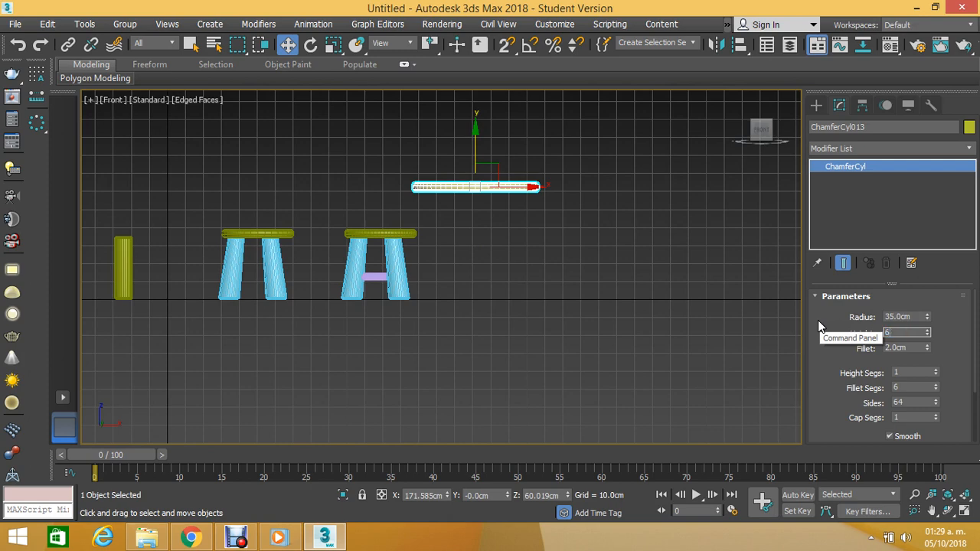
key(Return)
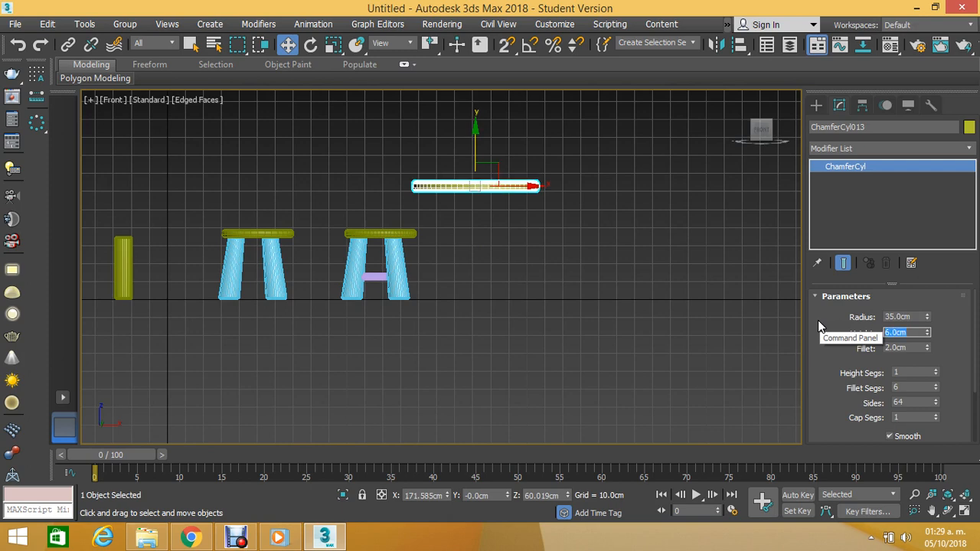
Step: Clone the slanted leg of the stool without crossbars along X, placing the copy below the large disc at about X 153 cm
scroll(540, 245, up, 4)
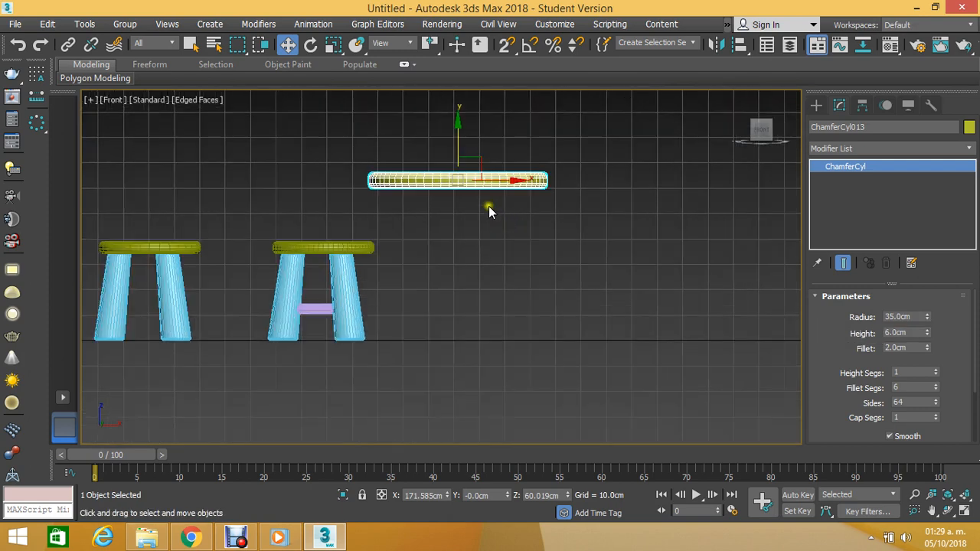
scroll(451, 199, up, 2)
scroll(451, 199, down, 4)
scroll(406, 216, up, 2)
scroll(400, 220, down, 4)
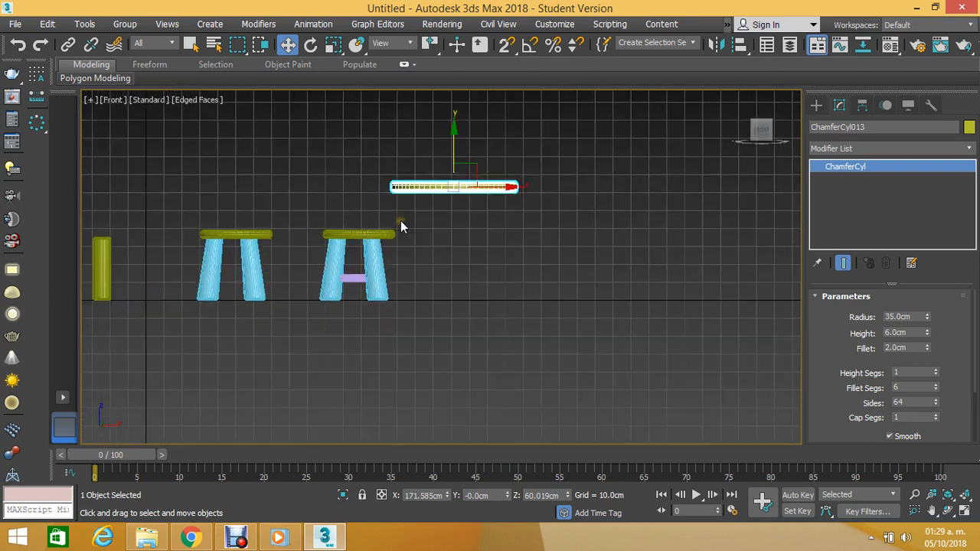
scroll(314, 254, up, 2)
click(248, 254)
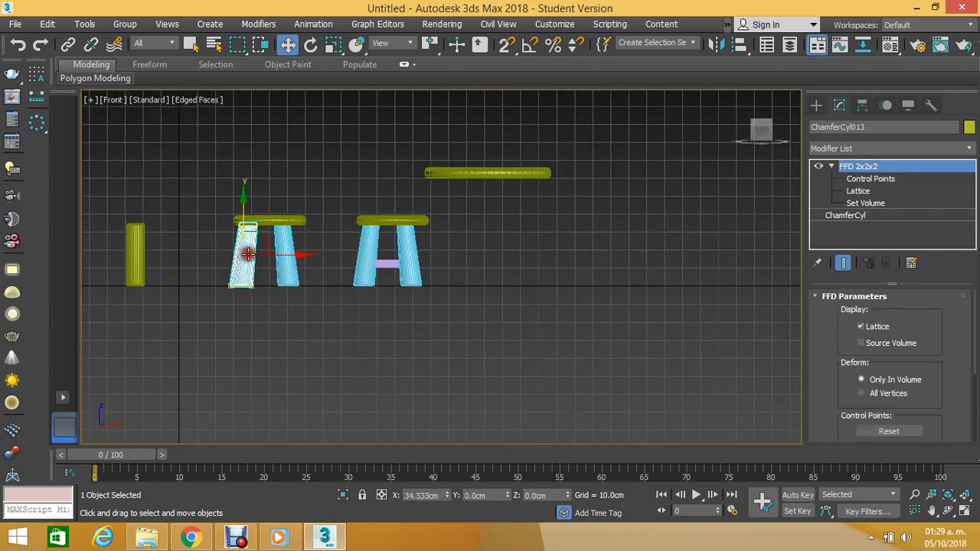
shift+drag(272, 253, 498, 257)
click(491, 329)
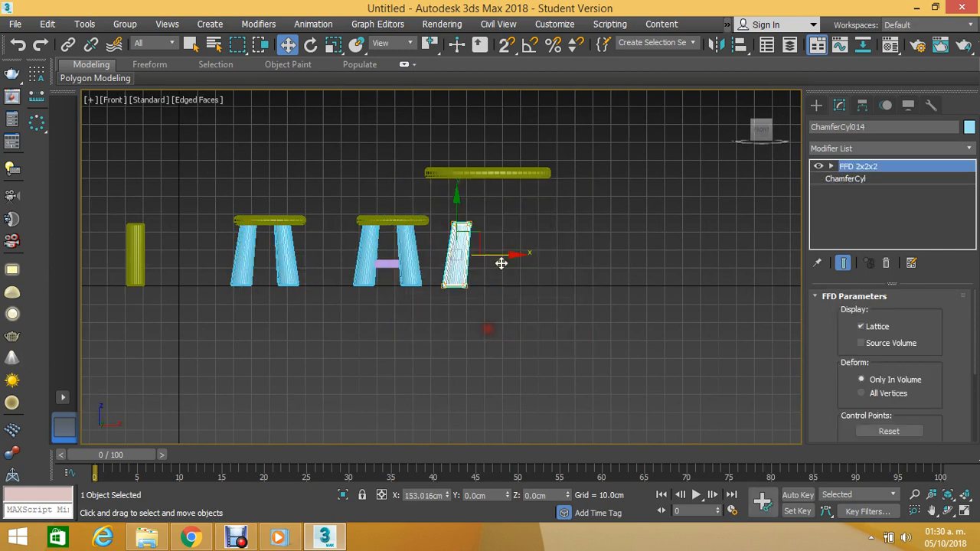
Step: Move the large disc and copied leg farther along X together, and place the leg alone at about X 166 cm
drag(510, 145, 464, 237)
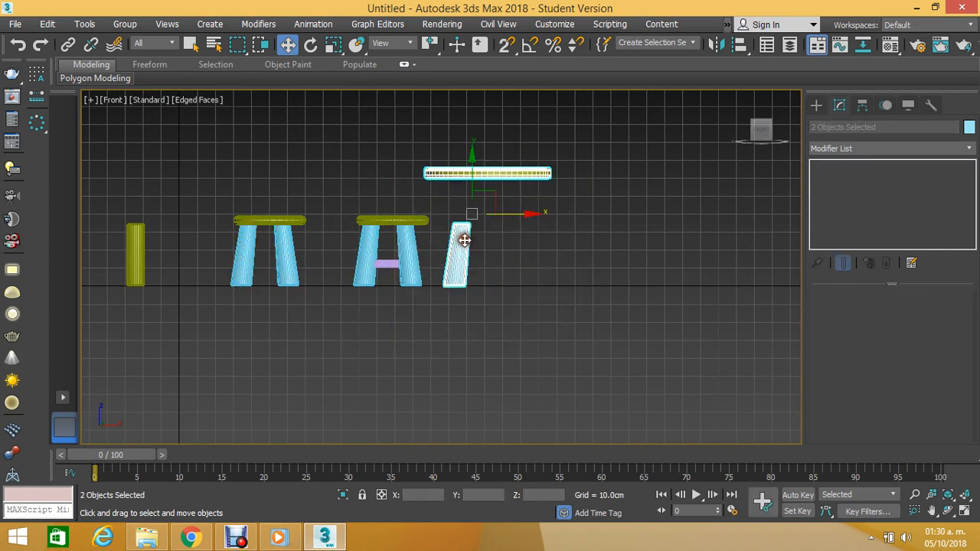
scroll(463, 236, up, 2)
drag(501, 209, 547, 209)
click(548, 254)
click(510, 258)
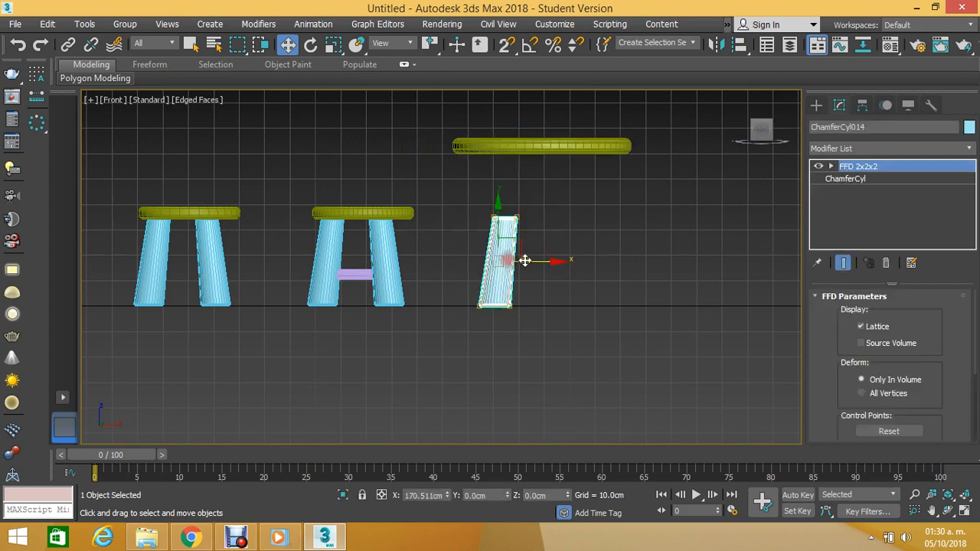
drag(535, 262, 523, 262)
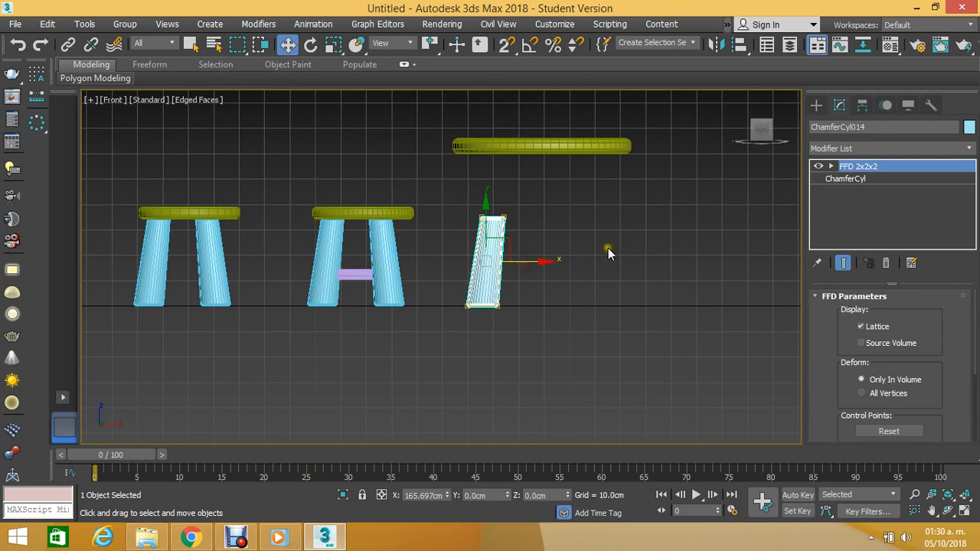
Step: Try a 55 cm height on the copied leg's base chamfer cylinder, and settle on 60 cm
click(842, 180)
drag(909, 333, 854, 336)
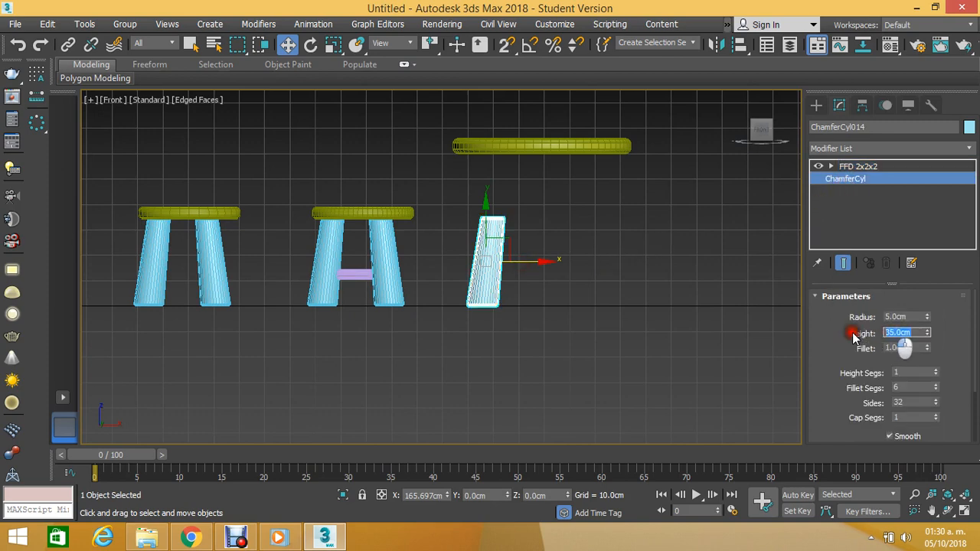
text(55)
key(Return)
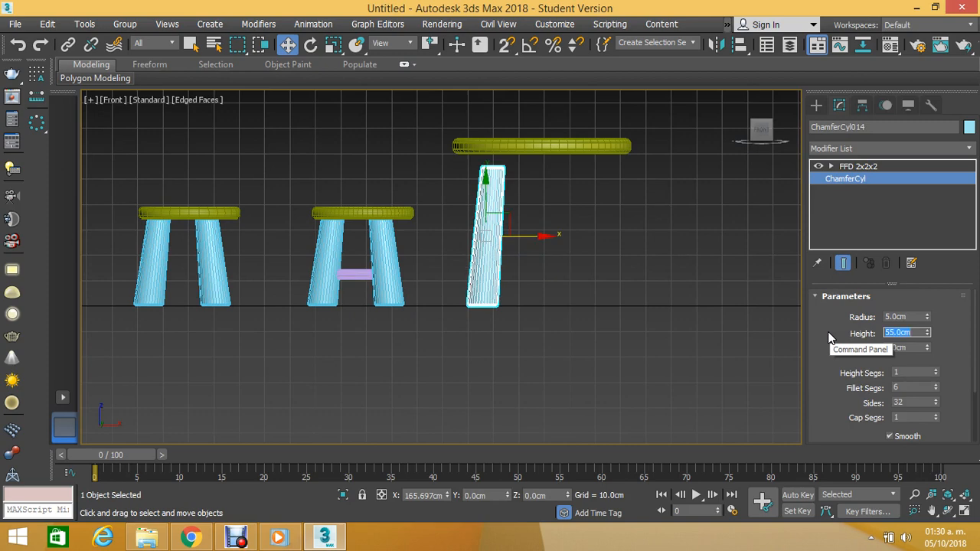
text(60)
key(Return)
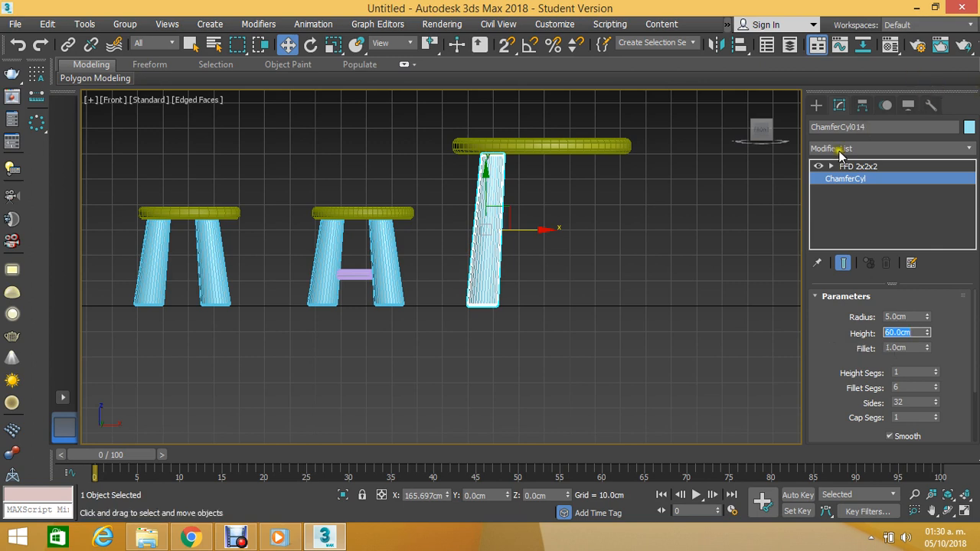
Step: With the long leg selected at its FFD level, switch to the Top view and display it in wireframe
click(857, 167)
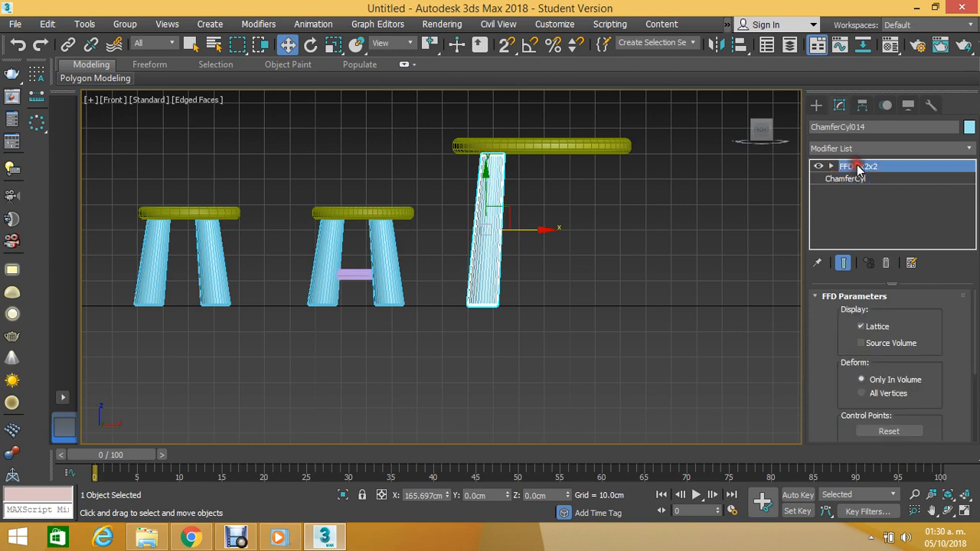
click(679, 198)
click(489, 219)
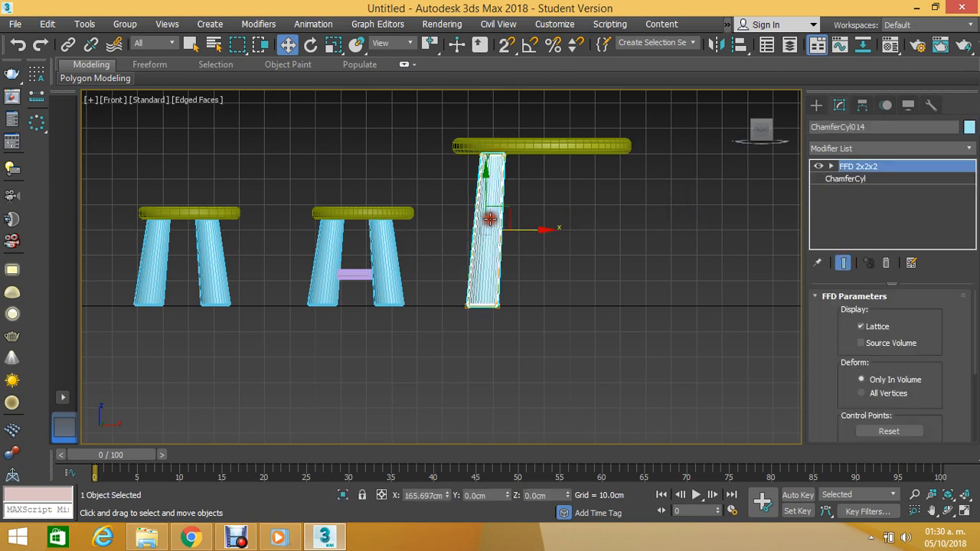
key(t)
middle_drag(376, 186, 372, 186)
scroll(372, 186, down, 6)
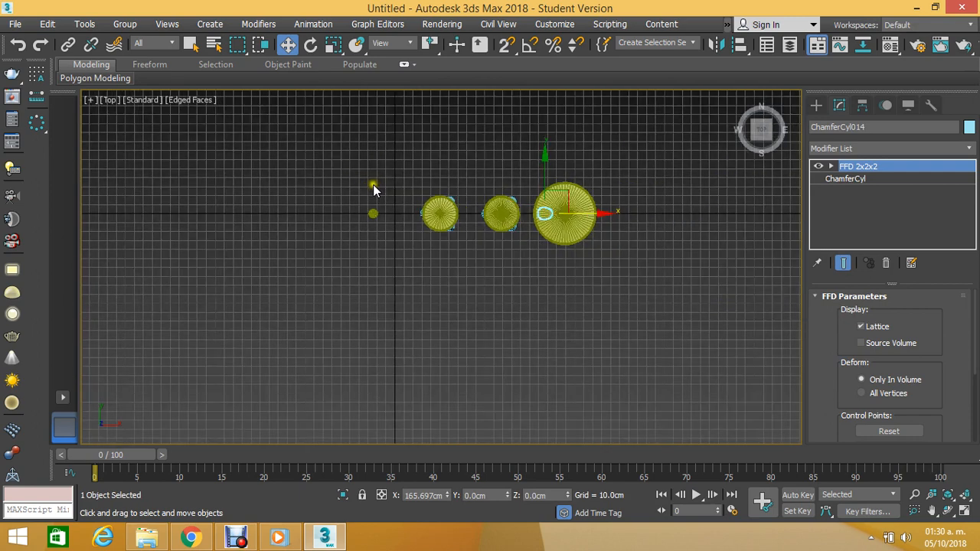
scroll(545, 199, up, 6)
click(191, 101)
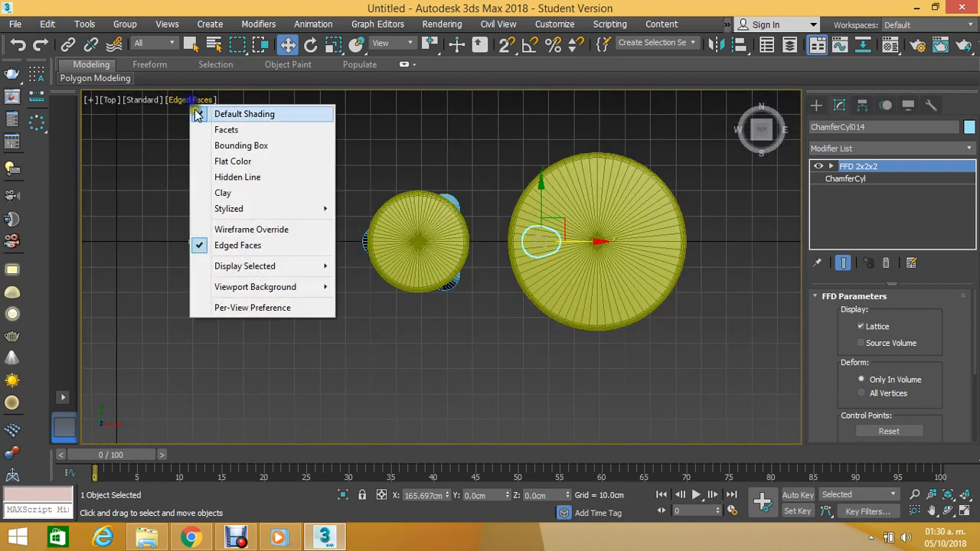
click(238, 229)
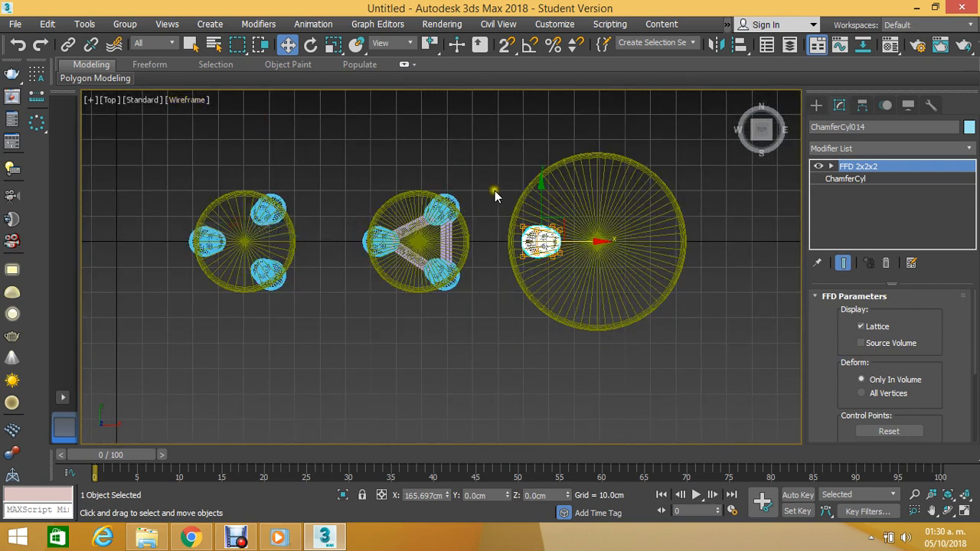
scroll(498, 192, up, 4)
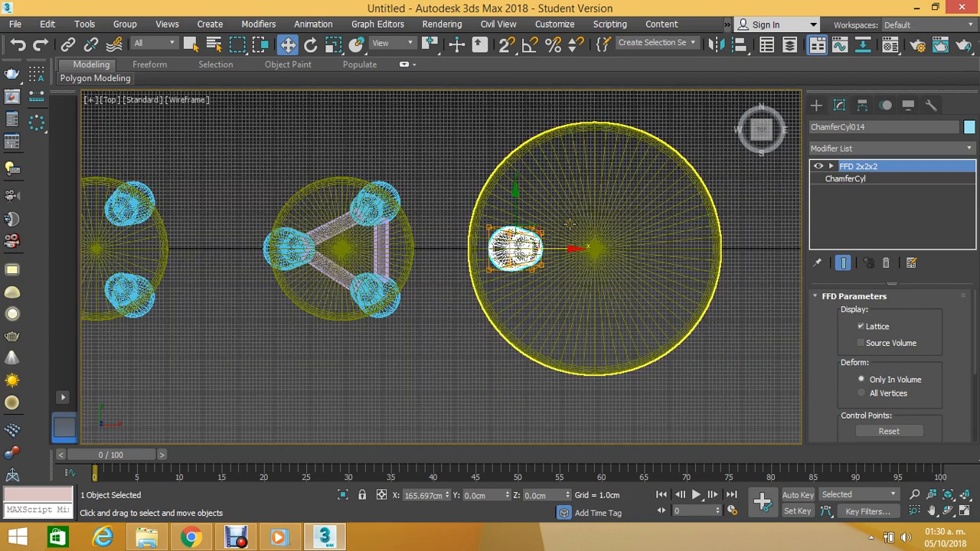
middle_drag(569, 223, 508, 219)
scroll(507, 219, down, 4)
scroll(508, 219, up, 4)
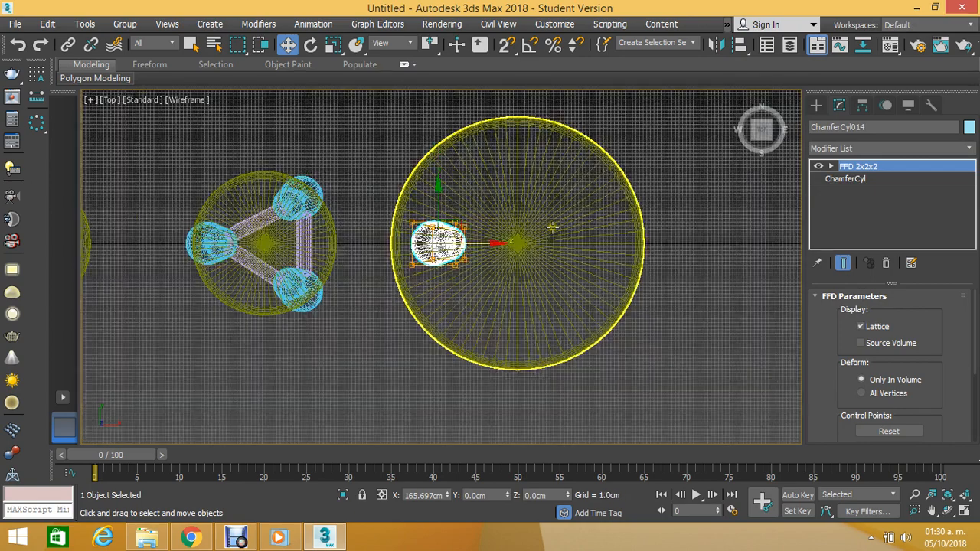
Step: Try shifting the upper FFD control points of the long leg along X, and undo the move
click(897, 166)
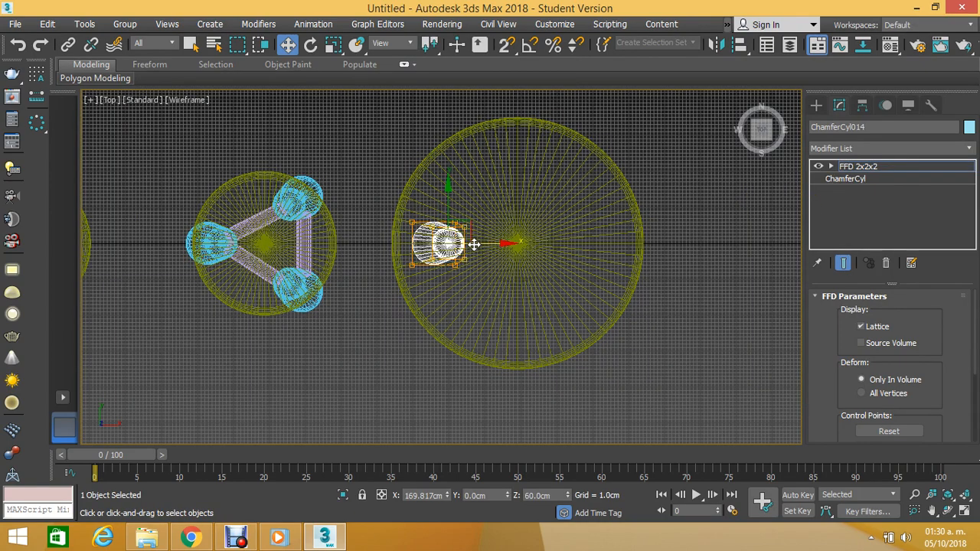
drag(473, 244, 594, 243)
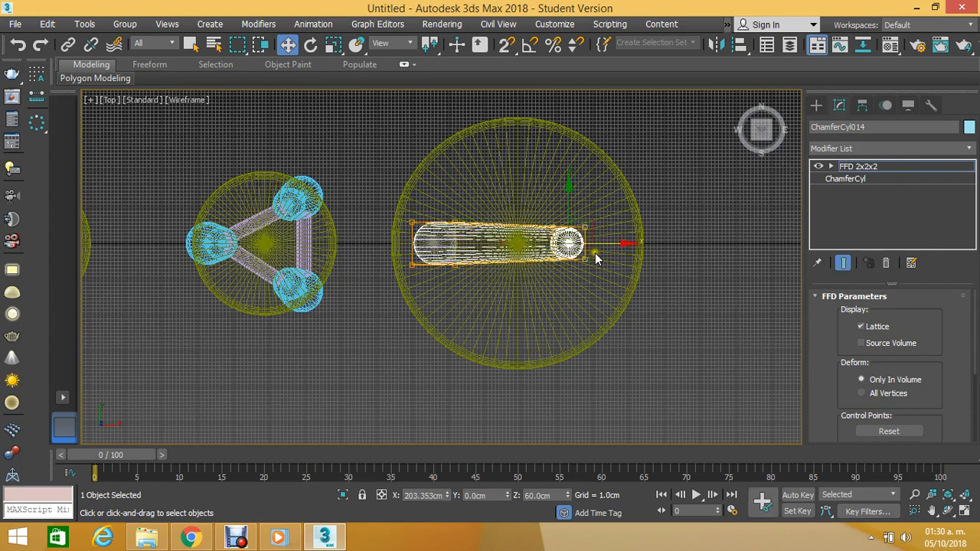
key(ctrl+z)
click(688, 298)
click(443, 245)
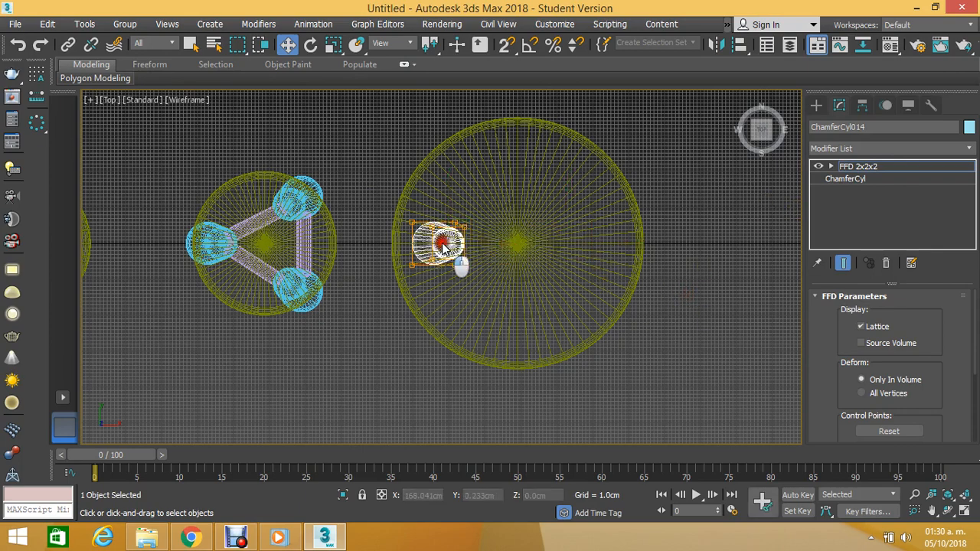
click(715, 247)
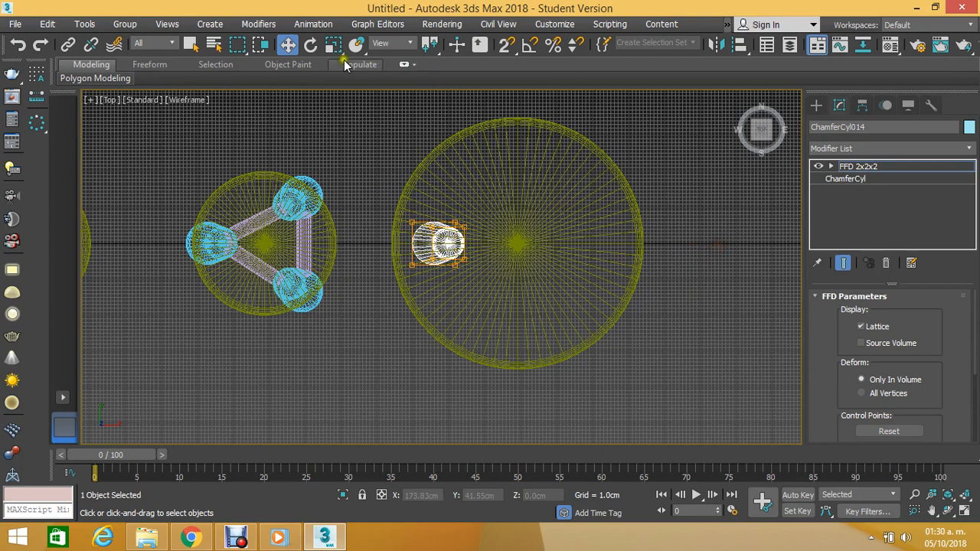
click(816, 104)
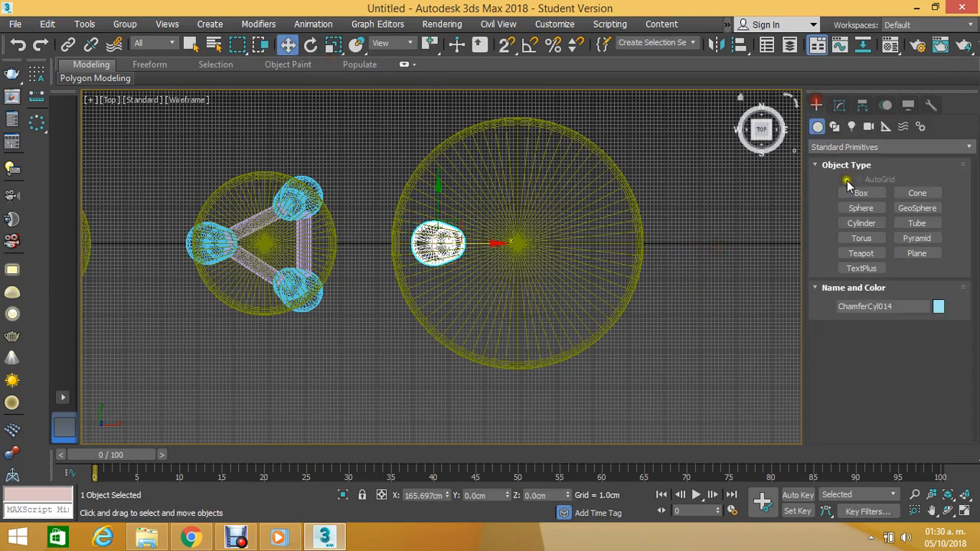
click(860, 208)
drag(675, 233, 693, 199)
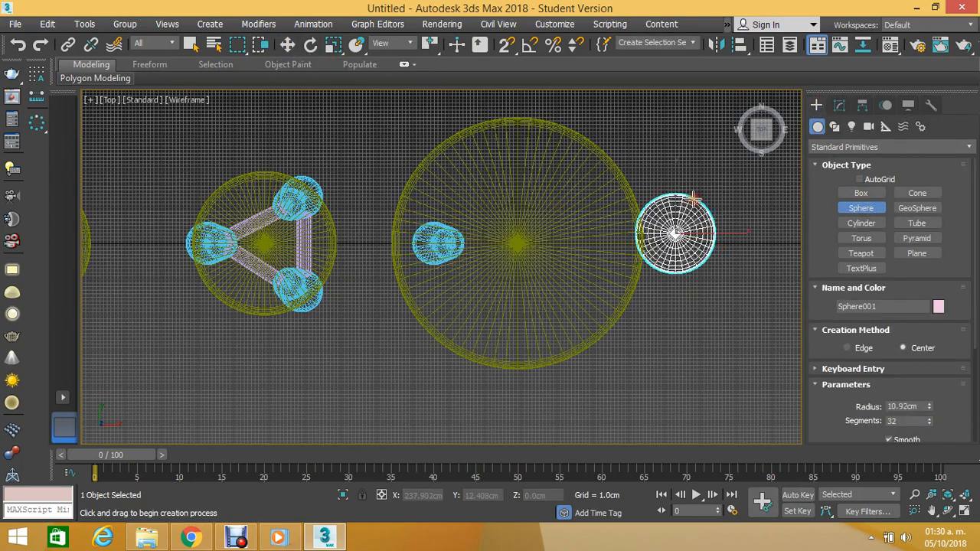
right_click(692, 199)
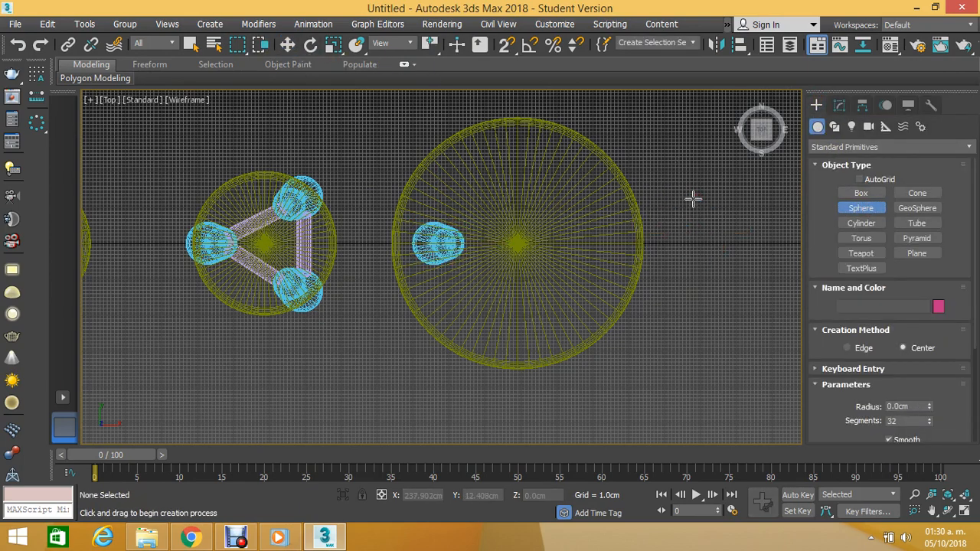
Step: Mirror a copy of the long leg about the X axis, and move it along X to about 217 cm
click(289, 44)
scroll(451, 256, up, 2)
click(433, 244)
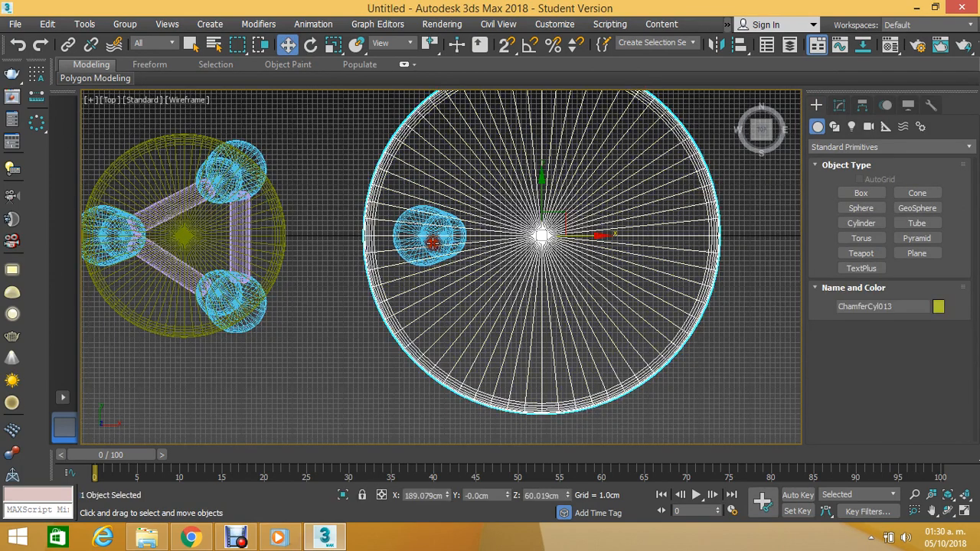
click(434, 243)
scroll(432, 229, down, 4)
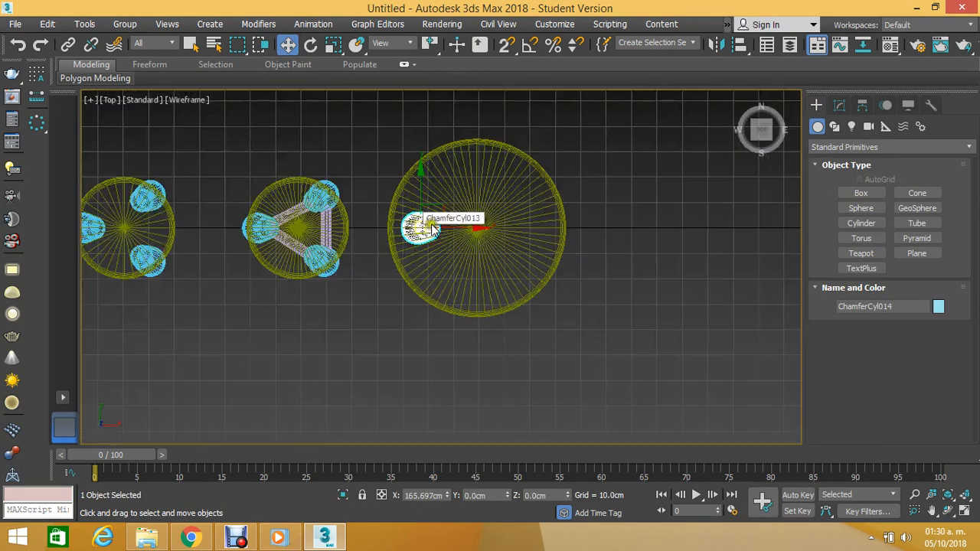
scroll(432, 230, up, 2)
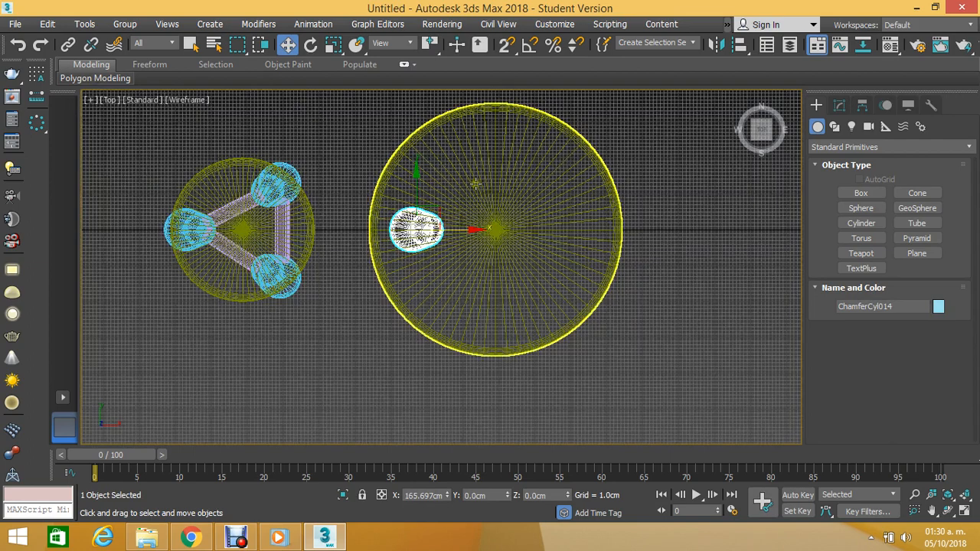
click(712, 46)
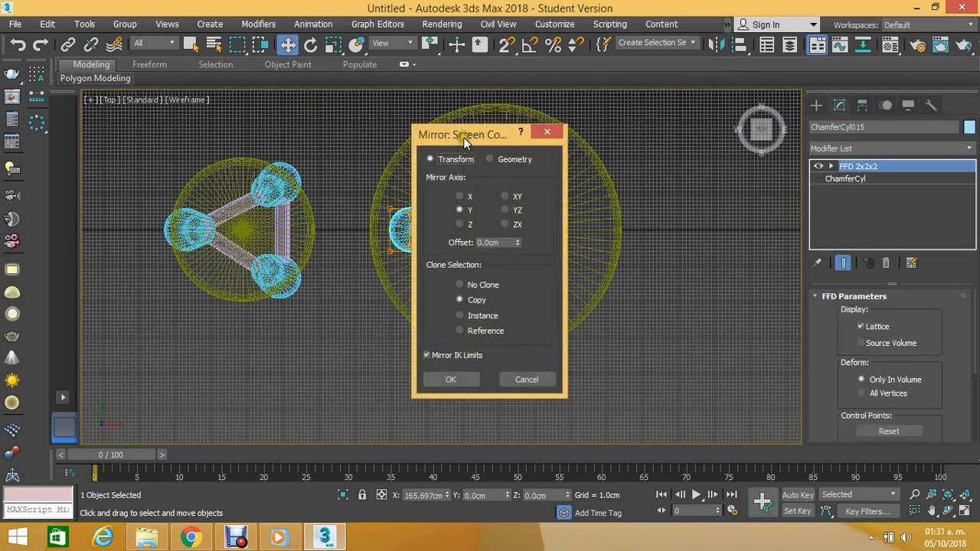
drag(463, 137, 694, 141)
click(690, 201)
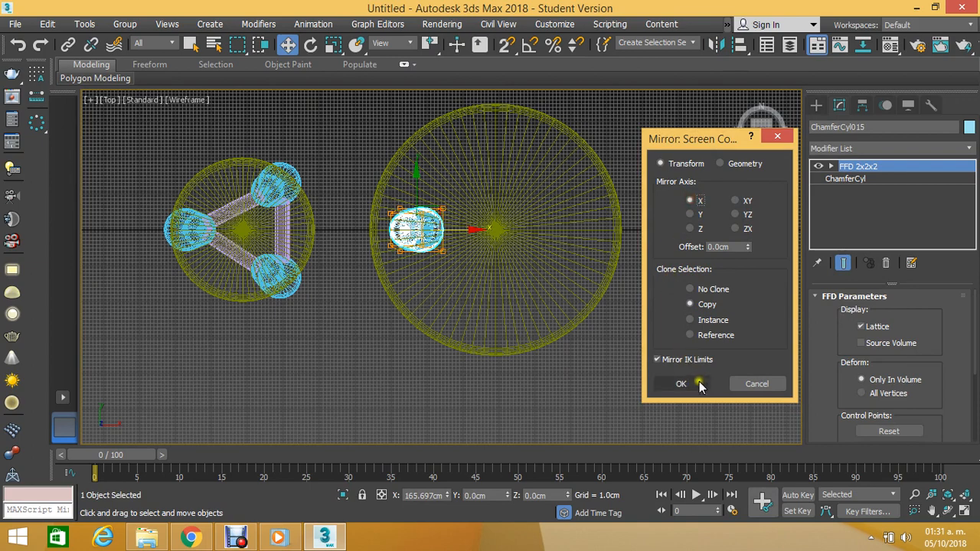
click(697, 384)
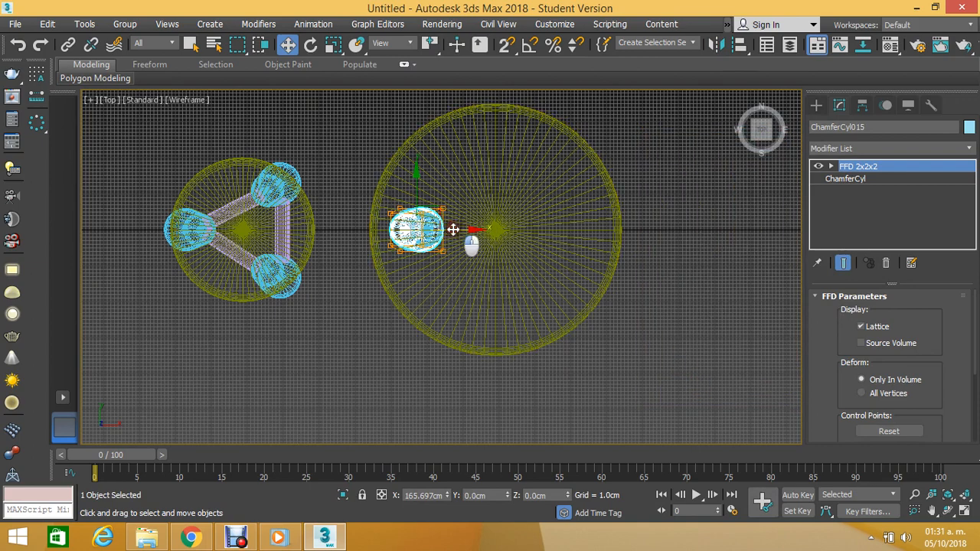
drag(453, 230, 629, 229)
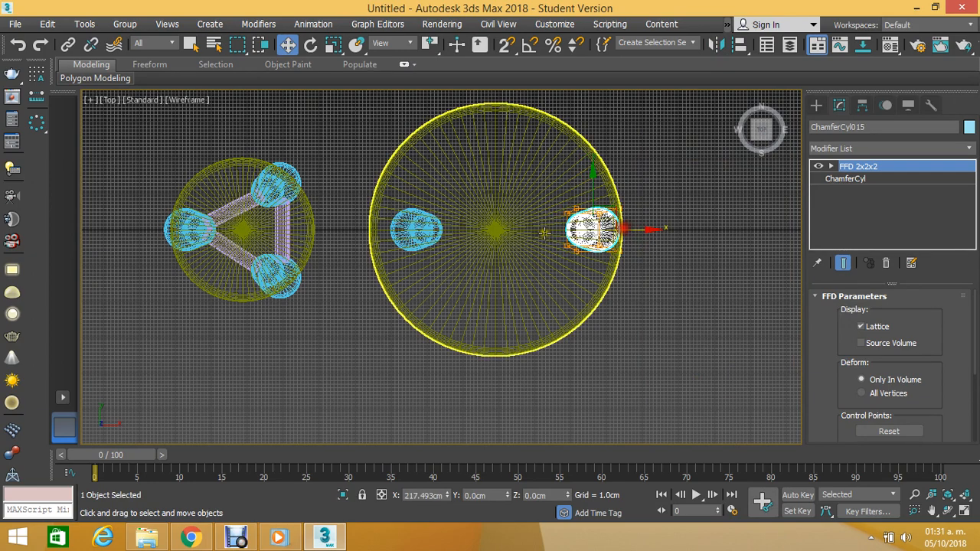
Step: Move the original long leg outward to the large disc's edge, at about X 160.5 cm
click(361, 268)
scroll(393, 233, up, 5)
click(392, 234)
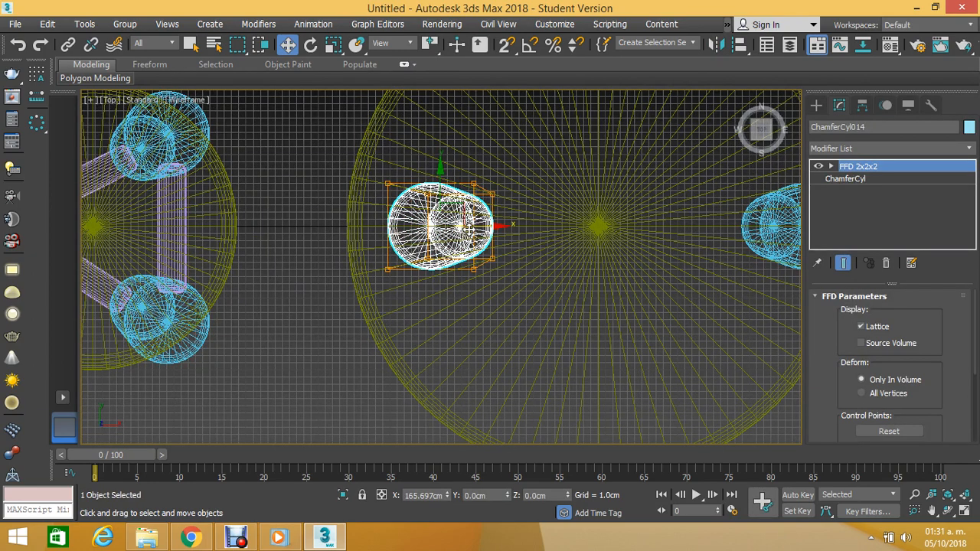
drag(466, 228, 431, 234)
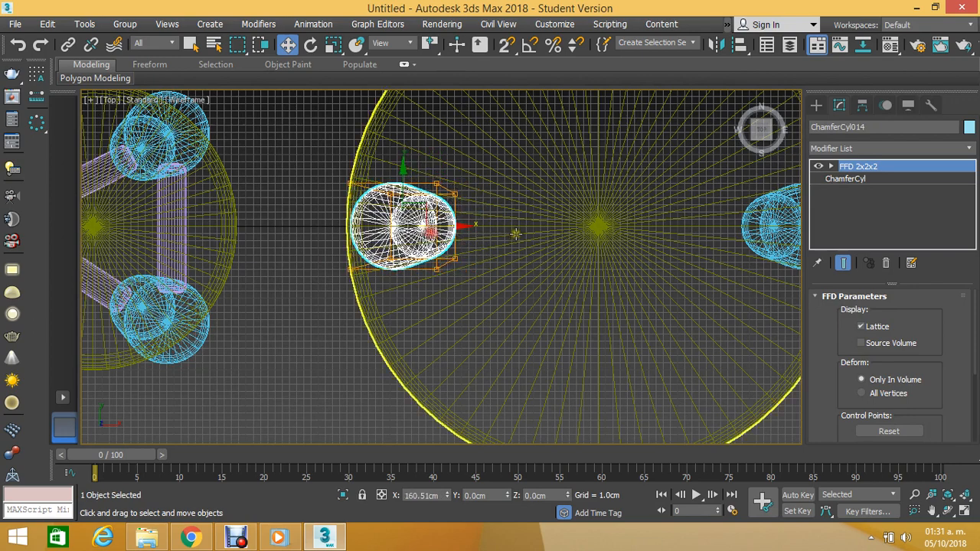
scroll(515, 229, down, 5)
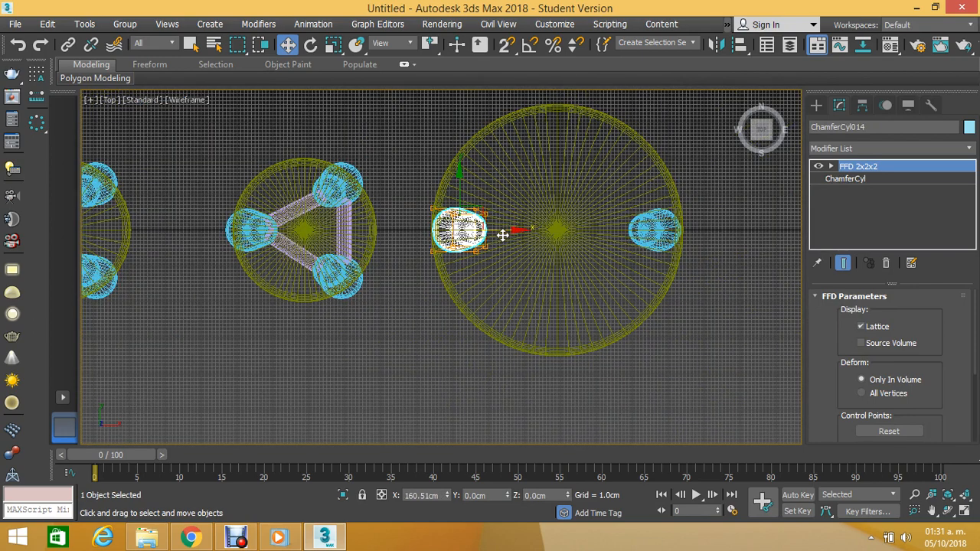
Step: Copy the original long leg to the middle of the large disc, and rotate the copy to 90° about Z
shift+drag(498, 234, 586, 234)
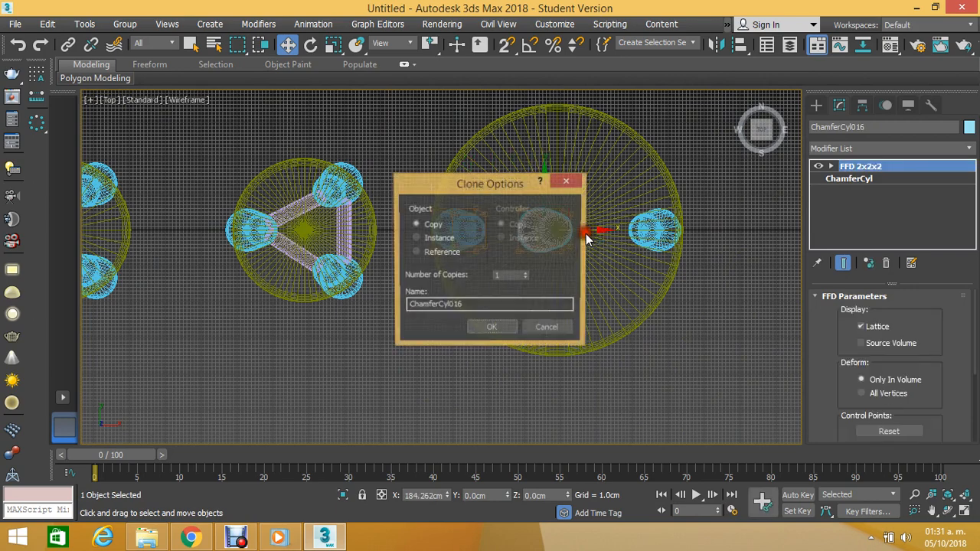
click(490, 335)
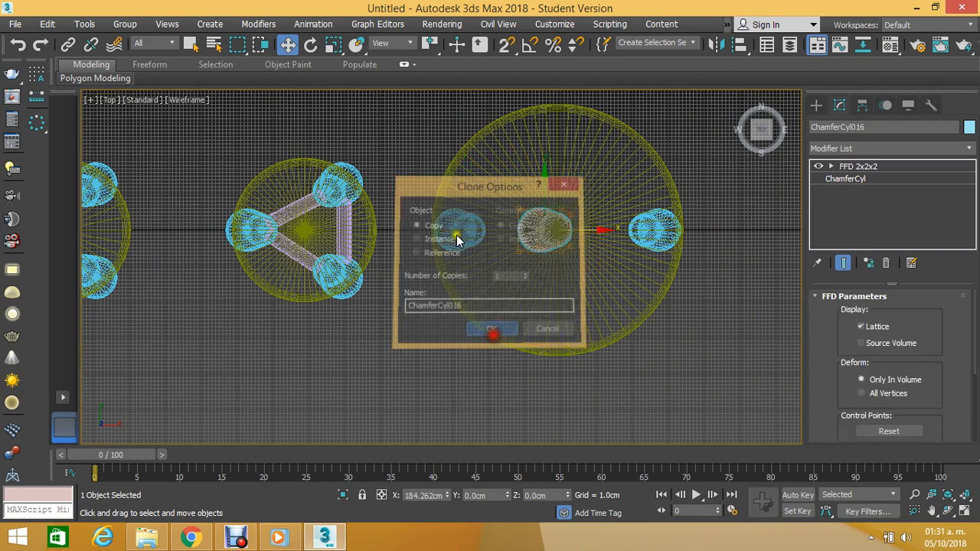
key(e)
click(539, 495)
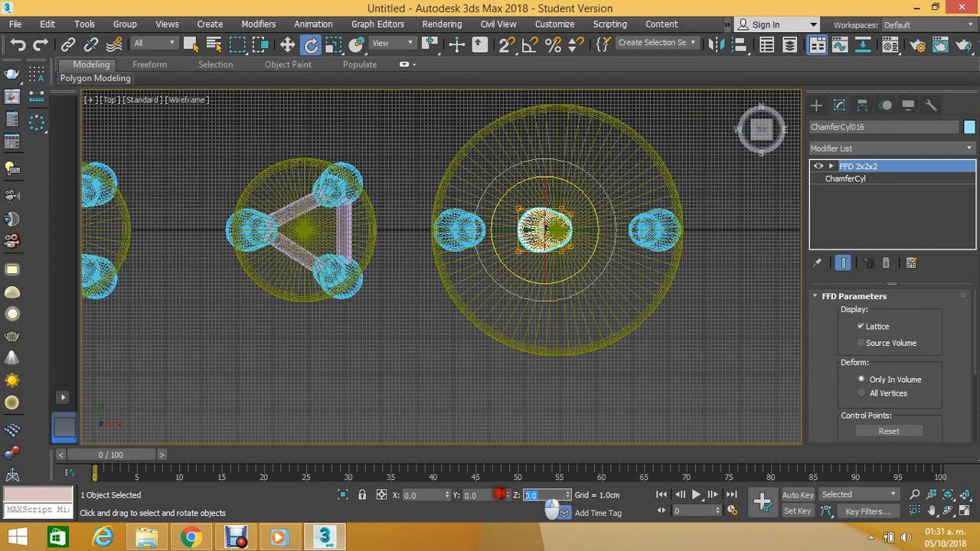
text(90)
key(Return)
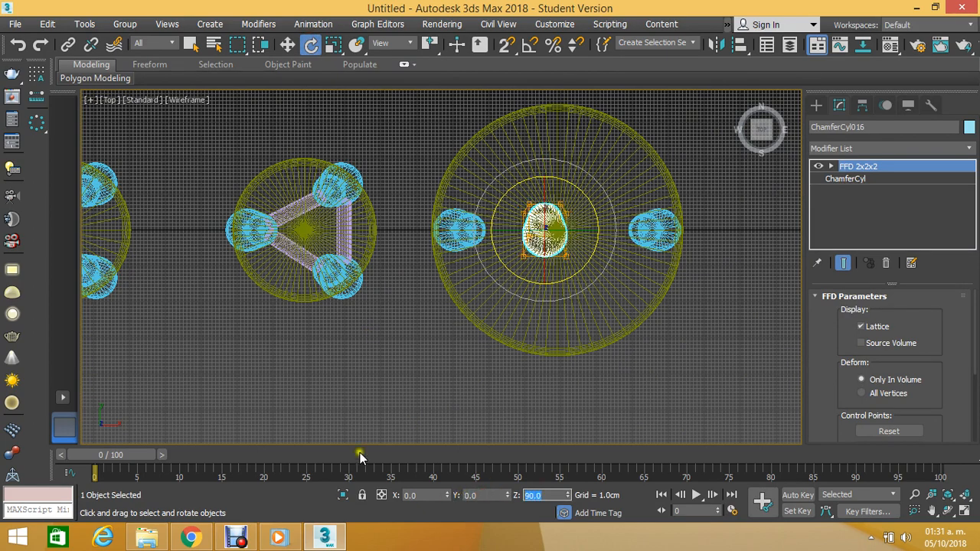
Step: Move the rotated leg copy to the large disc's lower-left rim, at about X 173 cm and Y -27 cm
click(284, 46)
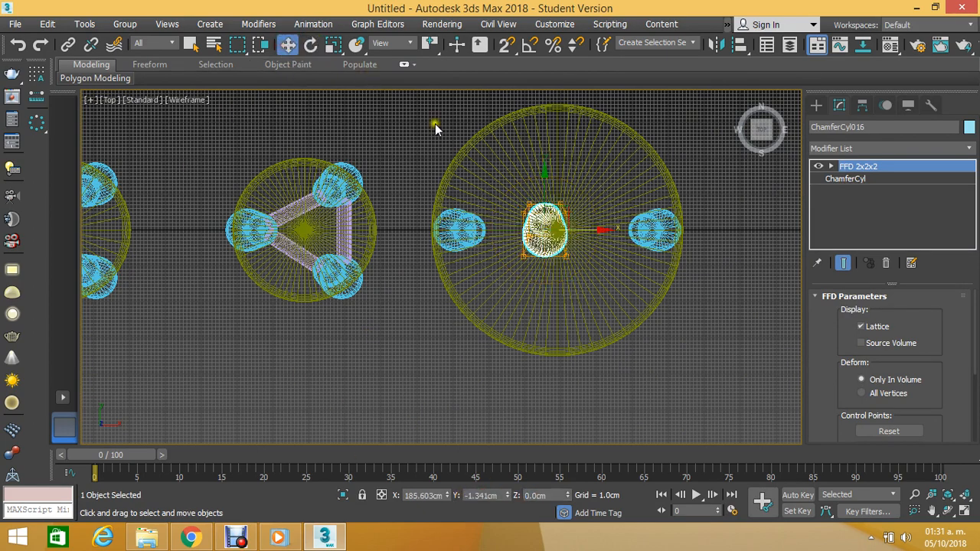
drag(576, 228, 528, 320)
scroll(532, 314, up, 1)
scroll(535, 285, down, 1)
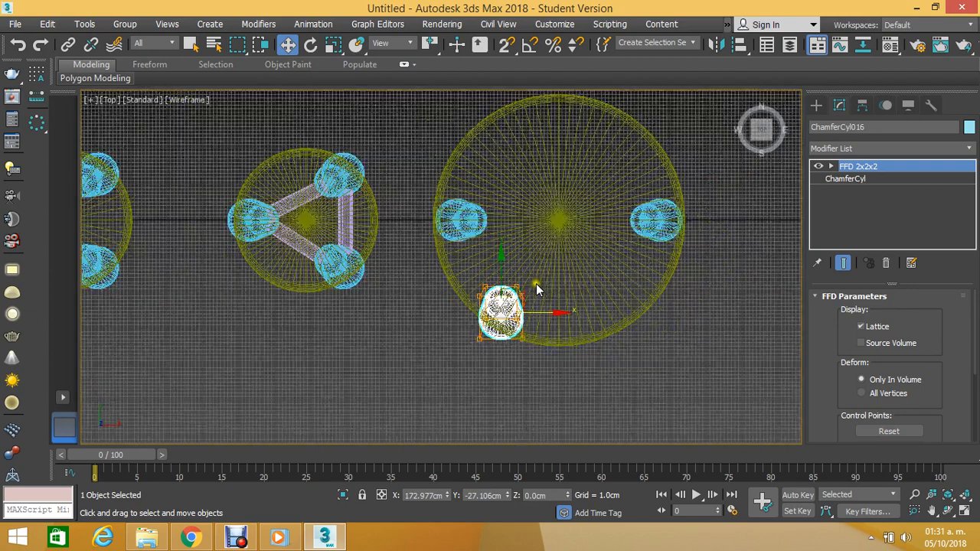
Step: Delete the original long leg and its mirrored copy, keeping only the rotated leg under the large disc
scroll(492, 214, up, 1)
click(457, 218)
scroll(457, 218, down, 2)
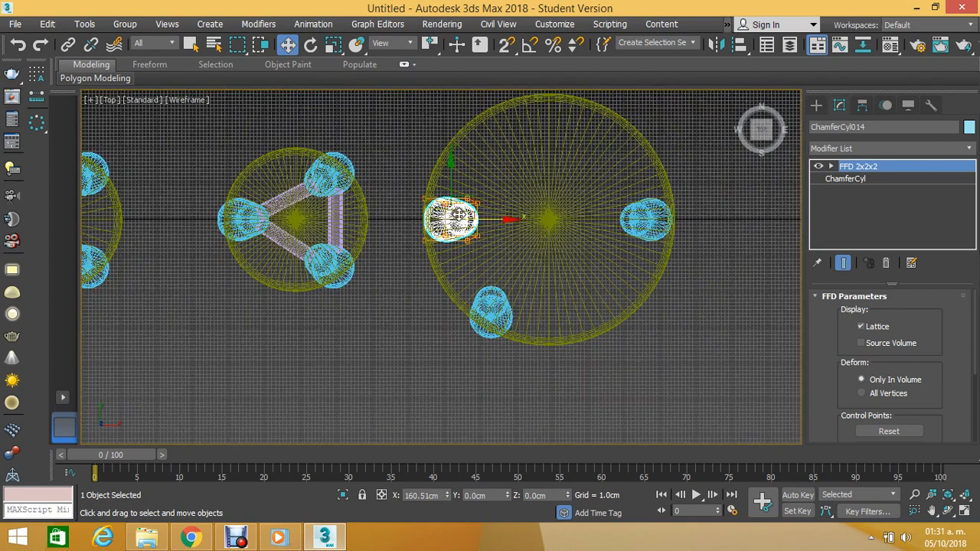
drag(454, 169, 454, 99)
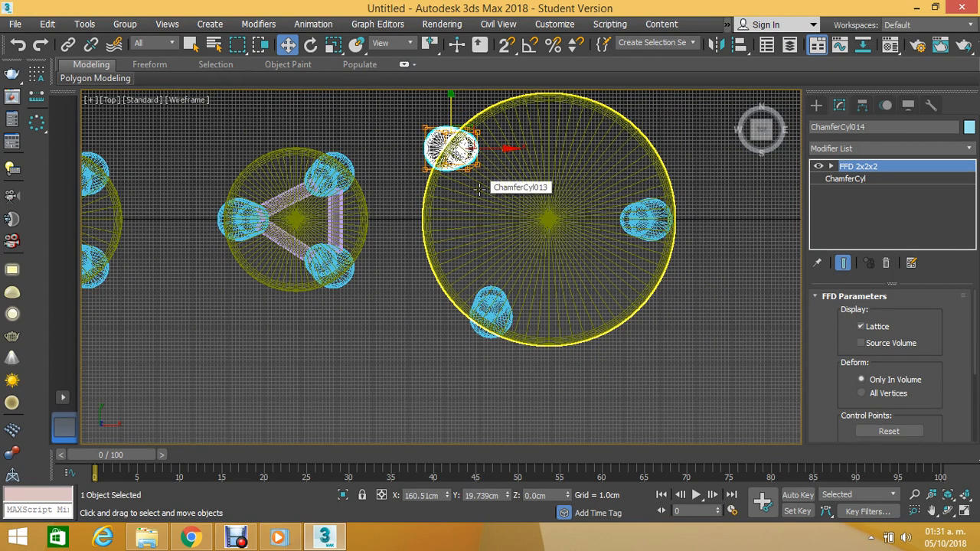
key(Delete)
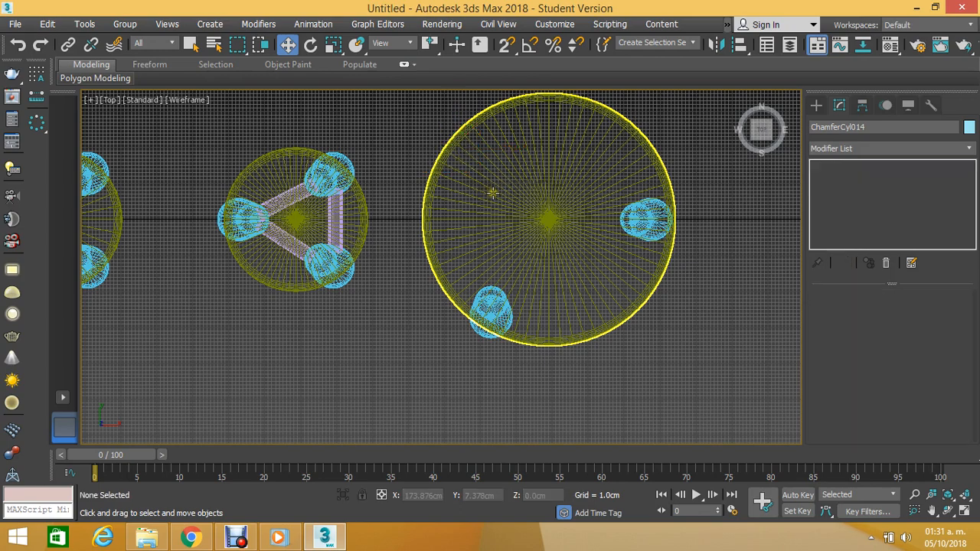
scroll(662, 212, up, 3)
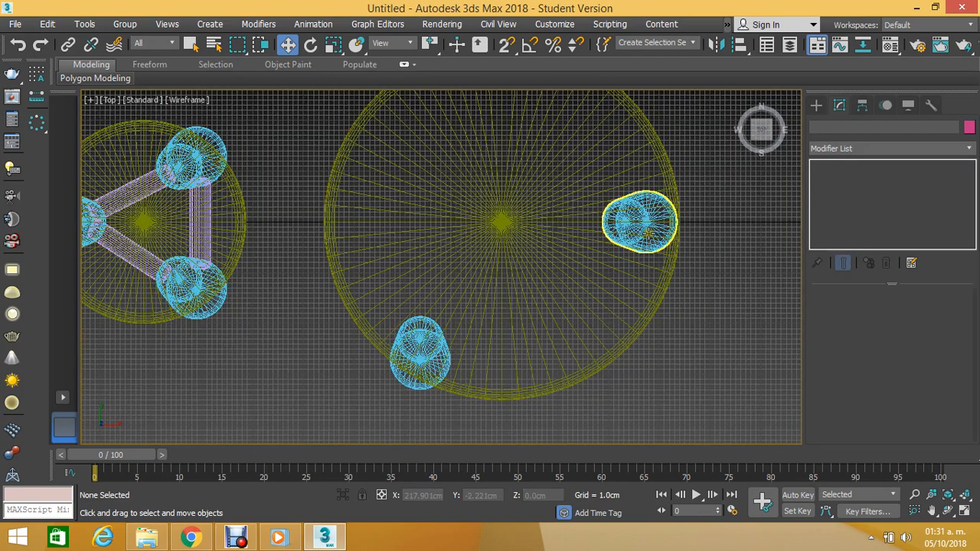
click(641, 230)
key(Delete)
scroll(571, 208, down, 2)
Step: Rotate the remaining long leg diagonally toward the disc's center, and place it at about X 169 cm and Y -24.3 cm
scroll(453, 301, up, 3)
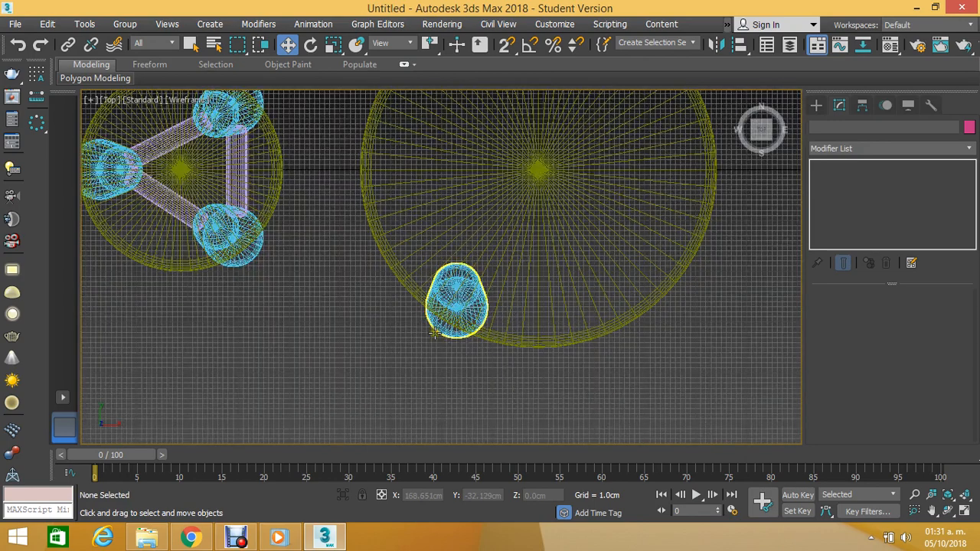
click(455, 301)
click(310, 44)
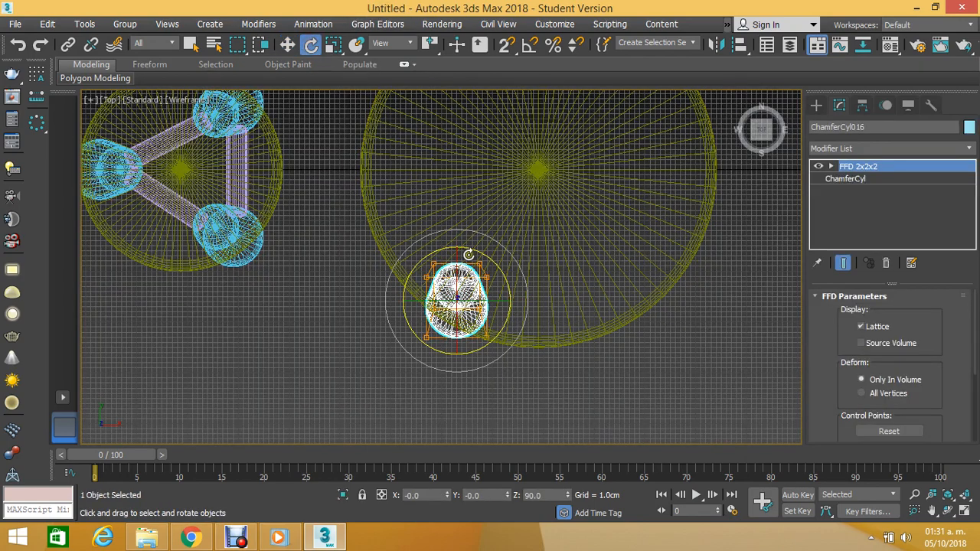
drag(470, 253, 539, 294)
key(w)
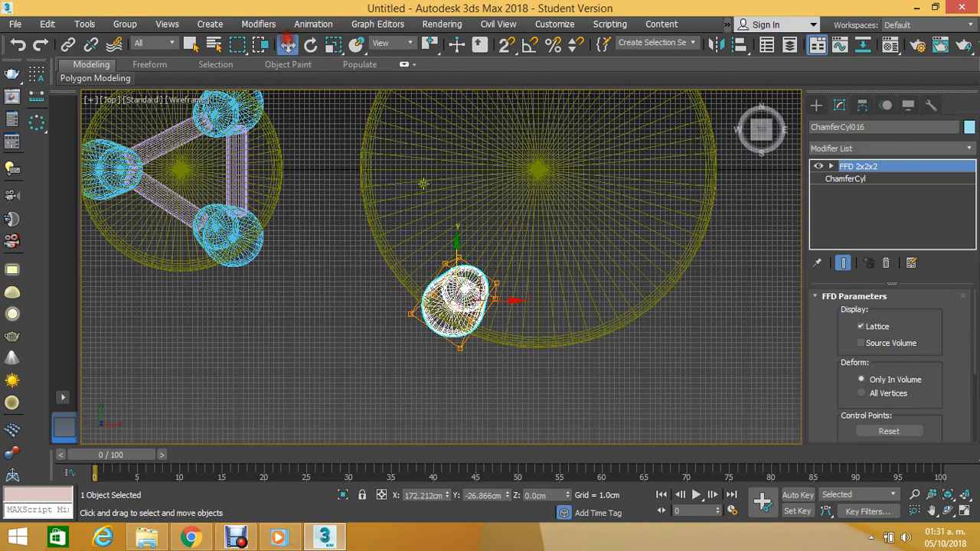
drag(459, 255, 462, 242)
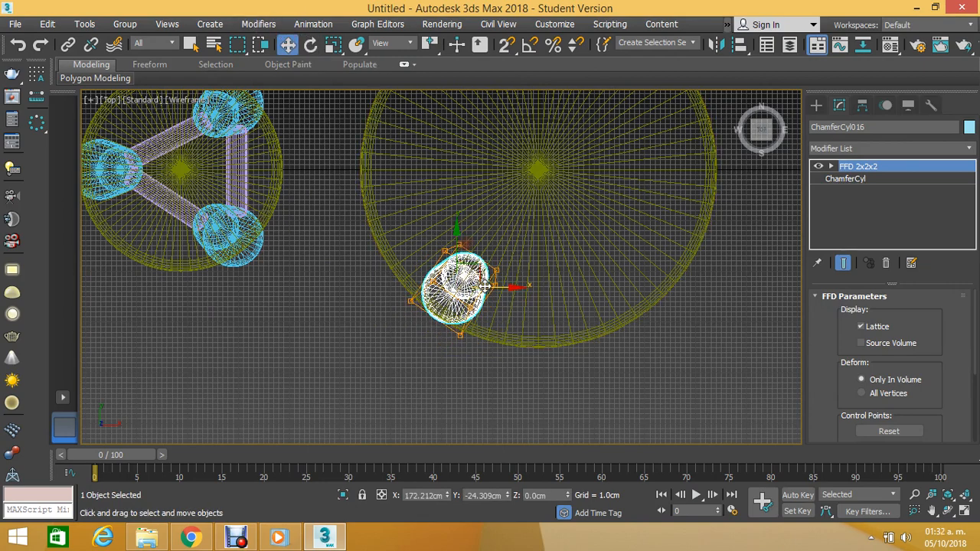
mouse_move(485, 291)
mouse_down()
mouse_move(466, 293)
mouse_move(473, 291)
mouse_up()
scroll(396, 205, down, 2)
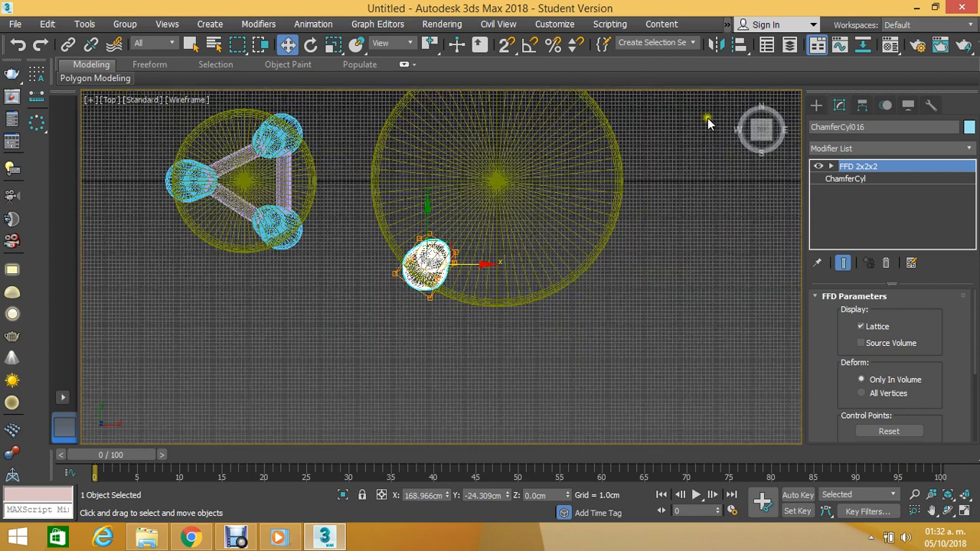
Step: Mirror a copy of the diagonal leg about the X axis, and move it along X to the disc's opposite side
click(717, 45)
drag(481, 140, 683, 123)
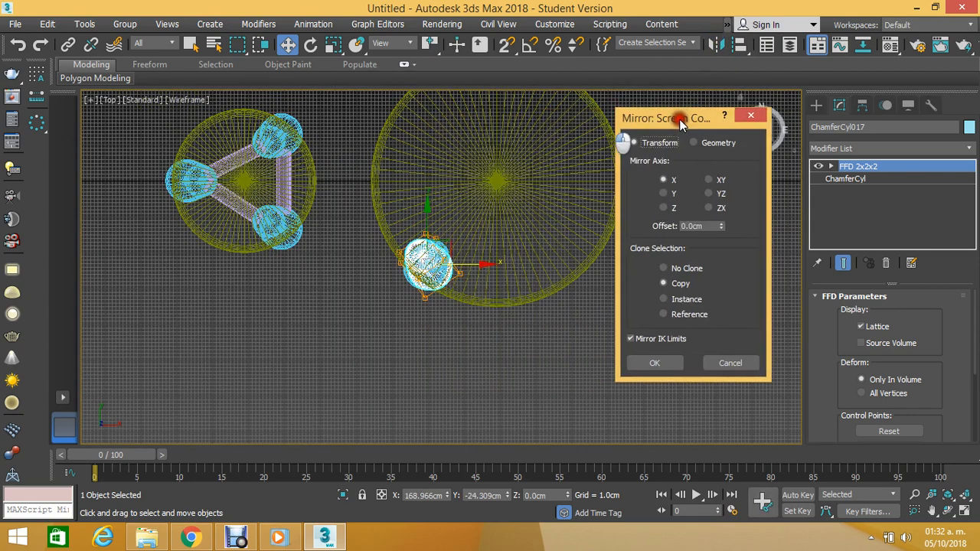
click(660, 362)
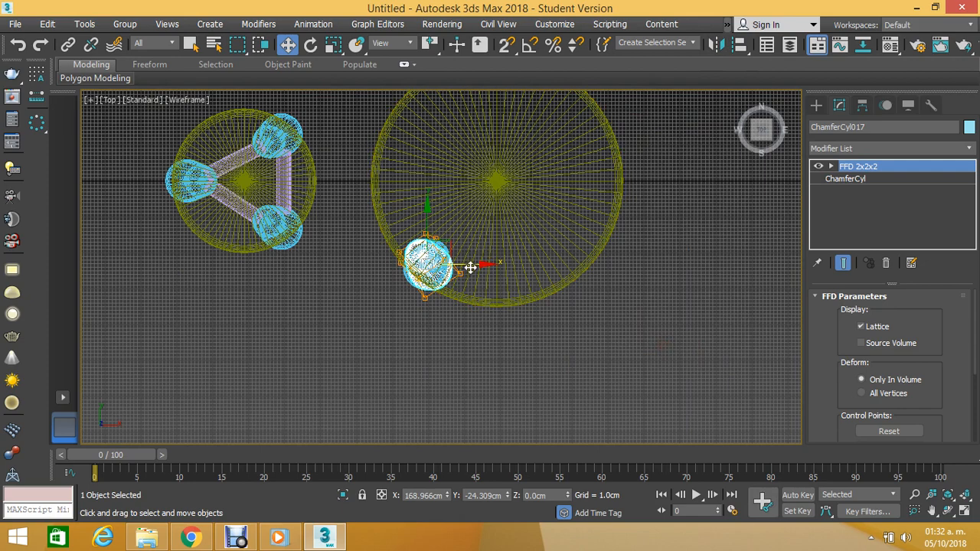
drag(470, 267, 609, 268)
Step: Mirror copies of both diagonal legs about the Y axis, move them to the disc's upper side, and check the table in perspective
click(419, 285)
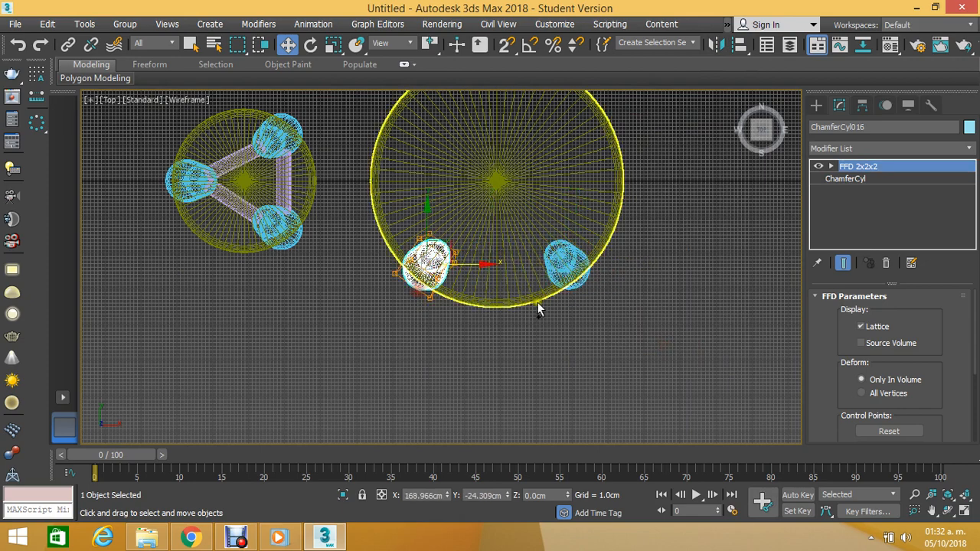
ctrl+click(581, 285)
scroll(539, 297, down, 2)
scroll(540, 297, down, 2)
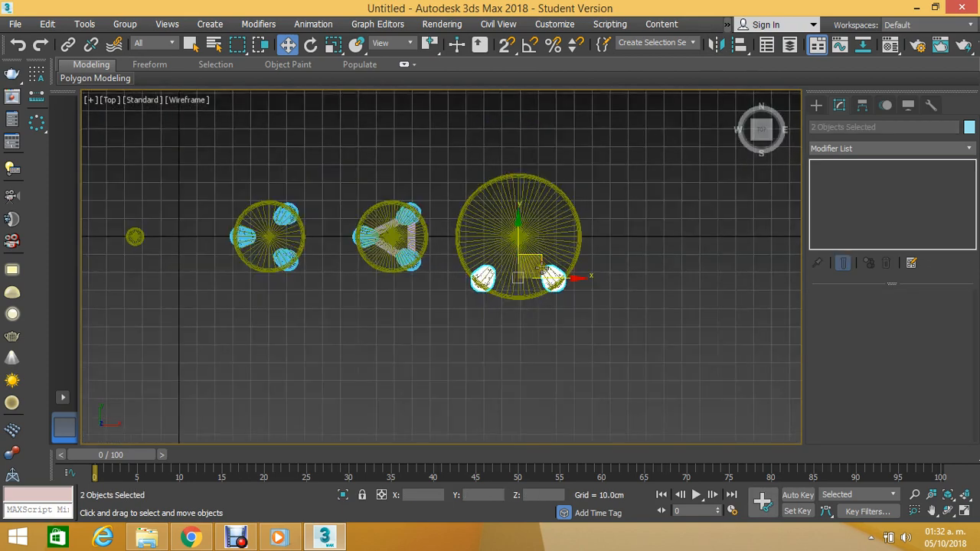
scroll(551, 164, up, 2)
click(711, 45)
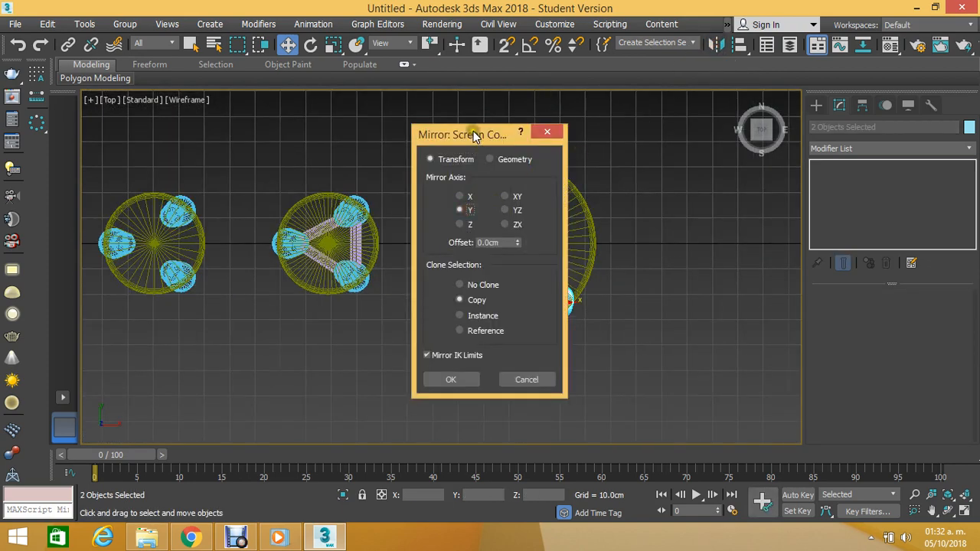
drag(473, 134, 702, 130)
click(678, 375)
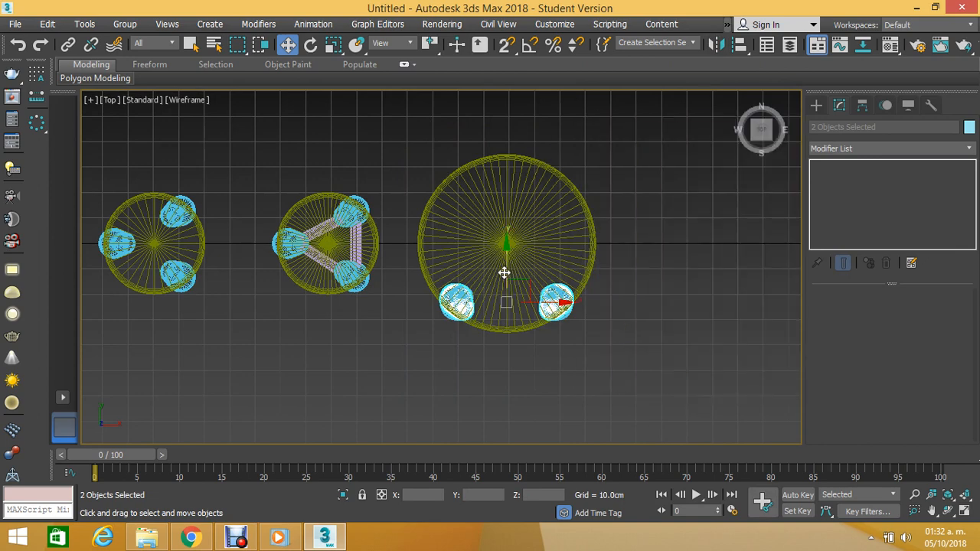
drag(505, 273, 529, 149)
click(642, 258)
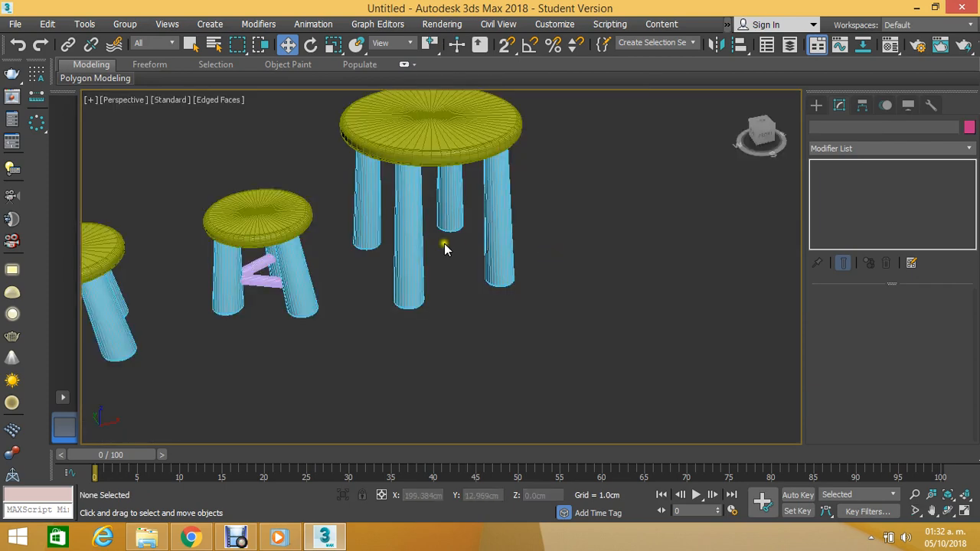
middle_drag(444, 244, 387, 280)
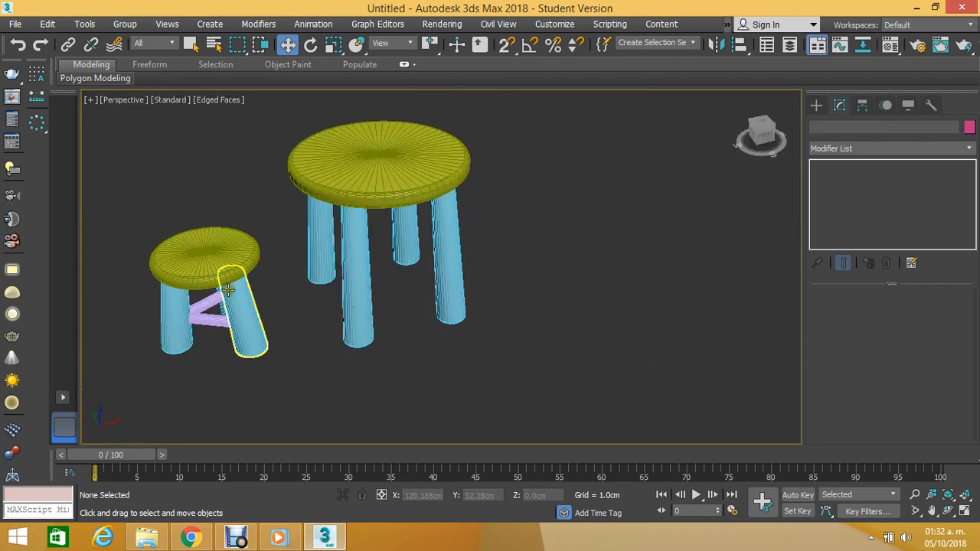
Step: In the Top view, select the whole stool with crossbars and move it about 11.6 cm along X toward the table
key(t)
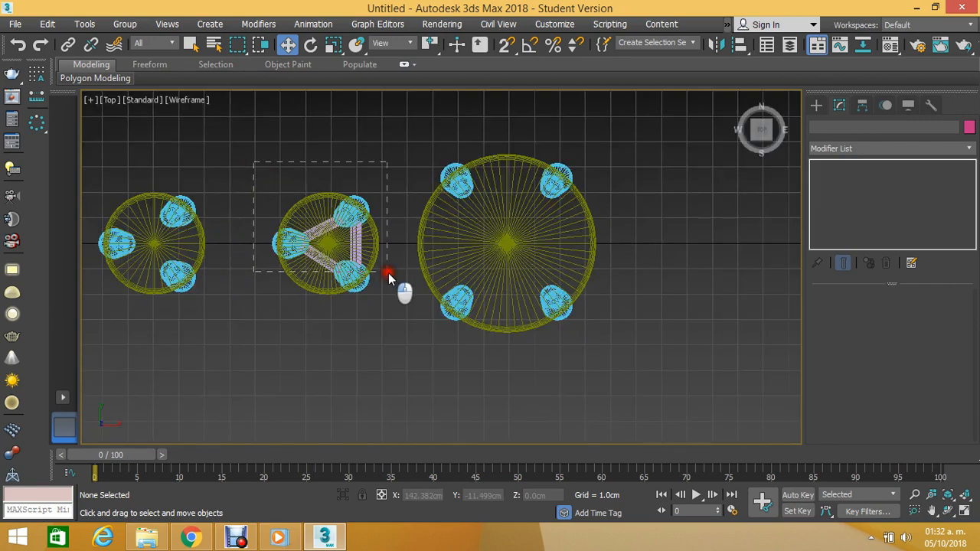
drag(388, 272, 395, 318)
drag(385, 245, 409, 242)
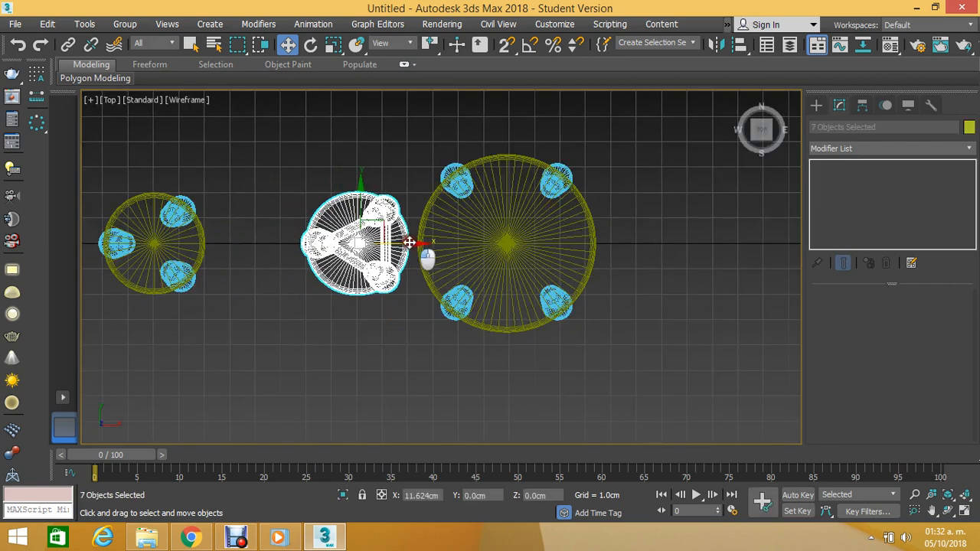
Step: Delete the stool without crossbars and the small leftover object beside it, and inspect the remaining stool and table in perspective
click(260, 225)
scroll(254, 156, down, 3)
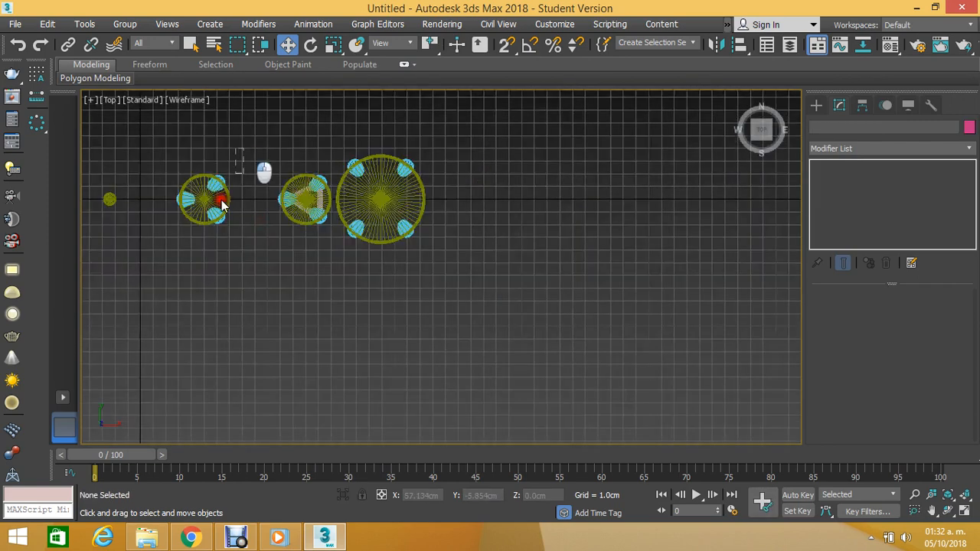
drag(260, 168, 83, 276)
key(Delete)
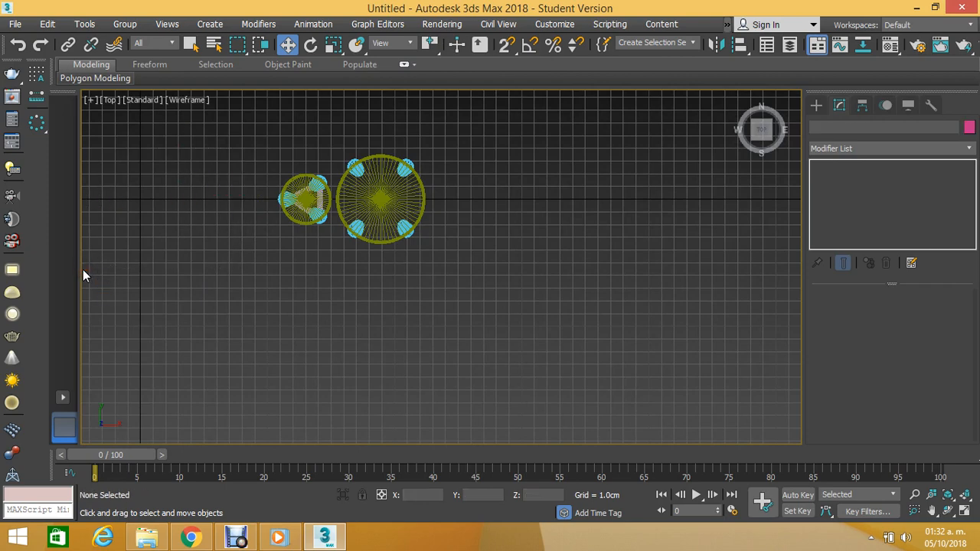
key(p)
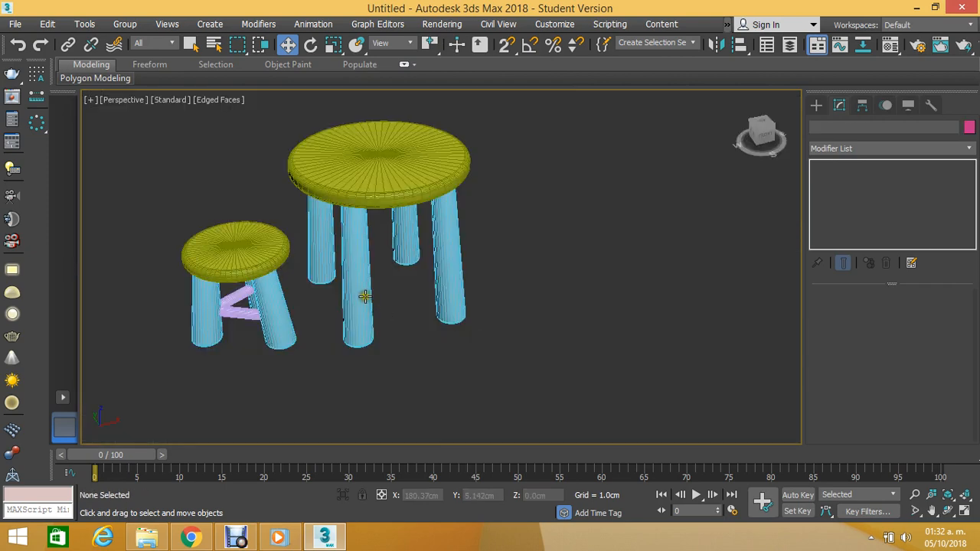
middle_drag(365, 296, 428, 291)
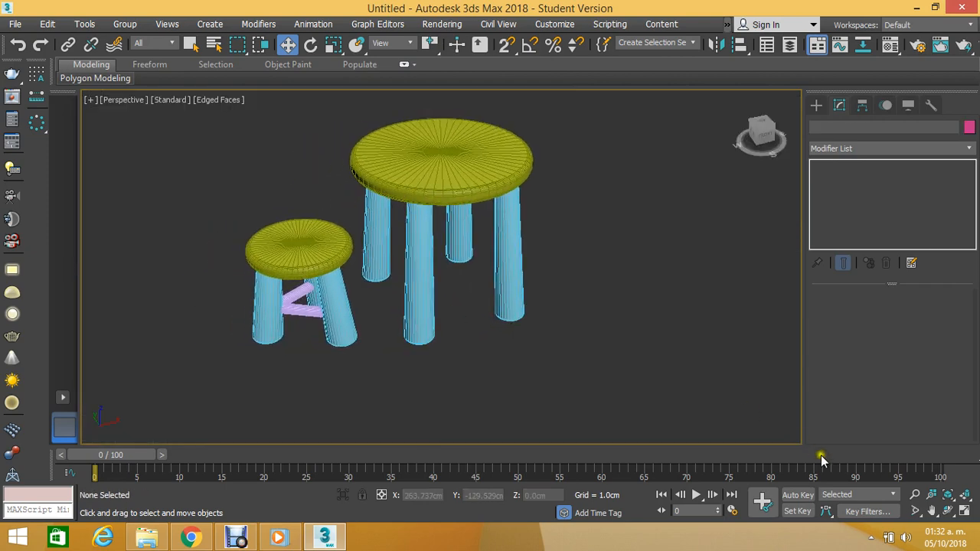
click(947, 510)
drag(492, 302, 413, 293)
Step: In the Top view, copy the stool's crossbar nearest the table about 30 cm along X, placing it under the tabletop
key(t)
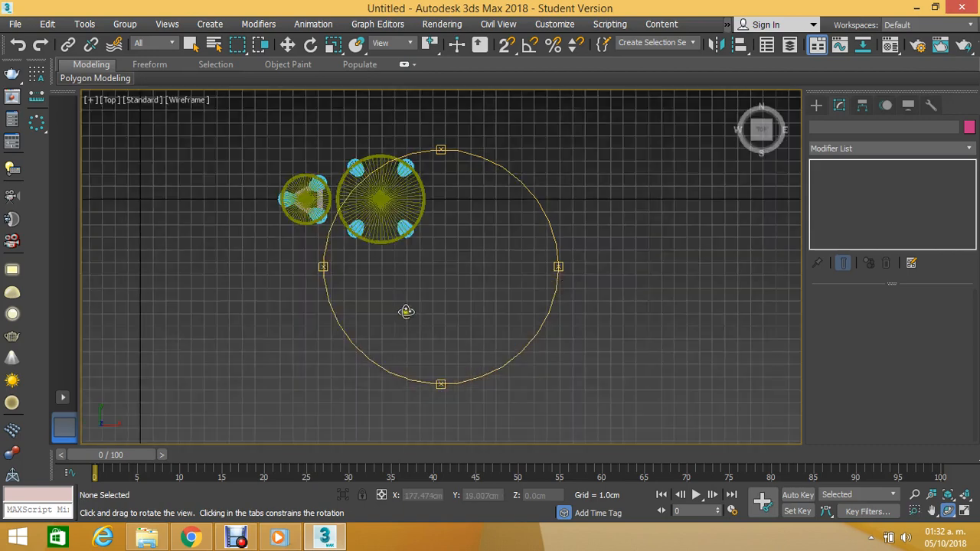
click(287, 44)
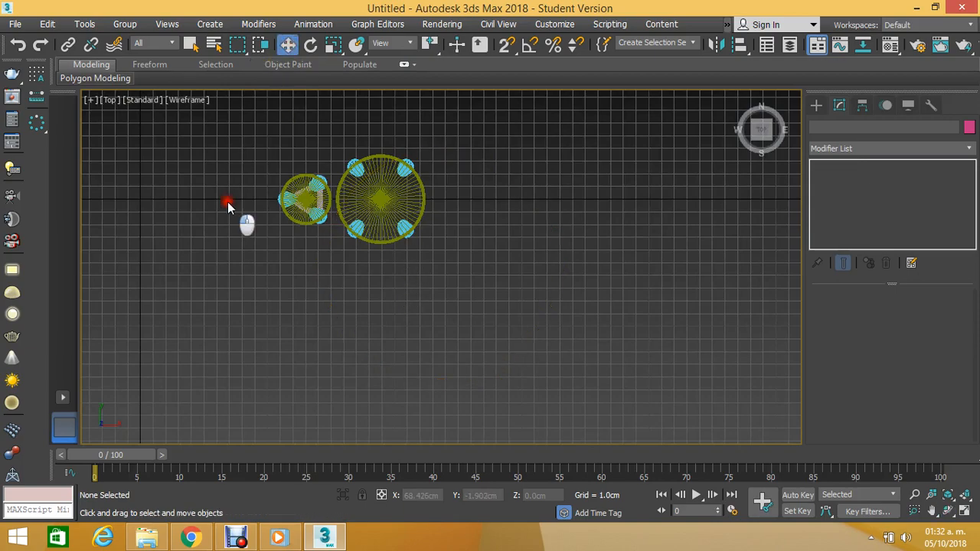
key(z)
click(334, 251)
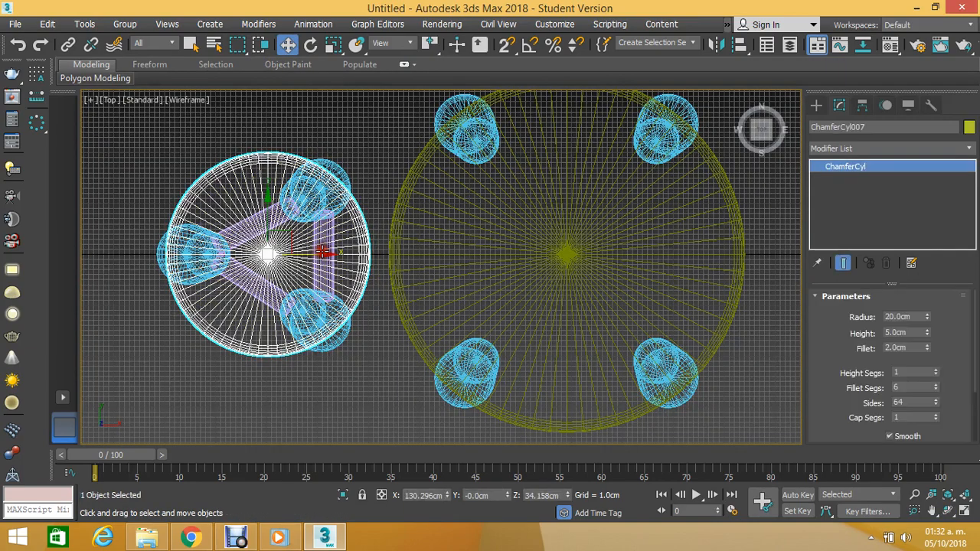
click(322, 252)
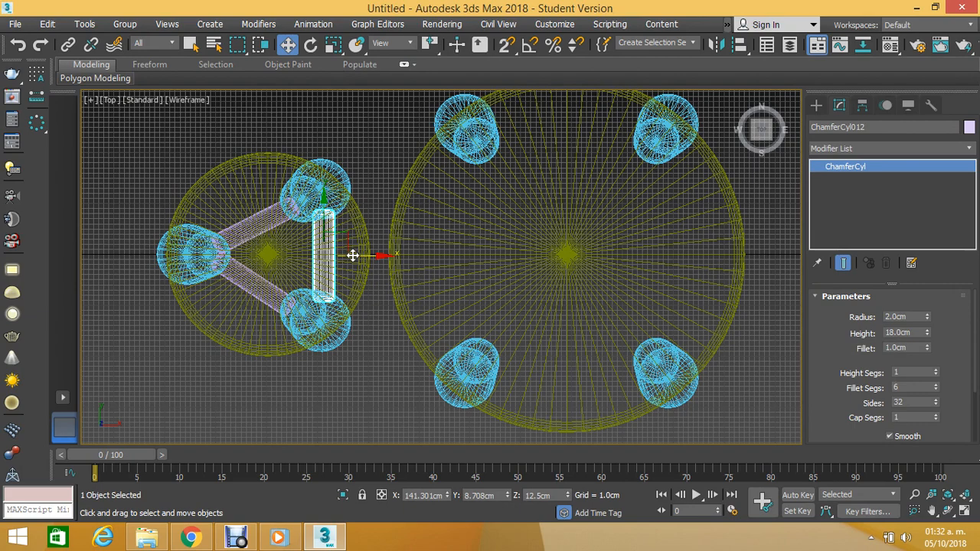
shift+drag(352, 255, 504, 255)
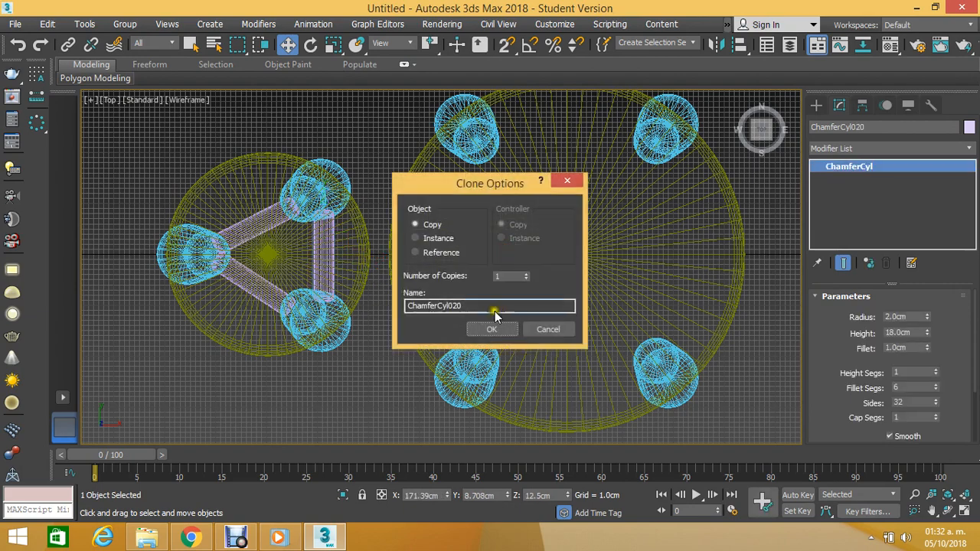
click(492, 329)
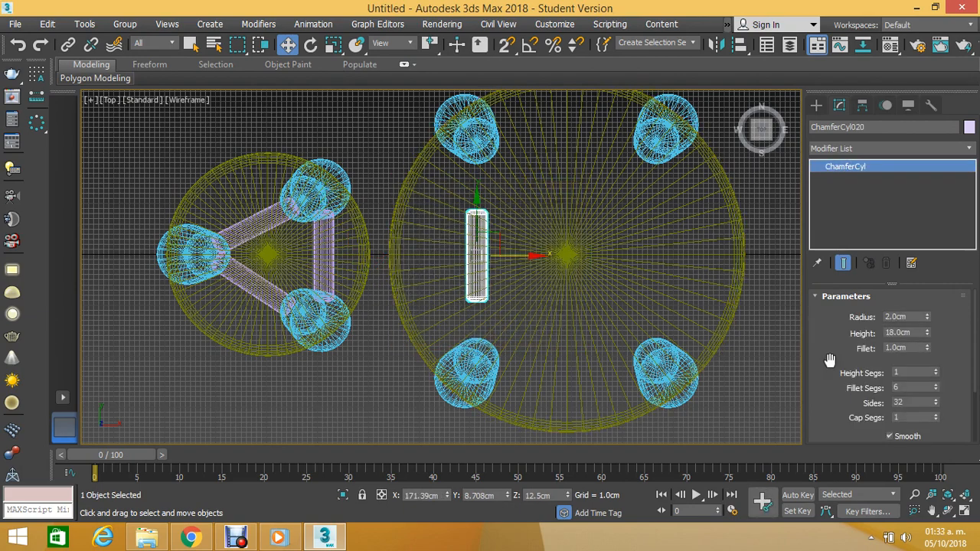
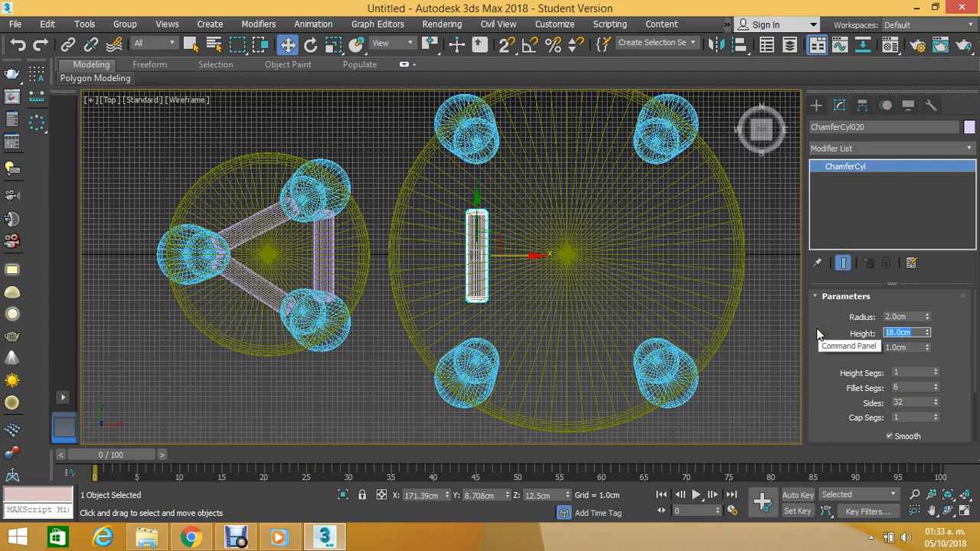
Step: Set the copied crossbar's height to 38 cm and move it along Y to about 19.9 cm, spanning the two table legs nearest the stool
text(40)
key(Return)
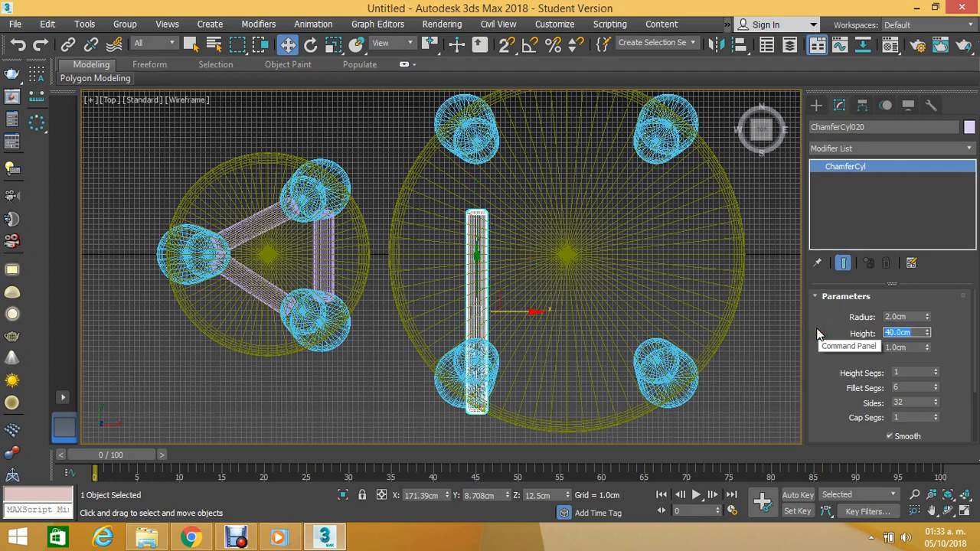
text(35)
key(Return)
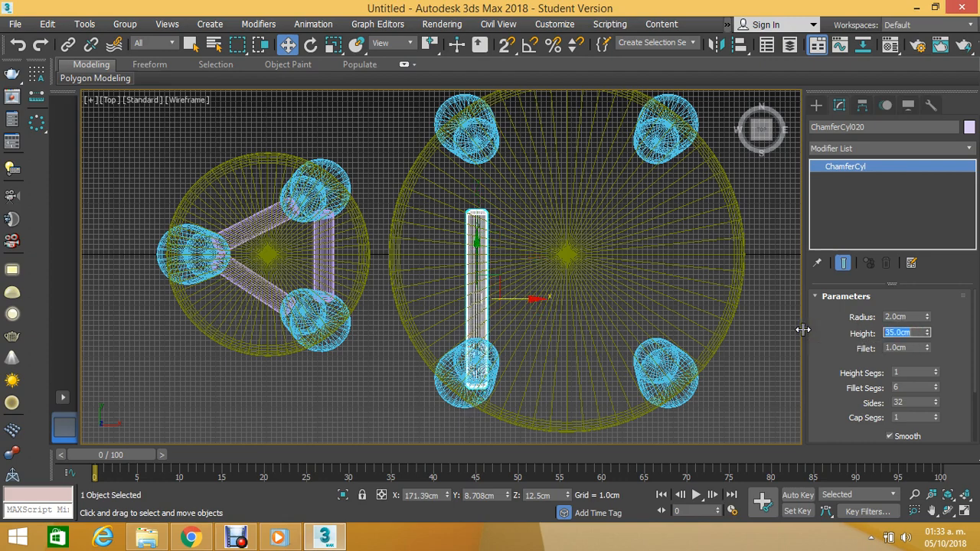
drag(475, 253, 488, 208)
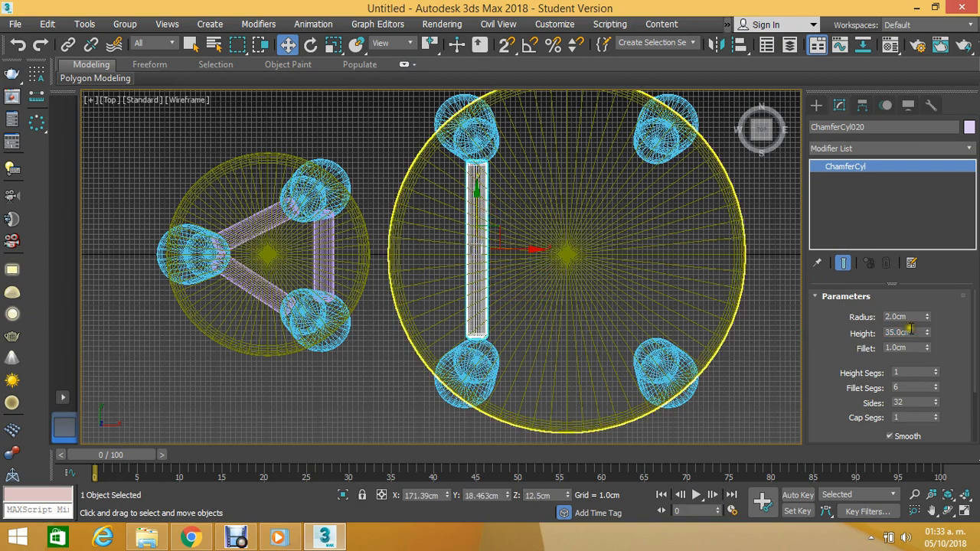
drag(911, 331, 847, 323)
text(38)
key(Return)
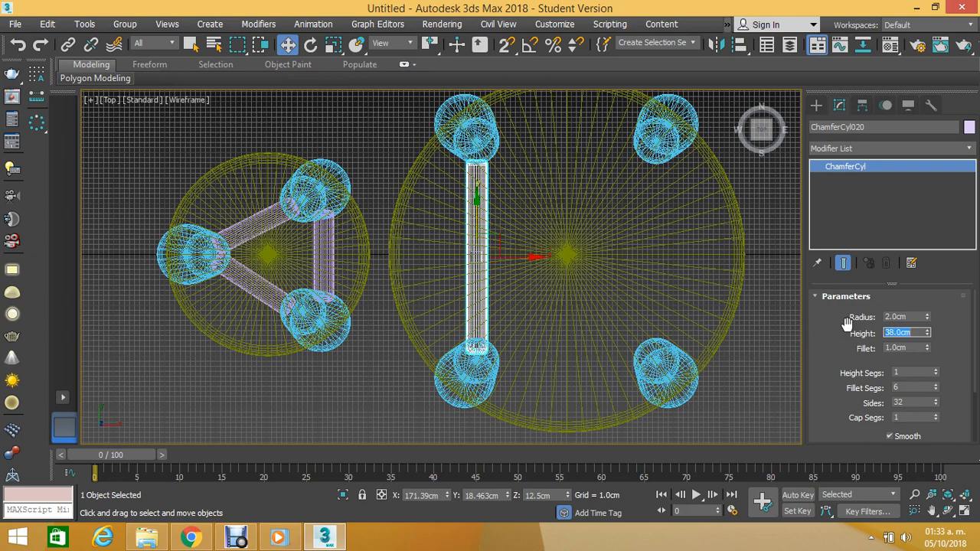
drag(479, 221, 481, 213)
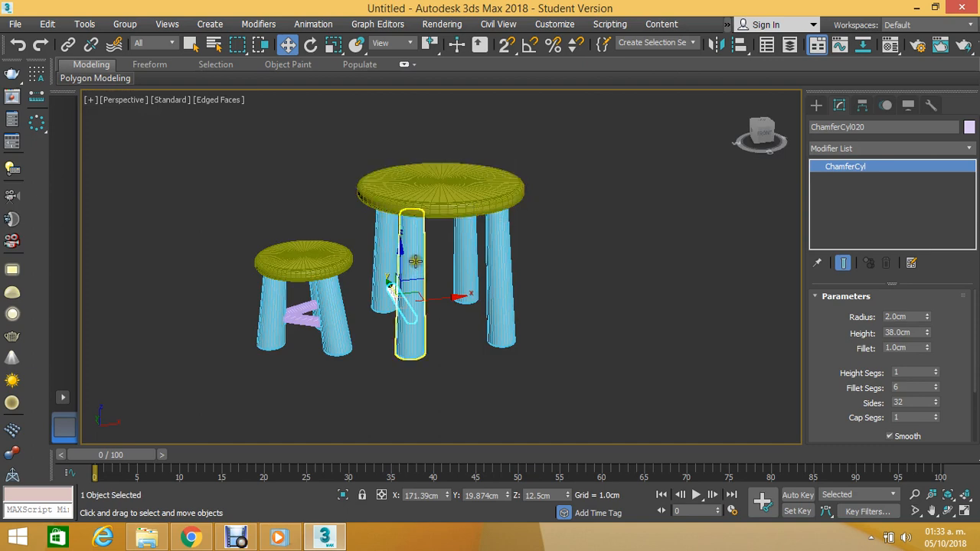
Step: In perspective, shift the table crossbar along X to about 170.1 cm so it meets the legs
middle_drag(406, 272, 427, 267)
scroll(498, 284, up, 6)
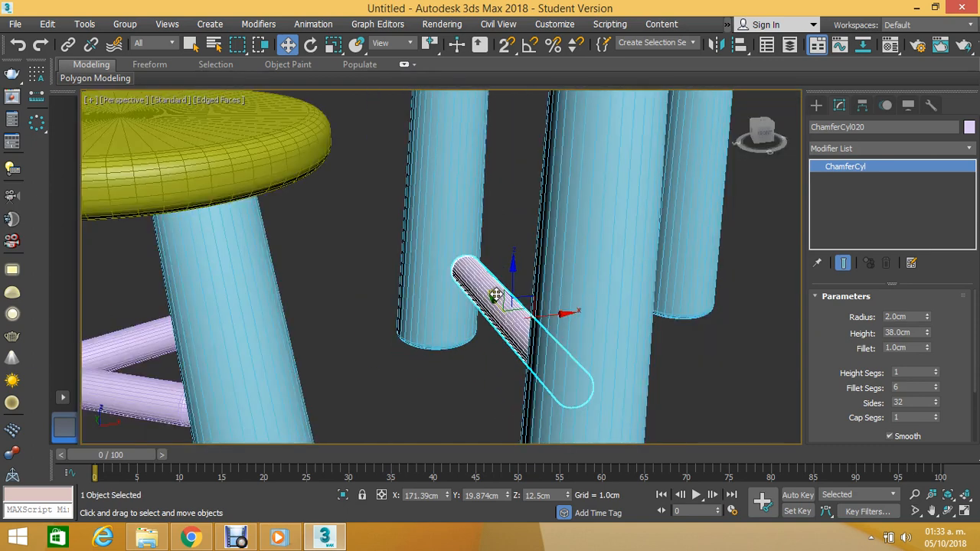
drag(541, 316, 535, 316)
Step: In the Top view, copy the crossbar along X to about 207.4 cm, between the opposite pair of table legs
key(t)
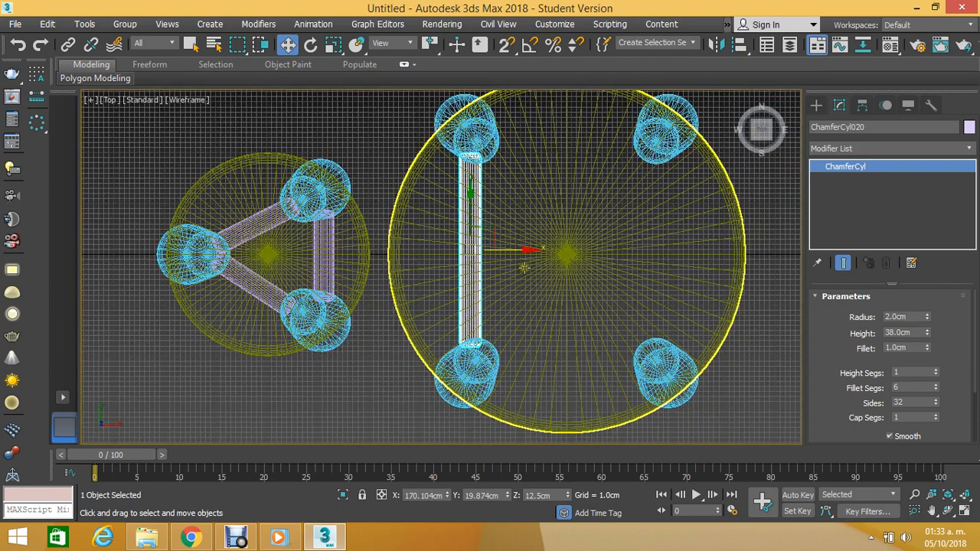
middle_drag(525, 248, 423, 254)
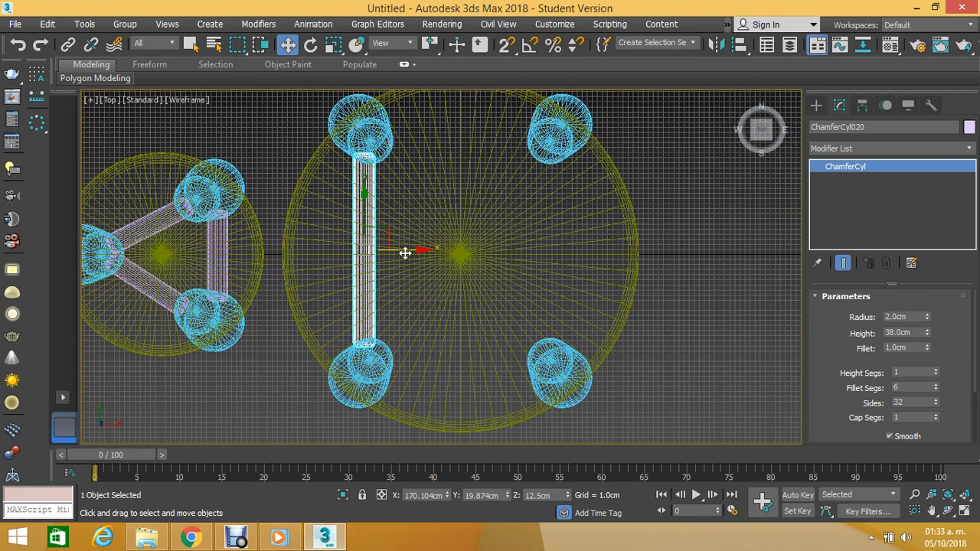
mouse_move(404, 254)
shift+mouse_down()
mouse_move(605, 246)
mouse_move(507, 251)
shift+mouse_up()
click(496, 325)
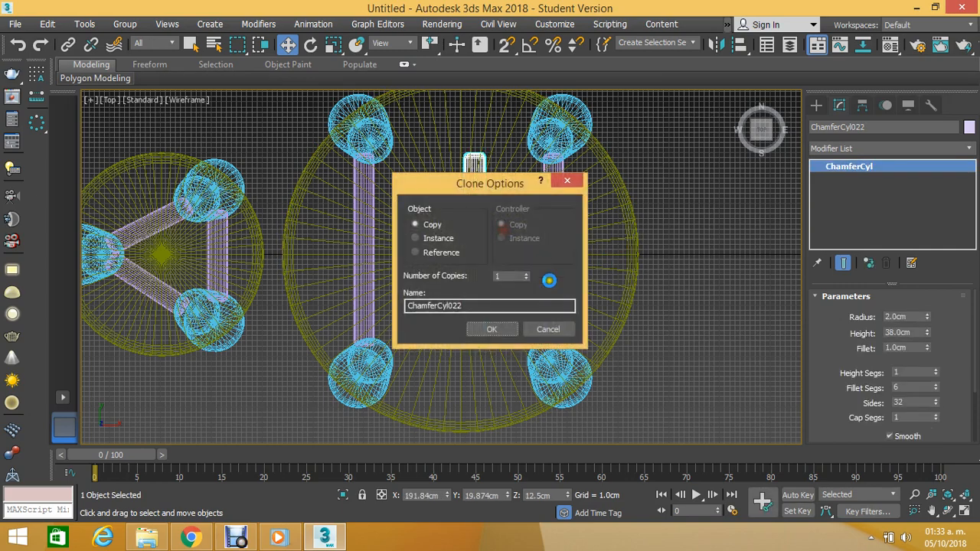
Step: Make another crossbar copy, rotate it 90 degrees about Z, and place it between the two upper table legs at about X 170.3 cm, Y 25.7 cm
click(493, 326)
key(e)
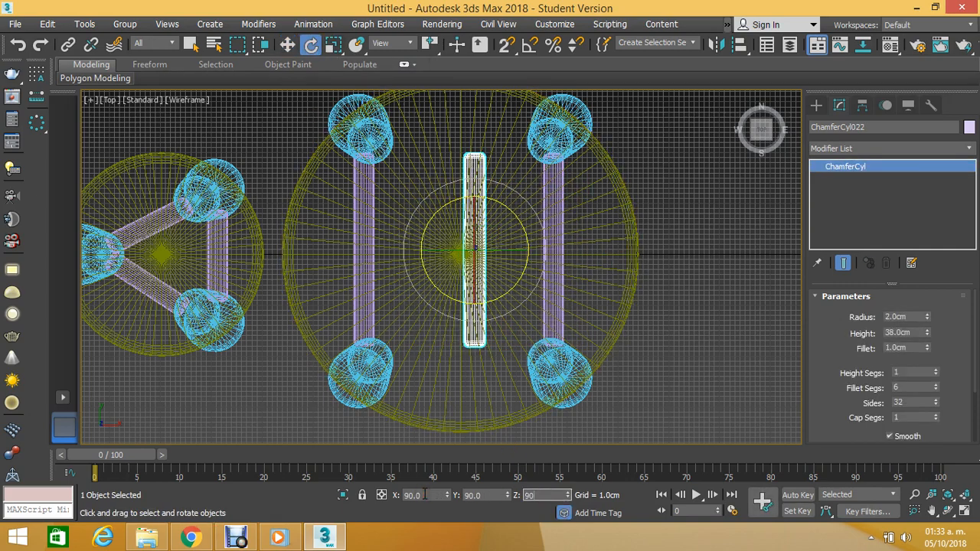
key(Return)
click(287, 44)
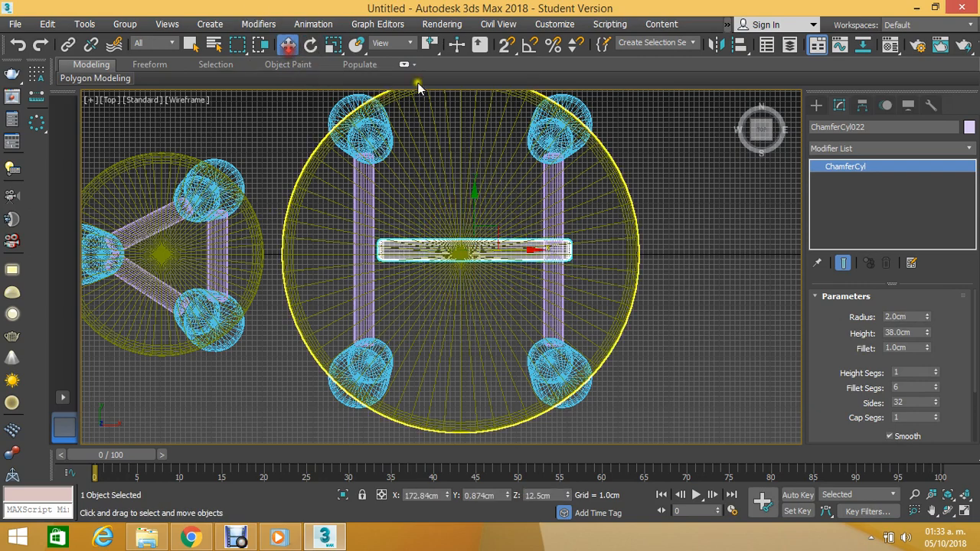
drag(473, 210, 451, 92)
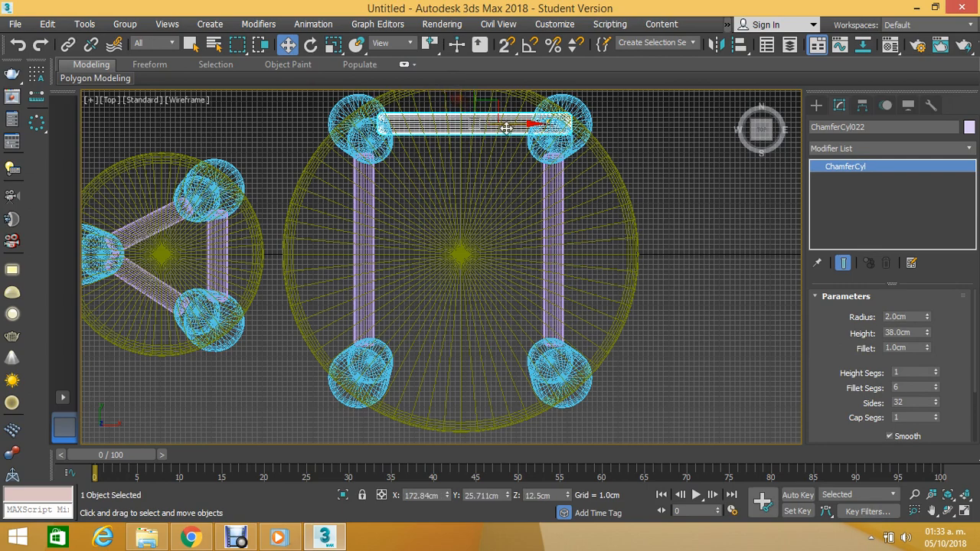
drag(502, 125, 499, 124)
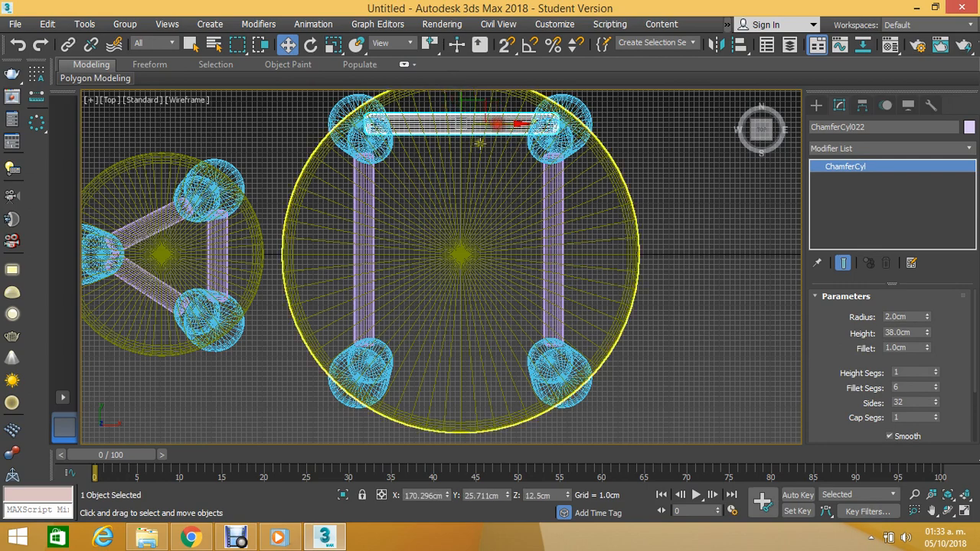
middle_drag(476, 153, 439, 179)
scroll(437, 187, down, 2)
scroll(515, 219, up, 5)
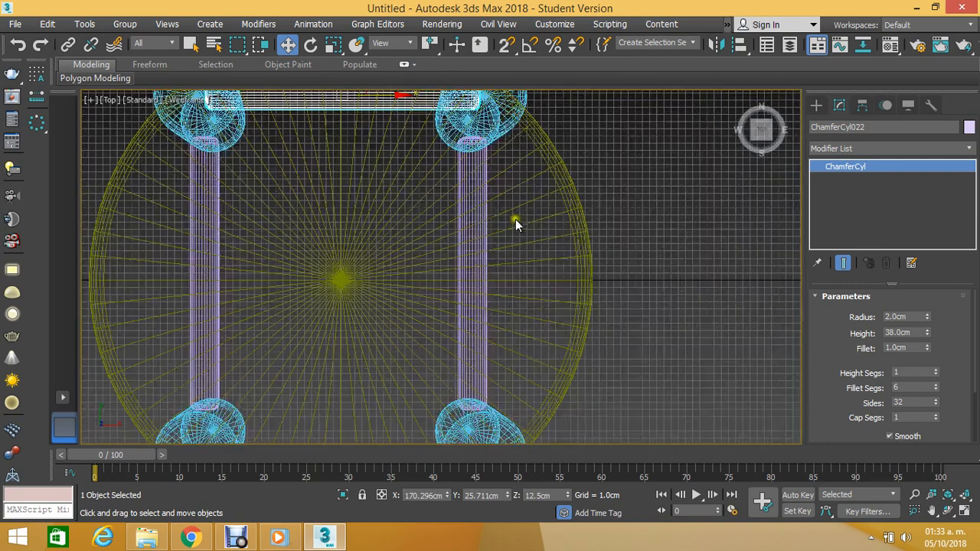
click(476, 208)
click(476, 212)
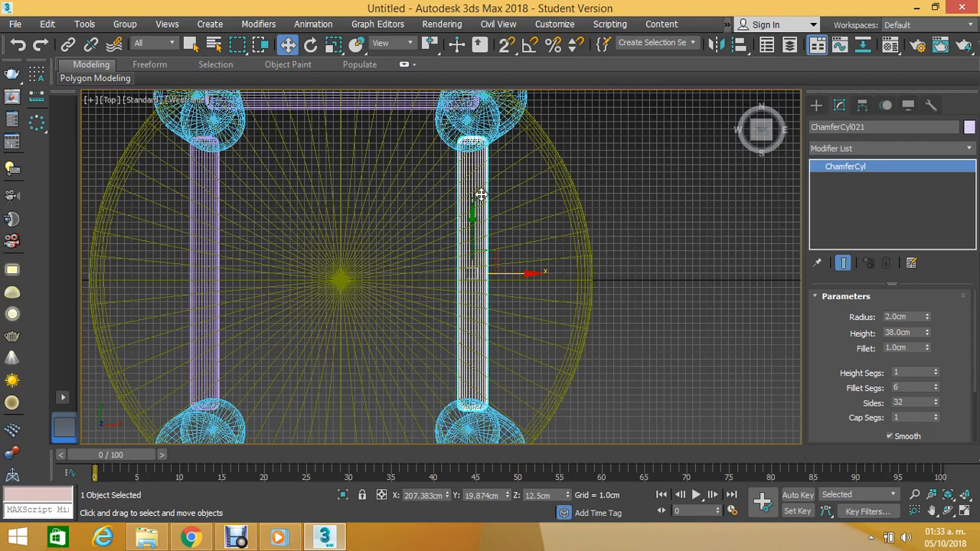
scroll(479, 194, down, 3)
drag(508, 232, 594, 230)
click(494, 330)
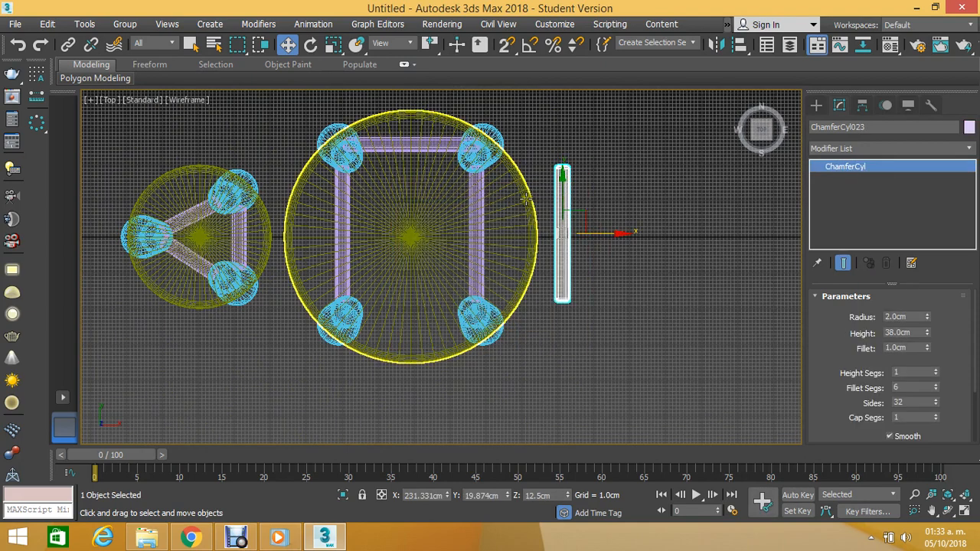
click(310, 46)
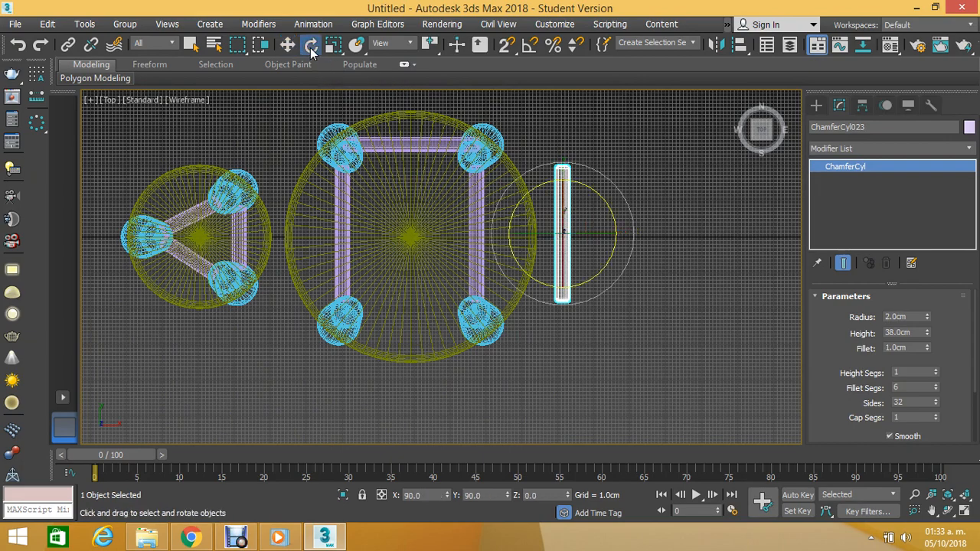
drag(544, 497, 482, 489)
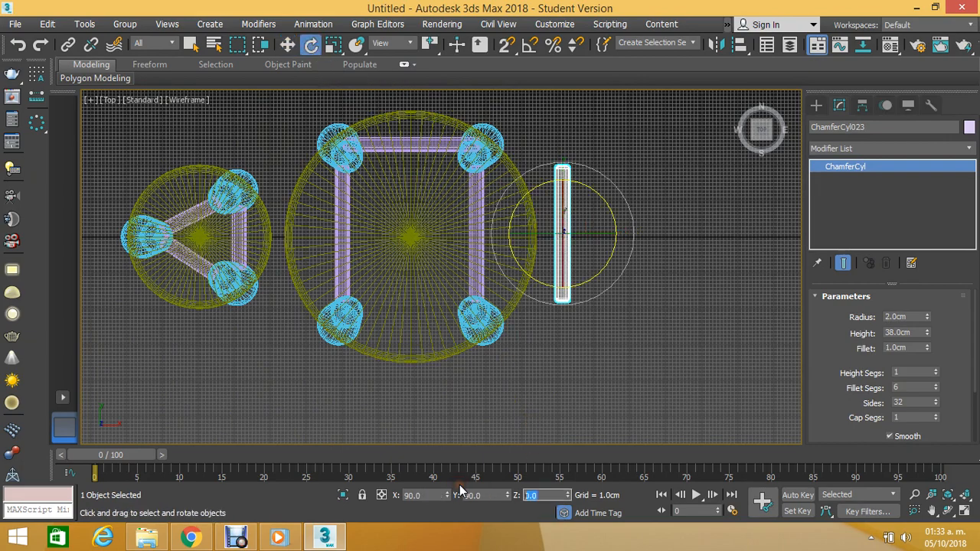
text(90)
key(Return)
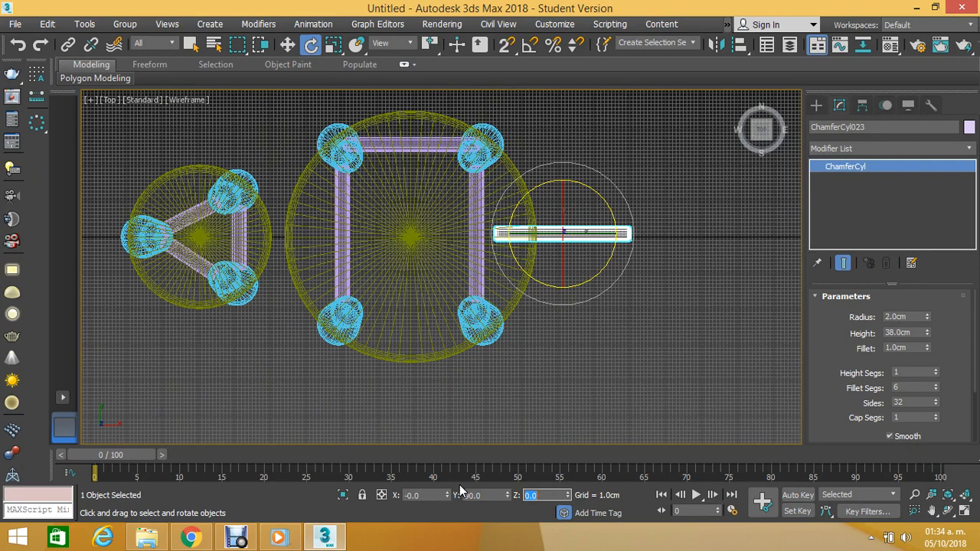
middle_drag(580, 277, 586, 278)
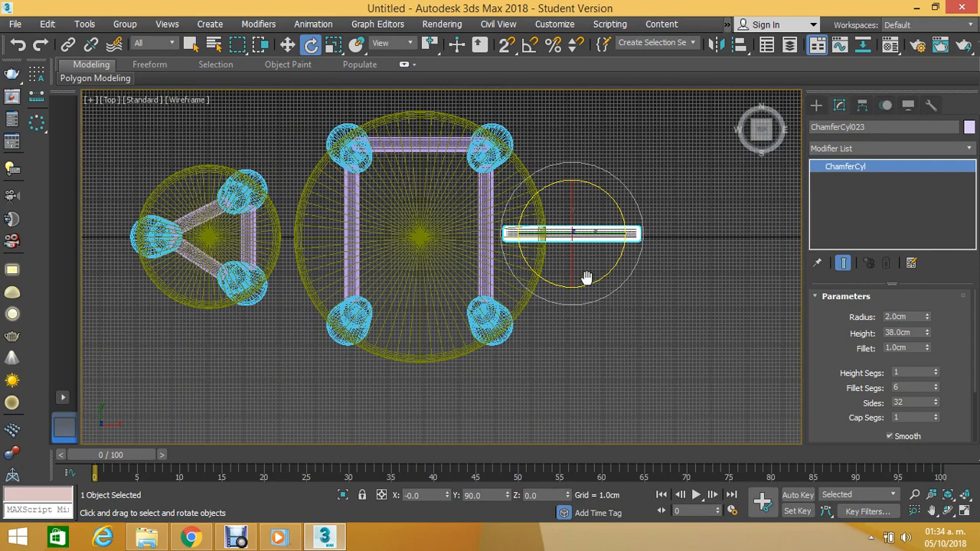
click(287, 44)
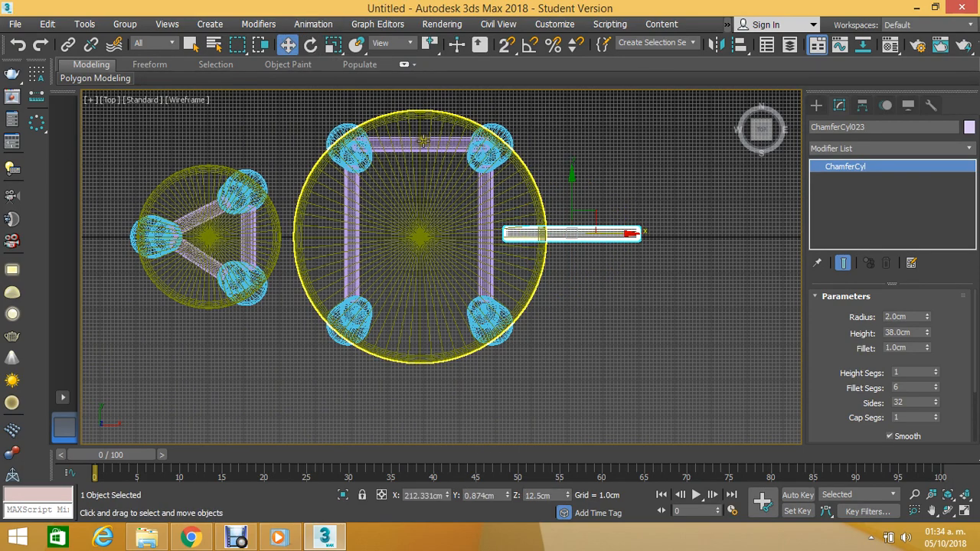
key(Delete)
Step: Copy the table's upper crossbar along Y to about -22.1 cm, between the two lower legs, and check the result in perspective
click(418, 145)
click(417, 145)
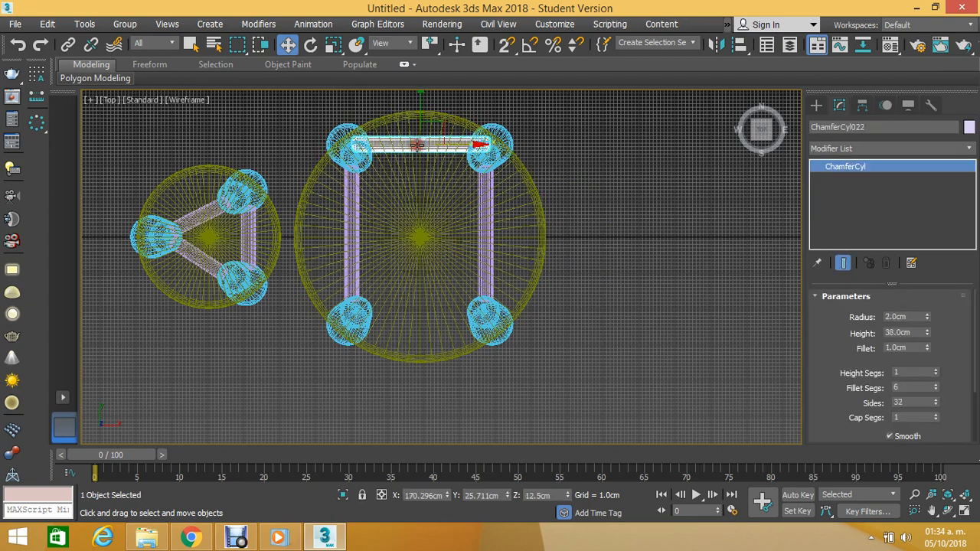
mouse_move(419, 141)
shift+mouse_down()
mouse_move(432, 115)
mouse_move(453, 274)
shift+mouse_up()
click(496, 330)
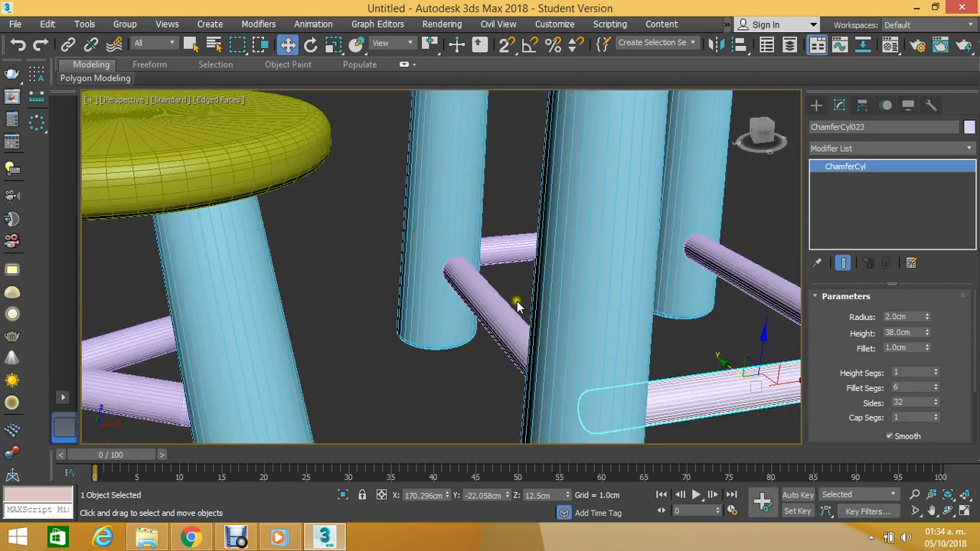
scroll(517, 306, down, 10)
scroll(430, 236, up, 2)
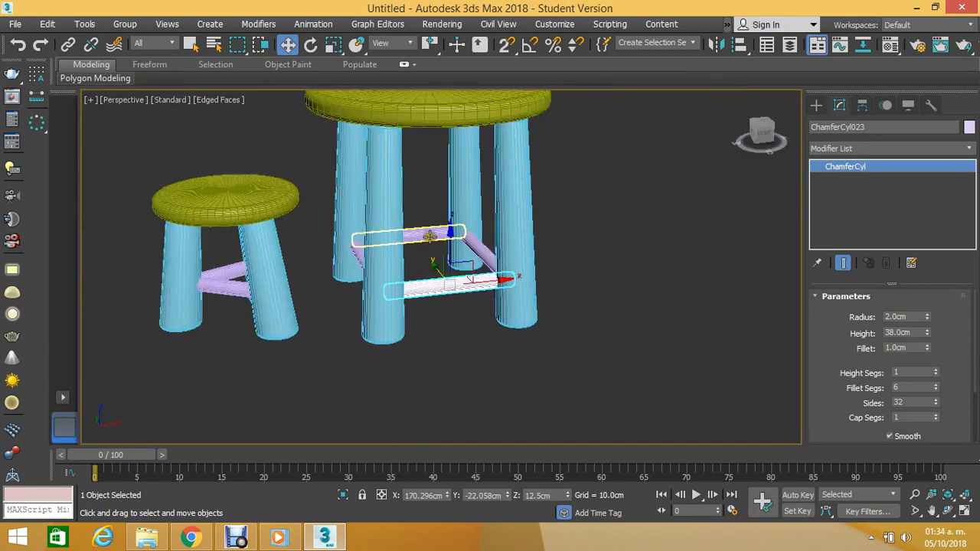
Step: Select all four table crossbars and raise them together along Z to a higher position between the legs
scroll(383, 287, up, 3)
ctrl+click(342, 244)
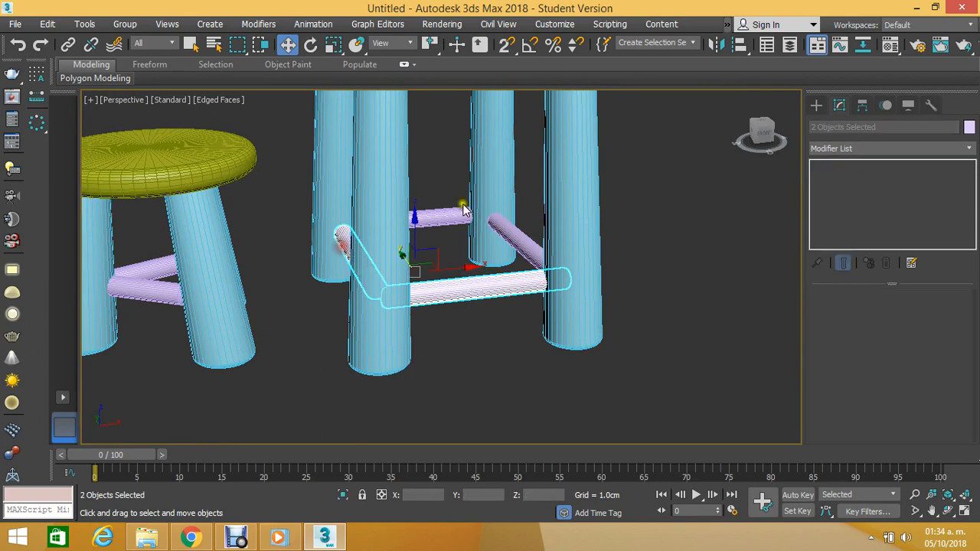
ctrl+click(463, 213)
ctrl+click(512, 233)
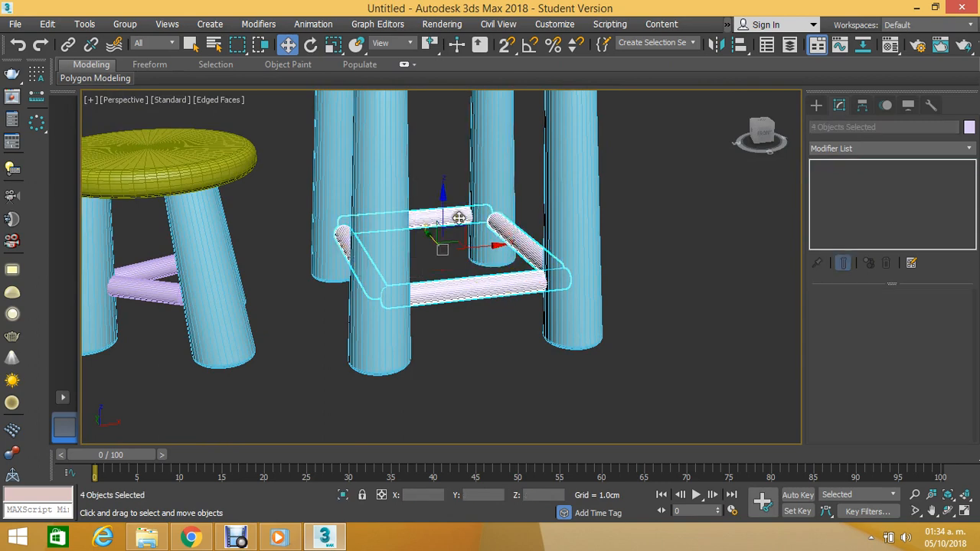
drag(443, 207, 505, 199)
scroll(459, 196, down, 5)
scroll(459, 196, up, 3)
click(587, 193)
scroll(570, 200, down, 4)
scroll(568, 199, up, 2)
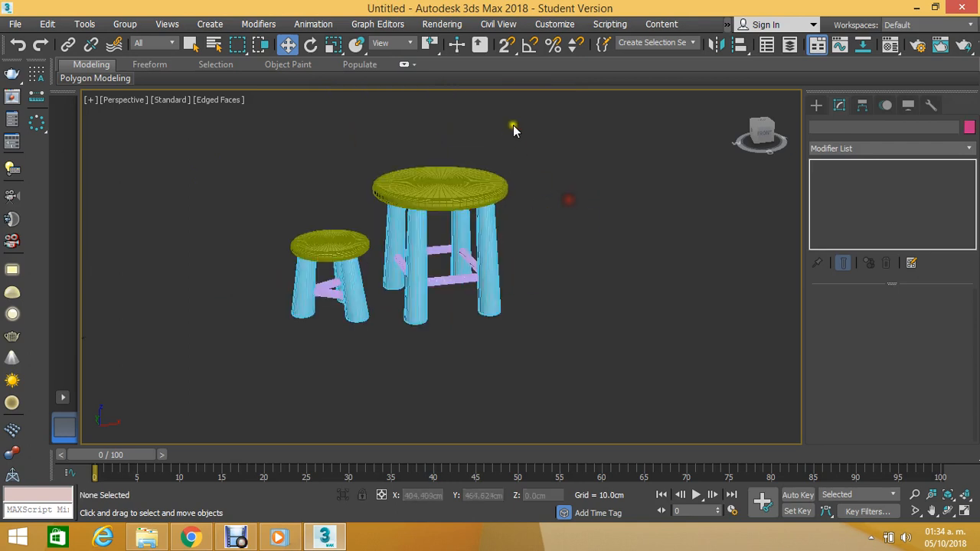
Step: In the Top view, select all the stool and table parts and move them along X toward the origin
scroll(506, 136, down, 3)
scroll(490, 201, up, 2)
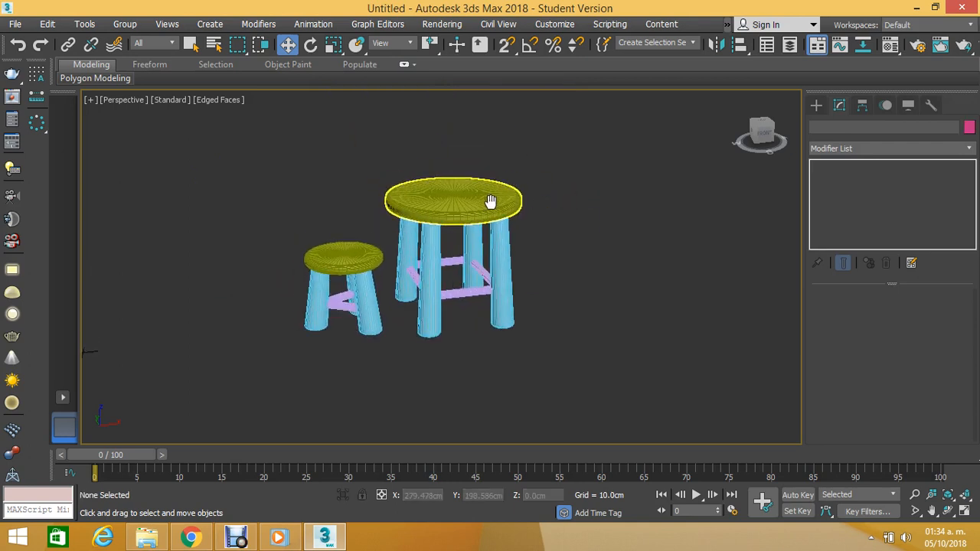
scroll(485, 193, down, 2)
scroll(483, 171, up, 3)
key(t)
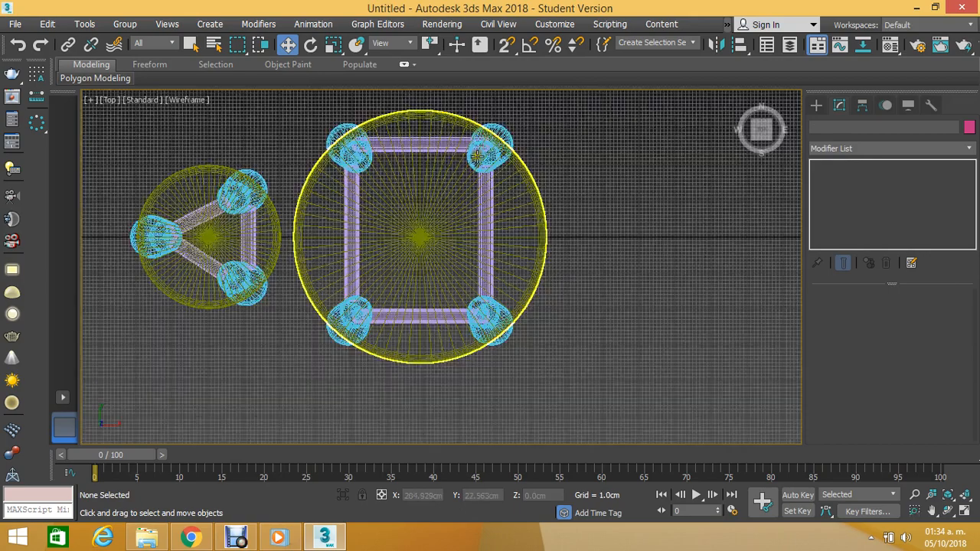
scroll(487, 190, down, 8)
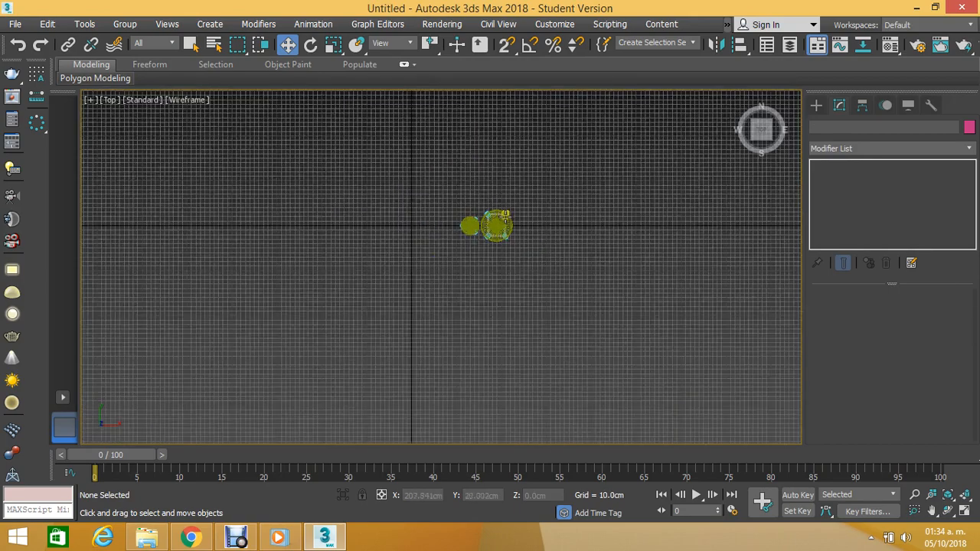
scroll(505, 216, up, 2)
scroll(439, 210, up, 2)
drag(359, 159, 740, 334)
scroll(658, 293, down, 2)
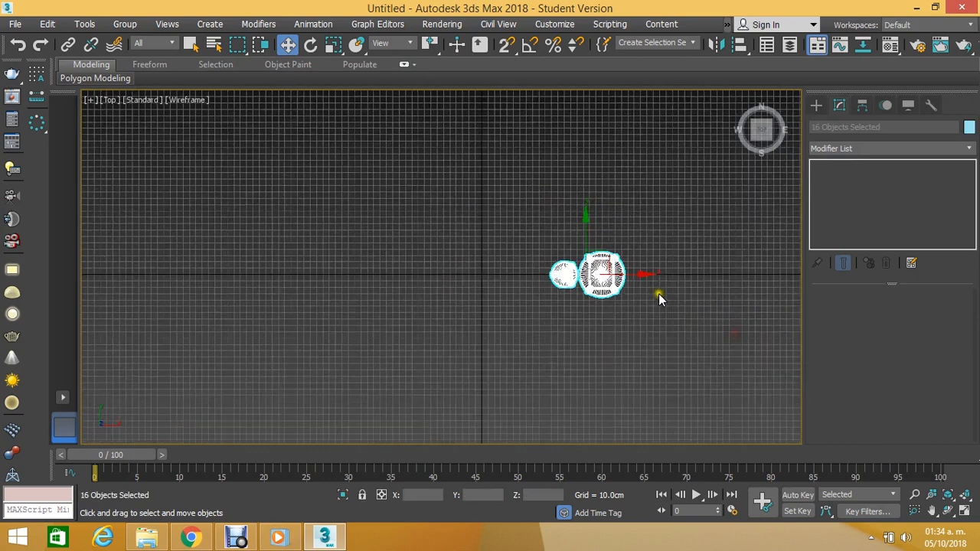
drag(636, 277, 576, 287)
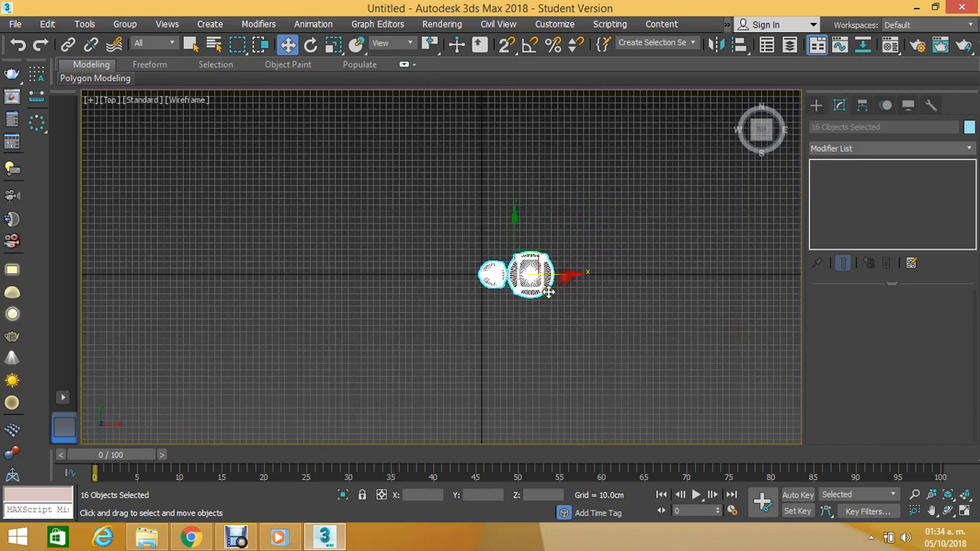
Step: Select only the table's parts and move them along X farther away from the stool
scroll(547, 293, up, 2)
click(596, 287)
drag(602, 182, 494, 326)
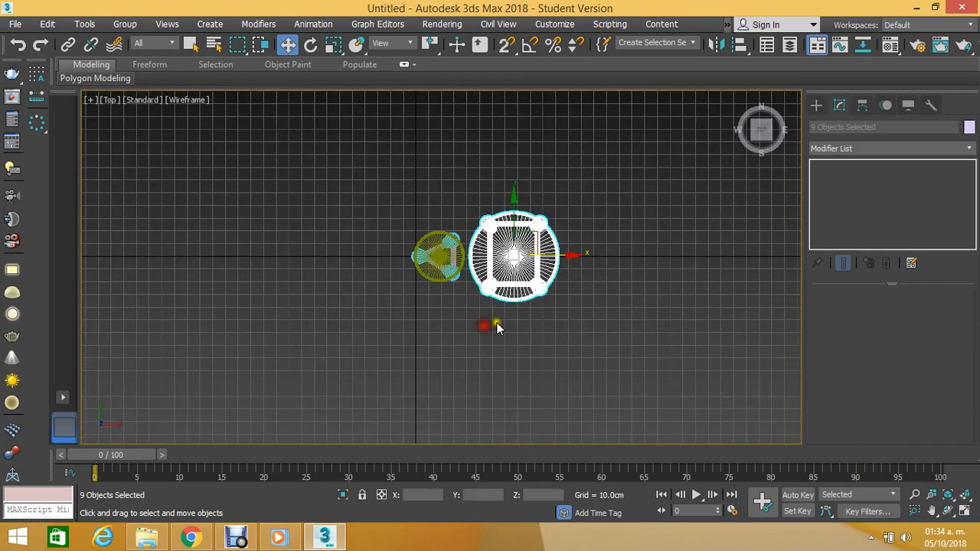
drag(546, 259, 575, 255)
click(638, 252)
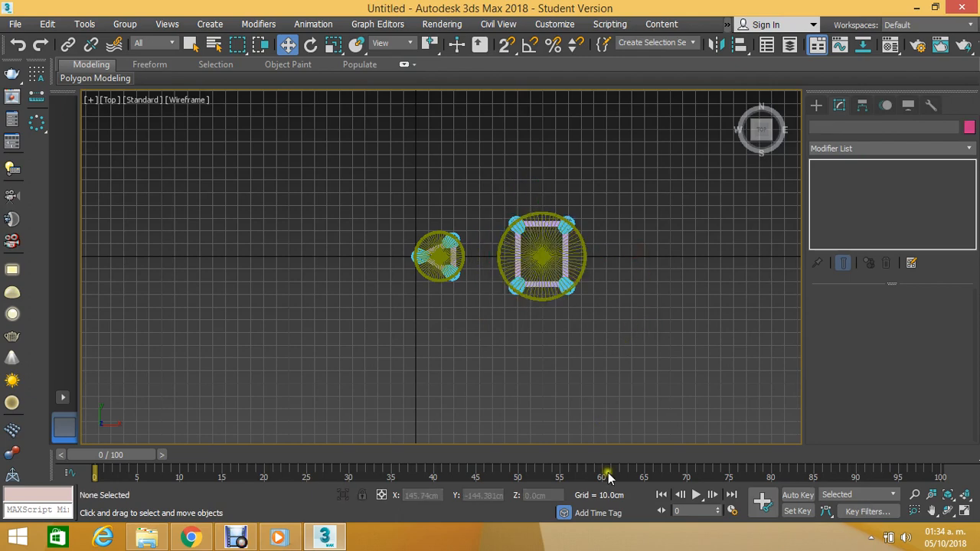
Step: With snapping to grid points turned on, draw a floor plane 490 cm long and 600 cm wide around the stool and table
click(816, 107)
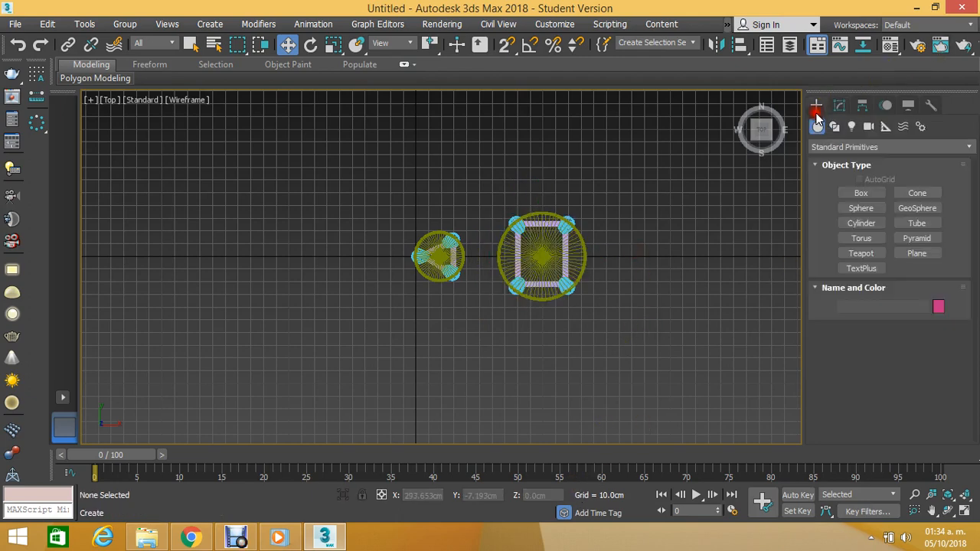
click(917, 253)
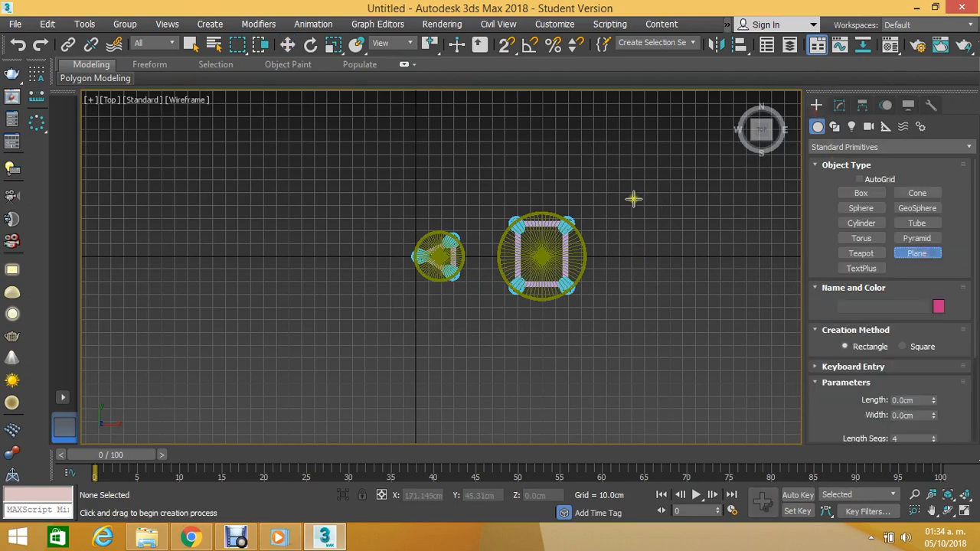
middle_drag(634, 199, 524, 205)
click(506, 46)
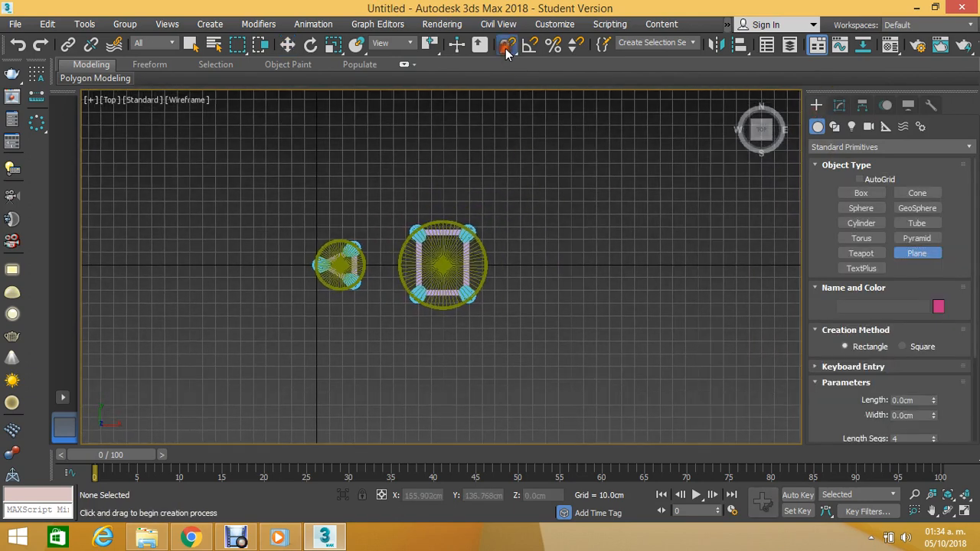
click(507, 45)
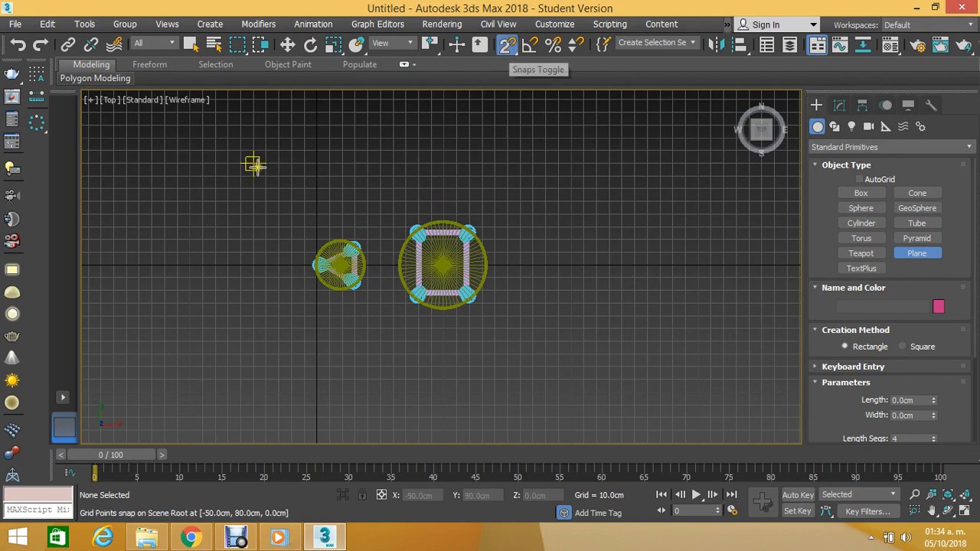
scroll(271, 177, down, 3)
right_click(500, 48)
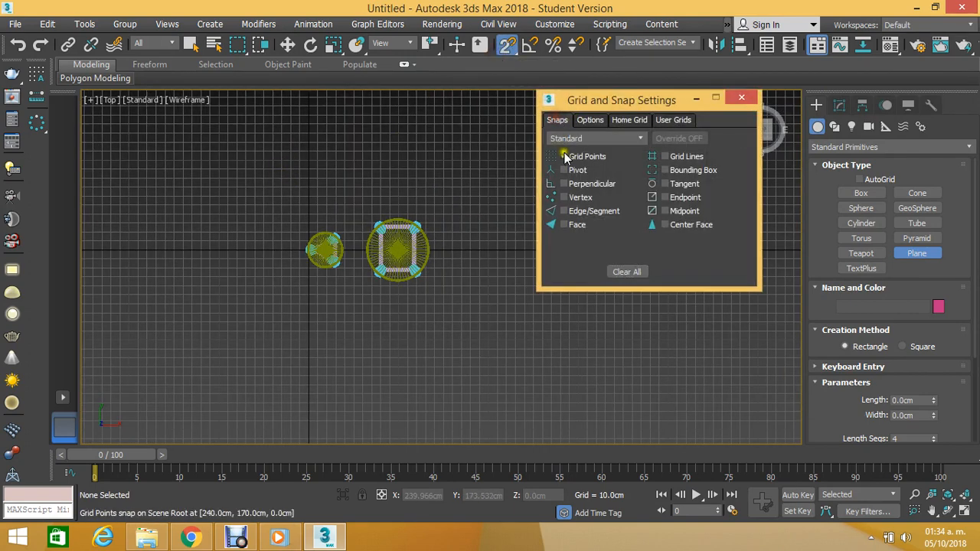
click(566, 157)
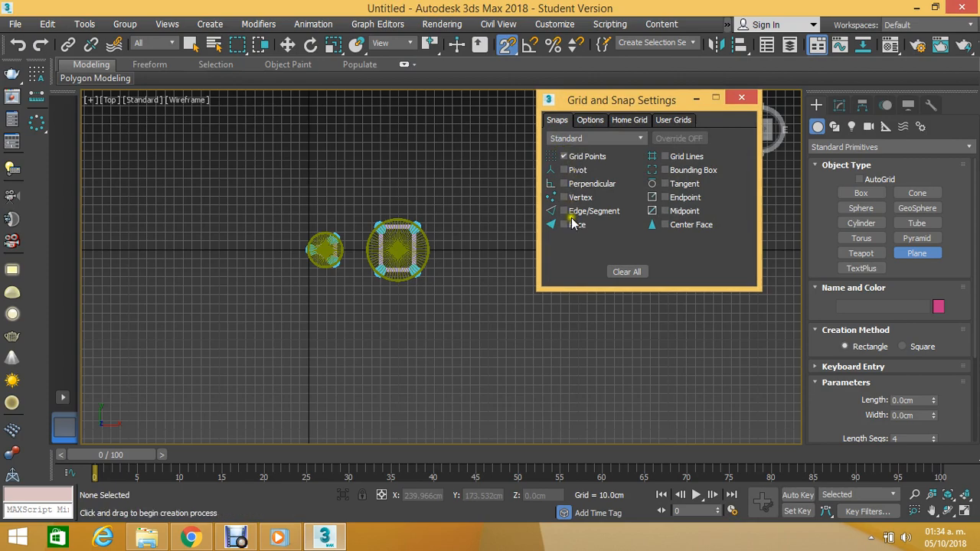
click(731, 99)
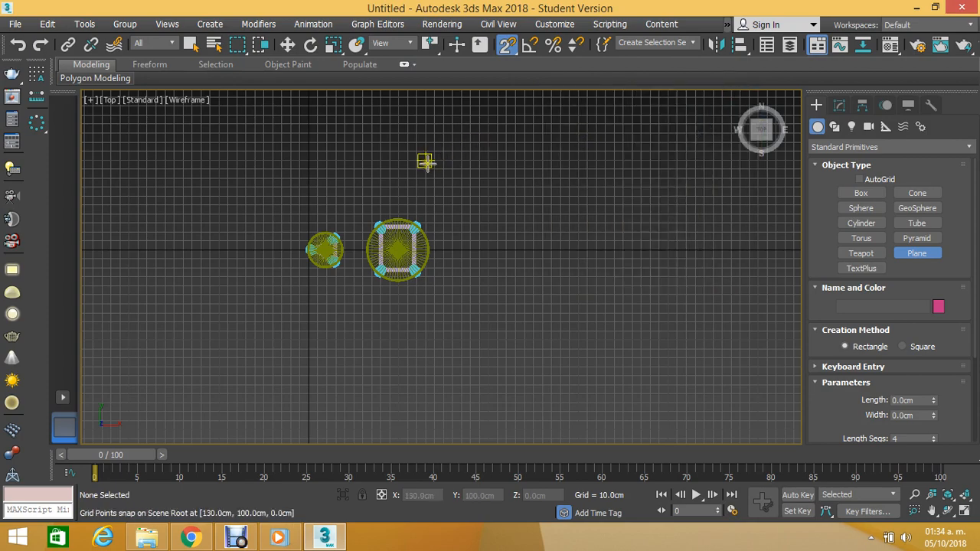
scroll(330, 191, down, 4)
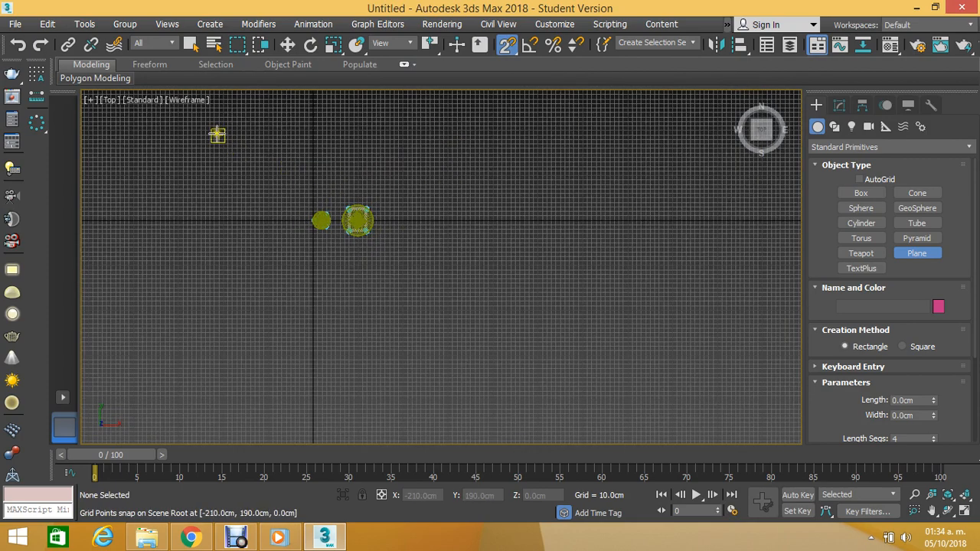
drag(219, 130, 489, 352)
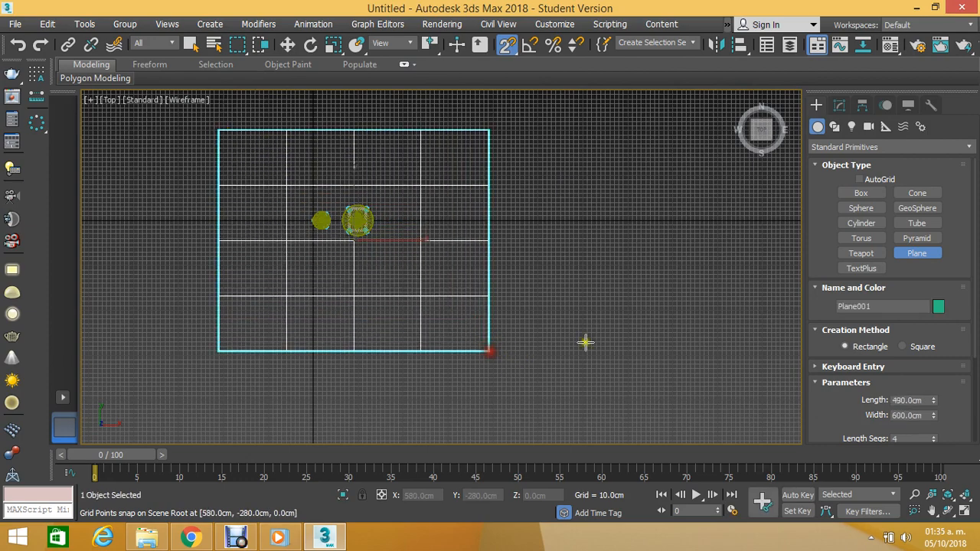
Step: Scale the floor plane to about 236% along X and about 138% along Y
click(288, 45)
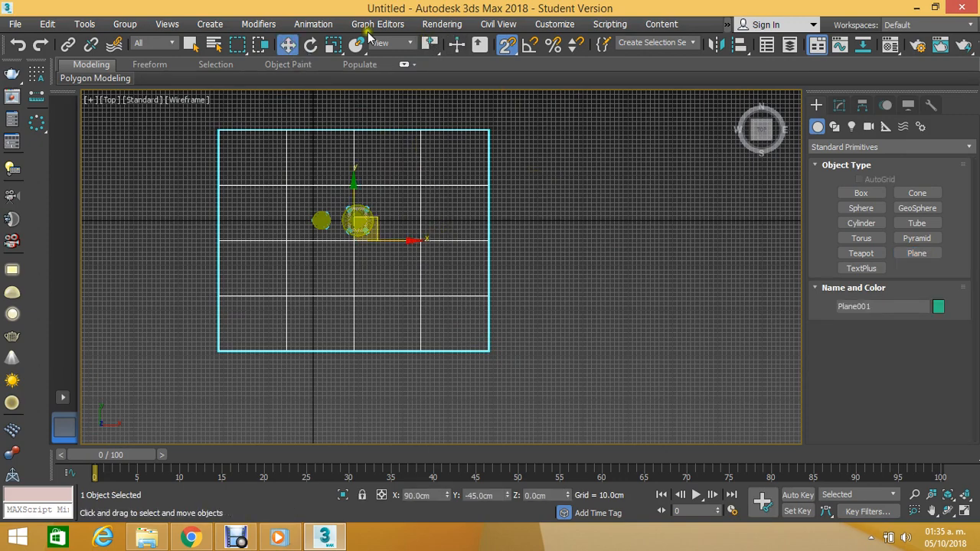
click(333, 45)
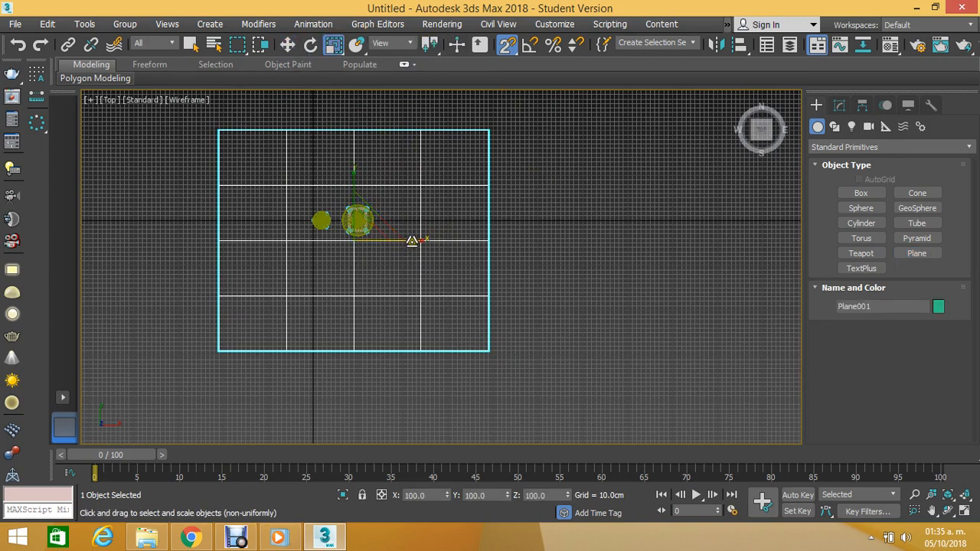
drag(411, 240, 465, 245)
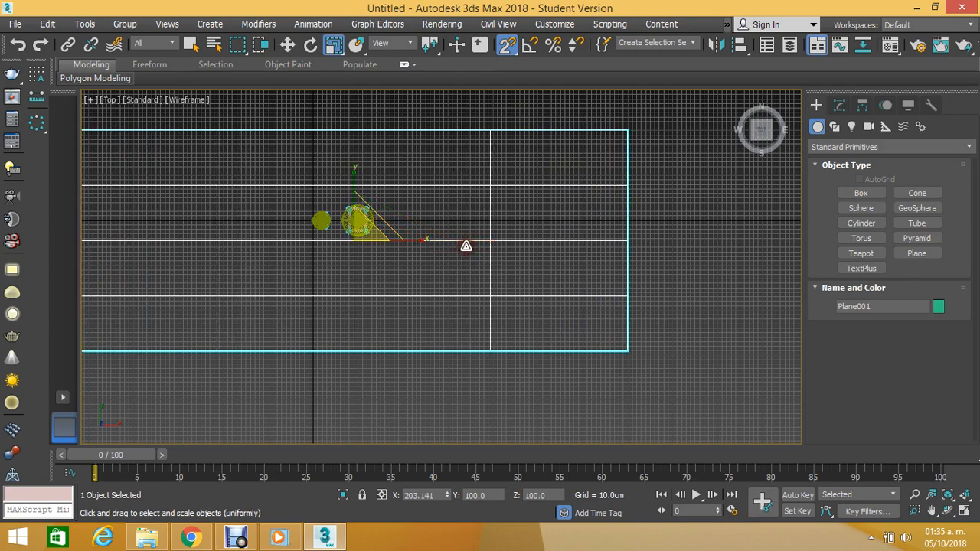
middle_drag(465, 245, 527, 247)
drag(487, 249, 497, 245)
scroll(497, 245, down, 2)
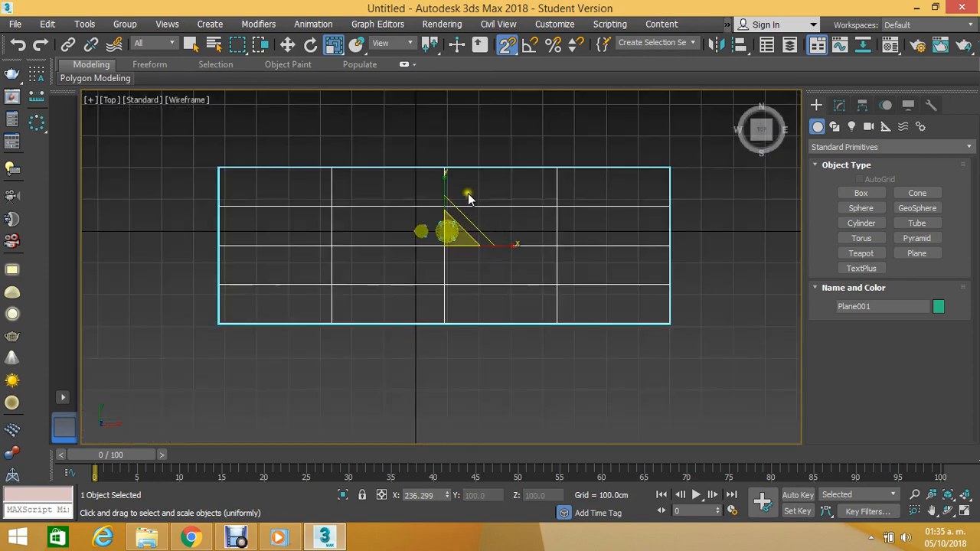
drag(443, 183, 449, 163)
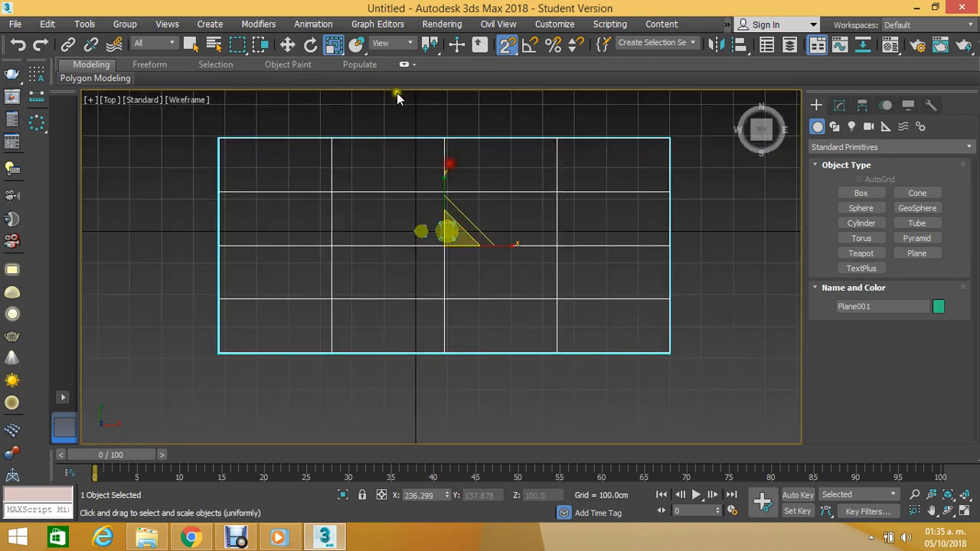
Step: With snapping off, make one copy of the floor plane along Y at about 323.5 cm
click(288, 44)
middle_drag(394, 153, 348, 239)
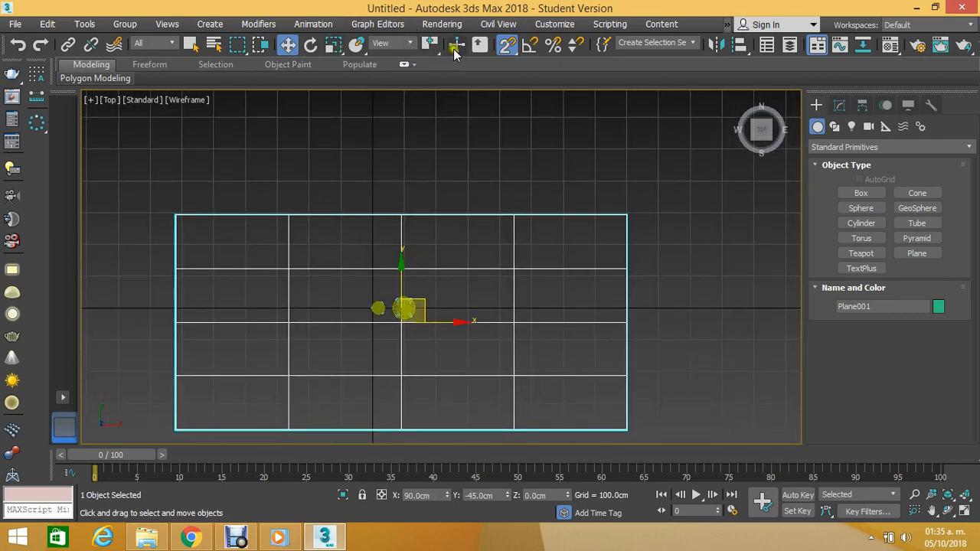
shift+drag(407, 288, 405, 170)
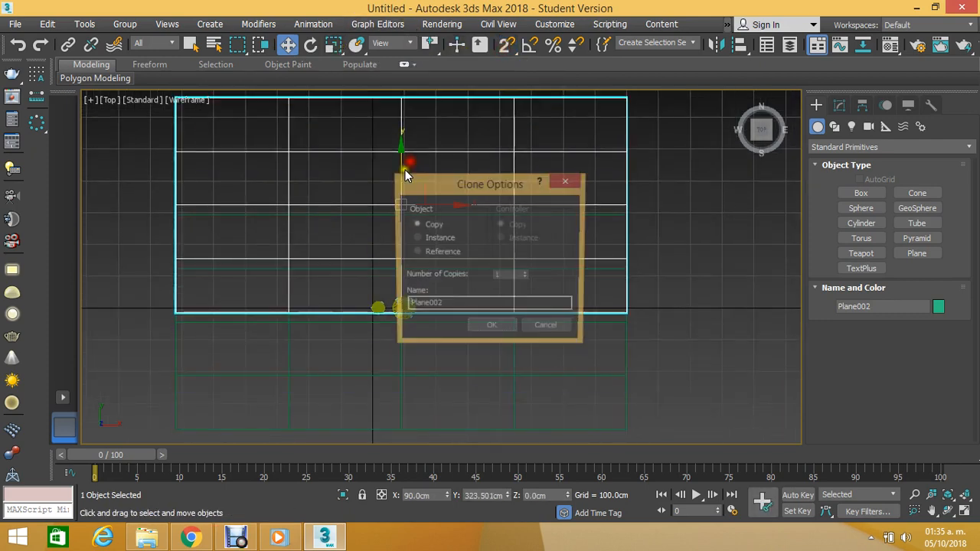
click(494, 329)
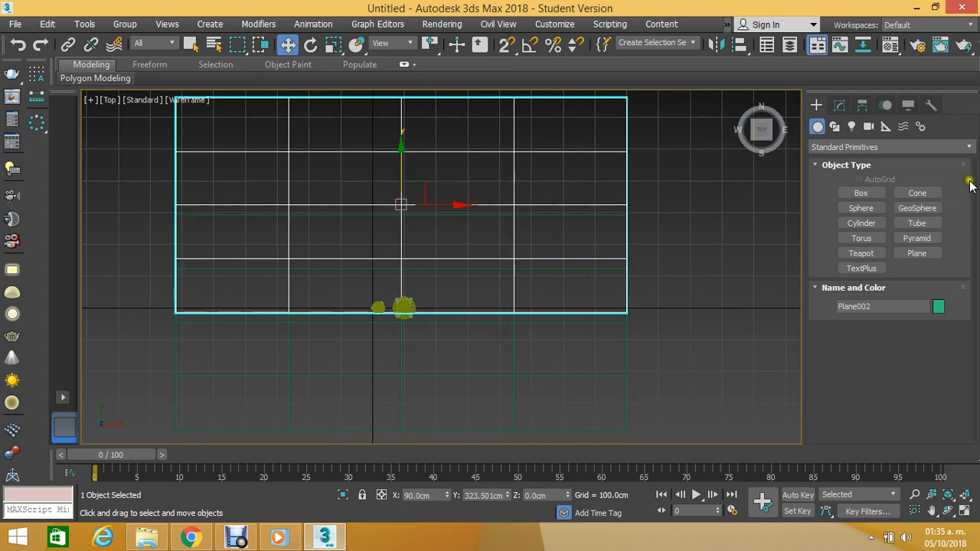
Step: Change the copied plane's object color to pale yellow
click(938, 306)
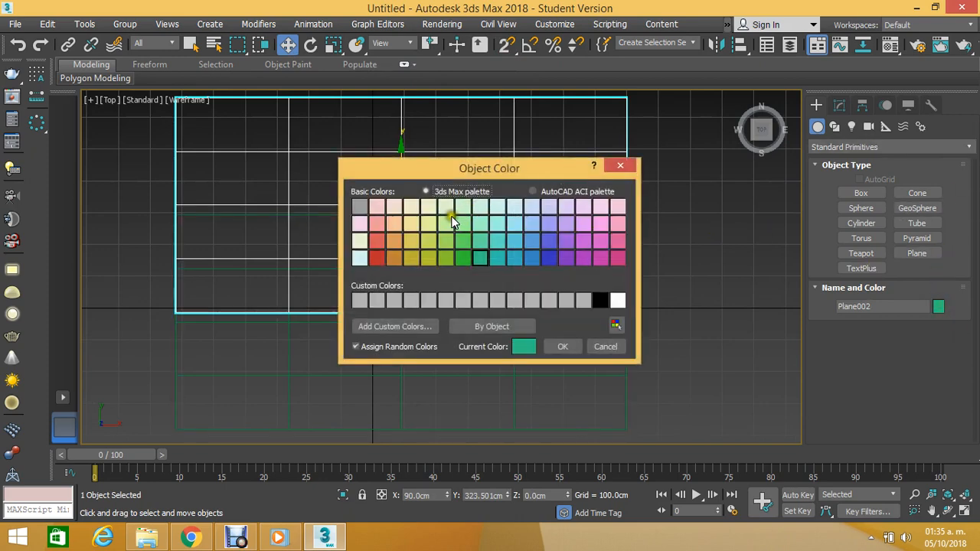
click(438, 236)
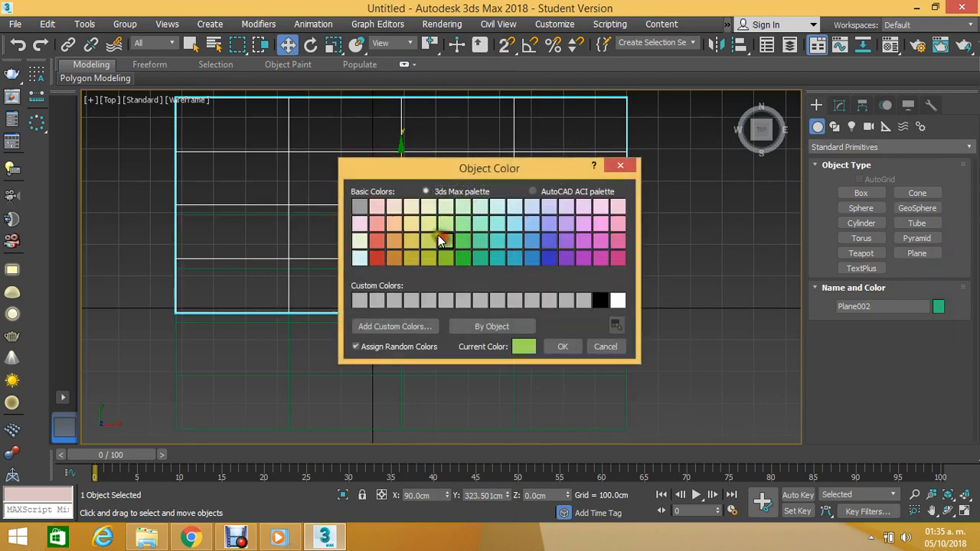
click(563, 347)
Step: Rotate the copied plane exactly 90 degrees about X to stand it upright as a wall
click(311, 45)
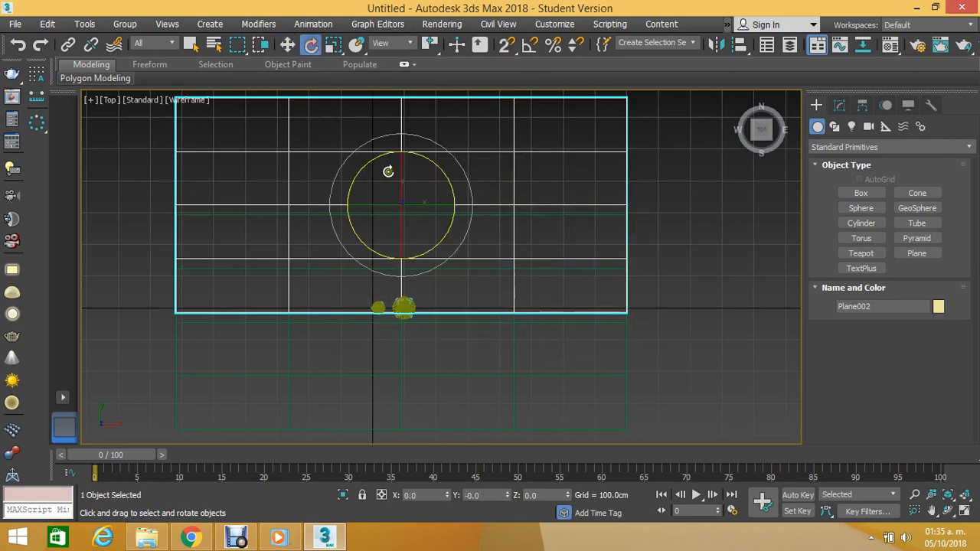
drag(399, 176, 401, 307)
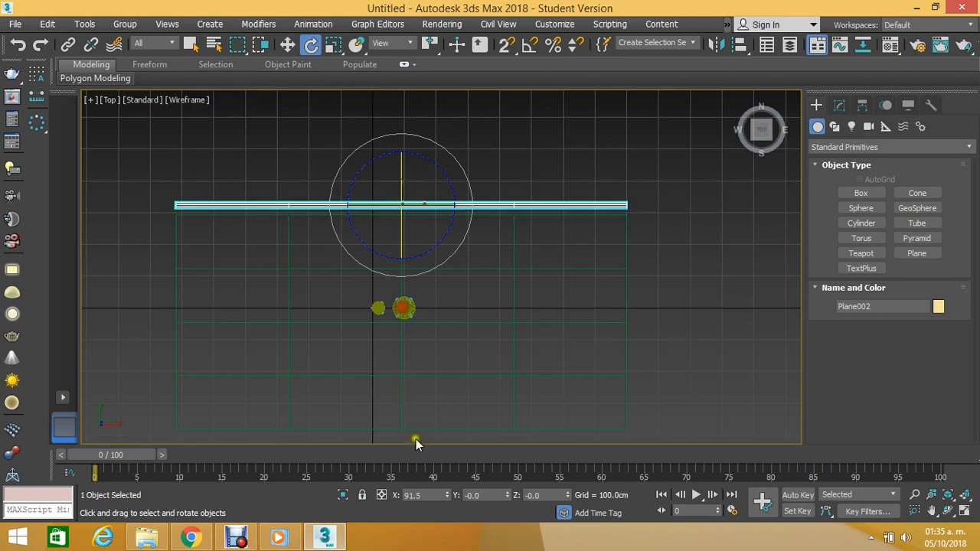
key(ctrl+z)
click(426, 495)
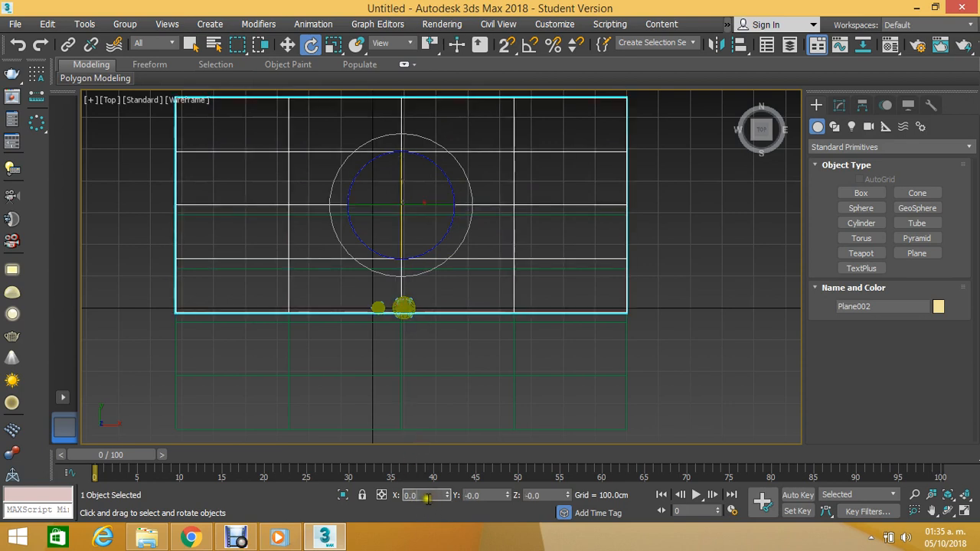
drag(427, 498, 366, 496)
text(90)
key(Return)
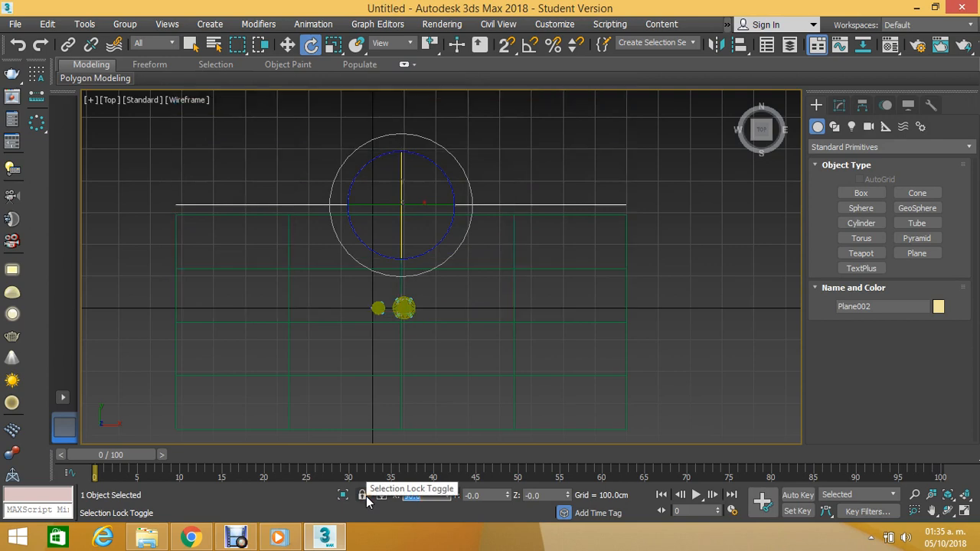
Step: Move the upright wall plane along Y to about 289.3 cm, at the floor's rear edge, and check it in perspective
click(287, 44)
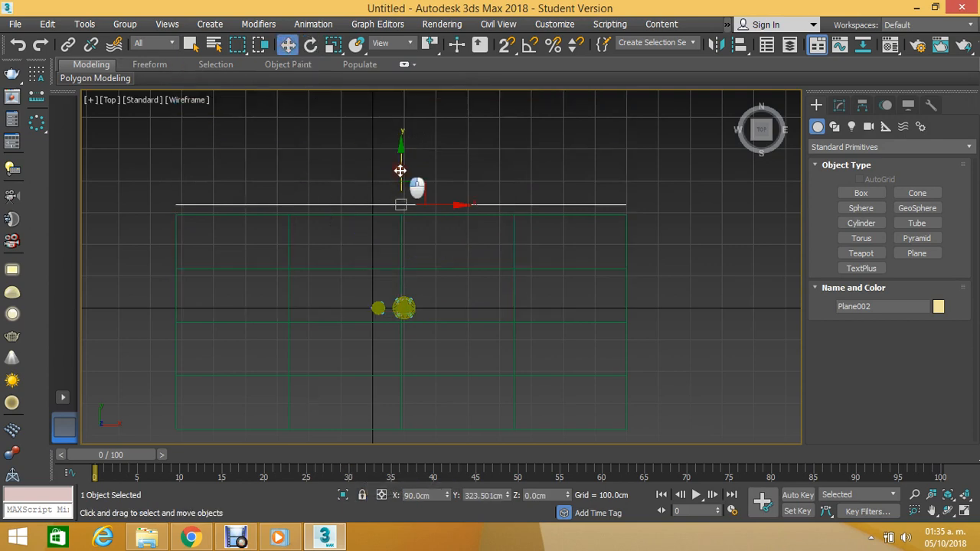
drag(400, 170, 405, 181)
key(p)
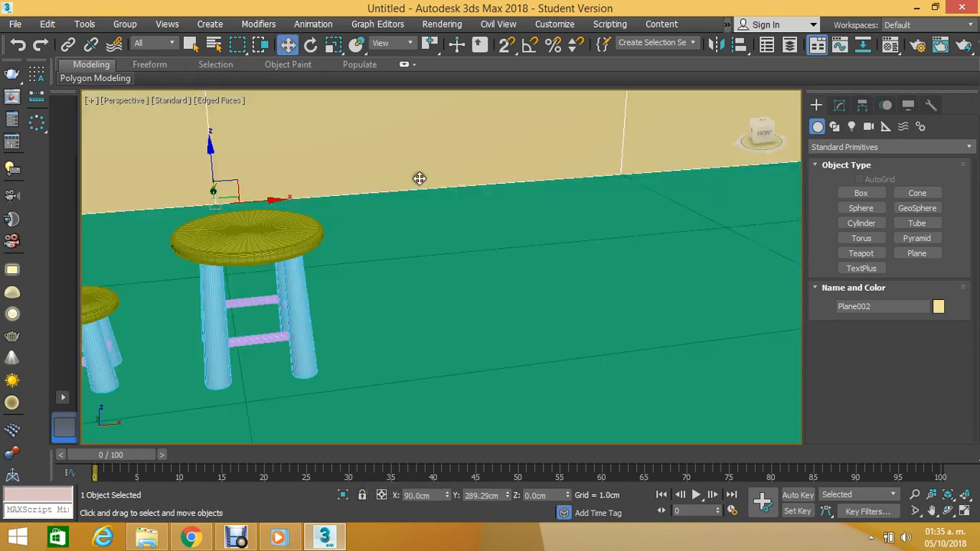
Step: Move the wall plane along Y to about 283.9 cm and raise it along Z to about 89.5 cm
scroll(437, 222, down, 6)
scroll(428, 215, up, 5)
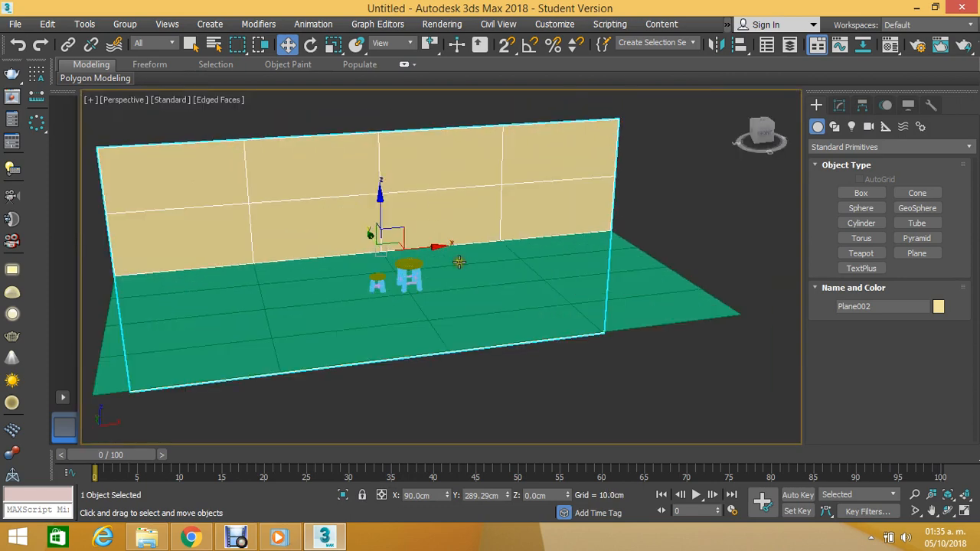
mouse_move(370, 235)
mouse_down()
mouse_move(347, 210)
mouse_move(384, 235)
mouse_up()
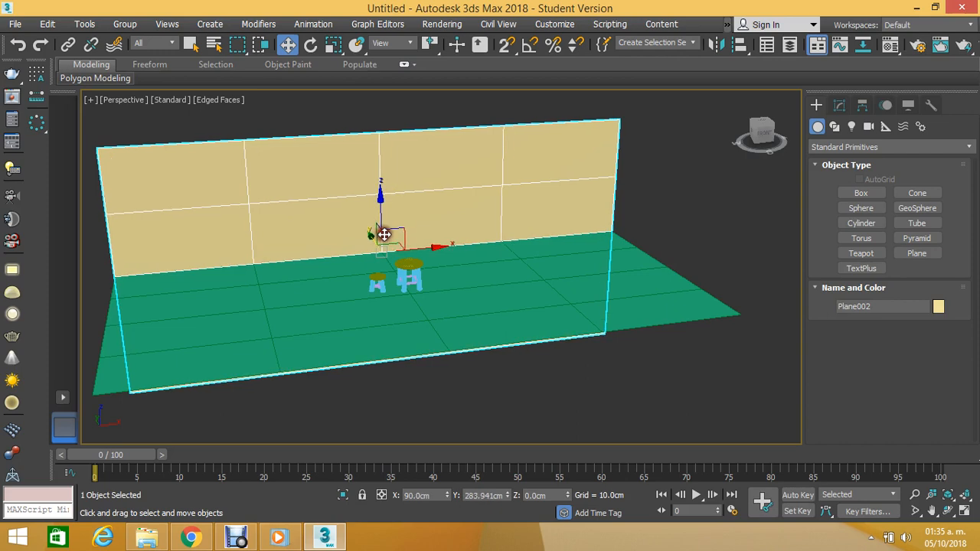
drag(383, 201, 384, 176)
scroll(436, 303, down, 4)
scroll(435, 304, up, 3)
click(455, 395)
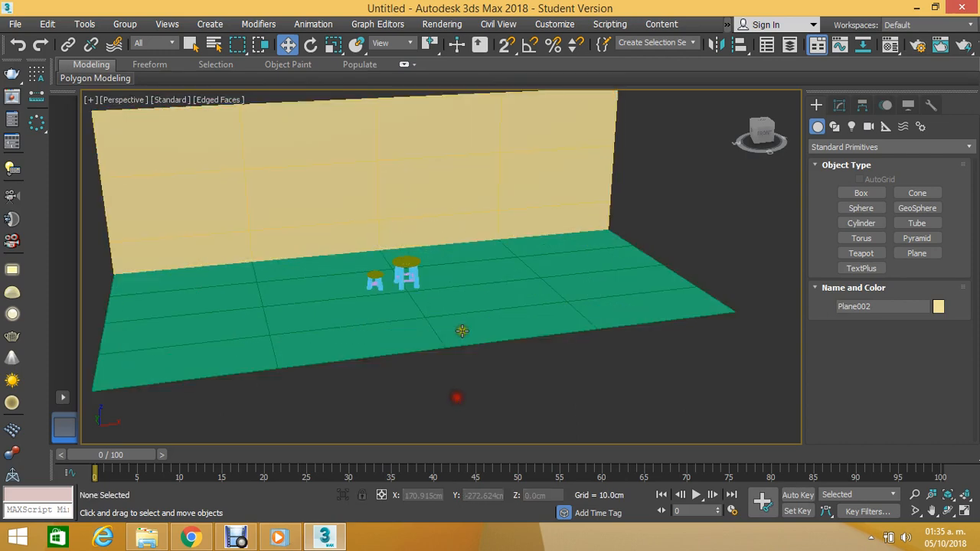
Step: Change the floor plane's object color to white
click(480, 297)
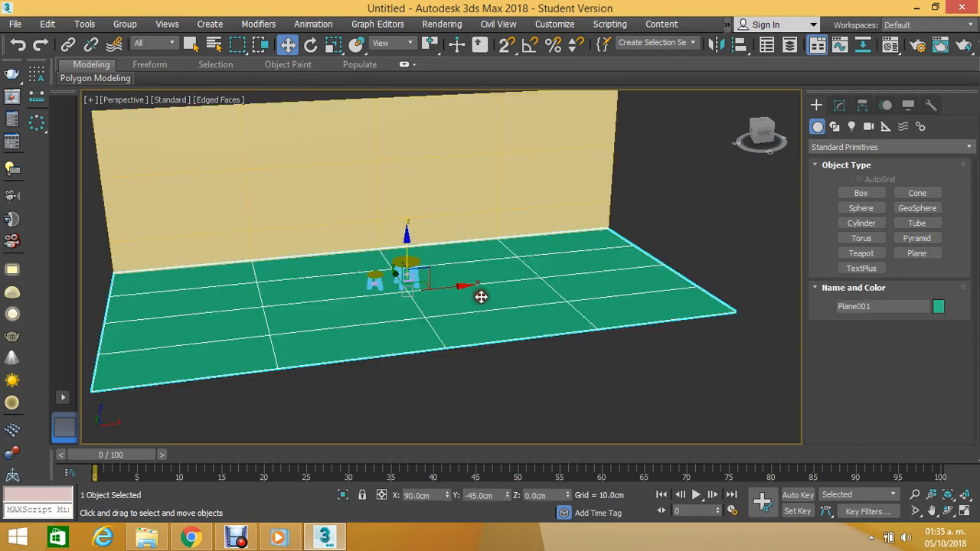
click(937, 306)
click(618, 300)
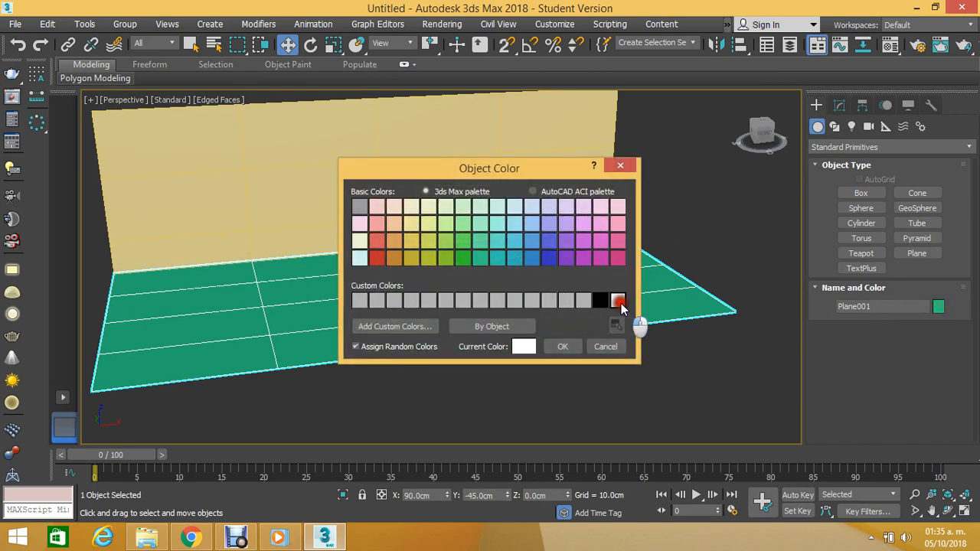
click(560, 348)
click(499, 399)
Step: Hide the pale yellow wall plane
alt+middle_drag(506, 316, 527, 264)
click(492, 191)
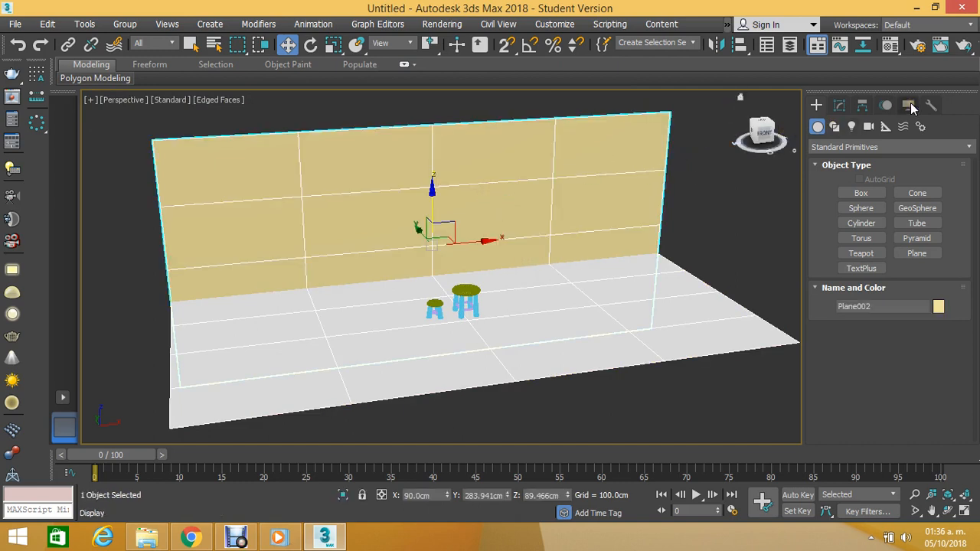
click(909, 106)
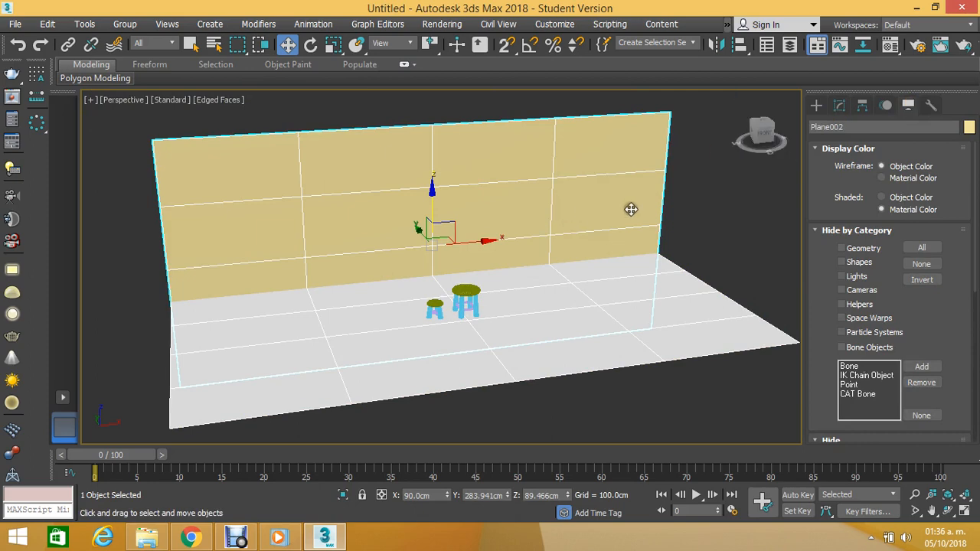
click(691, 199)
click(649, 188)
right_click(649, 187)
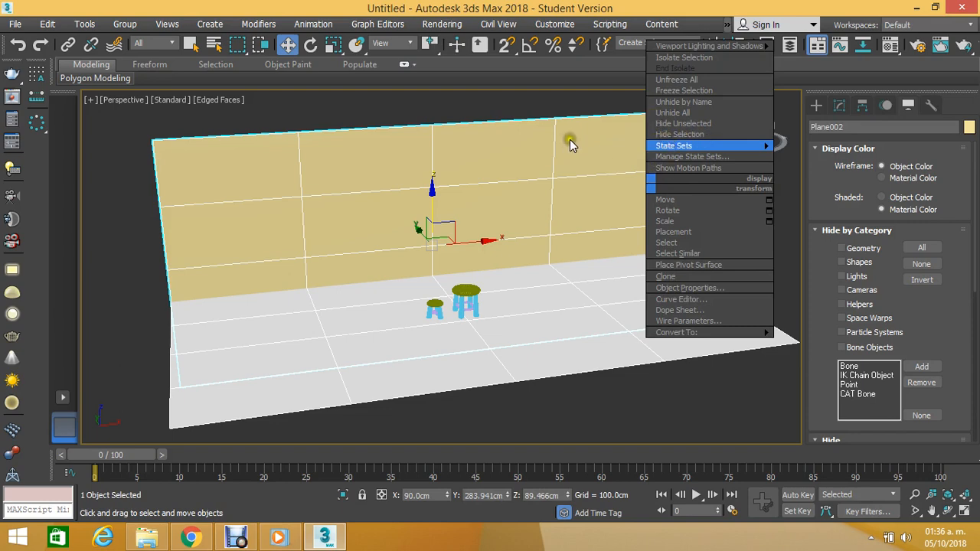
click(498, 103)
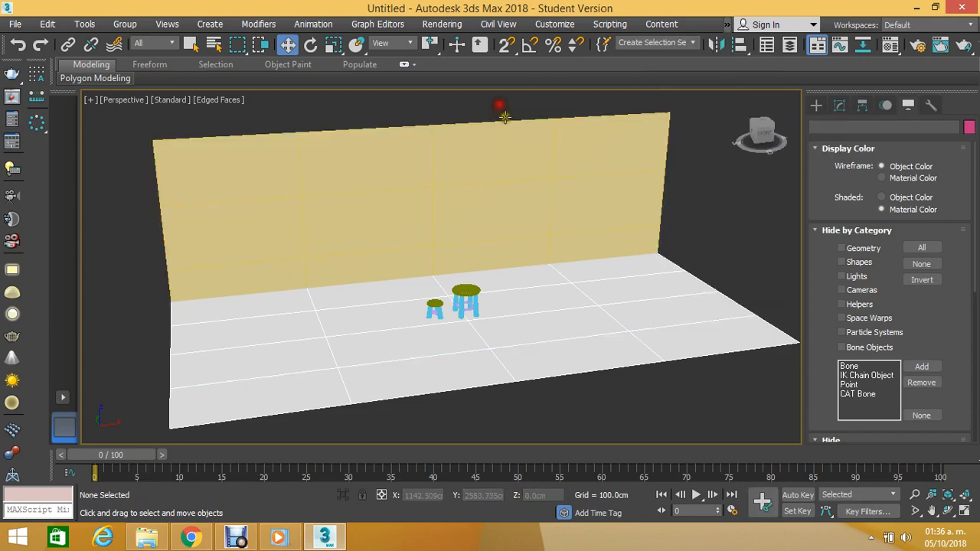
click(535, 155)
right_click(536, 156)
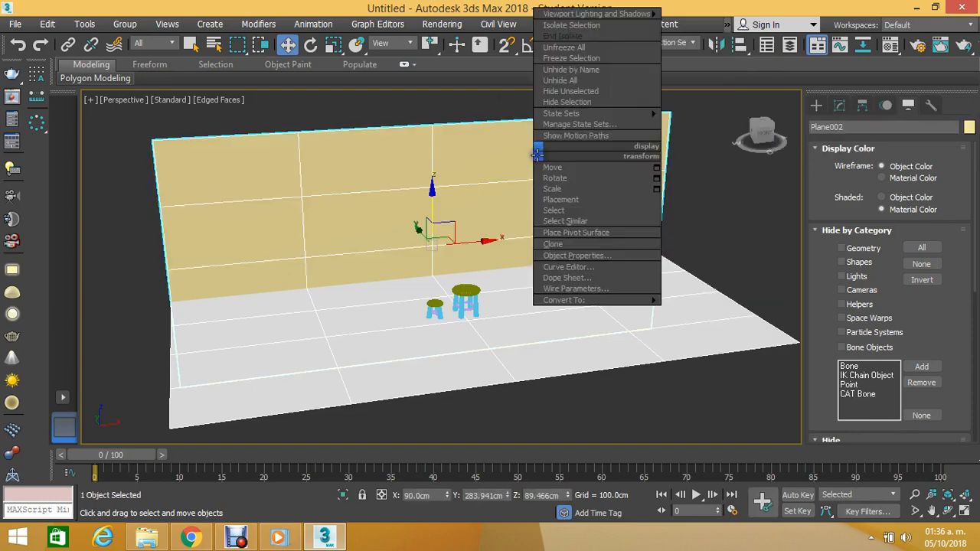
click(582, 102)
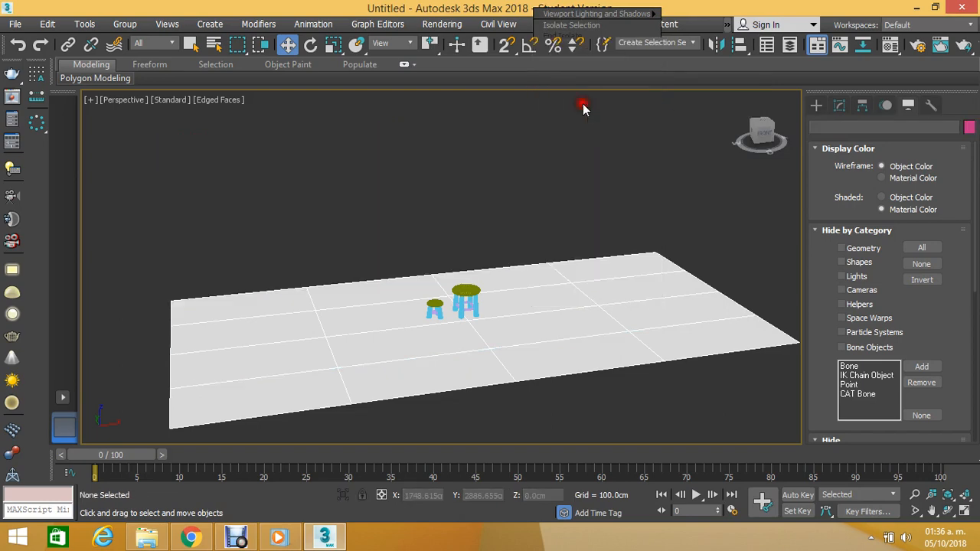
Step: Open the Material Editor with the stool and table framed close up in the perspective view
middle_drag(520, 278, 551, 240)
scroll(537, 253, up, 3)
scroll(444, 343, up, 3)
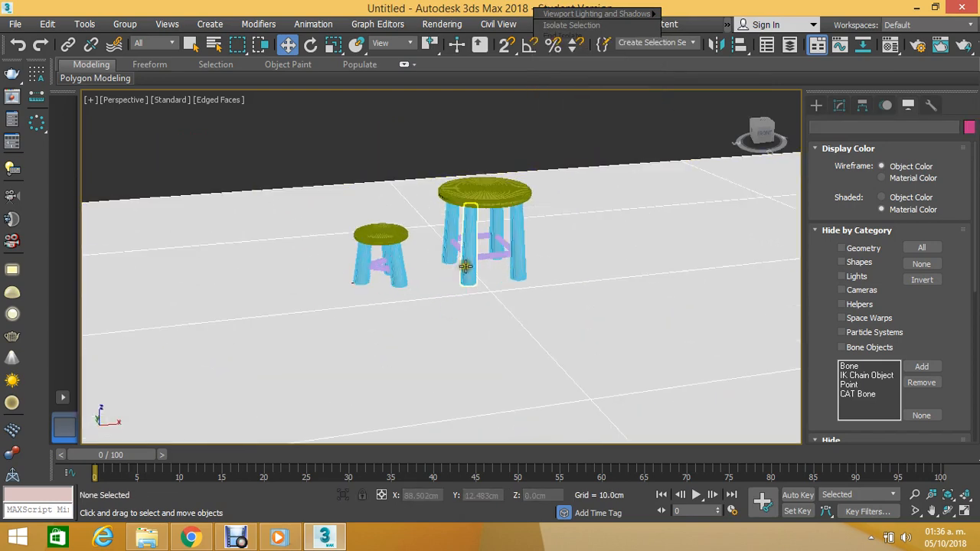
scroll(465, 266, down, 6)
scroll(466, 266, up, 6)
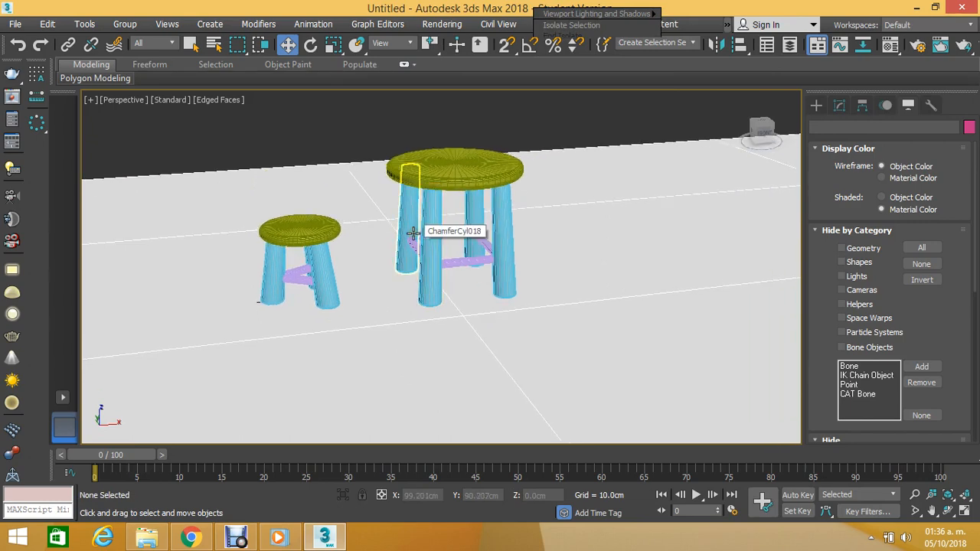
click(891, 46)
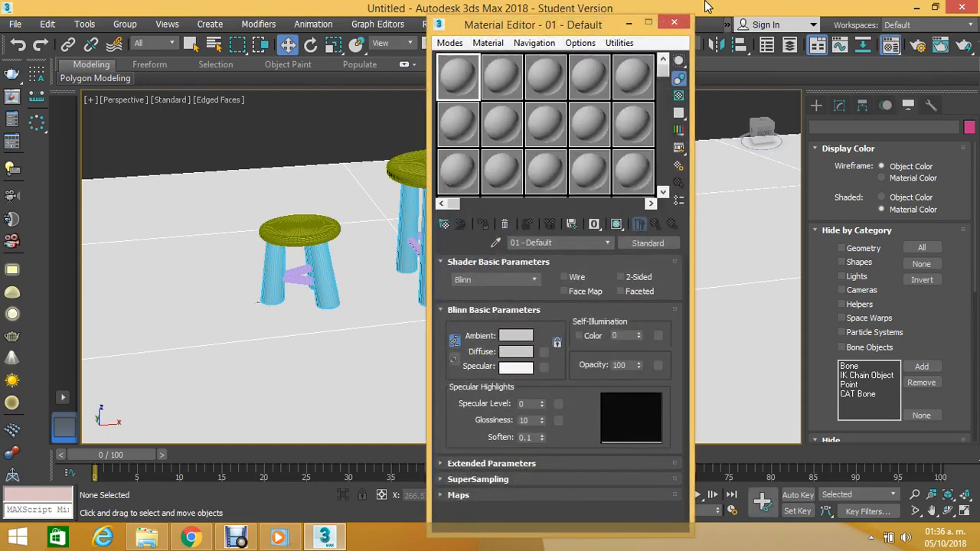
Step: Try the Slate Material Editor mode and return to the Compact Material Editor
click(450, 43)
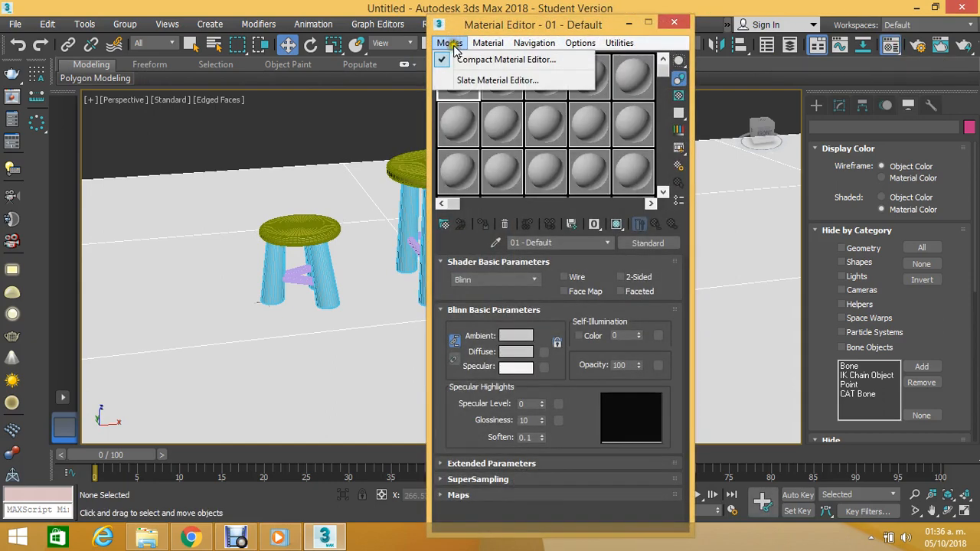
click(464, 81)
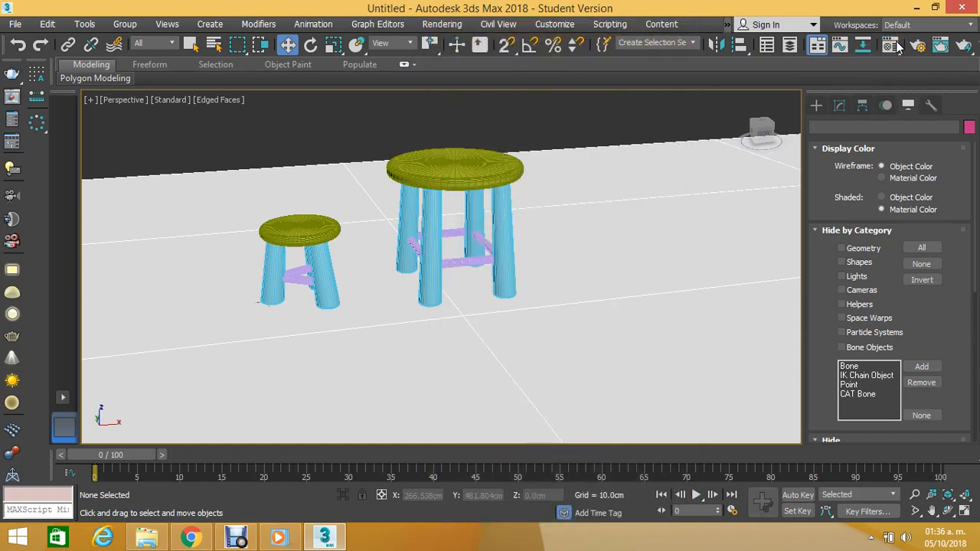
mouse_move(333, 539)
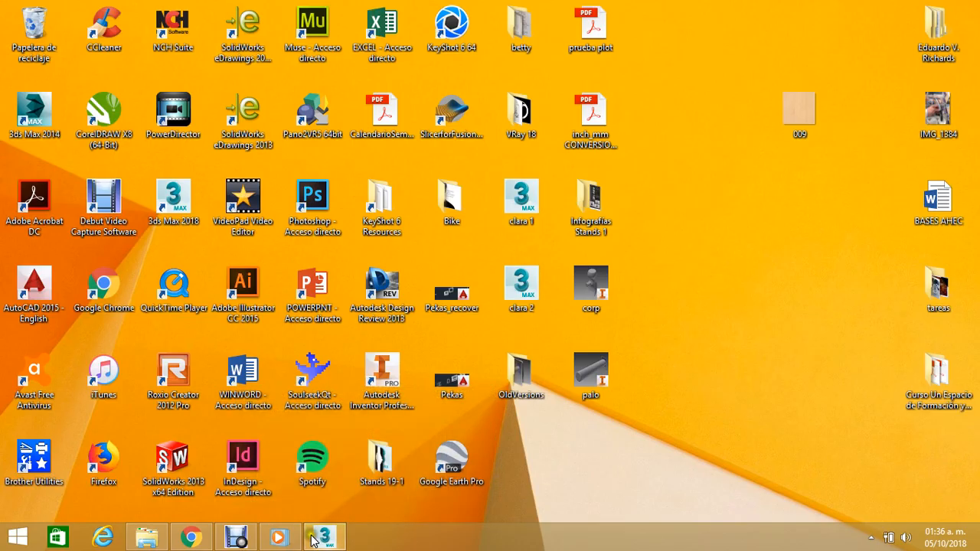
click(323, 544)
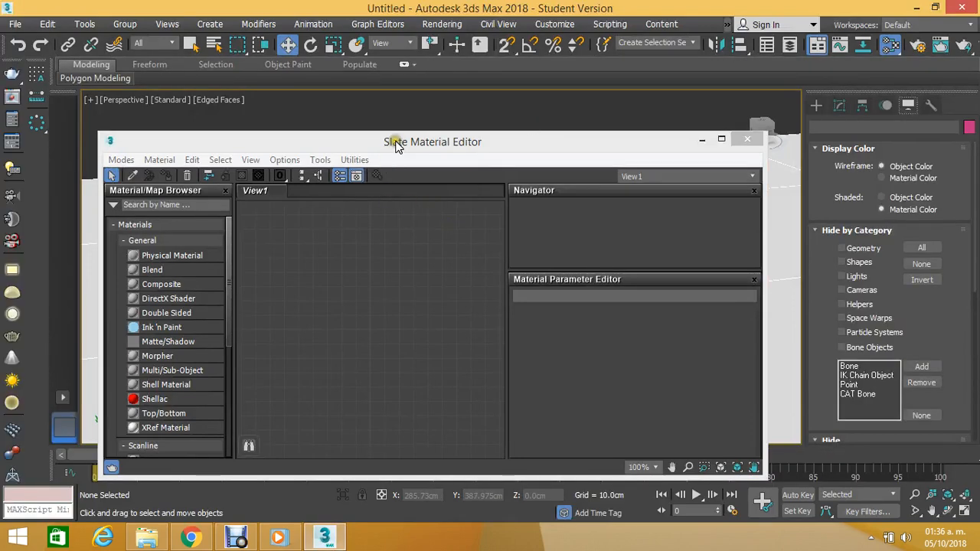
drag(395, 146, 435, 82)
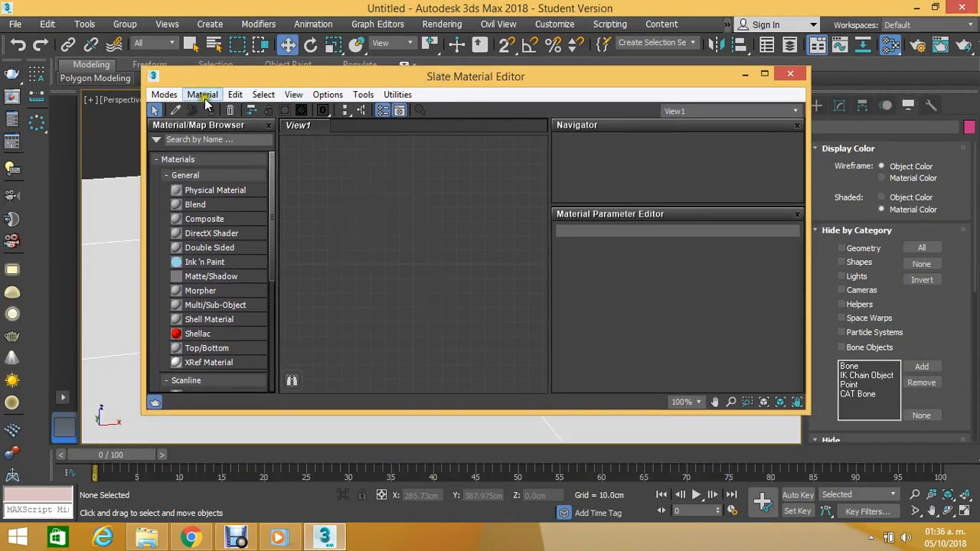
click(163, 95)
click(187, 114)
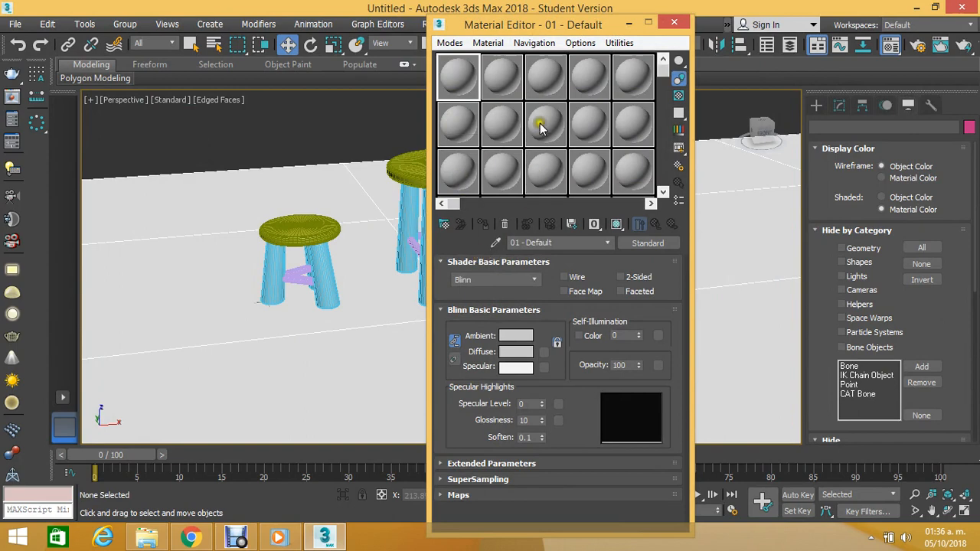
Step: Cycle the material sample slots through the 6X4 layout to the 3X2 layout
click(577, 44)
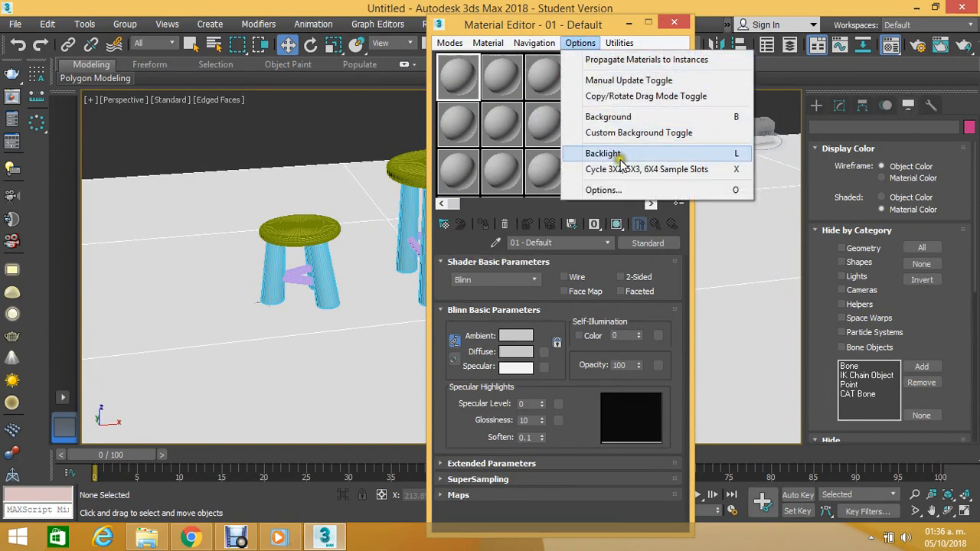
click(623, 168)
click(582, 43)
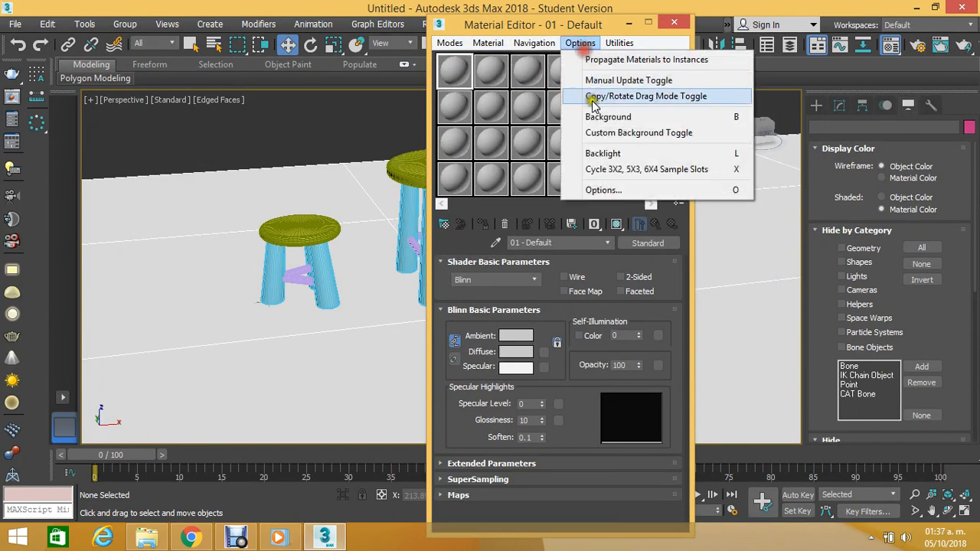
click(616, 166)
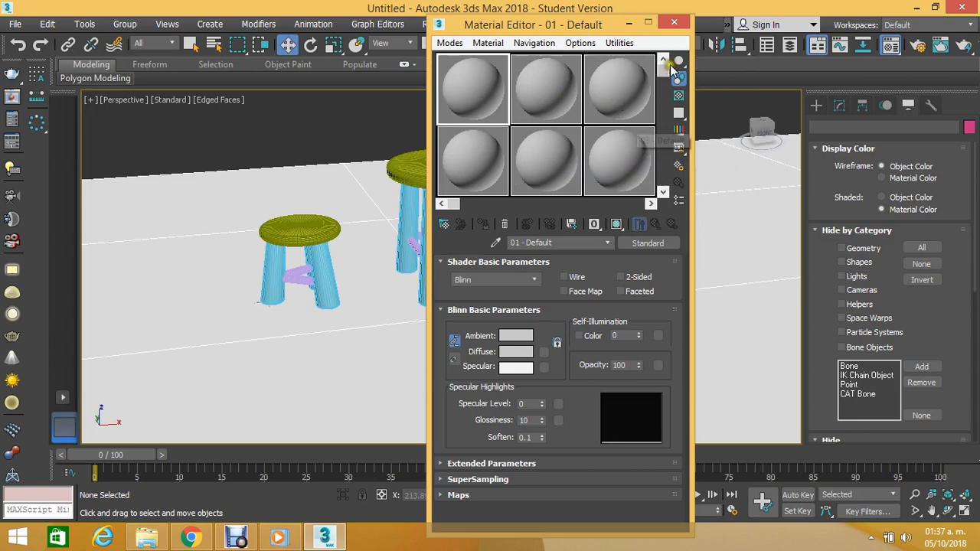
Step: Look through the 3X2 sample slots and cycle the layout back to 5X3
scroll(670, 185, down, 3)
click(649, 204)
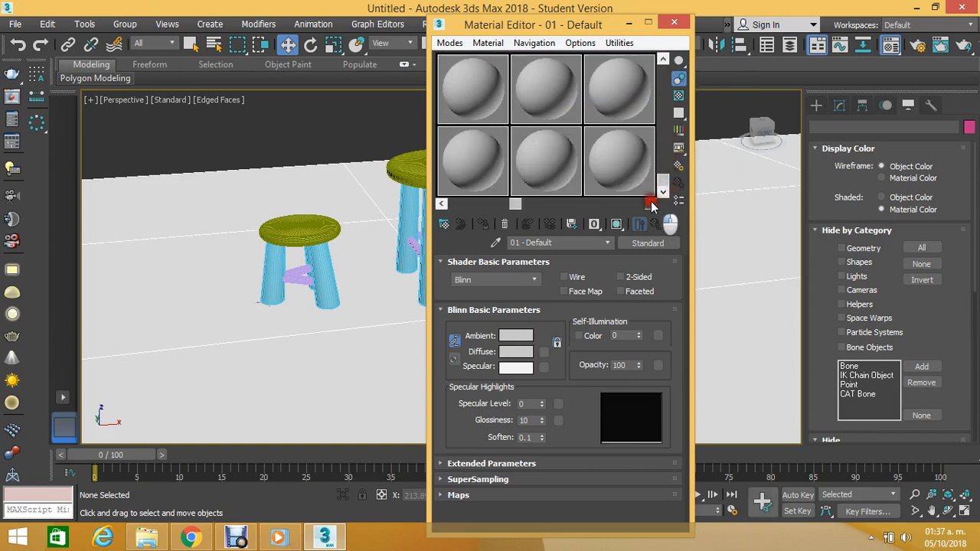
click(650, 204)
click(649, 204)
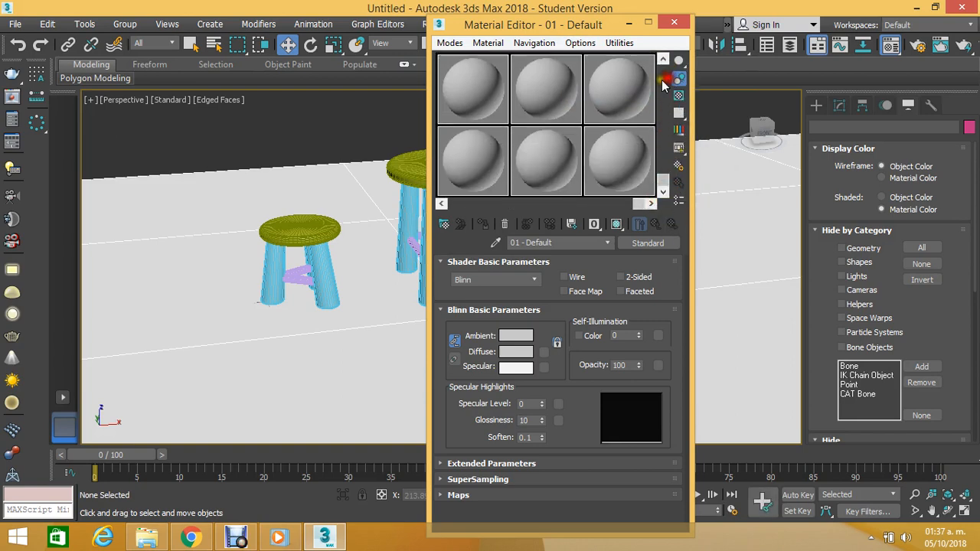
click(662, 73)
click(661, 96)
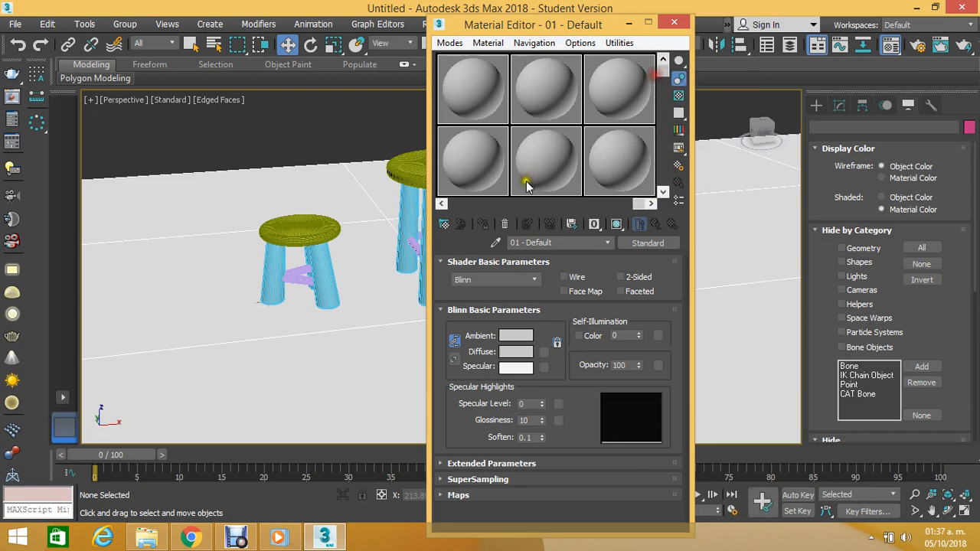
click(442, 204)
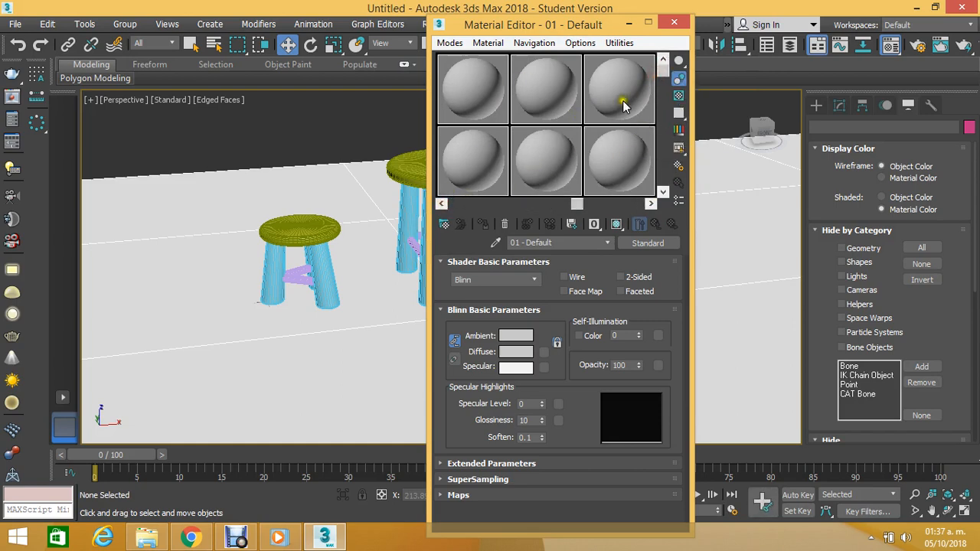
click(579, 44)
click(618, 169)
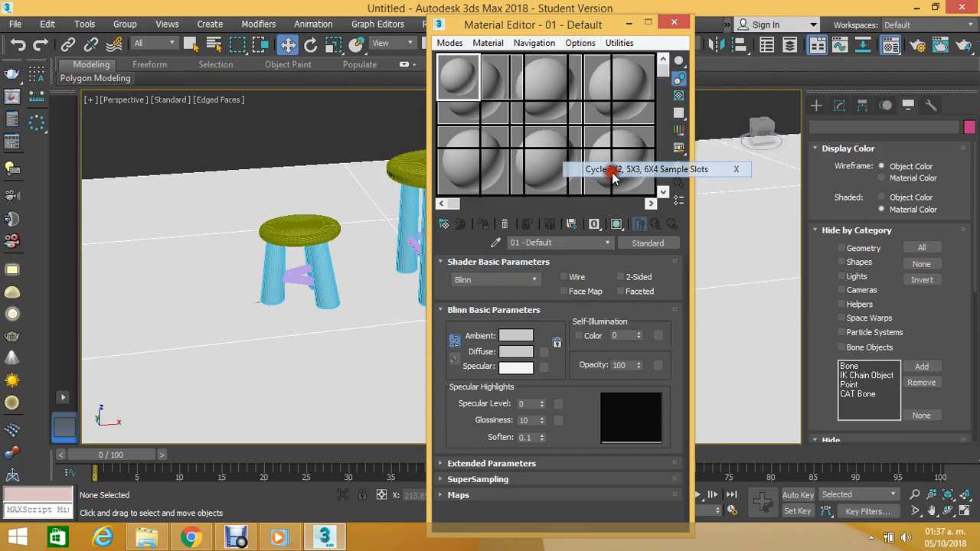
Step: Inspect the 01 - Default material in a magnified preview and turn on its checkered background
double_click(466, 83)
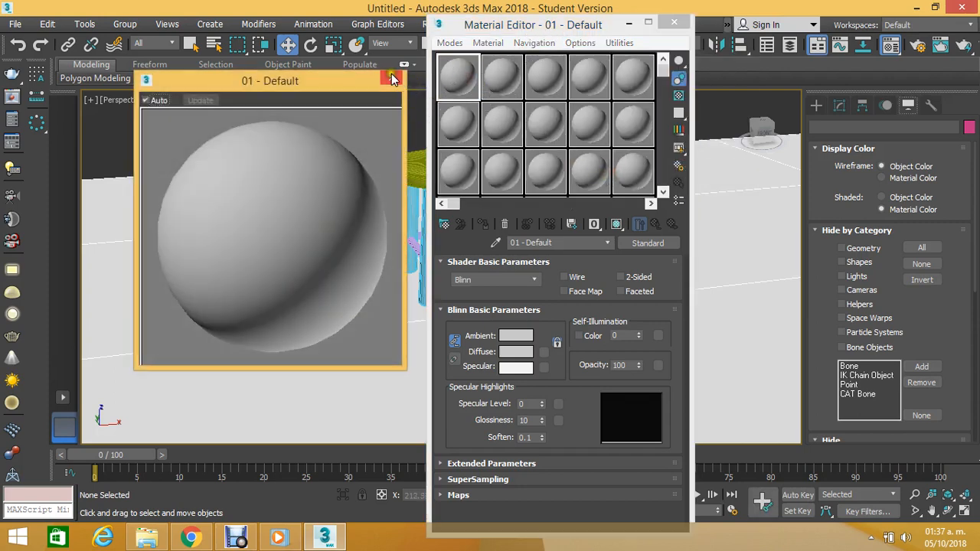
click(391, 79)
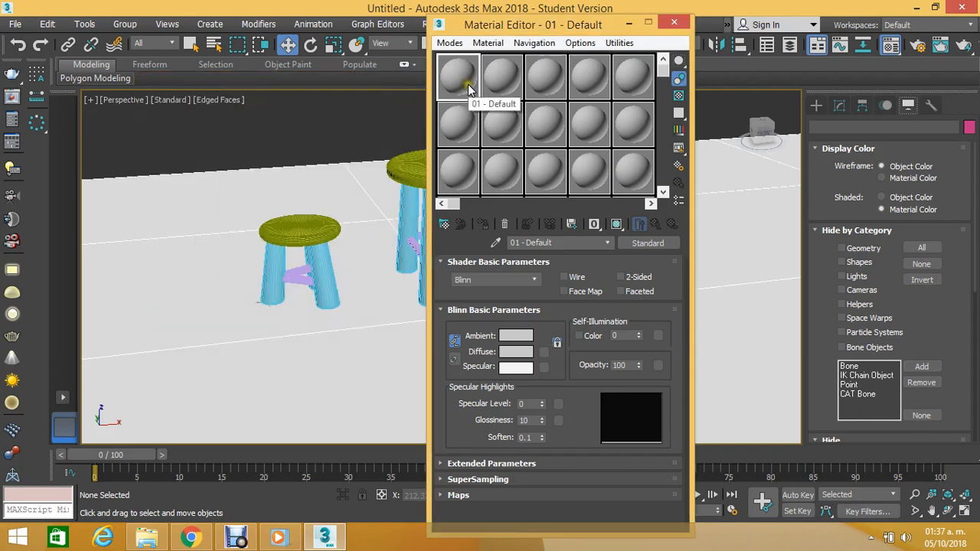
double_click(464, 81)
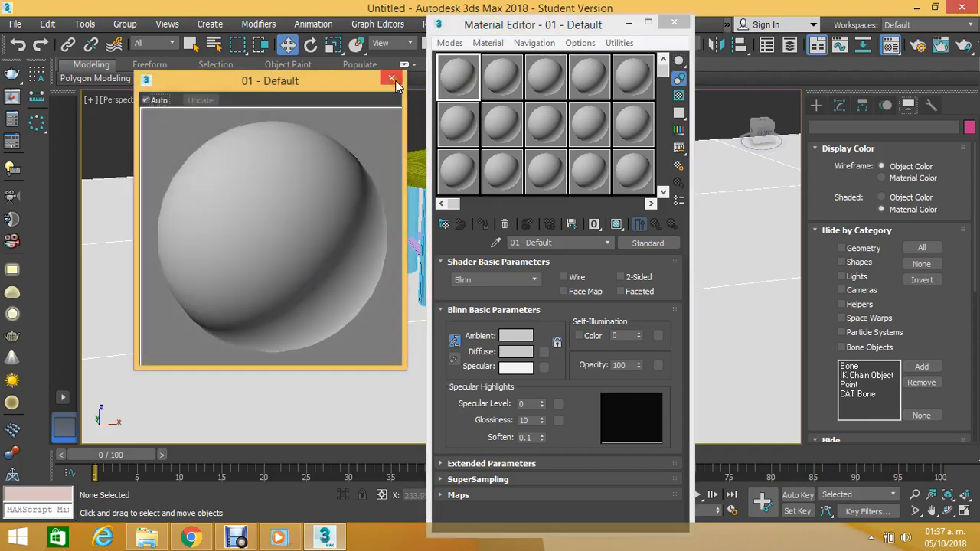
click(678, 96)
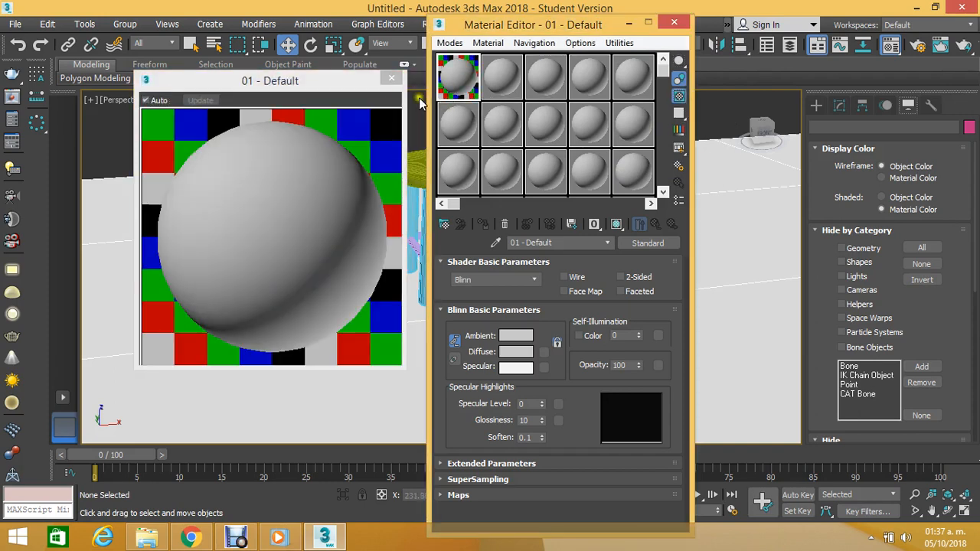
click(391, 79)
Step: Turn on the checkered background for the 02 - Default material, using its magnified preview
double_click(499, 81)
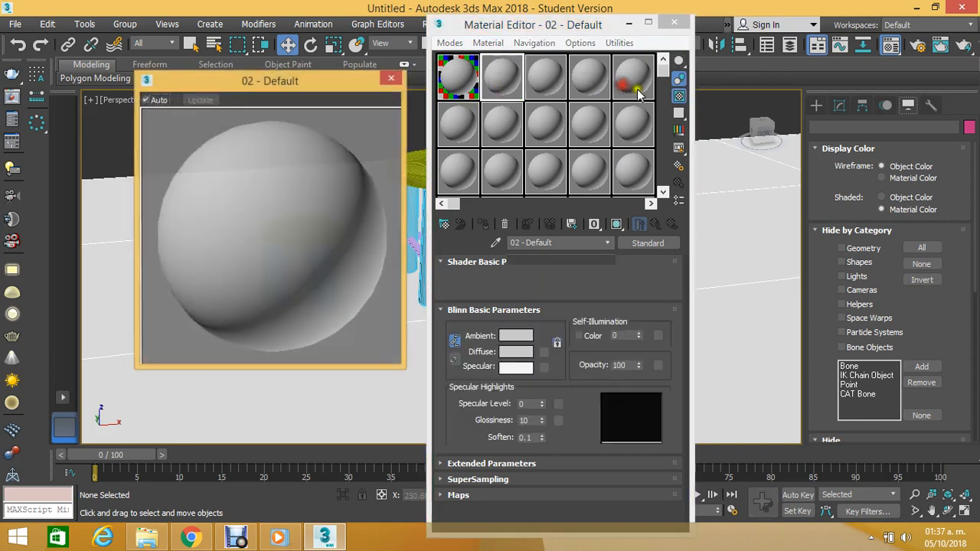
click(678, 96)
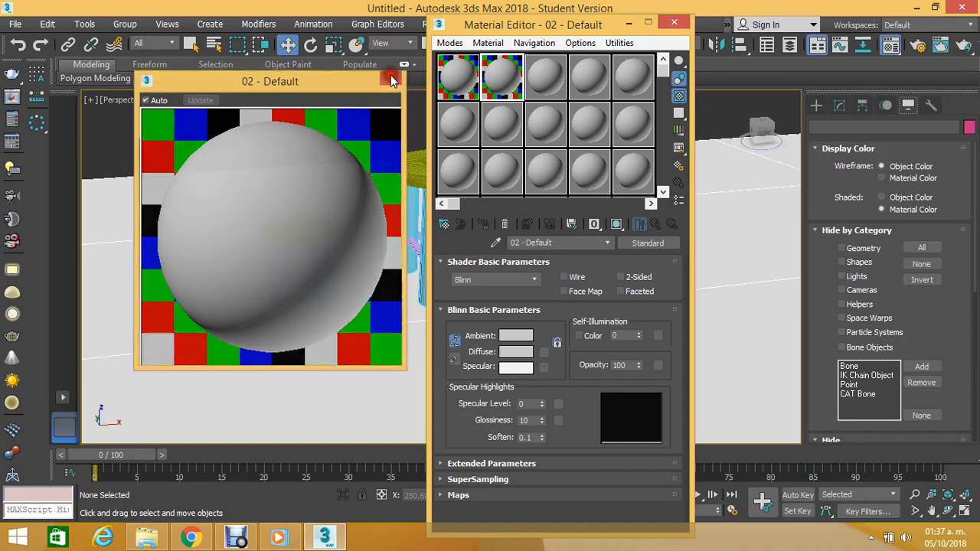
click(391, 79)
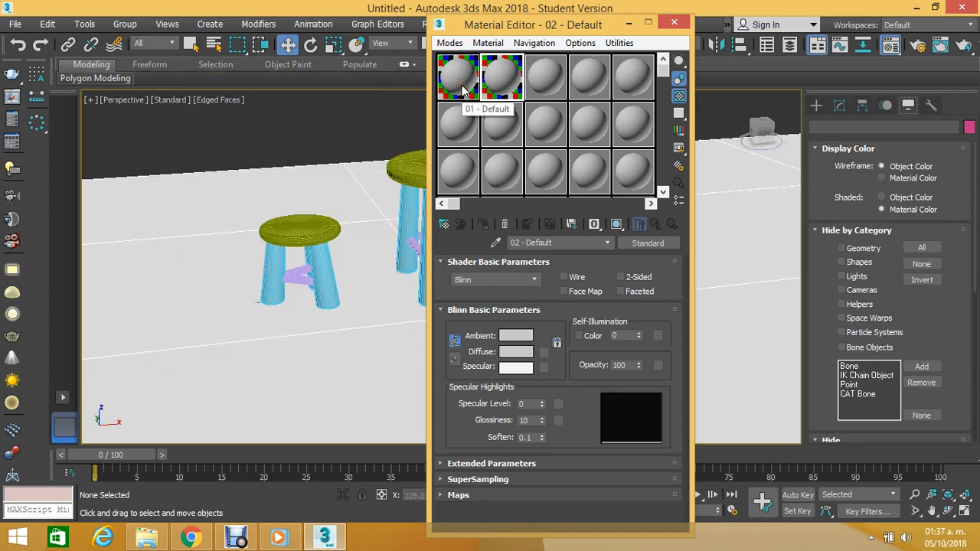
Step: Look through the General and Scanline material types available for the 01 - Default material, leaving its type as is, and close the editor
double_click(461, 90)
drag(522, 32, 558, 51)
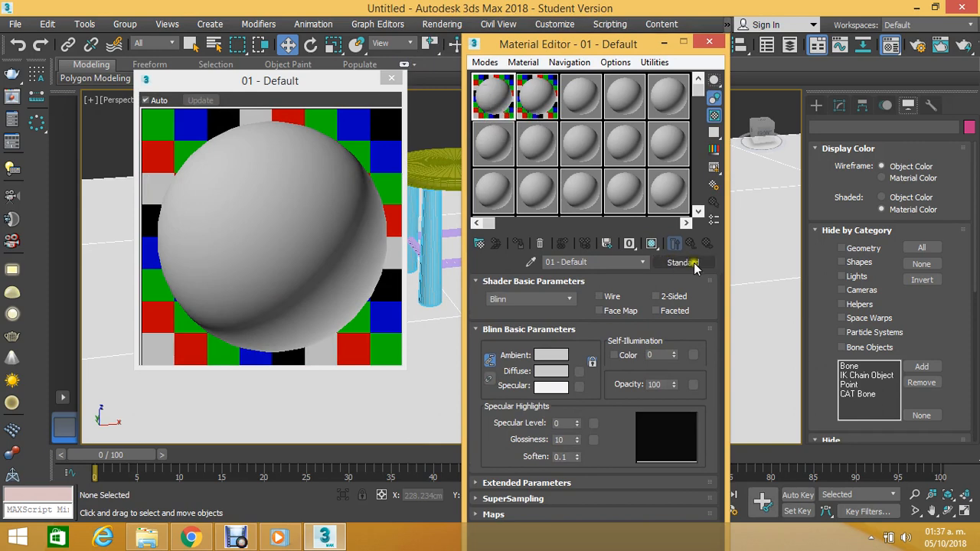
click(680, 262)
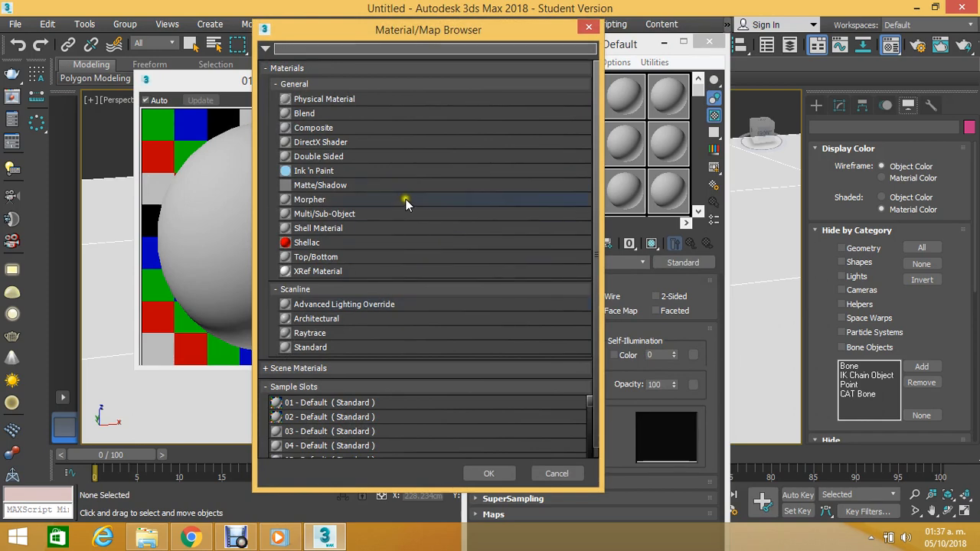
scroll(407, 196, down, 1)
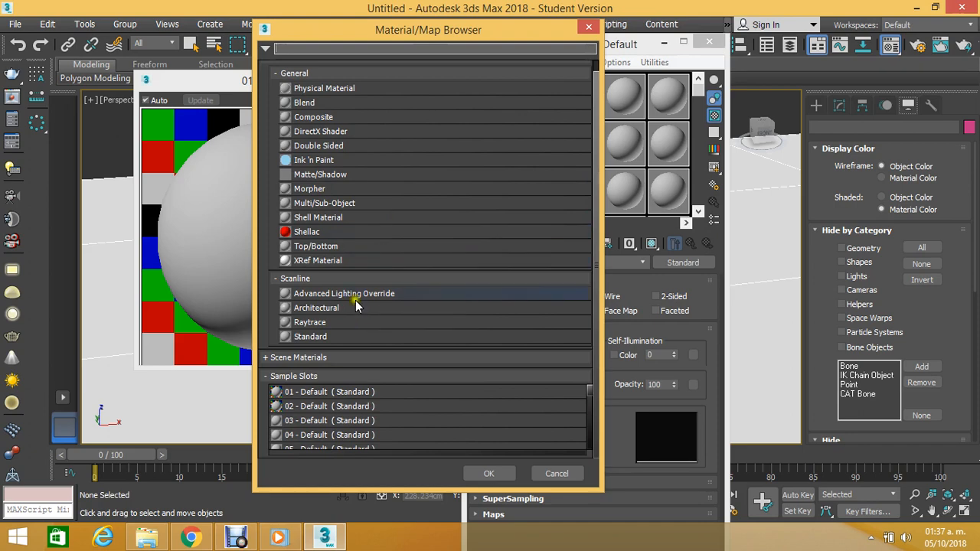
click(590, 30)
click(710, 41)
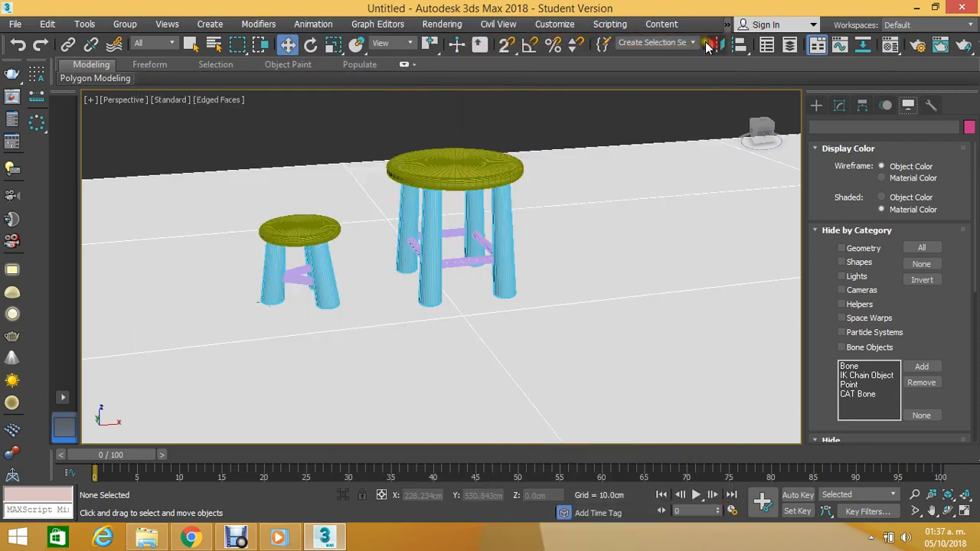
Step: Change the scene's production renderer from Scanline to ART Renderer in the render setup
click(918, 46)
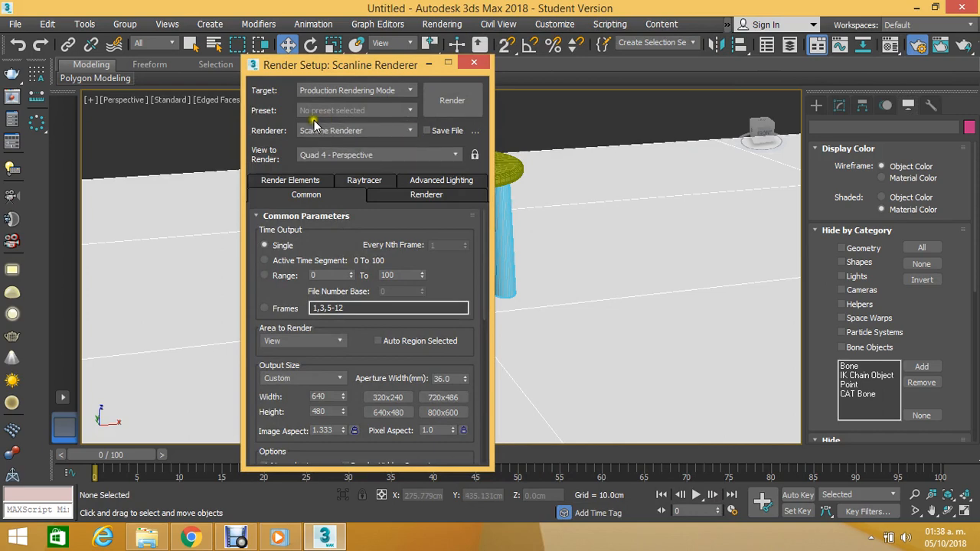
click(408, 130)
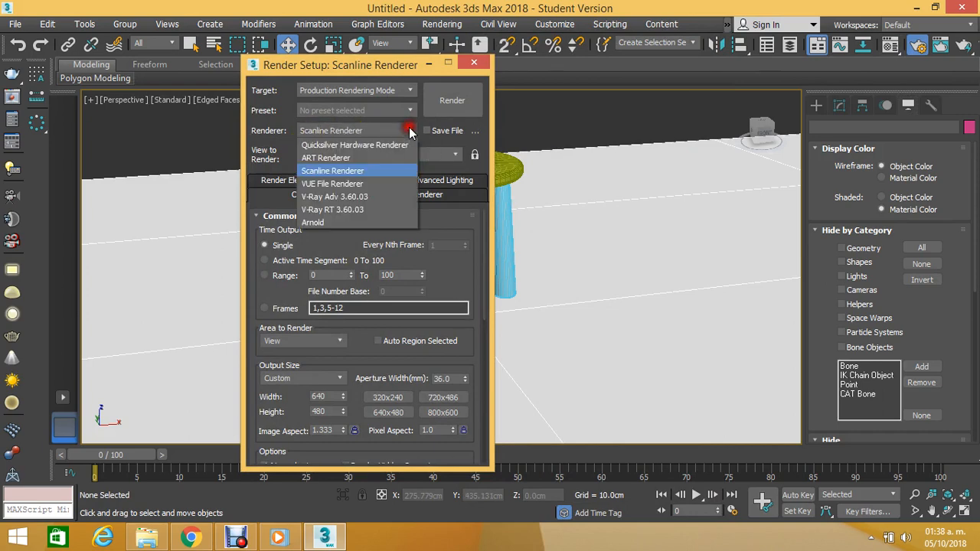
click(331, 157)
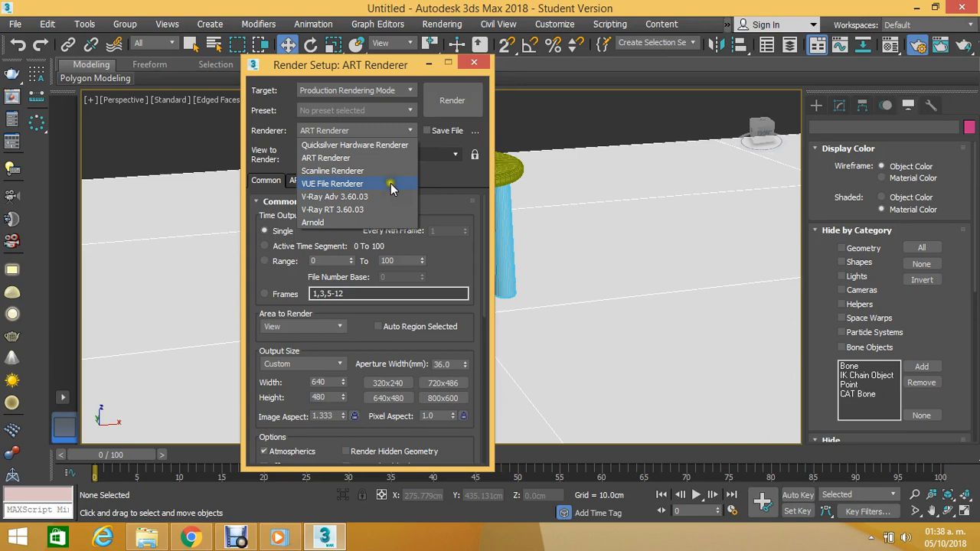
click(408, 73)
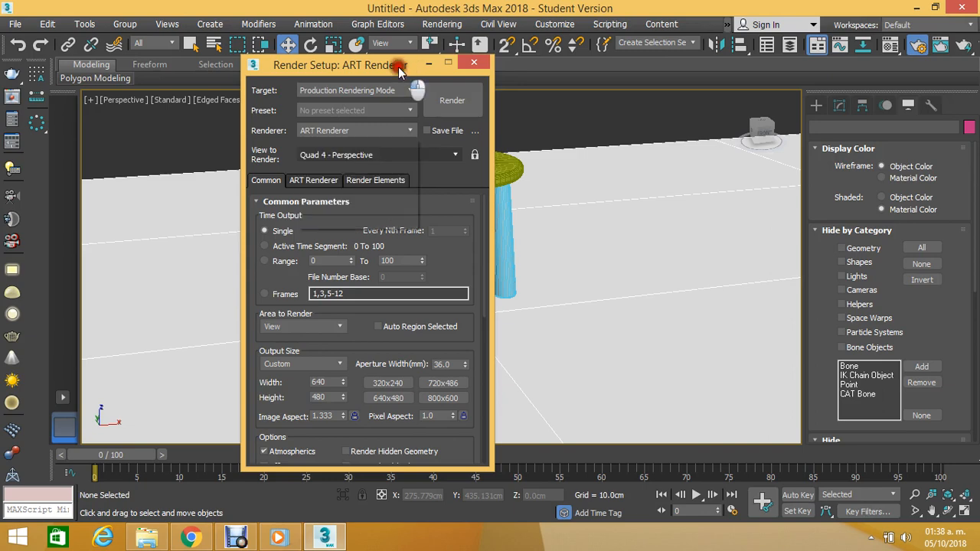
click(473, 62)
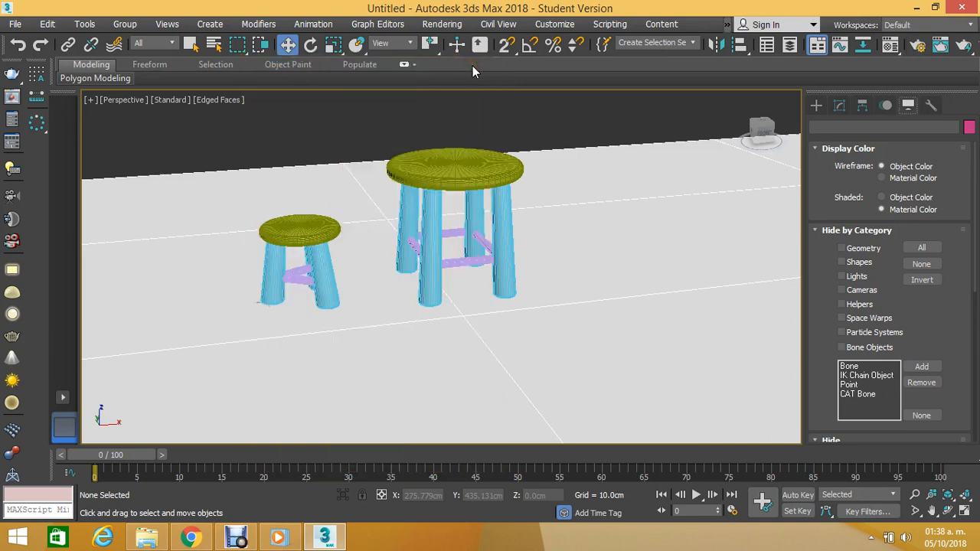
Step: Convert the 01 - Default material to a Physical Material and turn on its checkered background
key(m)
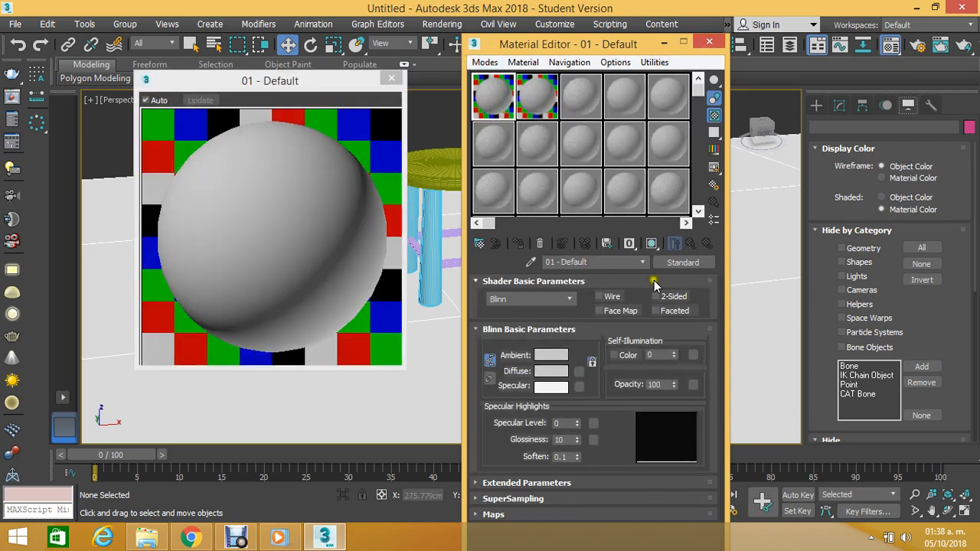
click(671, 264)
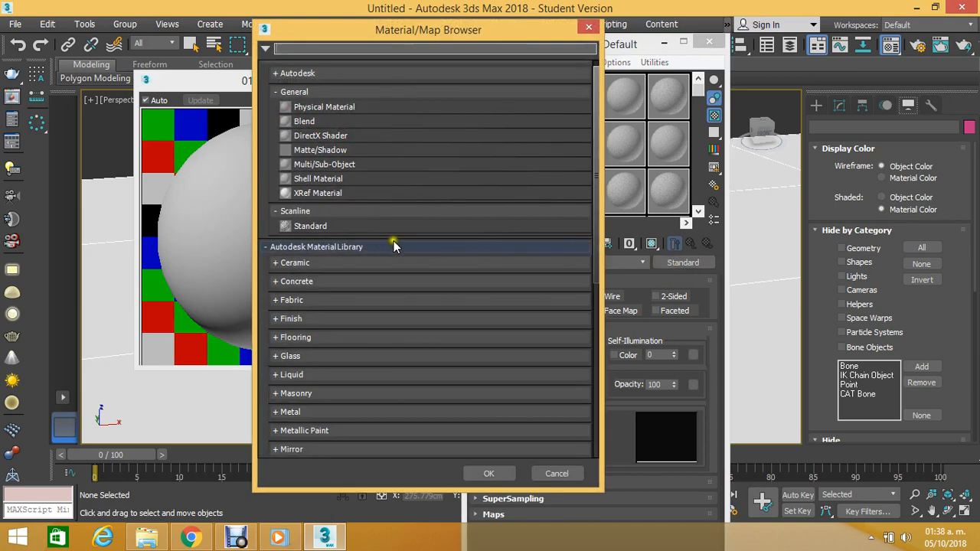
click(266, 248)
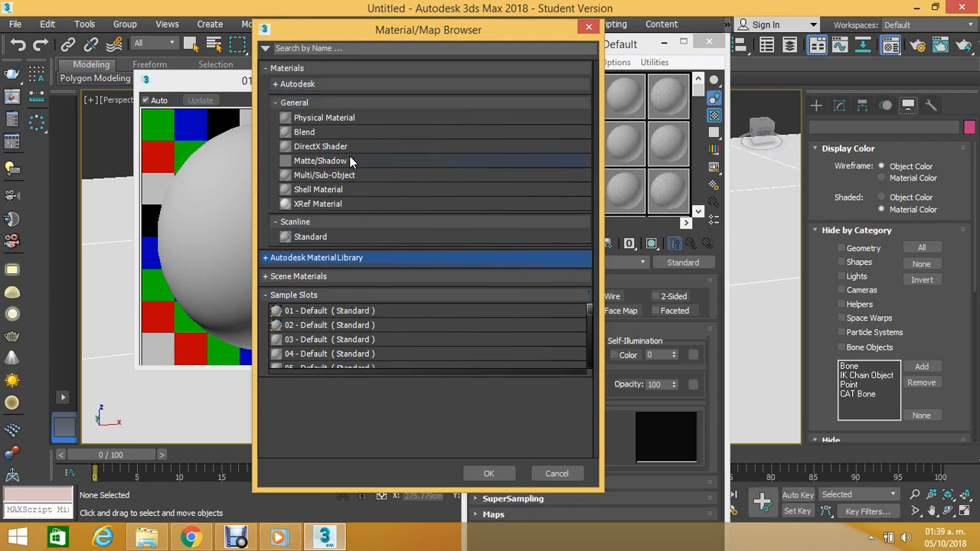
double_click(337, 115)
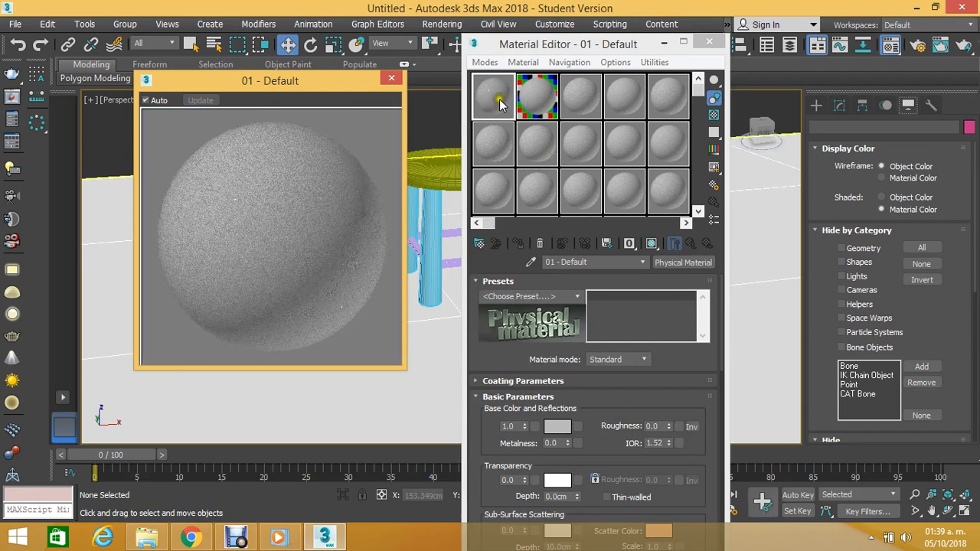
click(714, 115)
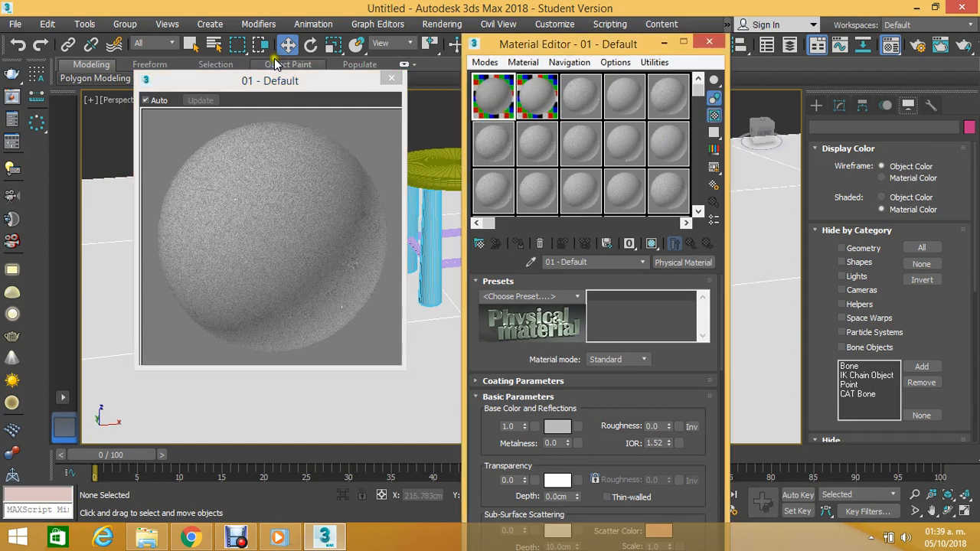
drag(291, 78, 305, 78)
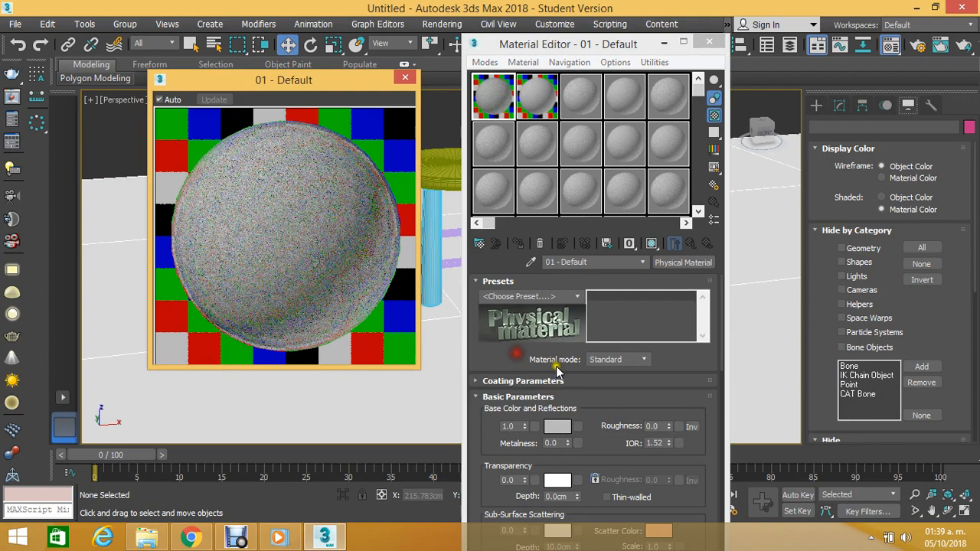
Step: Apply the Matte Paint preset to the 01 - Default material and reopen its magnified preview
click(575, 296)
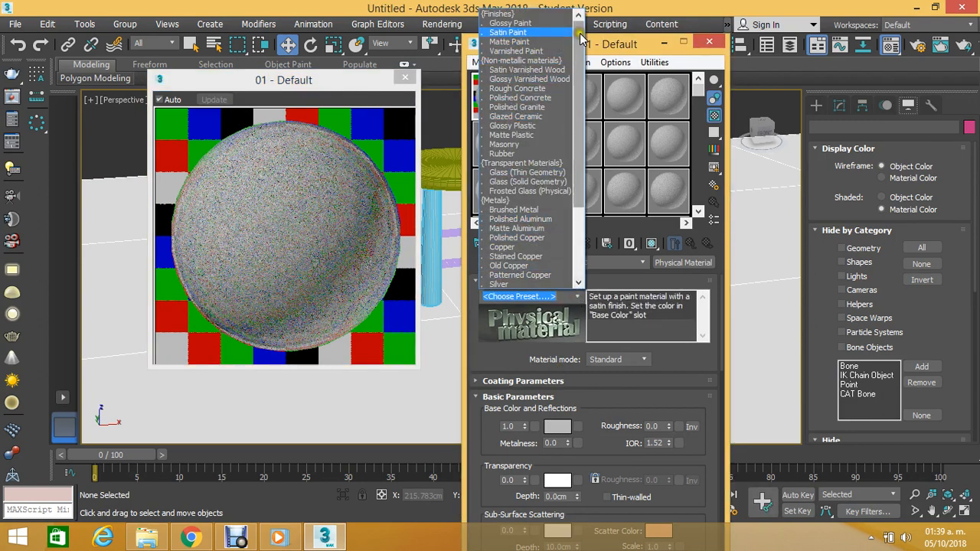
click(531, 43)
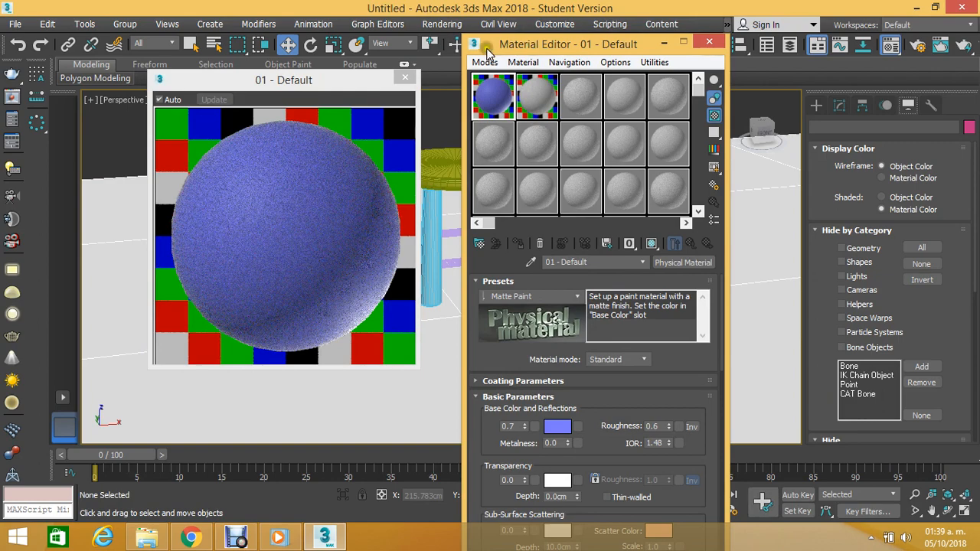
click(406, 80)
click(405, 81)
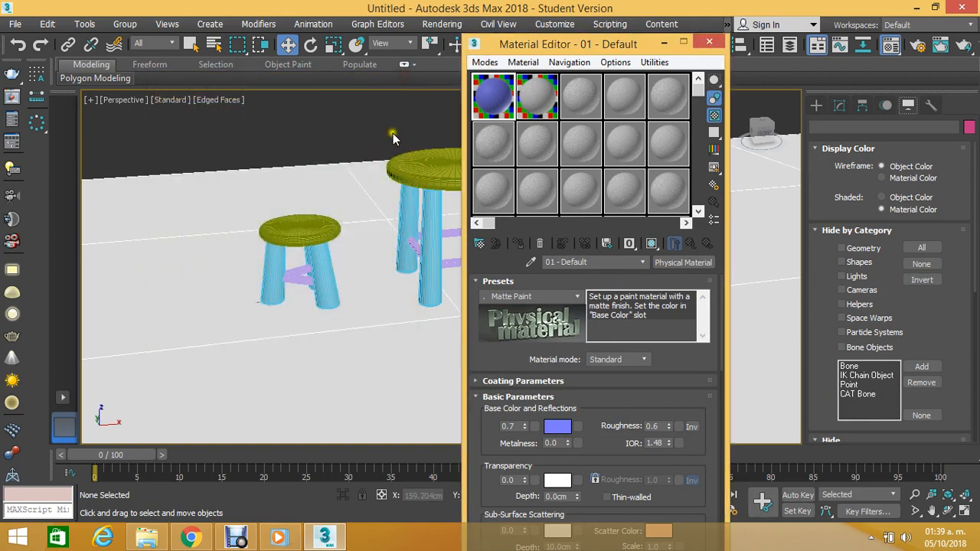
double_click(493, 99)
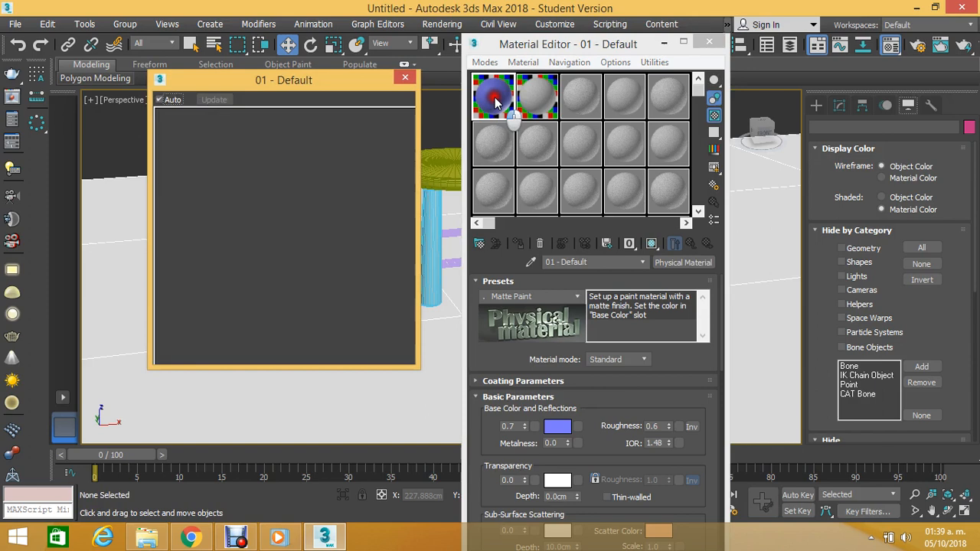
Step: Assign a Bitmap to the Base Color map of the 01 - Default material, using the wood image 009 from the desktop (Escritorio)
scroll(669, 336, down, 1)
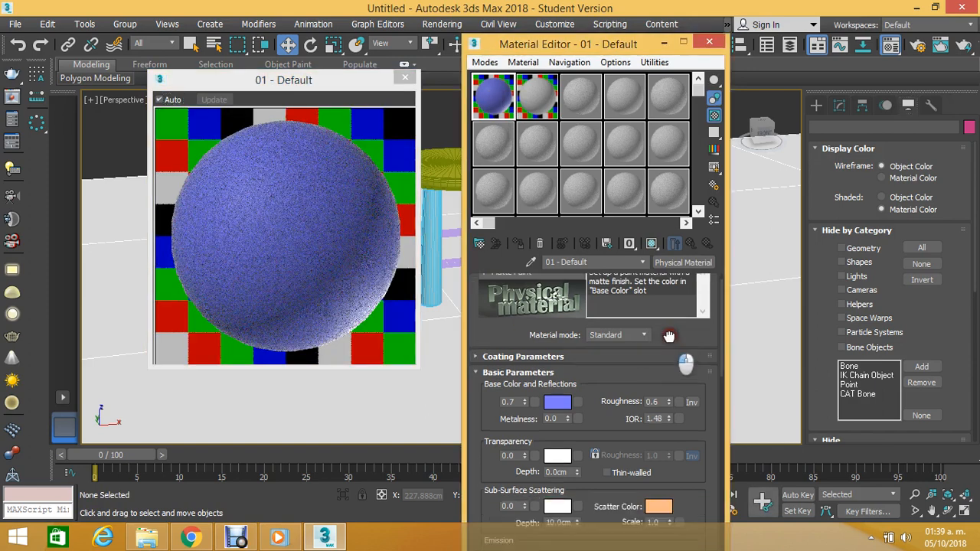
drag(669, 336, 665, 145)
scroll(619, 392, down, 1)
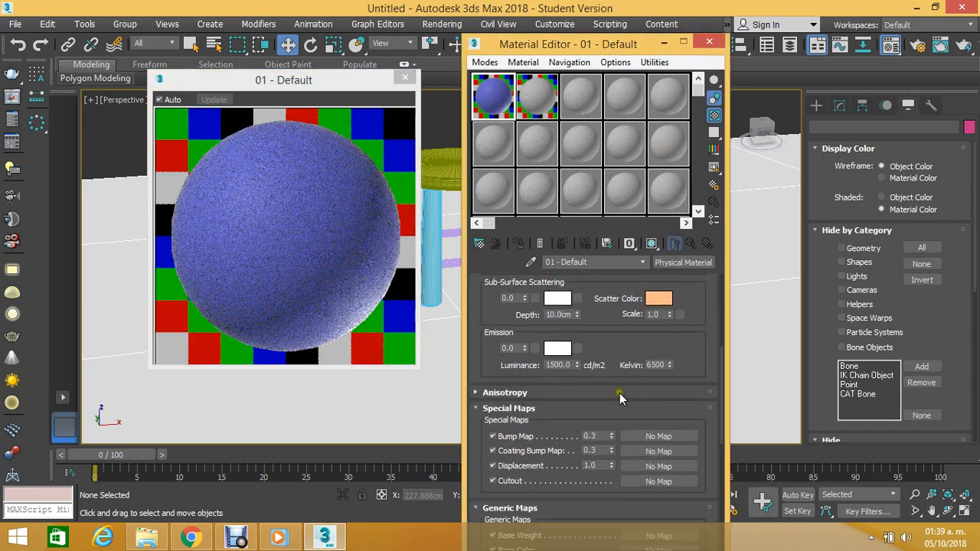
scroll(617, 393, down, 3)
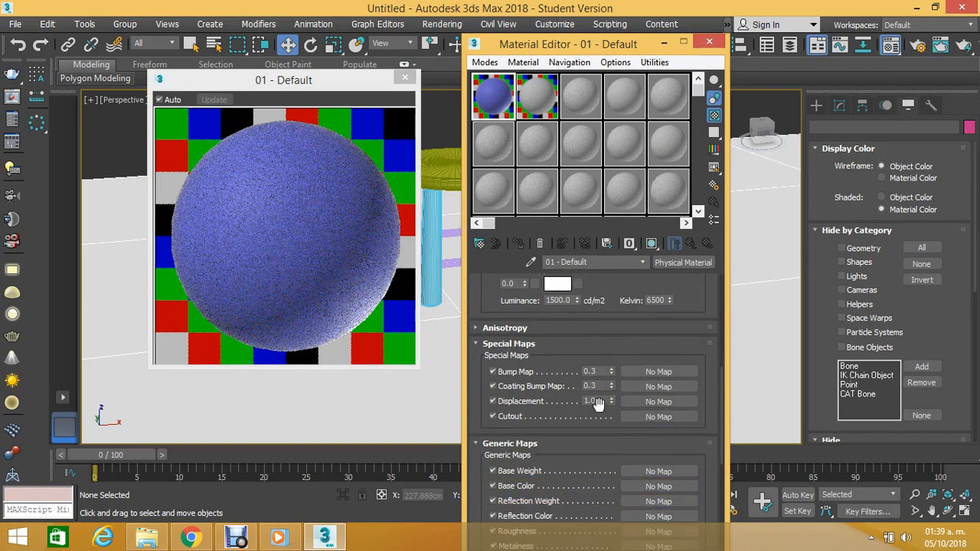
scroll(597, 403, down, 1)
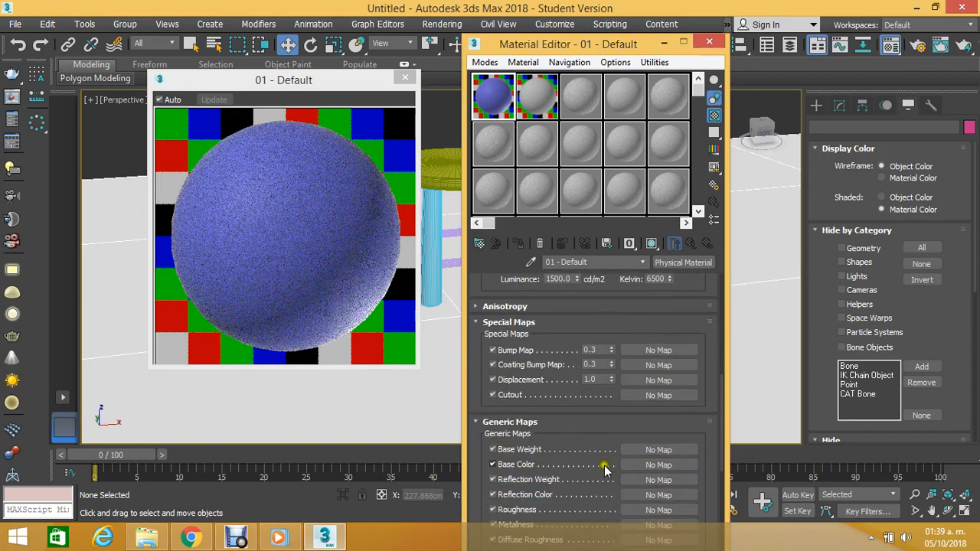
click(645, 465)
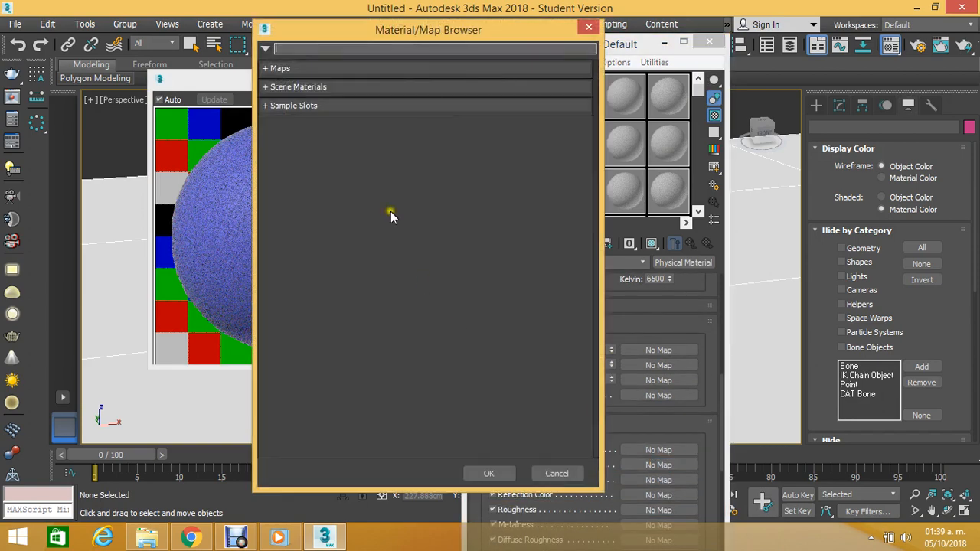
click(266, 67)
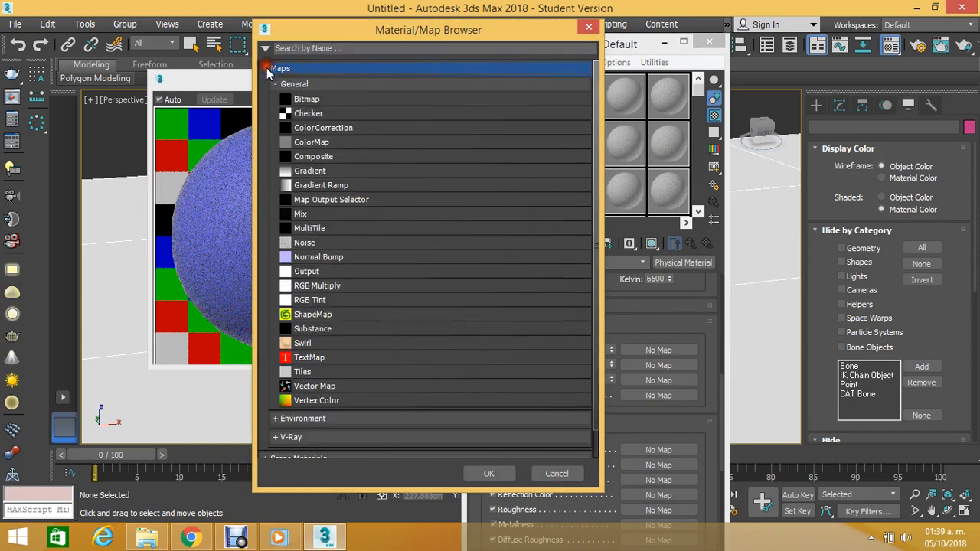
double_click(306, 99)
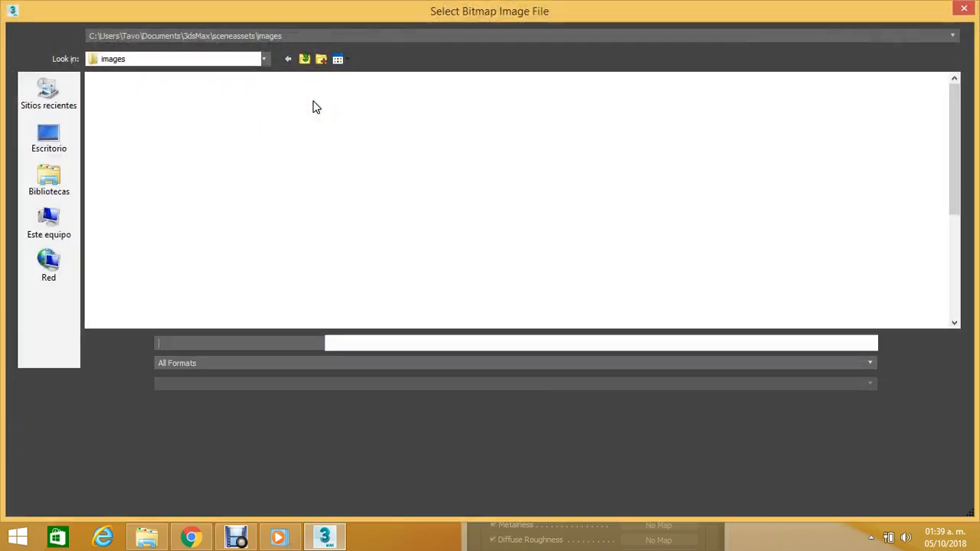
click(264, 60)
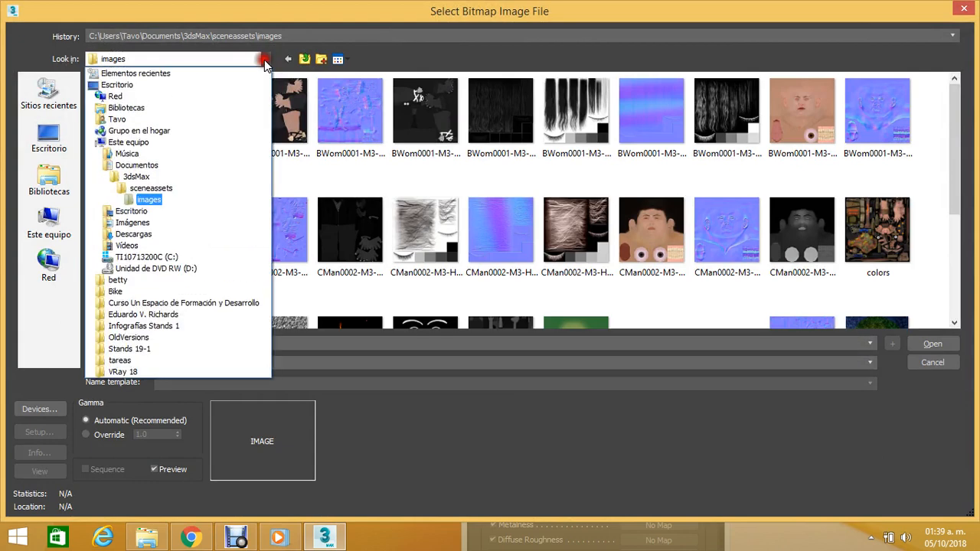
click(186, 85)
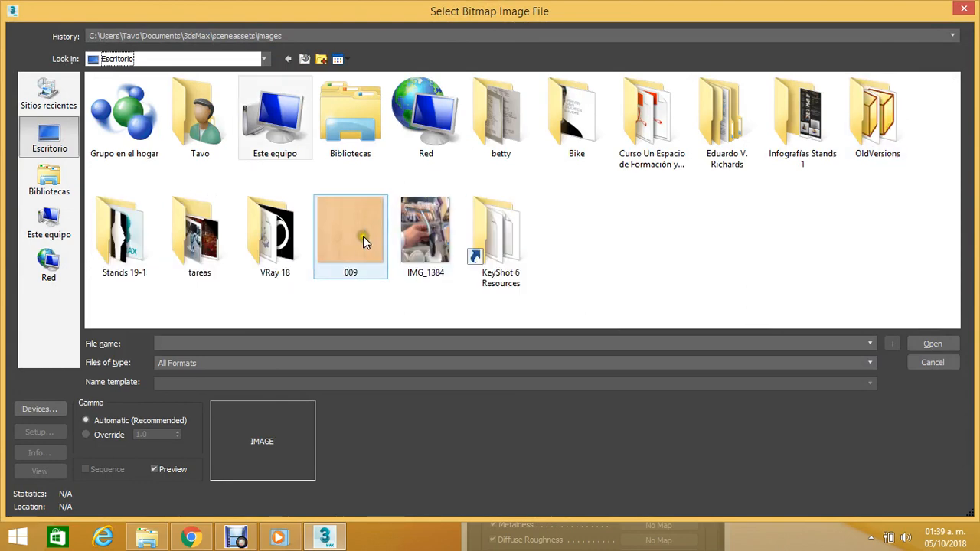
double_click(363, 236)
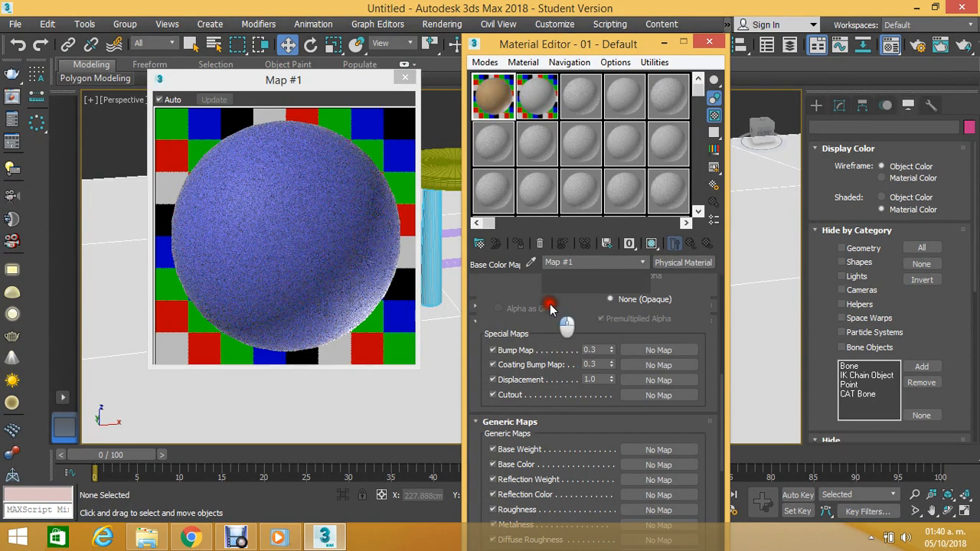
Step: Return to the parent 01 - Default material and assign the wood image 009 as a Bitmap to its Bump Map
scroll(549, 321, up, 5)
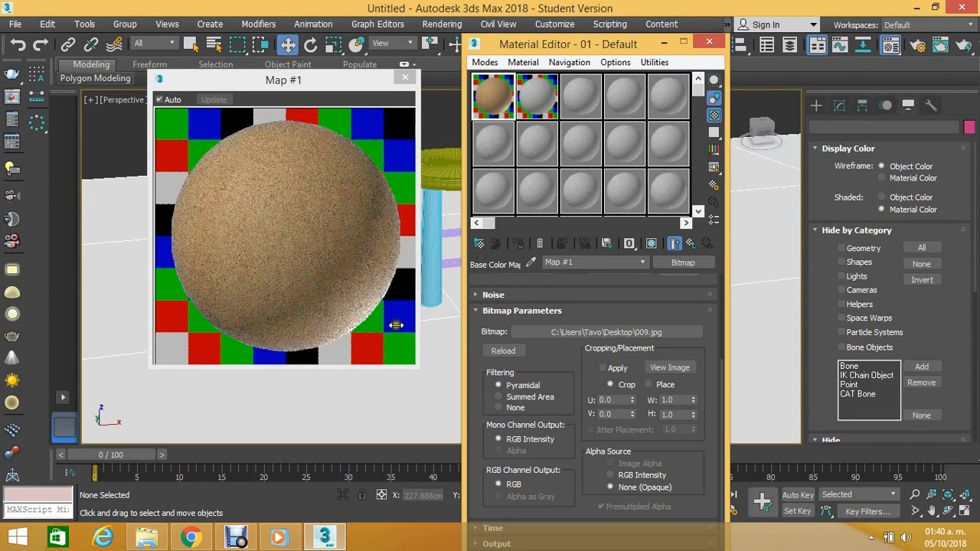
click(641, 263)
click(619, 282)
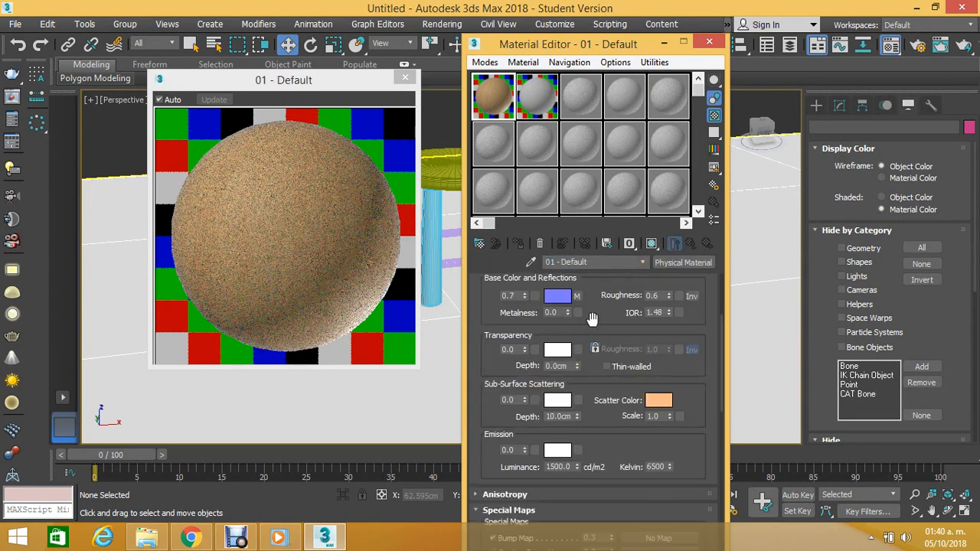
drag(591, 319, 616, 241)
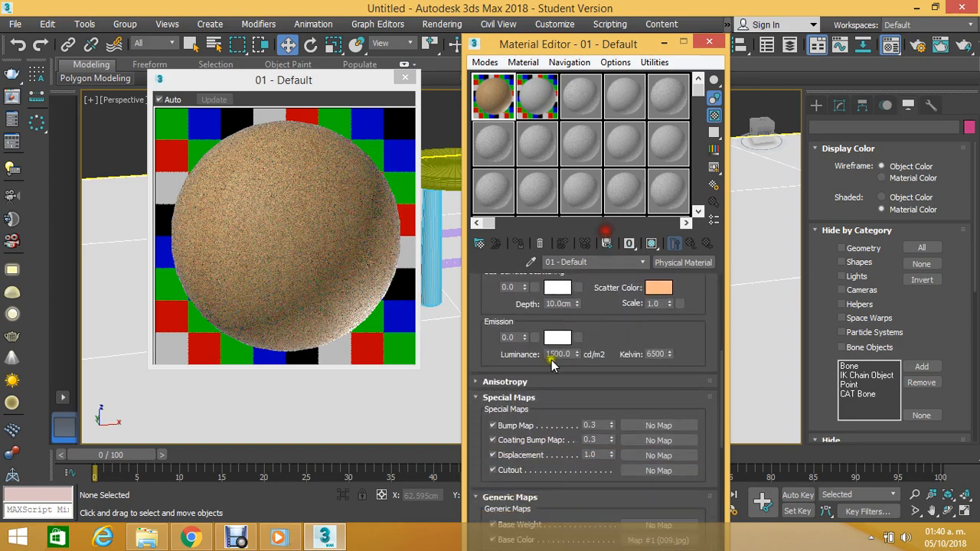
click(659, 425)
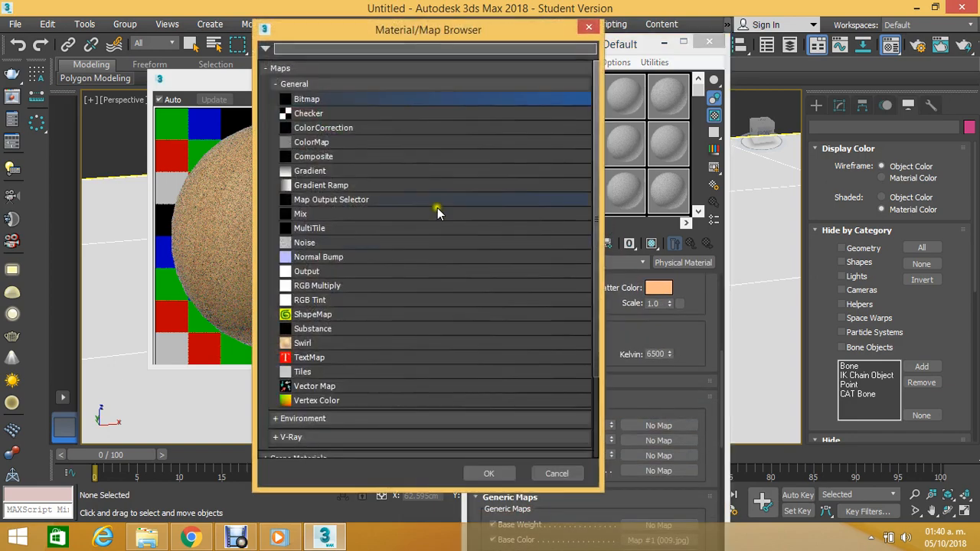
double_click(343, 101)
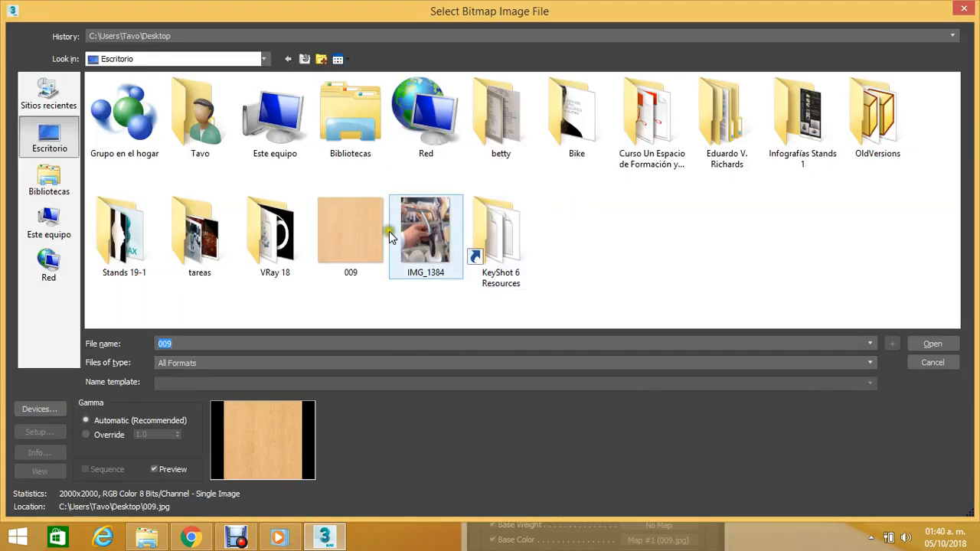
double_click(375, 225)
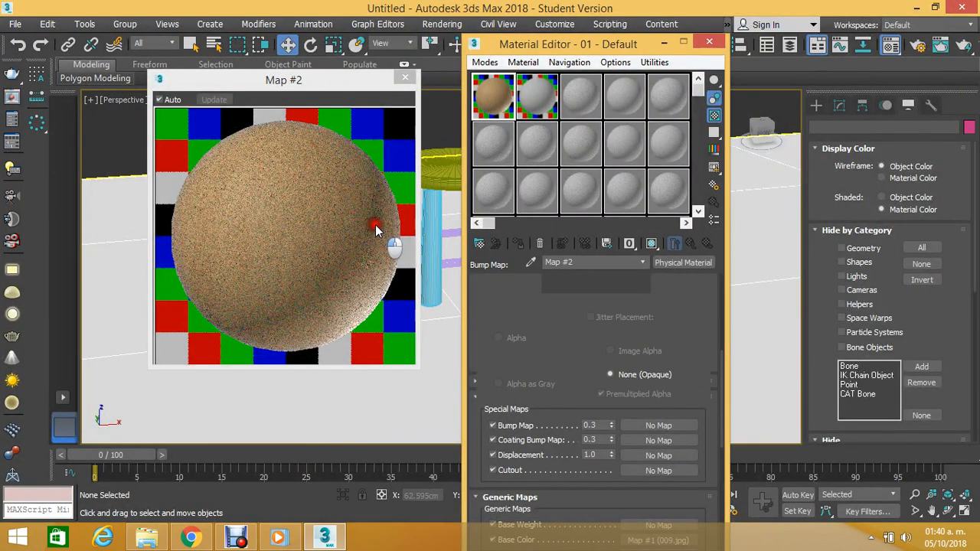
Step: Close the magnified material preview and assign the 01 - Default wood material to all parts of the stool and table
click(403, 79)
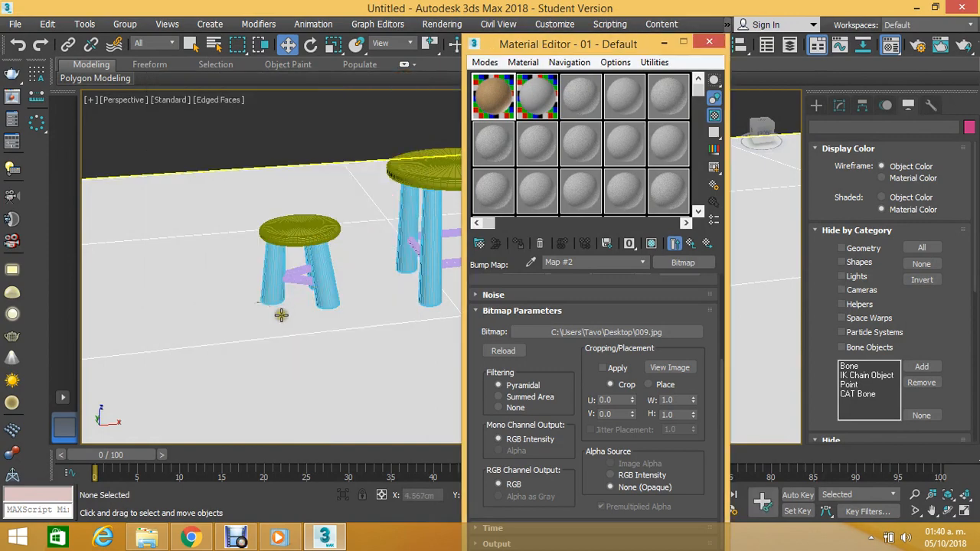
key(f)
middle_drag(305, 289, 305, 260)
scroll(292, 244, down, 5)
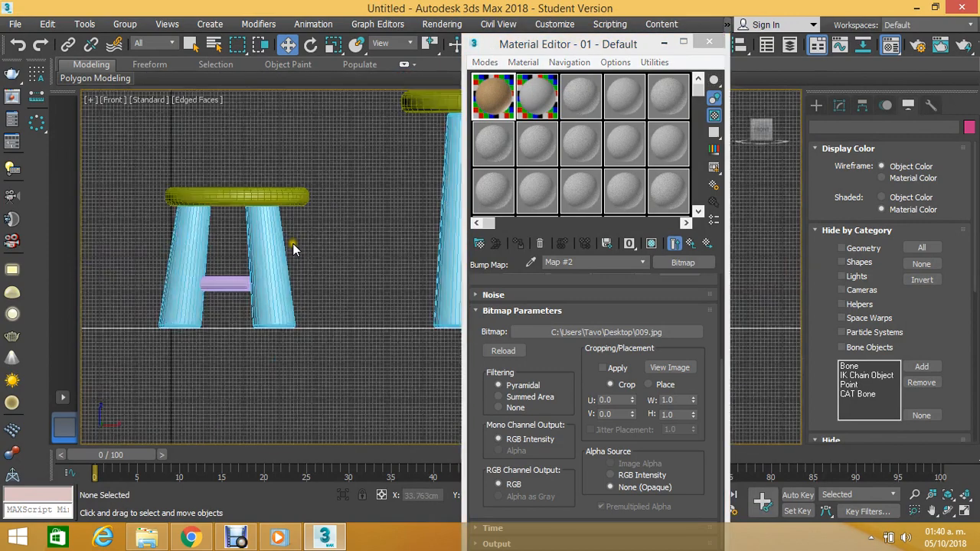
drag(316, 191, 170, 281)
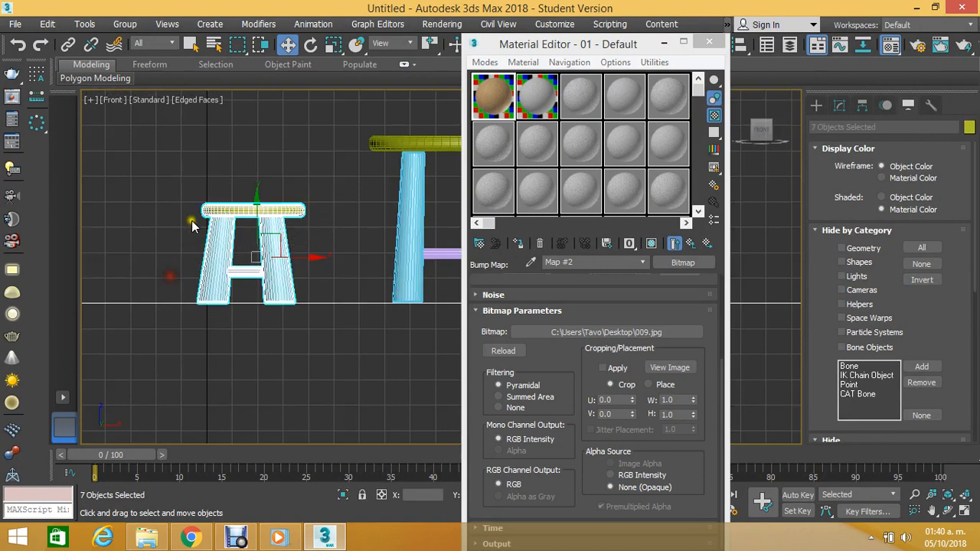
scroll(230, 205, down, 2)
click(496, 96)
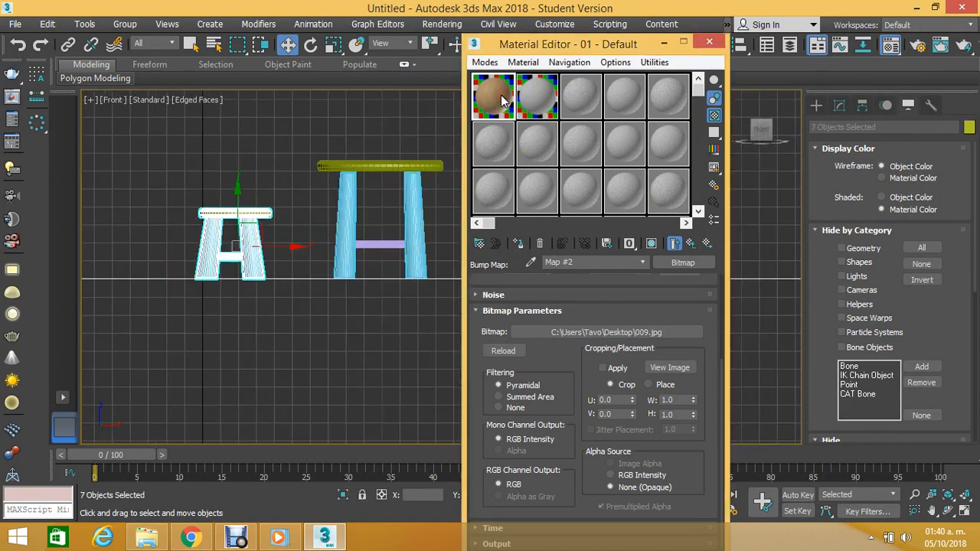
click(292, 145)
middle_drag(372, 115, 301, 147)
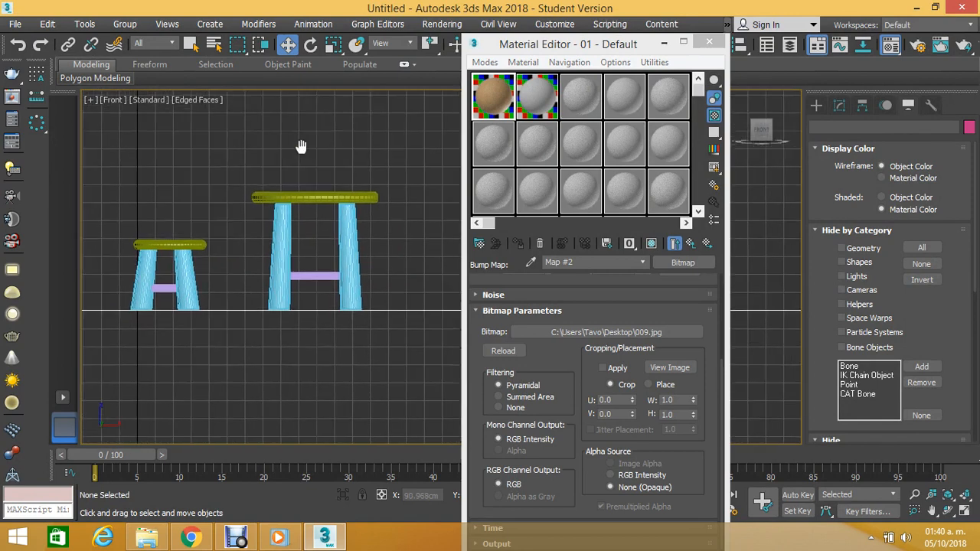
drag(390, 134, 111, 303)
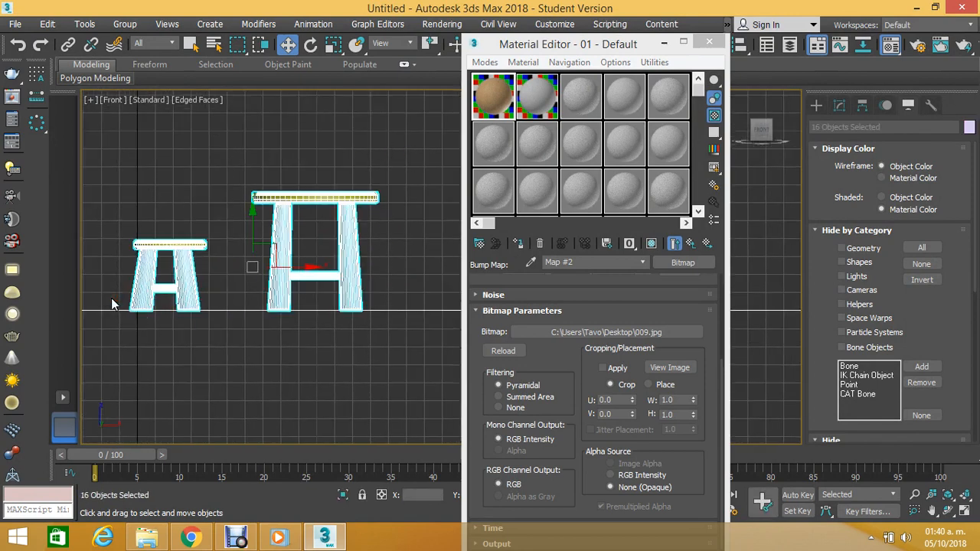
click(517, 244)
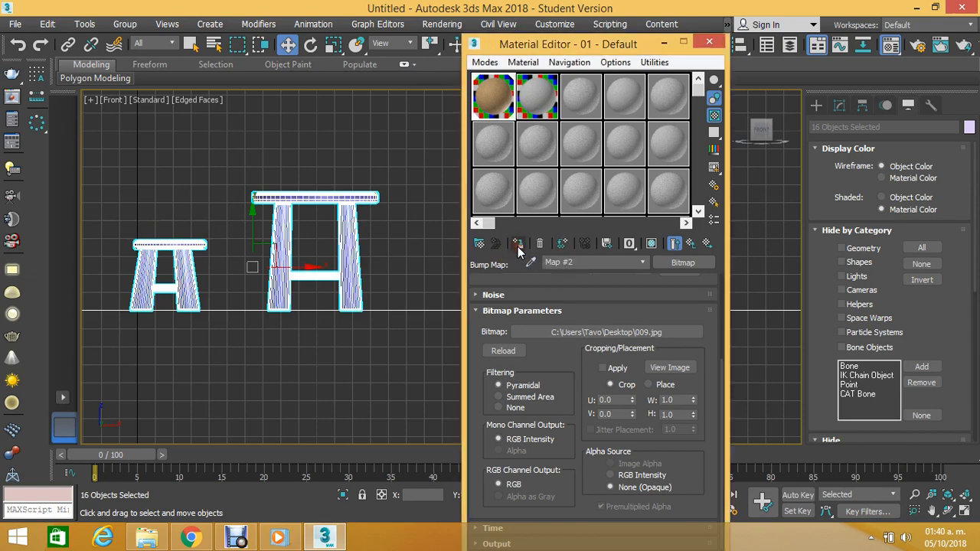
Step: Show the wood material's texture shaded in the viewport and inspect it on the stool and table in the perspective view
key(p)
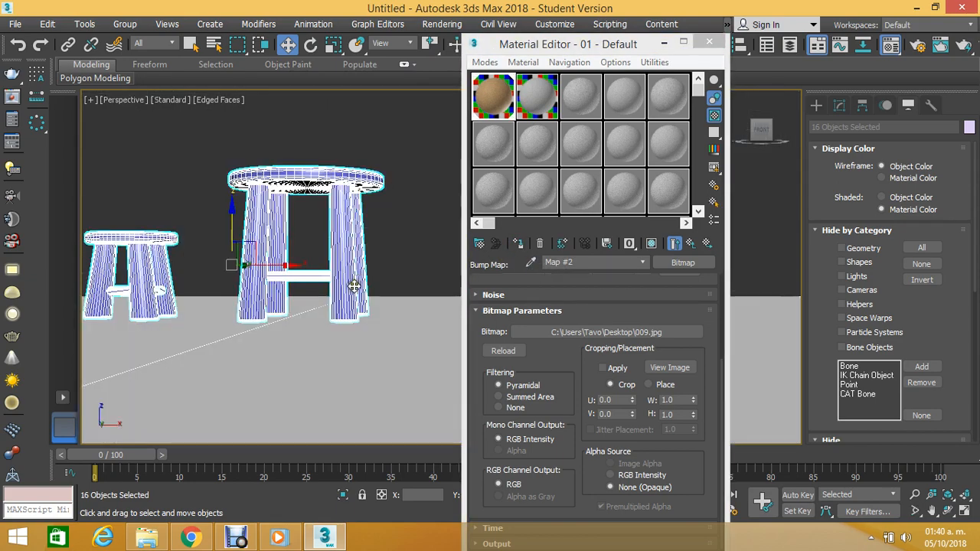
middle_drag(348, 288, 385, 338)
scroll(285, 284, up, 4)
middle_drag(245, 286, 324, 271)
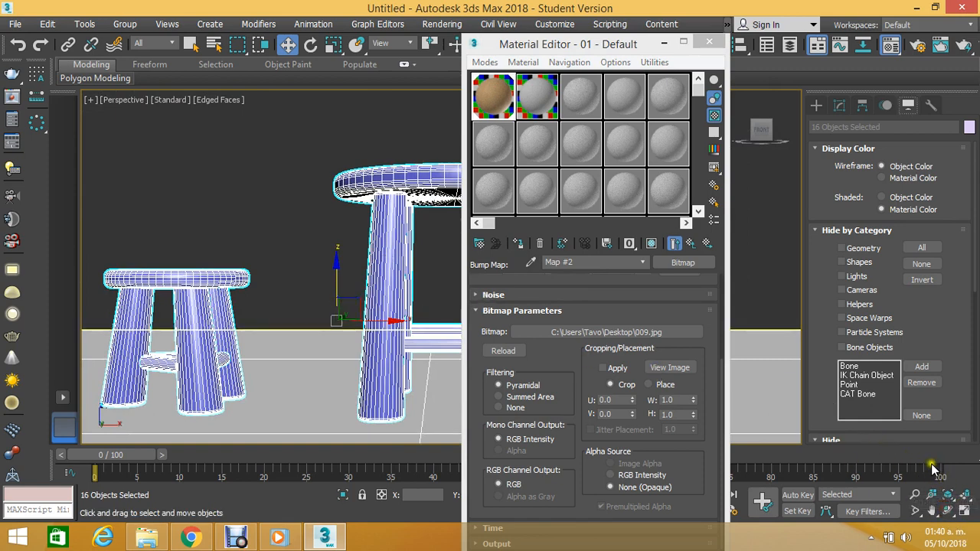
click(947, 512)
drag(399, 263, 332, 219)
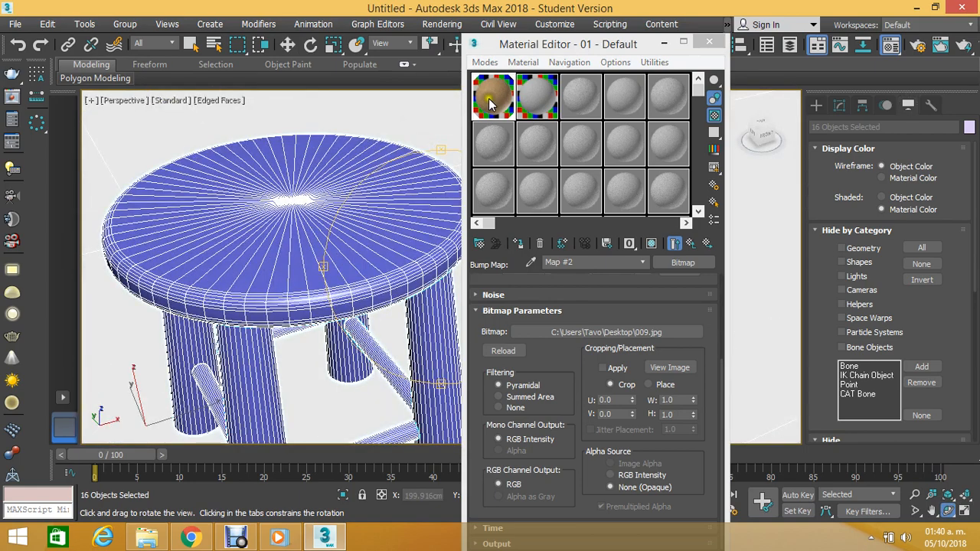
click(652, 245)
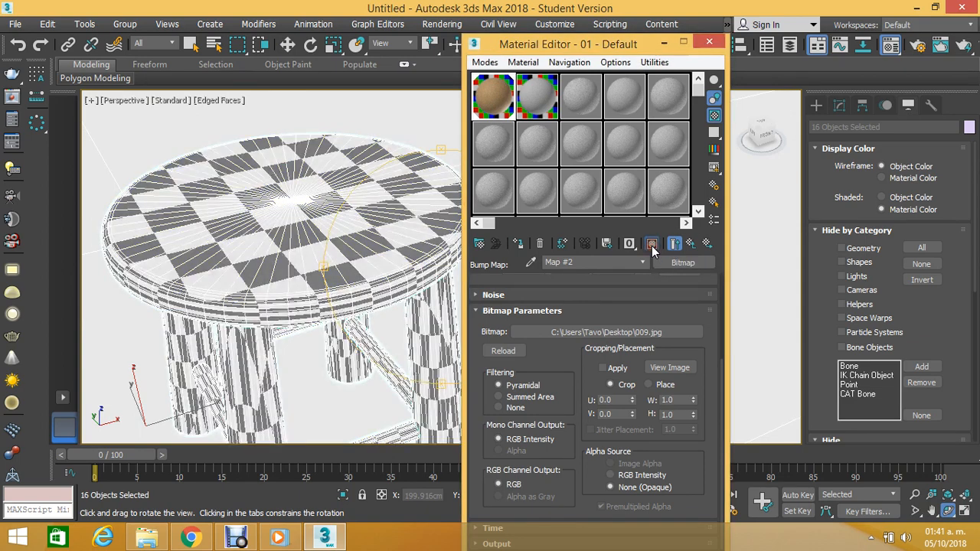
scroll(367, 148, down, 8)
scroll(386, 148, up, 10)
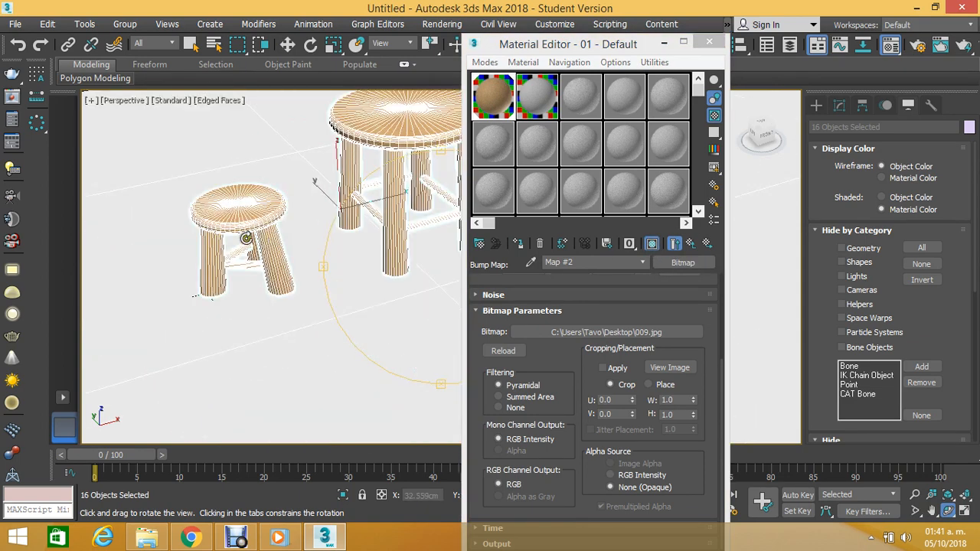
scroll(284, 195, up, 6)
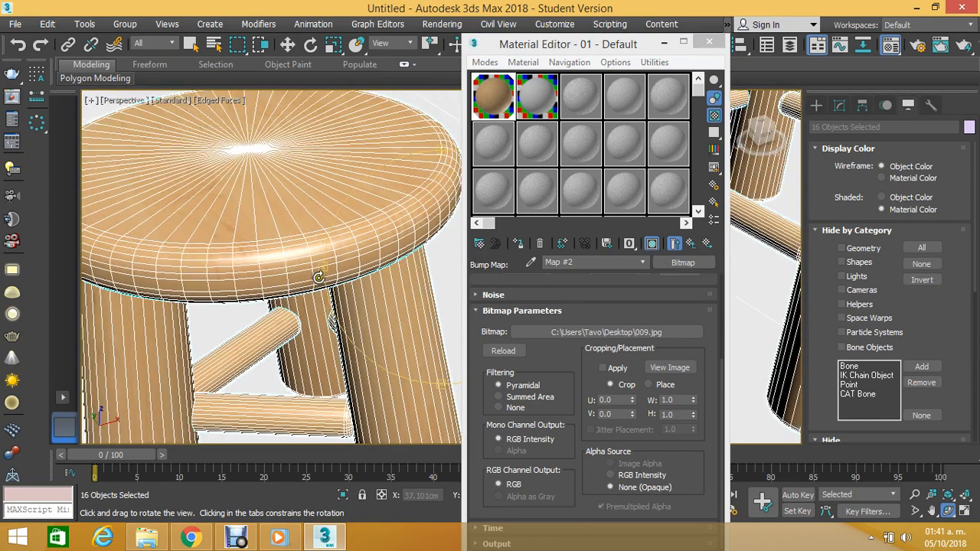
scroll(250, 240, down, 10)
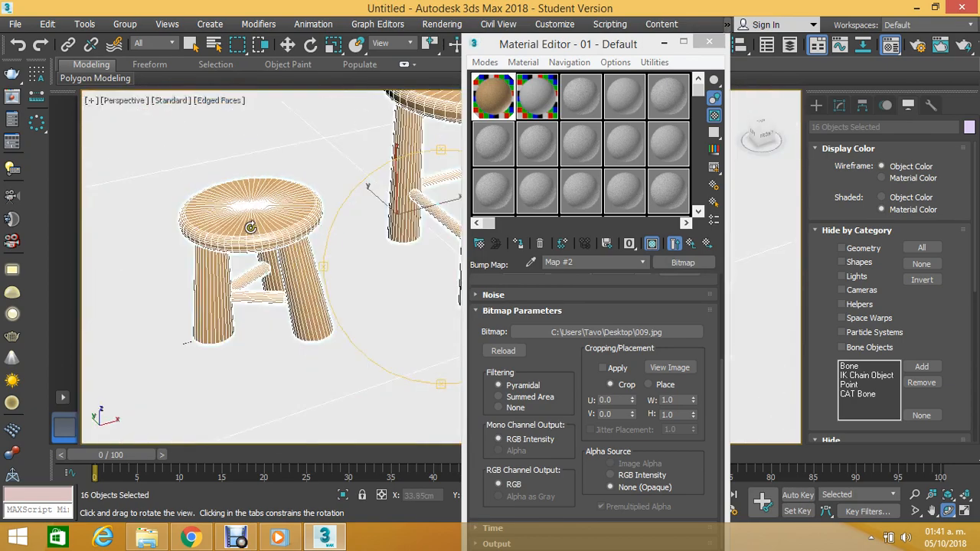
mouse_move(387, 248)
mouse_down()
mouse_move(387, 226)
mouse_move(405, 236)
mouse_move(409, 260)
mouse_move(405, 245)
mouse_move(396, 253)
mouse_up()
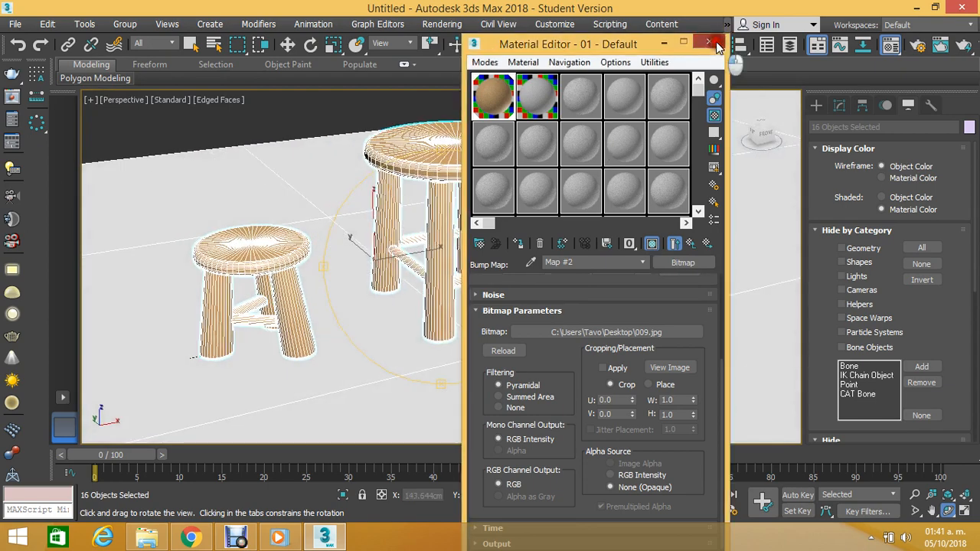
Step: Close the Material Editor and unhide all objects in the scene
click(710, 42)
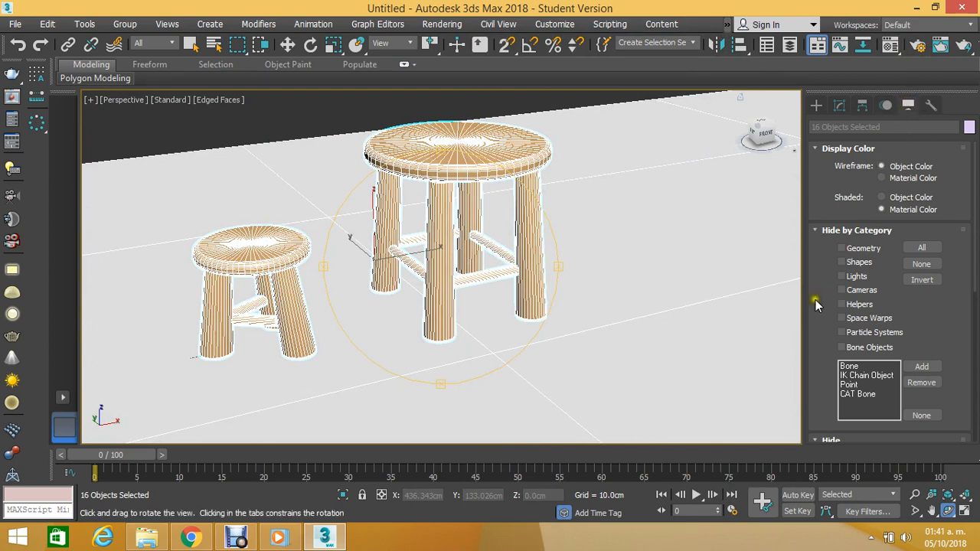
scroll(816, 305, down, 5)
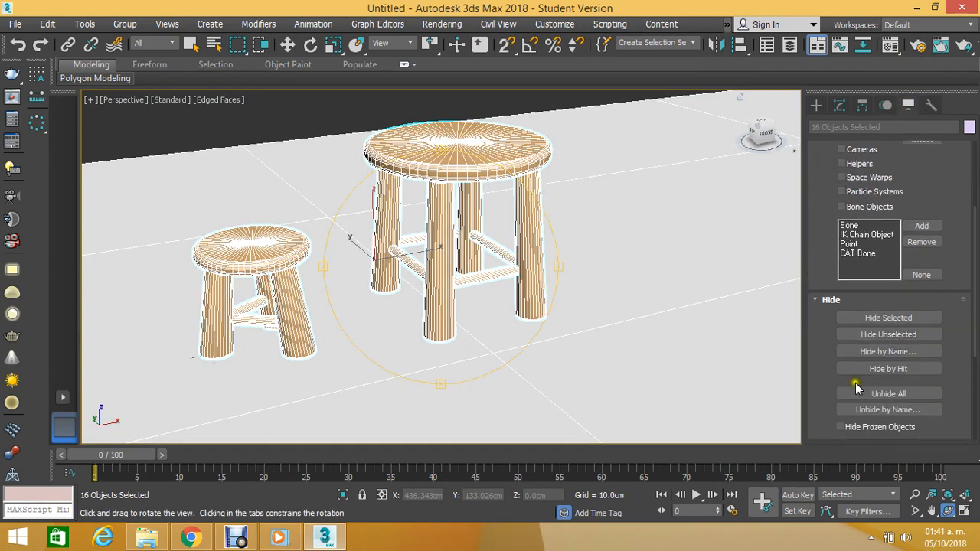
click(884, 396)
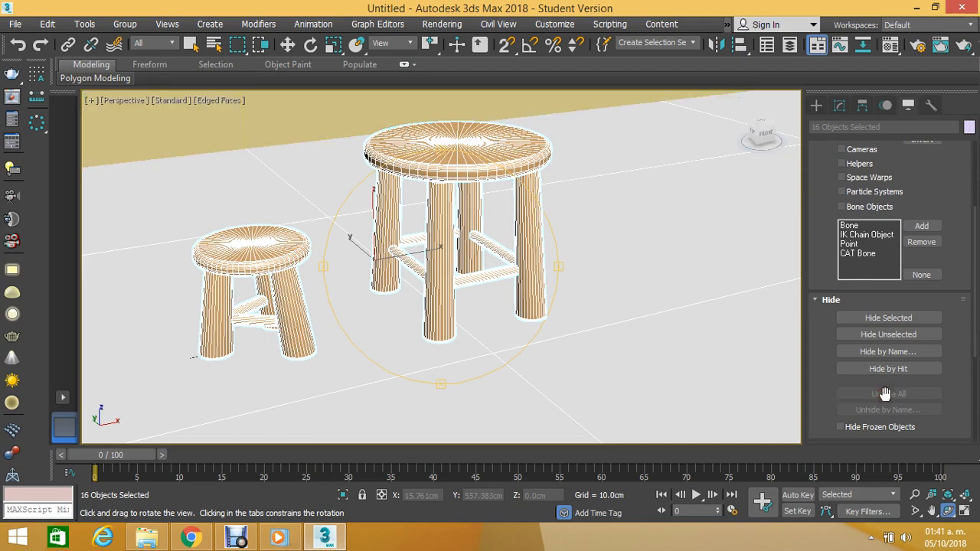
Step: Test-render the perspective view of the stool and table against the wall, and cancel the render partway
middle_drag(416, 253, 485, 213)
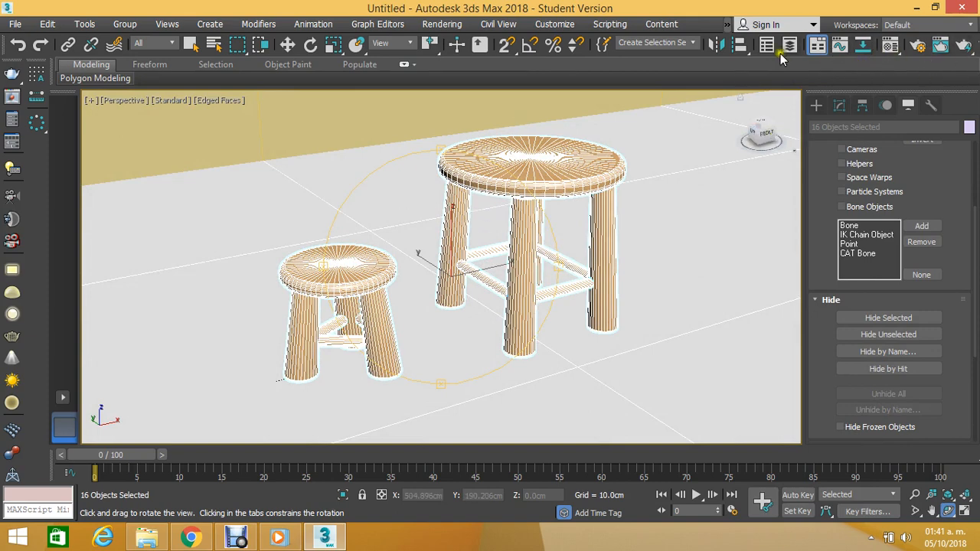
drag(641, 54, 501, 59)
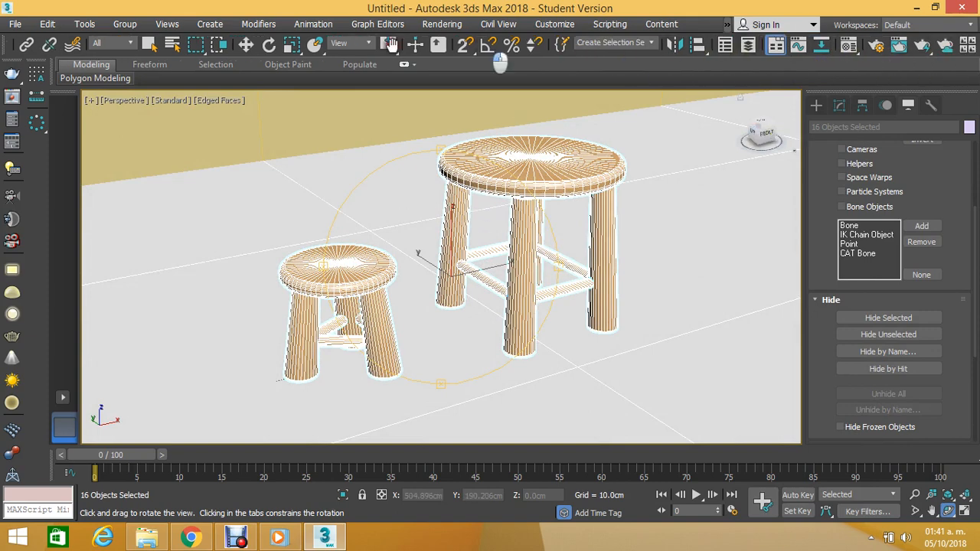
click(924, 44)
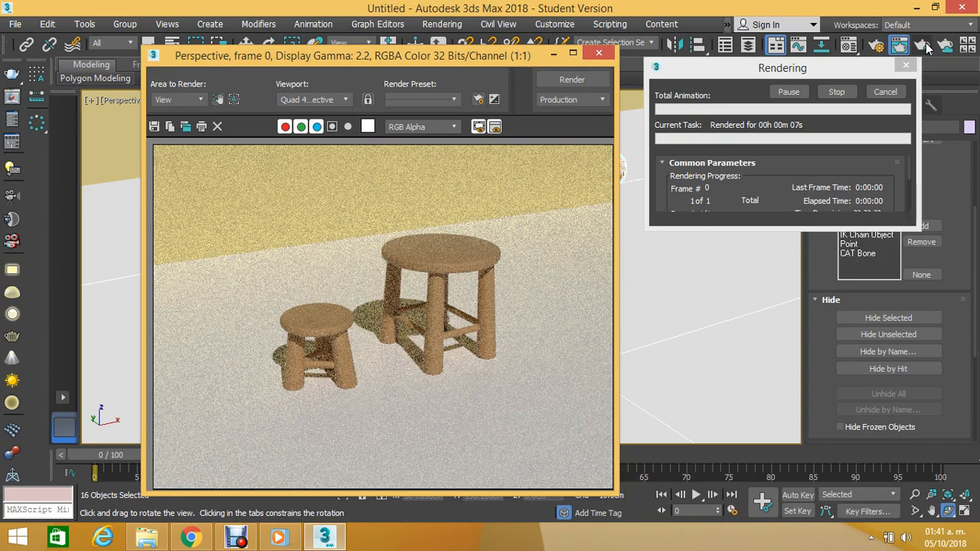
click(888, 92)
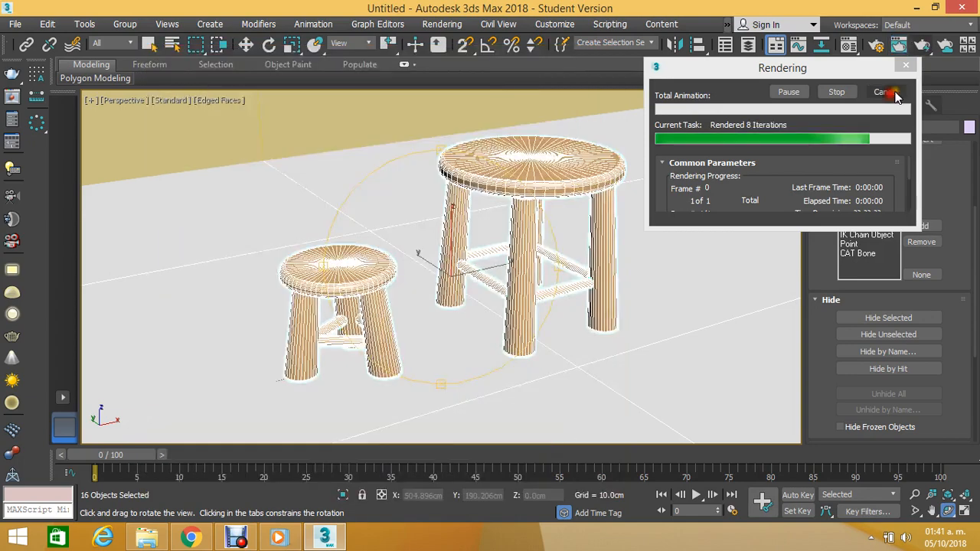
click(886, 106)
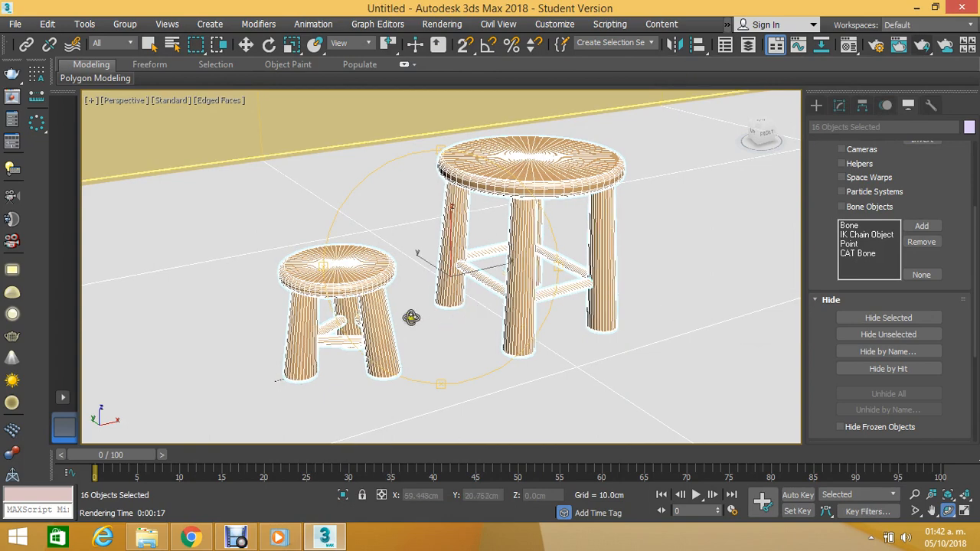
Step: Place a targeted Physical camera in the top view, aimed across the stool at the table, with a target distance of about 299 cm
key(t)
middle_drag(415, 304, 482, 226)
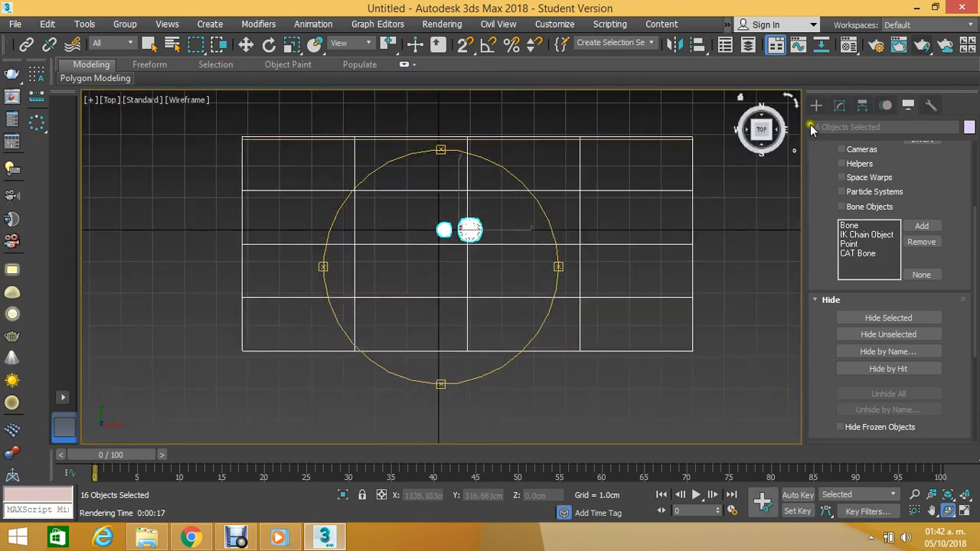
click(816, 109)
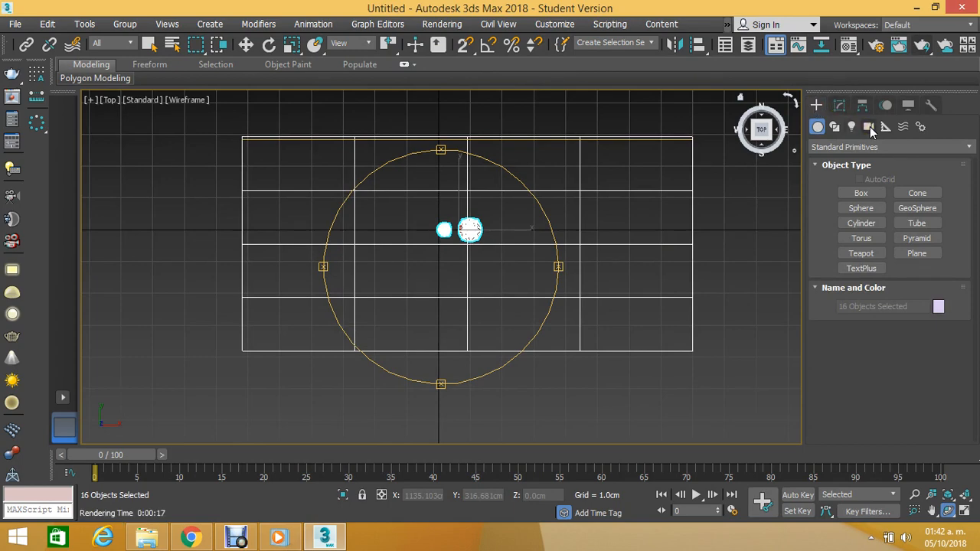
click(869, 127)
click(873, 192)
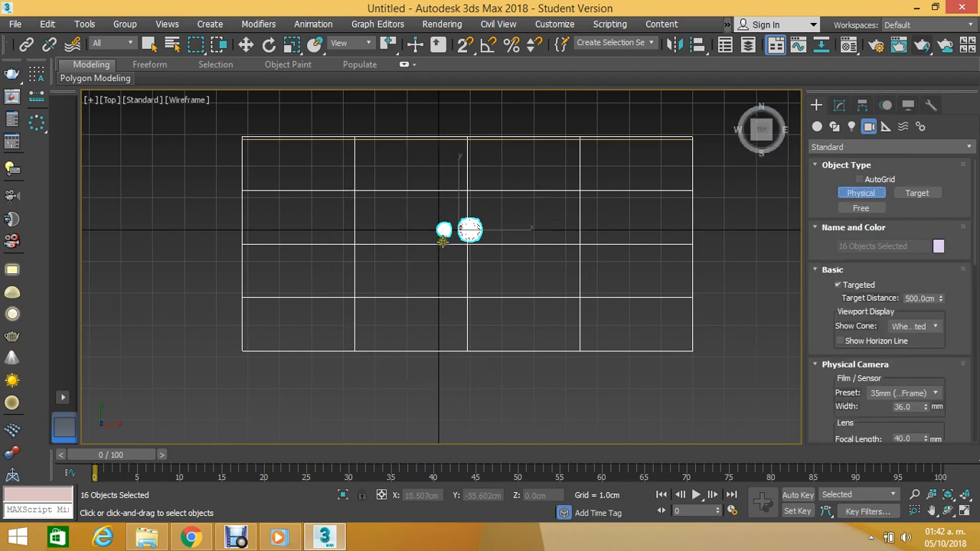
middle_drag(442, 241, 441, 230)
mouse_move(402, 262)
mouse_down()
mouse_move(472, 199)
mouse_move(479, 204)
mouse_up()
Step: End camera creation and switch the top viewport to the PhysCamera001 view
click(111, 101)
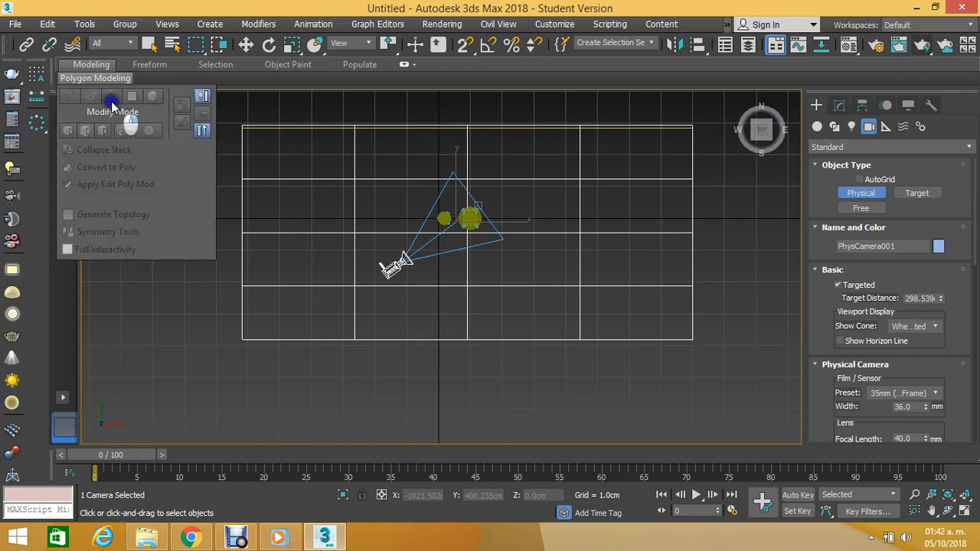
right_click(111, 101)
click(342, 6)
click(246, 44)
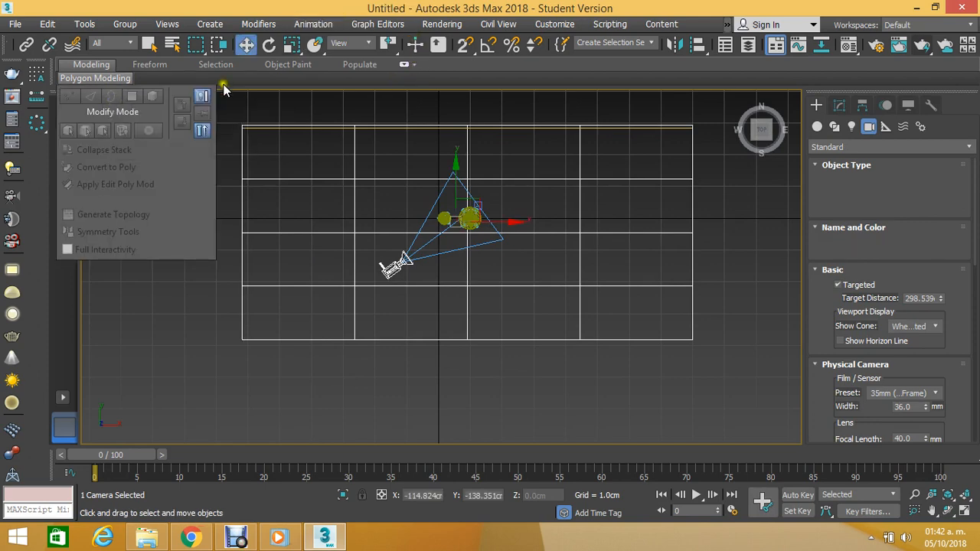
click(114, 107)
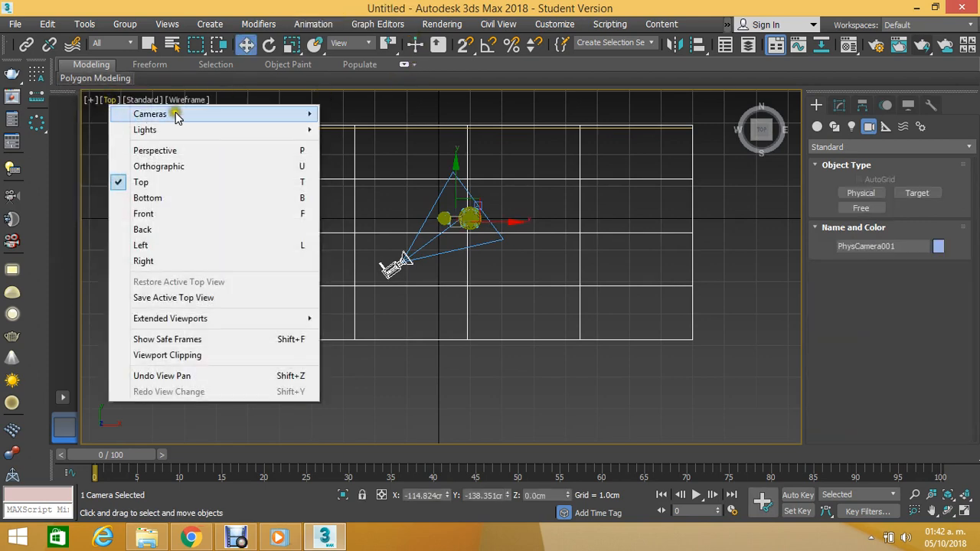
mouse_move(174, 114)
click(368, 114)
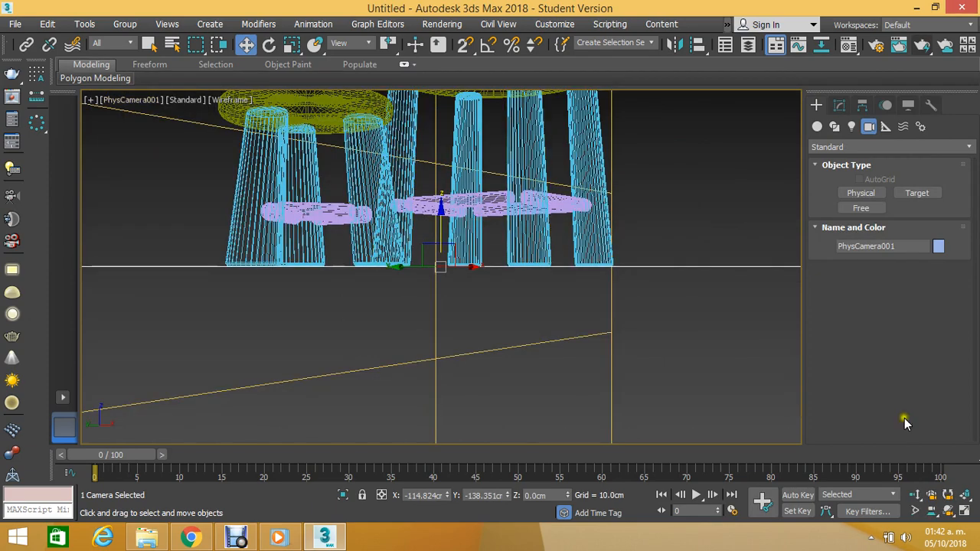
Step: Dolly the camera back and adjust its perspective and height so the stool and table are both fully framed
click(916, 495)
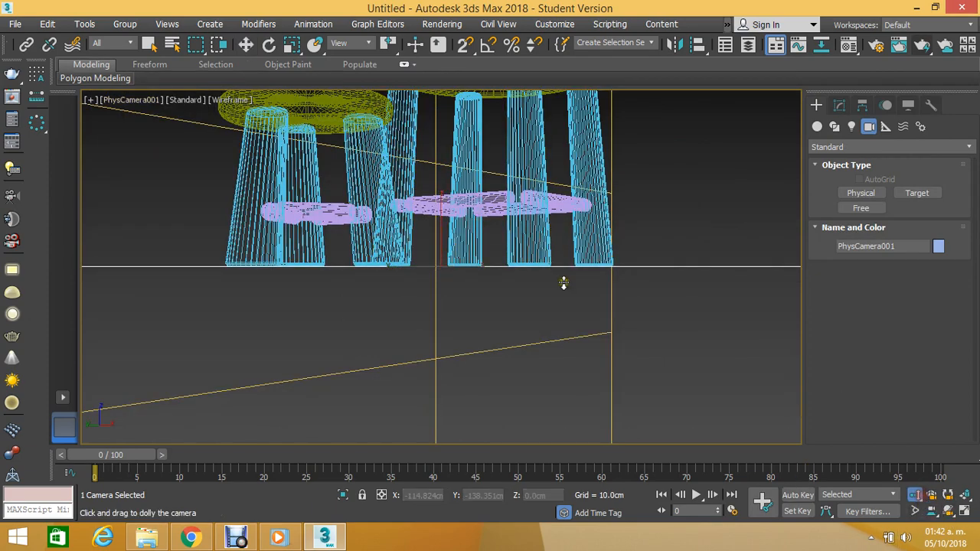
drag(564, 280, 529, 243)
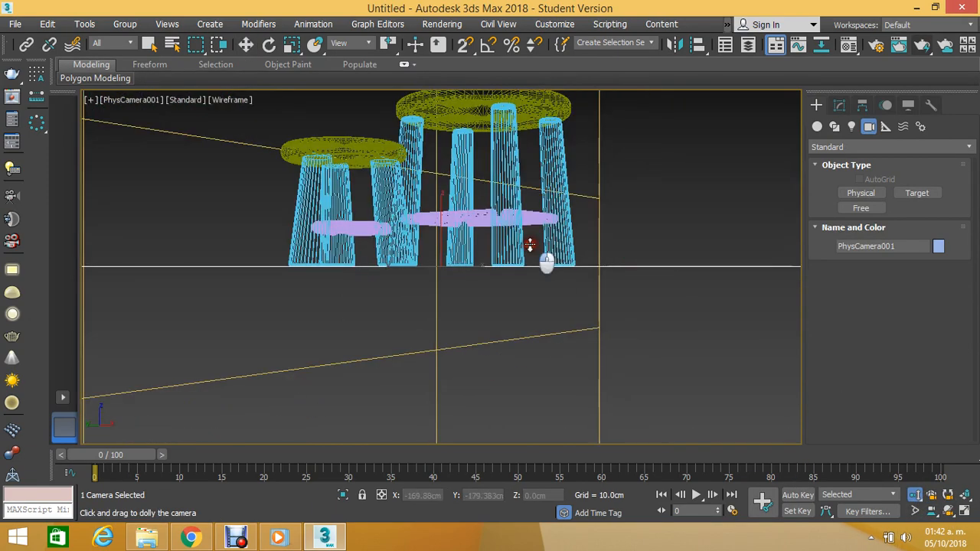
click(932, 495)
drag(508, 216, 490, 145)
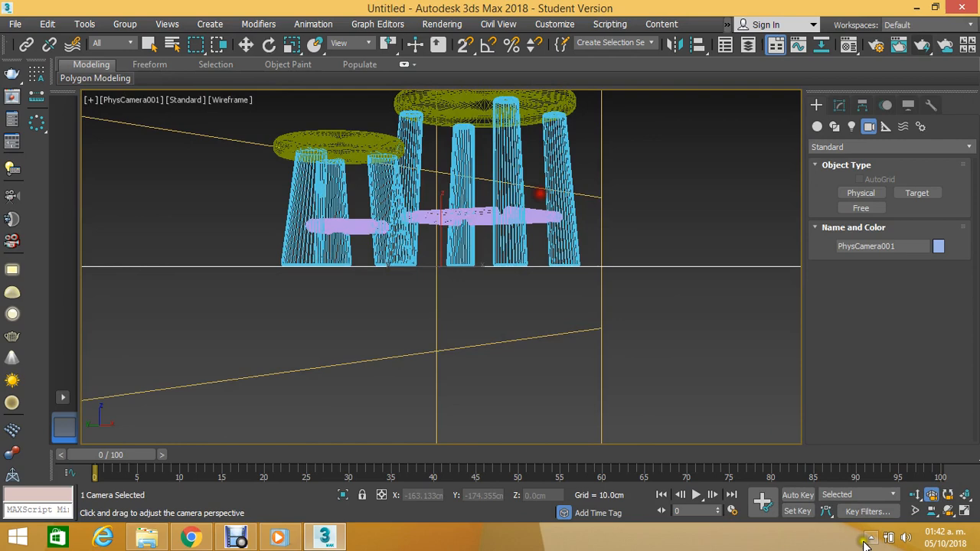
click(931, 495)
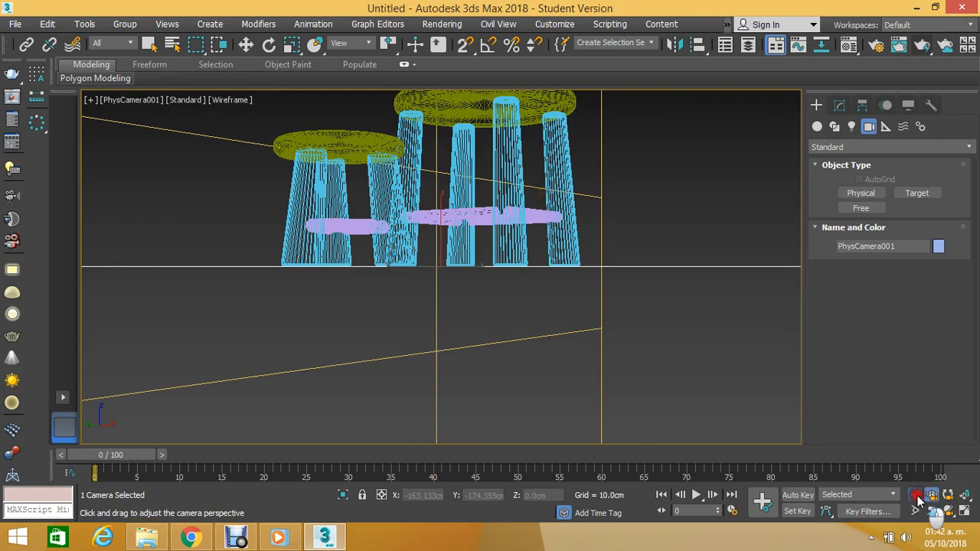
drag(489, 159, 485, 247)
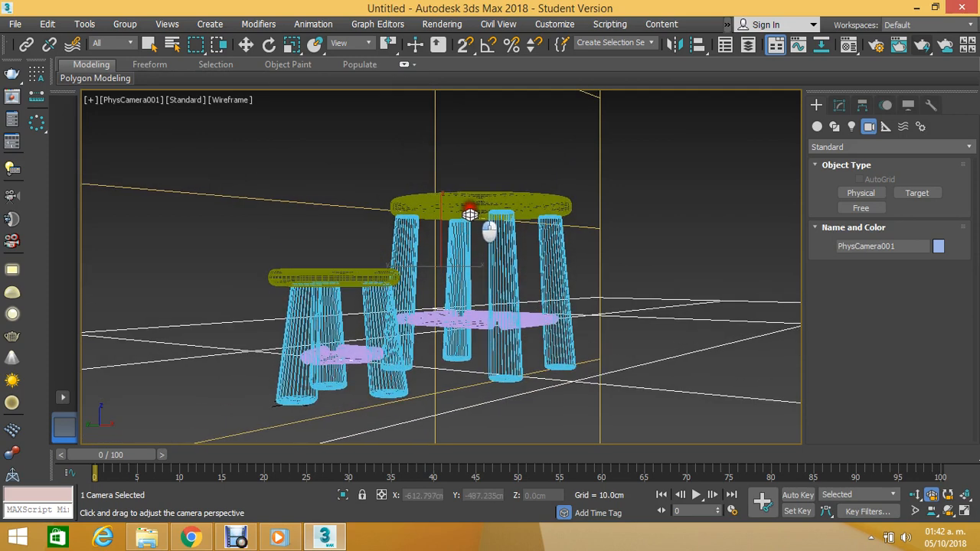
Step: Orbit the physical camera to a higher three-quarter angle on the stool and table, and show the safe frames
click(948, 511)
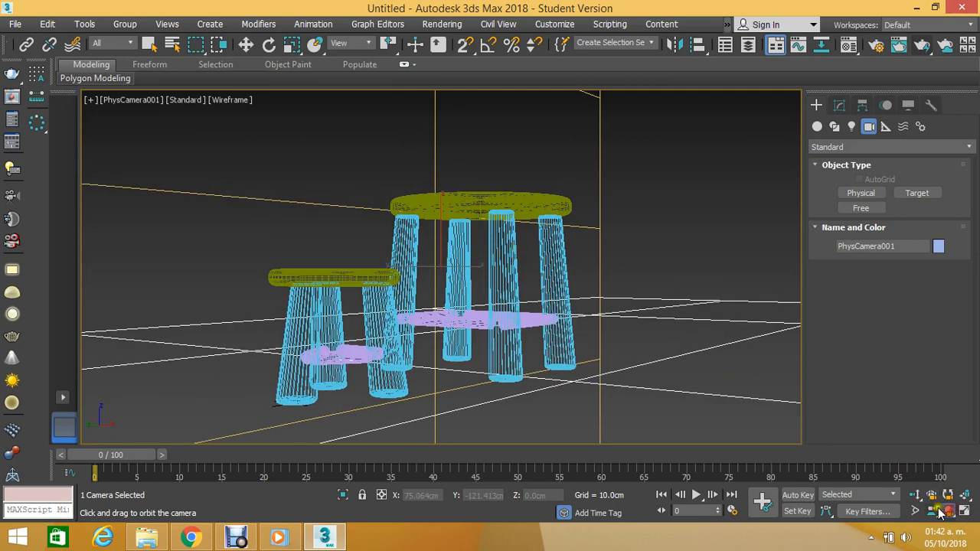
drag(490, 264, 471, 256)
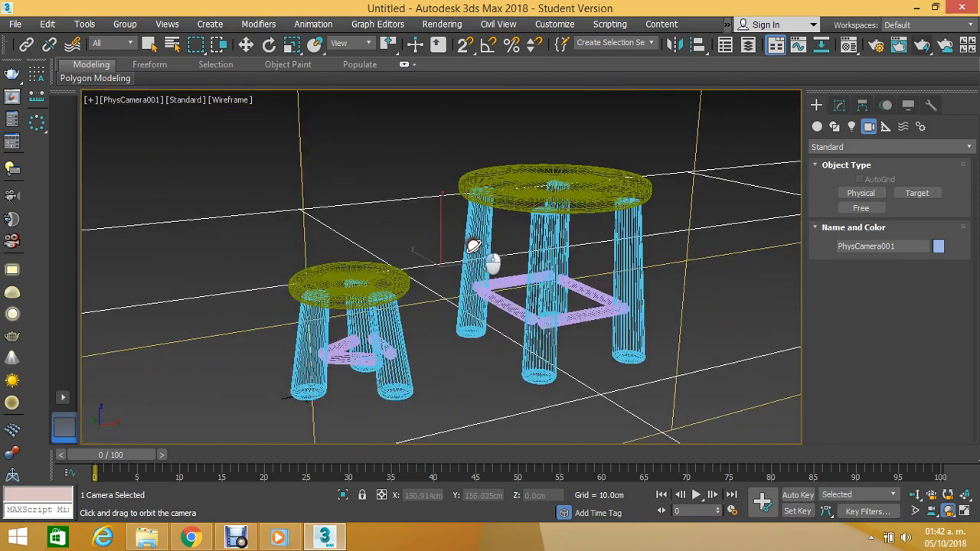
click(132, 98)
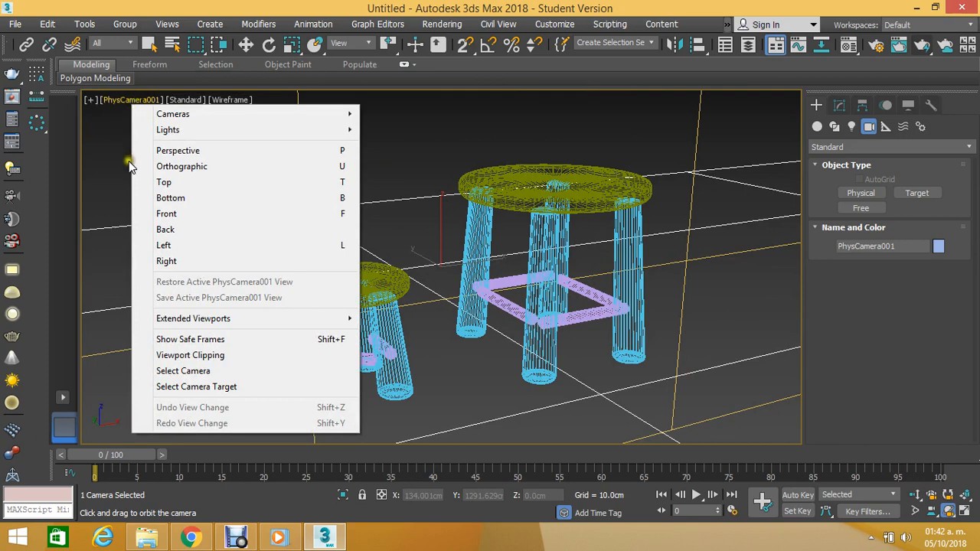
click(211, 346)
drag(437, 258, 438, 258)
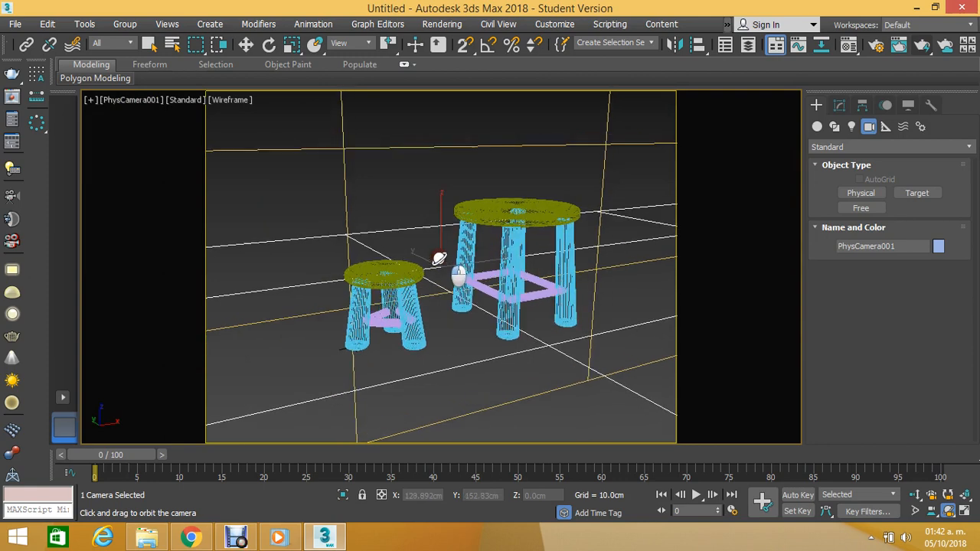
Step: Dolly the camera closer so the stool and table fill the safe frame, then test-render the view and close the render
click(915, 494)
drag(536, 291, 499, 229)
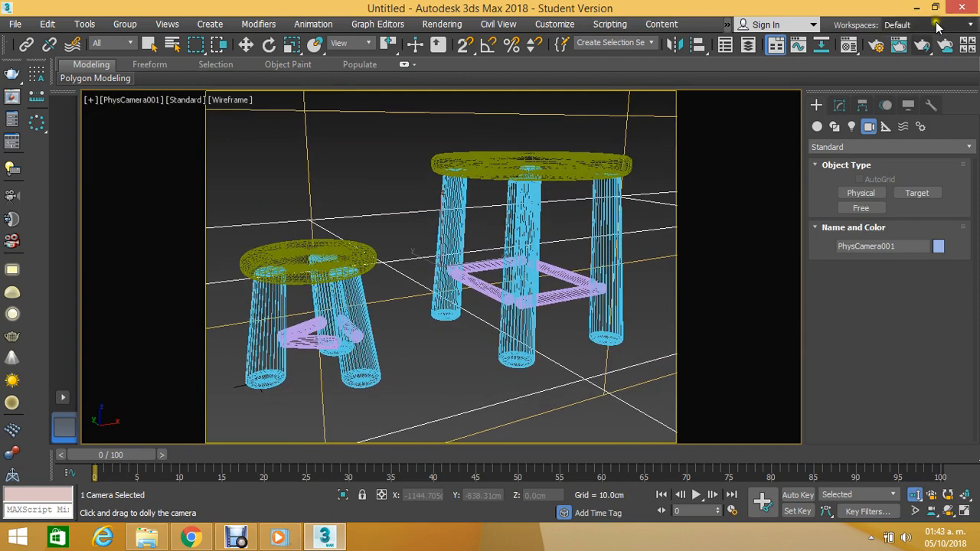
click(924, 46)
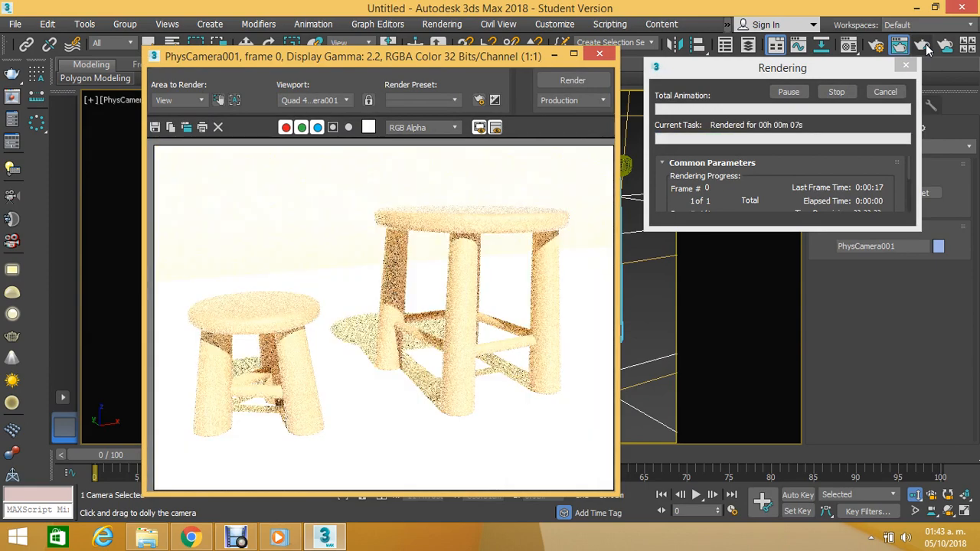
click(598, 54)
Step: Select the physical camera in the top view and open its parameters for modification
key(t)
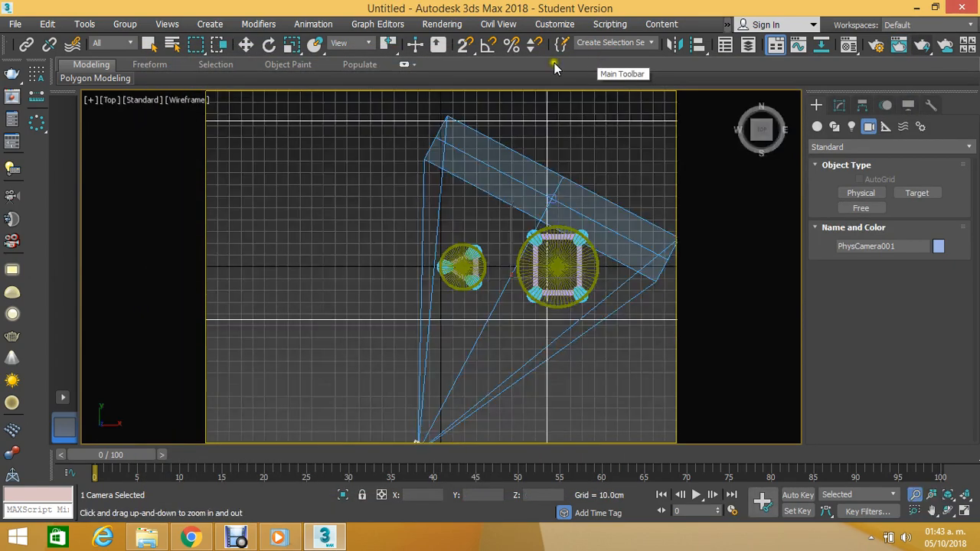
click(245, 44)
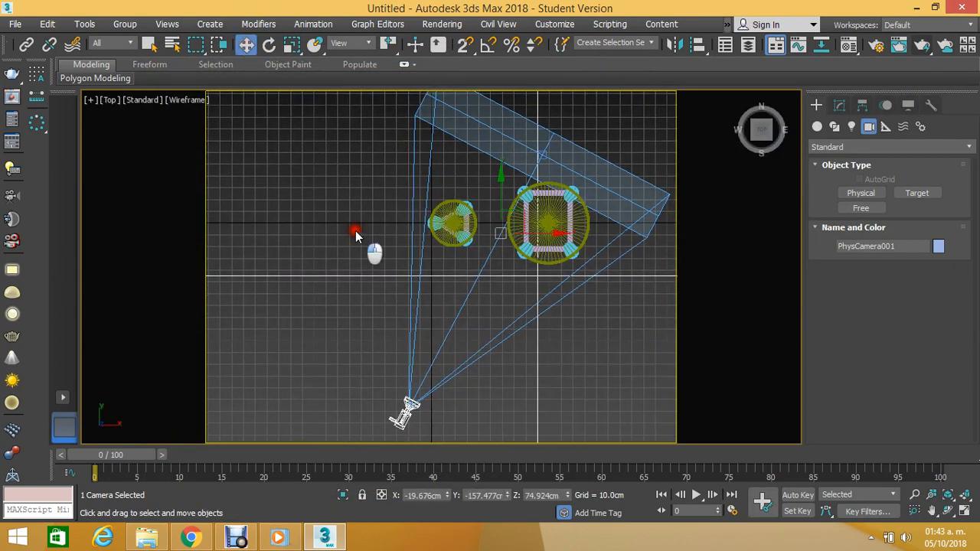
click(356, 228)
scroll(363, 178, down, 5)
click(378, 299)
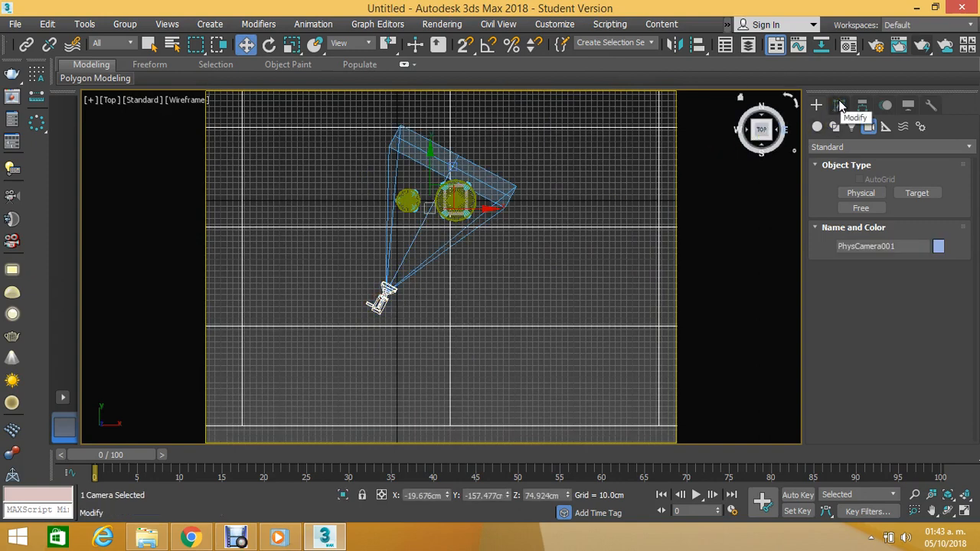
click(393, 311)
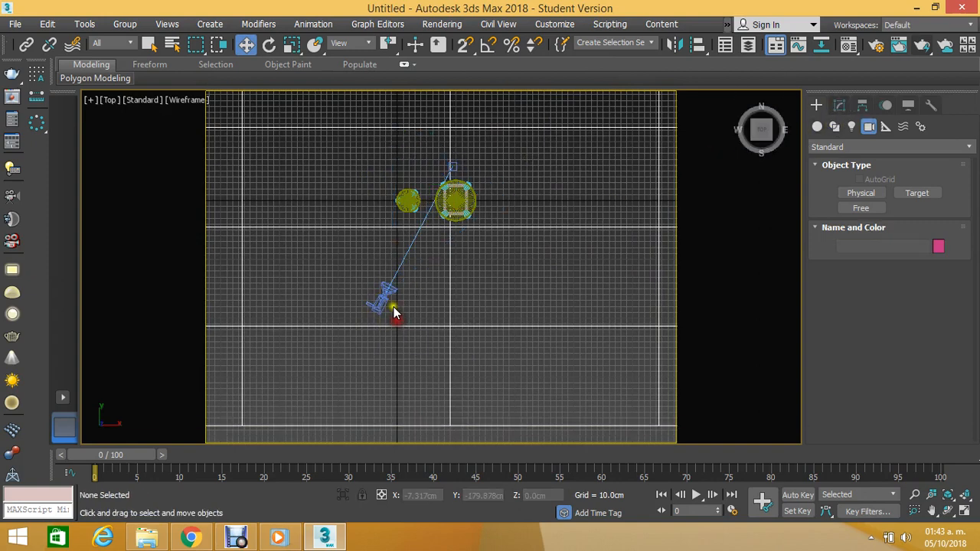
click(384, 301)
click(839, 105)
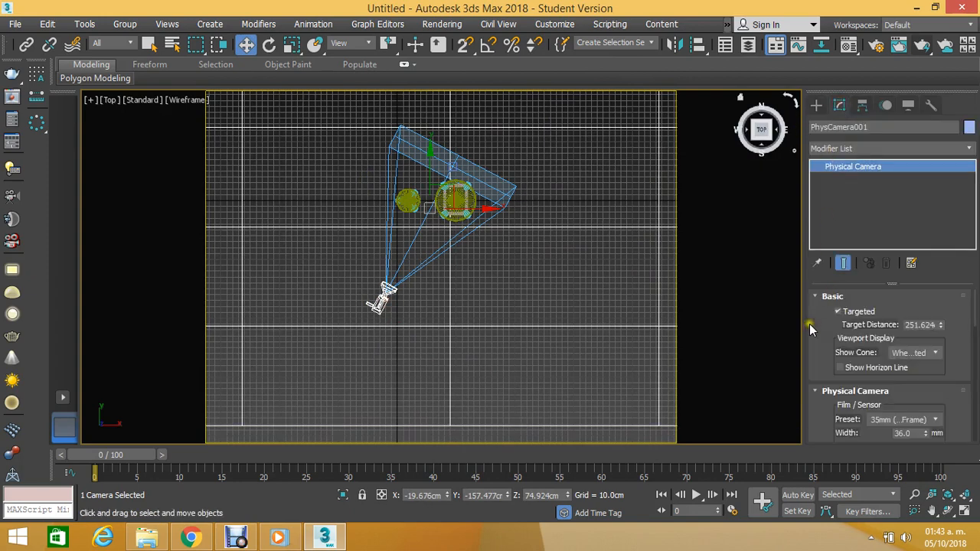
Step: Switch the camera's exposure gain to Manual and set it to ISO 500
scroll(843, 337, down, 5)
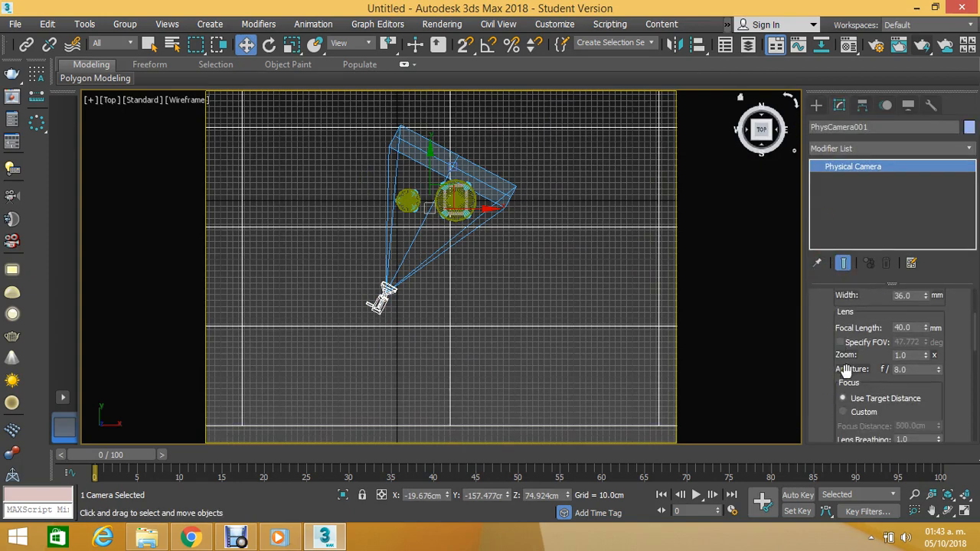
scroll(895, 390, down, 5)
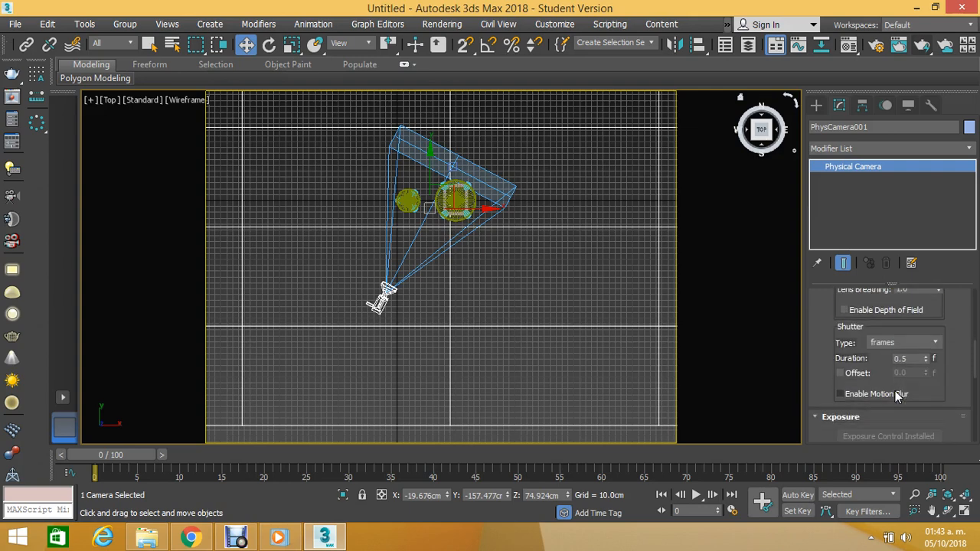
scroll(895, 390, down, 2)
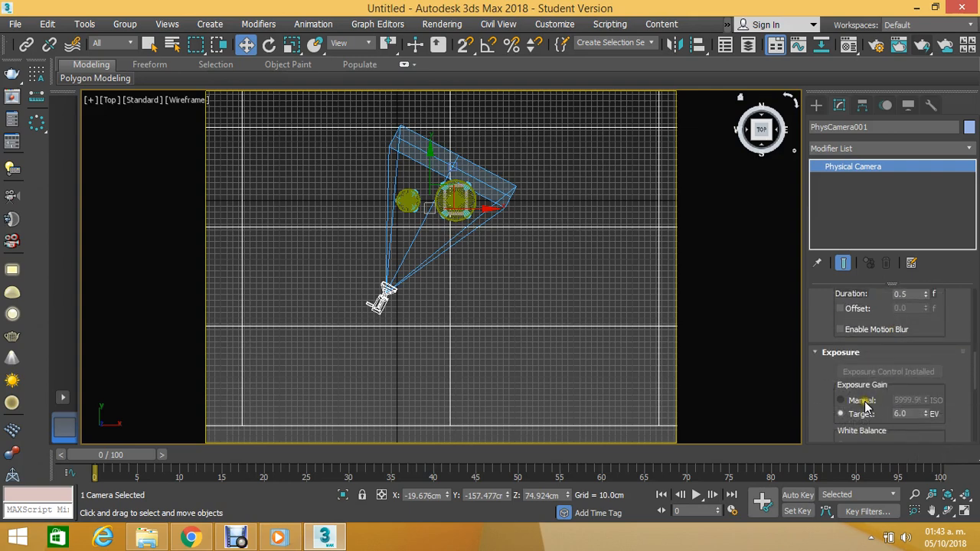
click(863, 402)
drag(894, 399, 952, 400)
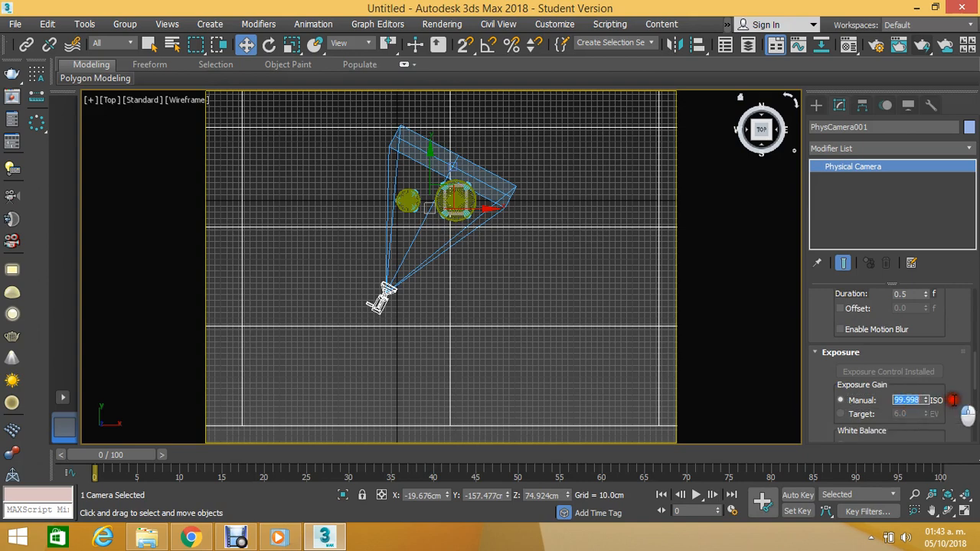
text(800)
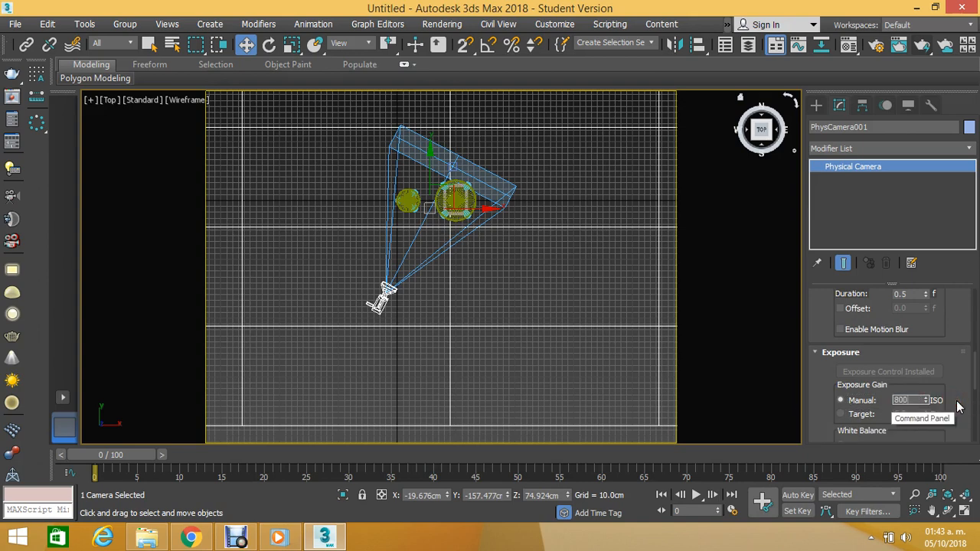
key(Return)
text(5)
key(Return)
click(956, 406)
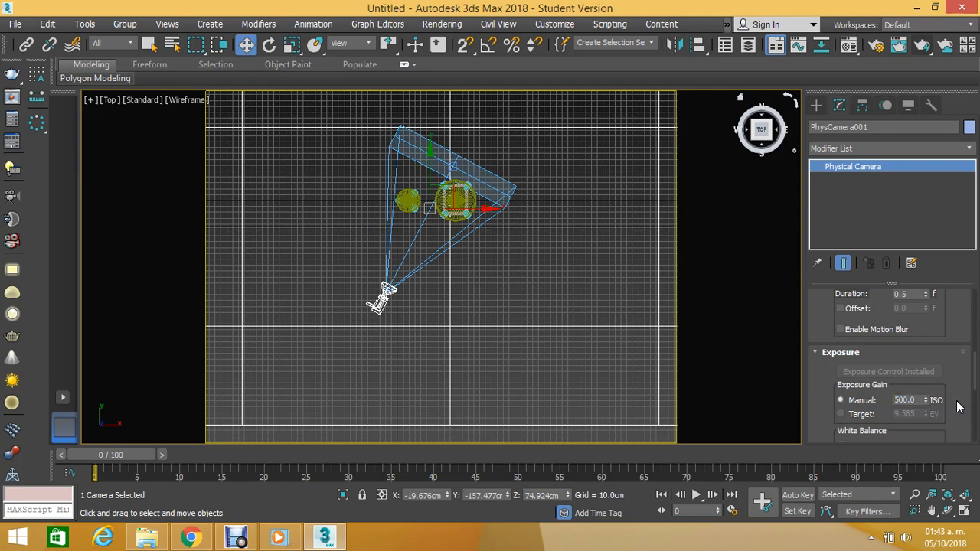
Step: Render the PhysCamera001 view to check the exposure, then close the rendered image
key(c)
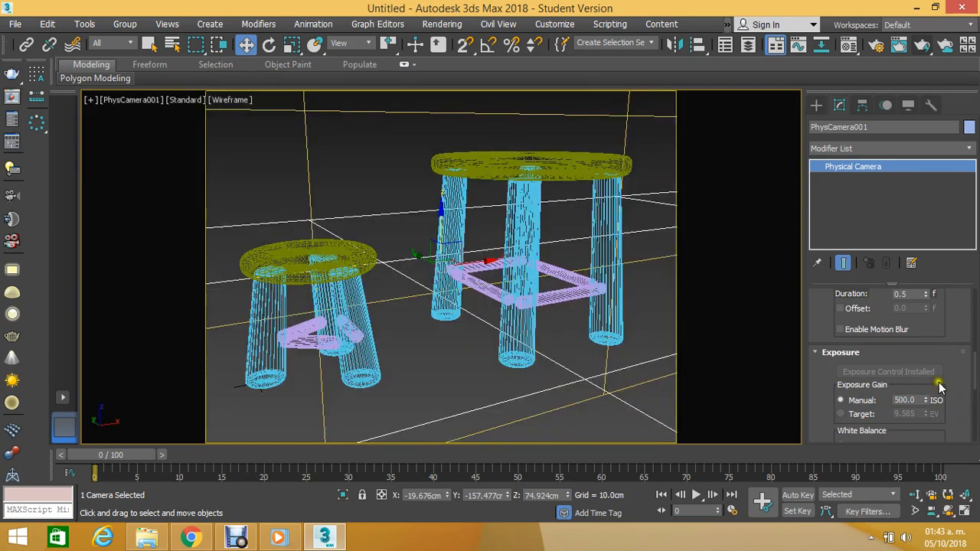
click(922, 44)
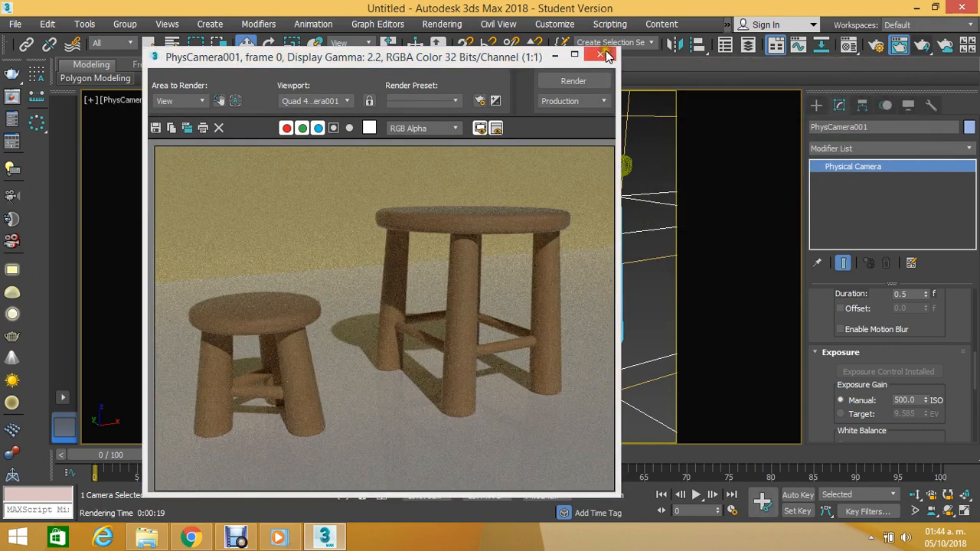
click(600, 55)
Step: Raise the physical camera's manual exposure gain to ISO 1000
key(t)
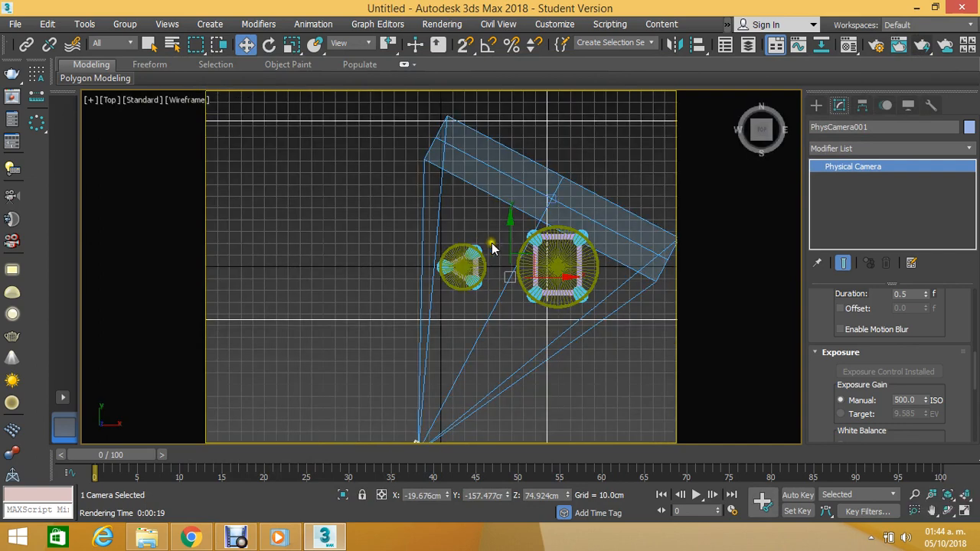
middle_drag(441, 256, 421, 134)
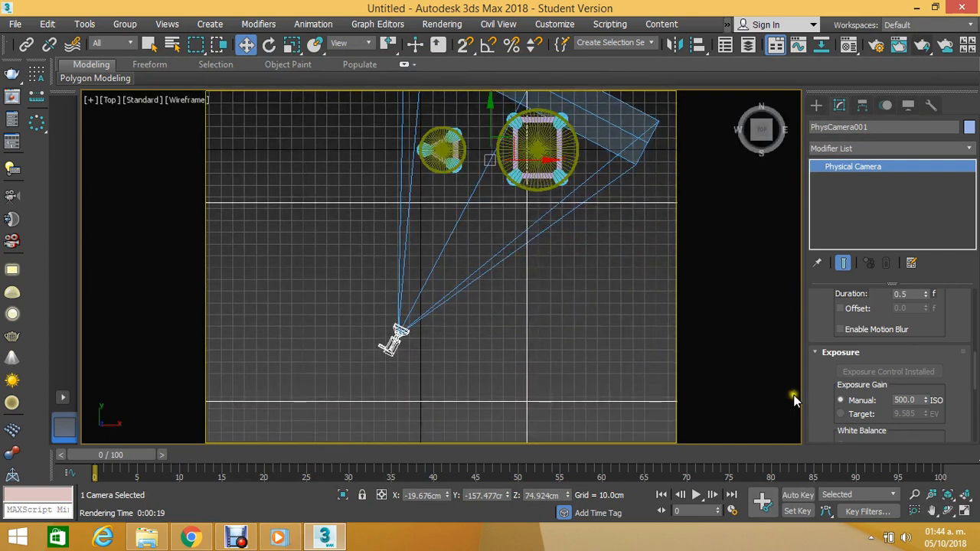
double_click(903, 400)
text(1)
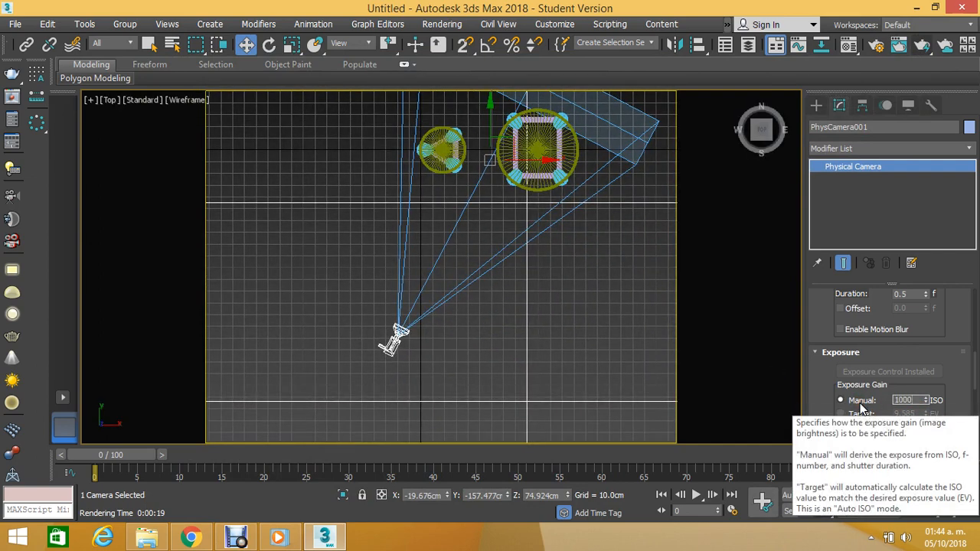
text(000)
key(Return)
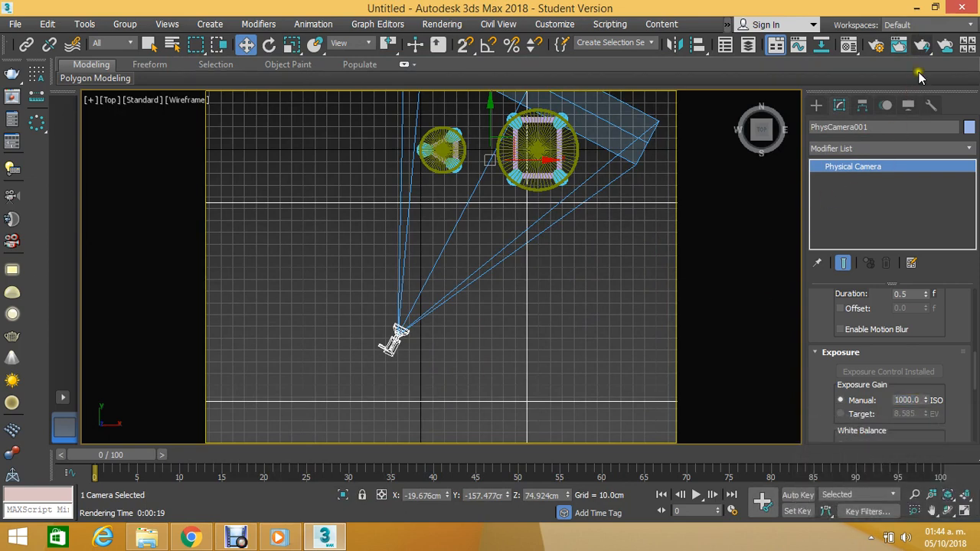
Step: Test-render the PhysCamera001 view with the brighter exposure, and cancel the render partway
click(914, 48)
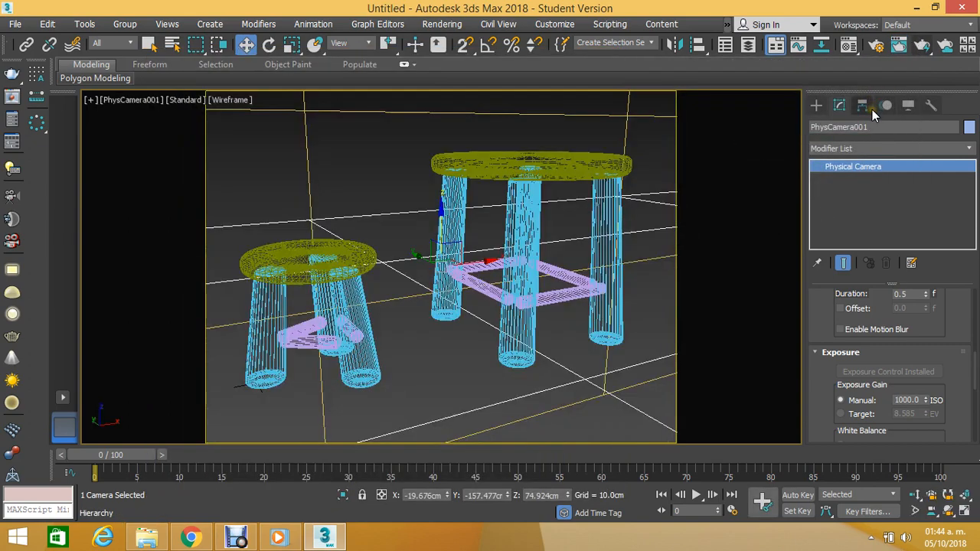
key(c)
click(921, 45)
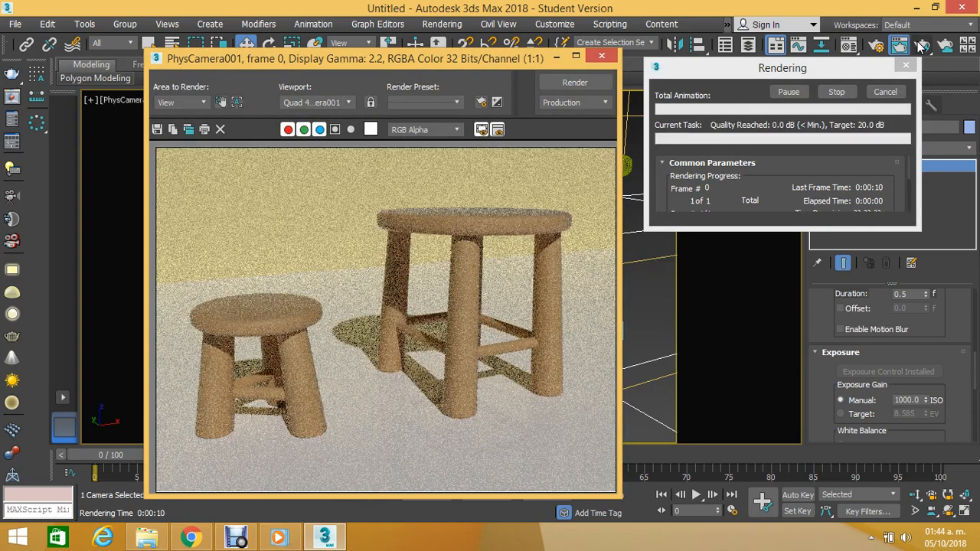
click(875, 93)
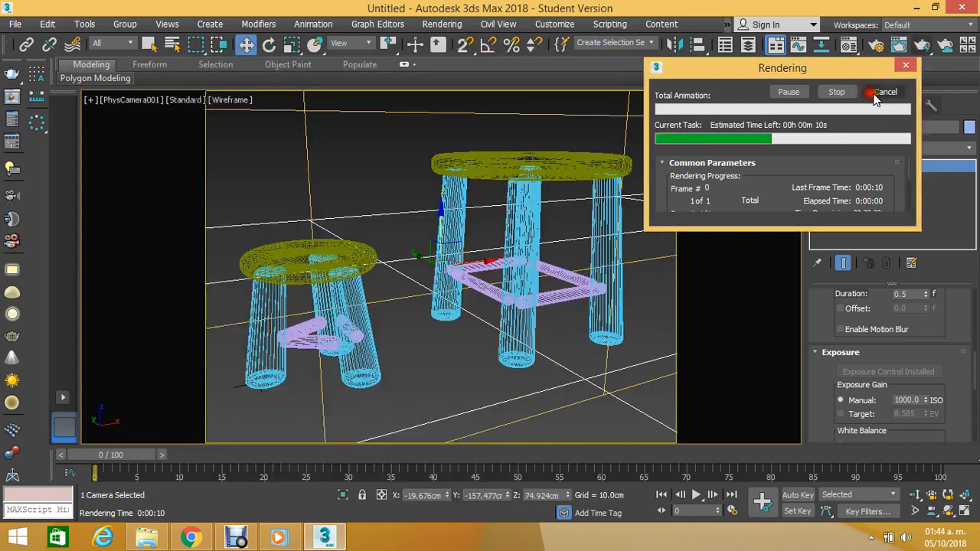
Step: Display the camera view shaded with edged faces and pan the camera slightly to recentre the stool and table
click(239, 101)
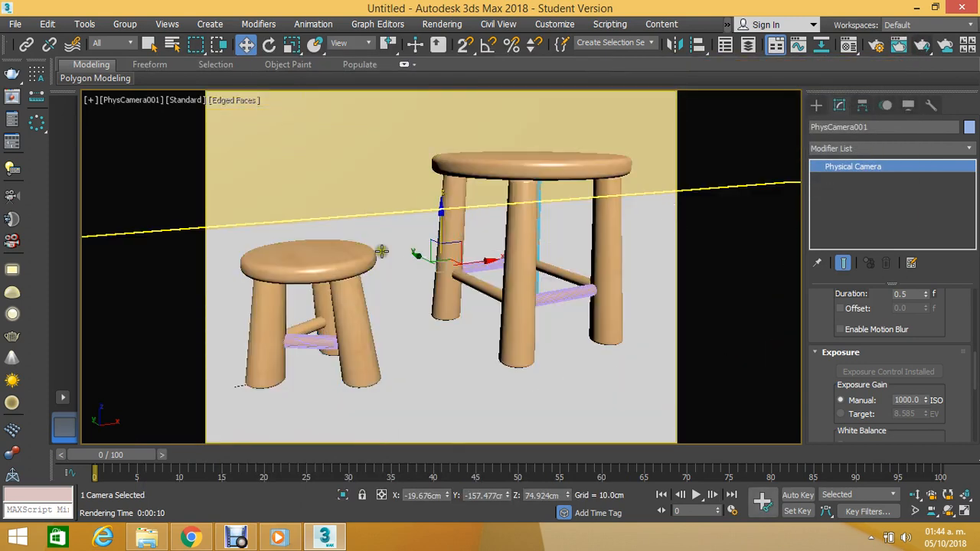
middle_drag(424, 333, 439, 326)
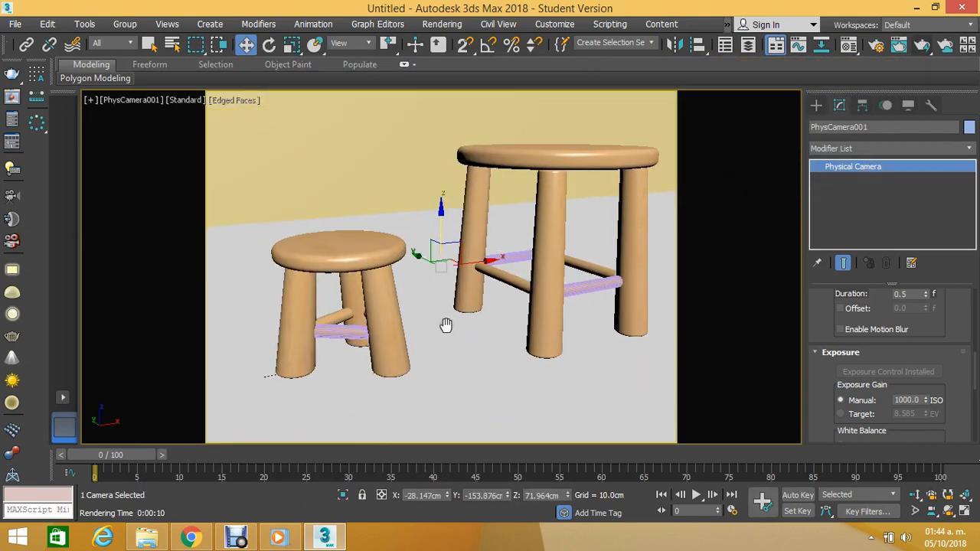
Step: Examine the wood grain on the stool's legs, crossbars and seat up close in the perspective view
key(p)
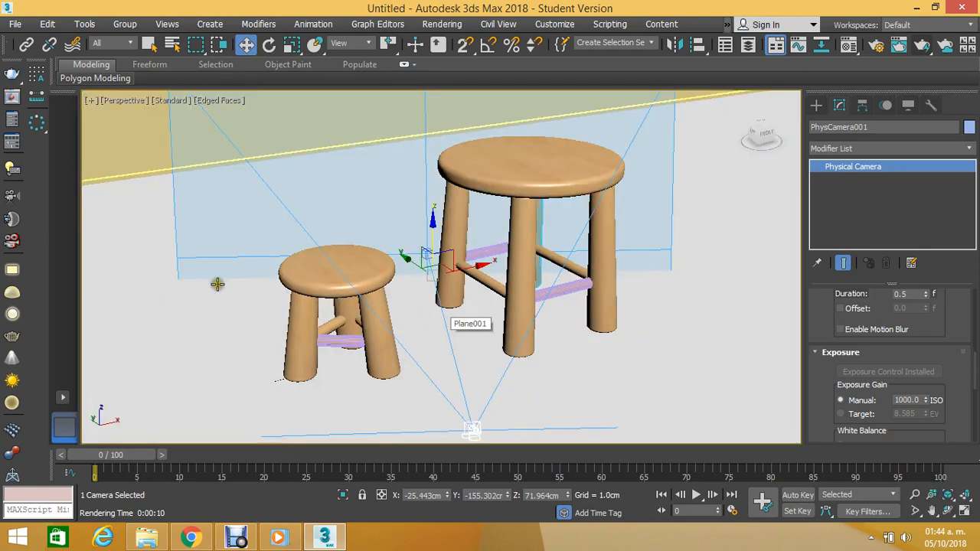
scroll(376, 280, up, 5)
scroll(323, 316, up, 8)
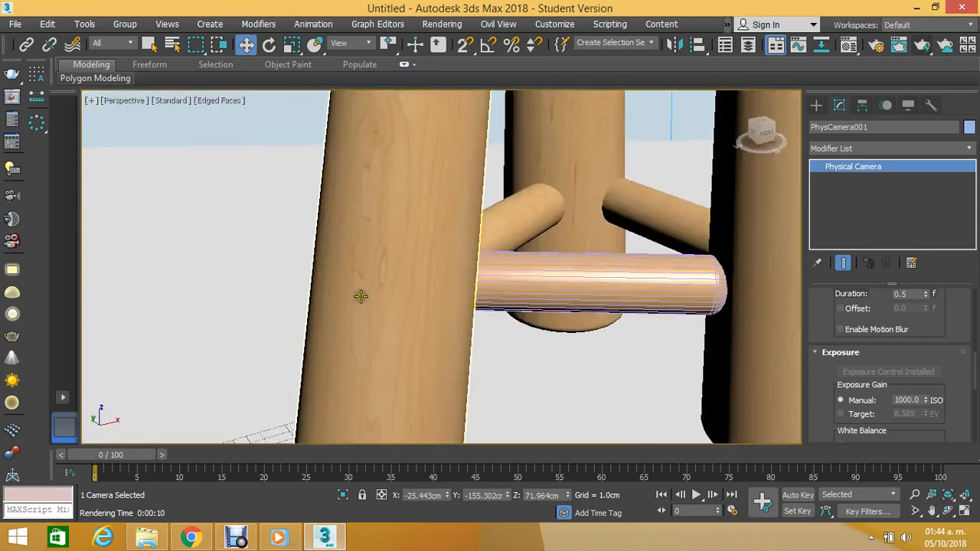
scroll(501, 168, down, 10)
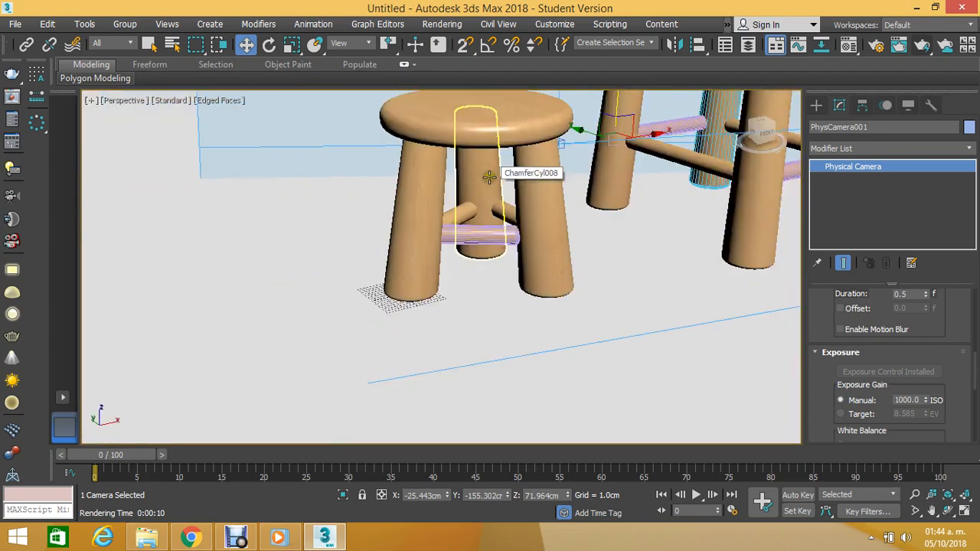
scroll(547, 157, up, 8)
scroll(539, 172, down, 5)
middle_drag(537, 177, 457, 284)
scroll(389, 212, up, 4)
Step: Add a UVW Map modifier to the stool's seat and set its mapping type to Box
click(386, 211)
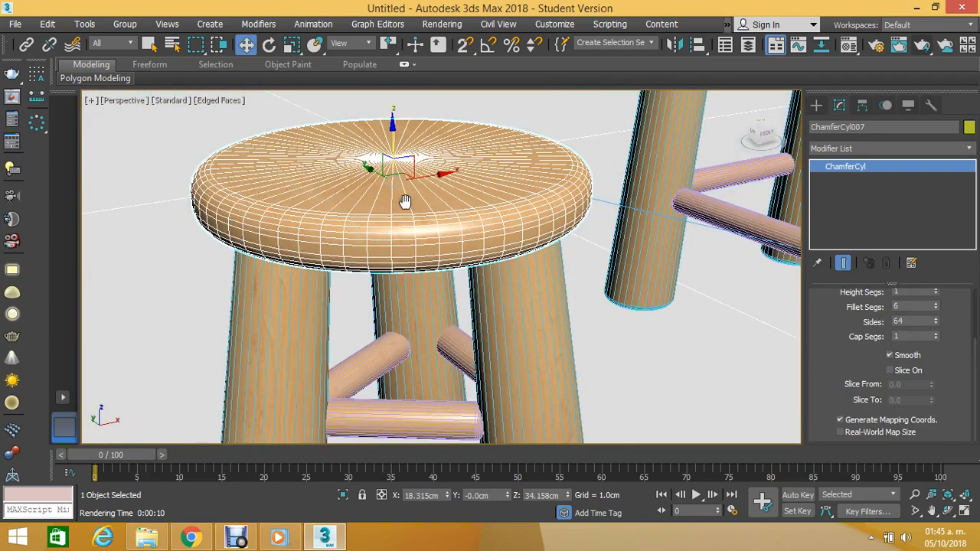
scroll(403, 201, down, 2)
click(916, 148)
drag(969, 185, 976, 454)
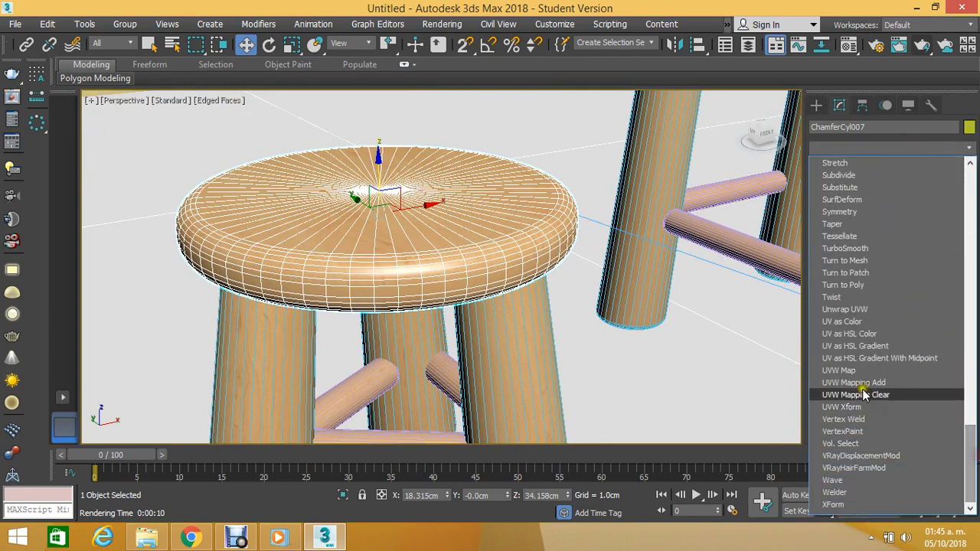
click(845, 370)
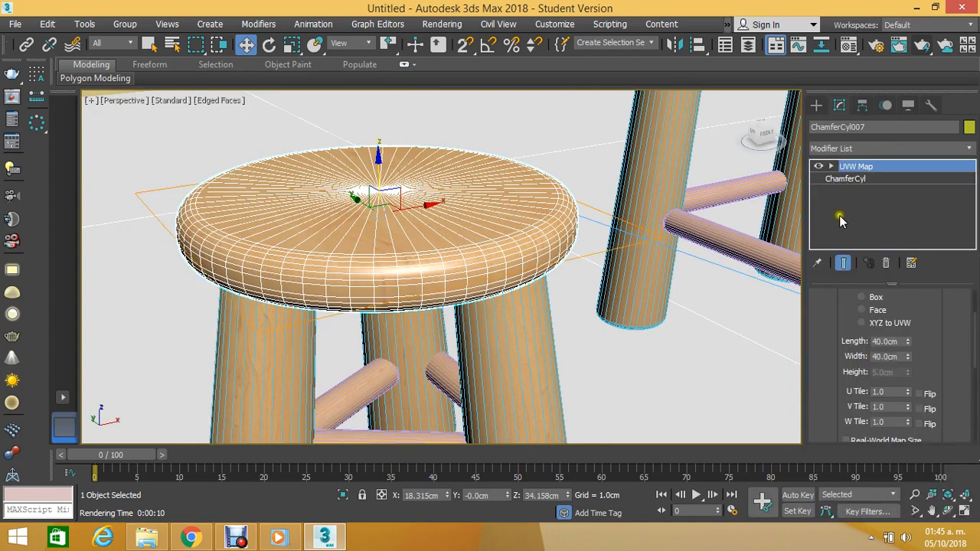
scroll(840, 343, up, 2)
click(862, 325)
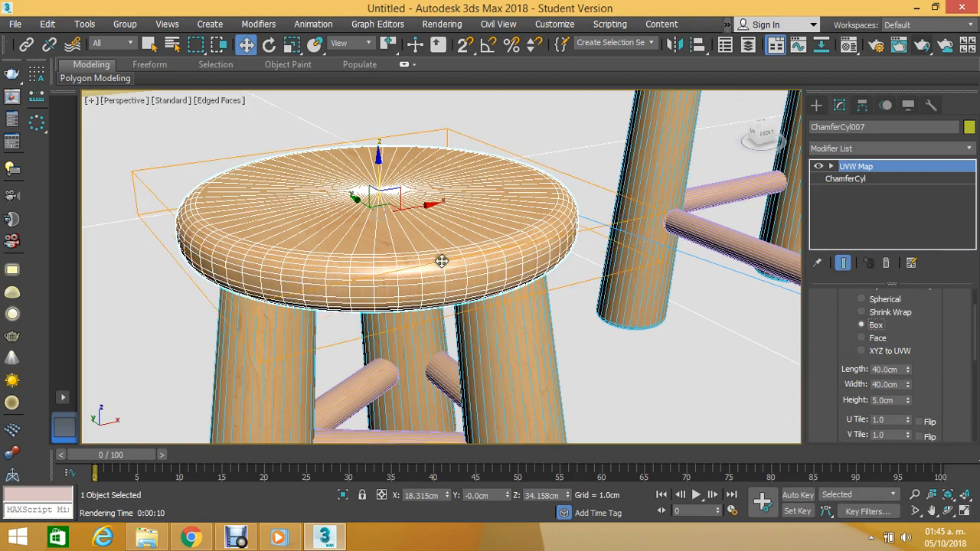
Step: Select the Gizmo of the seat's UVW Map modifier and scale it up slightly in a uniform way
scroll(440, 260, down, 3)
click(831, 166)
click(845, 178)
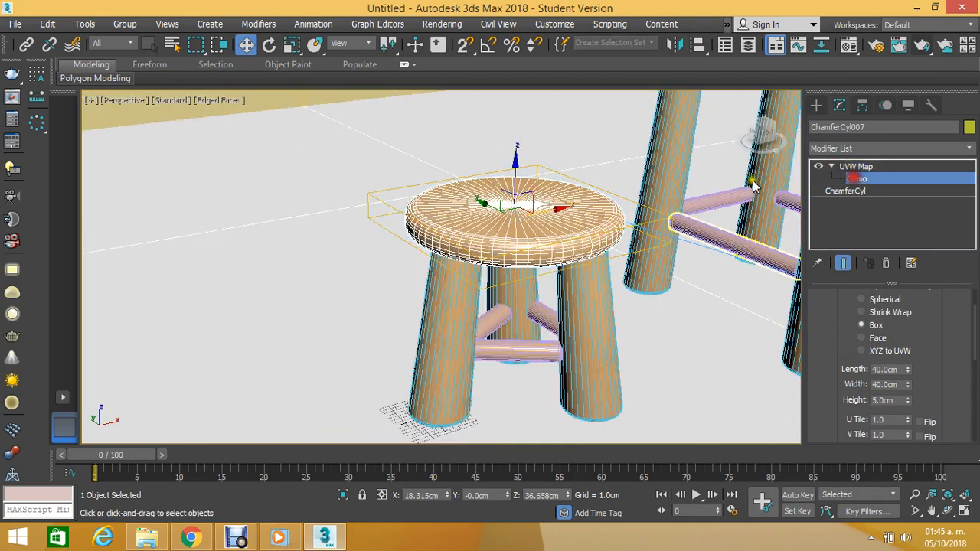
scroll(505, 199, up, 5)
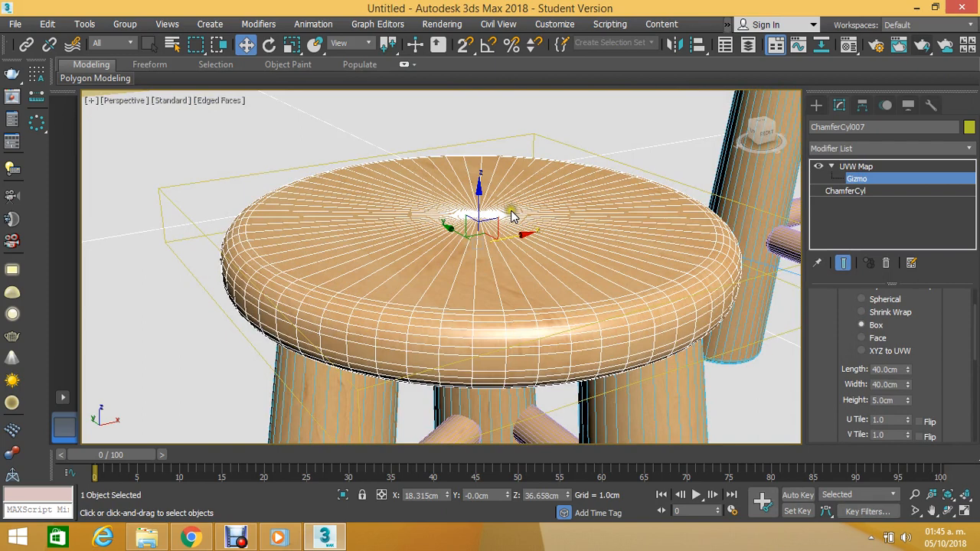
click(291, 44)
drag(491, 251, 491, 219)
scroll(492, 218, down, 4)
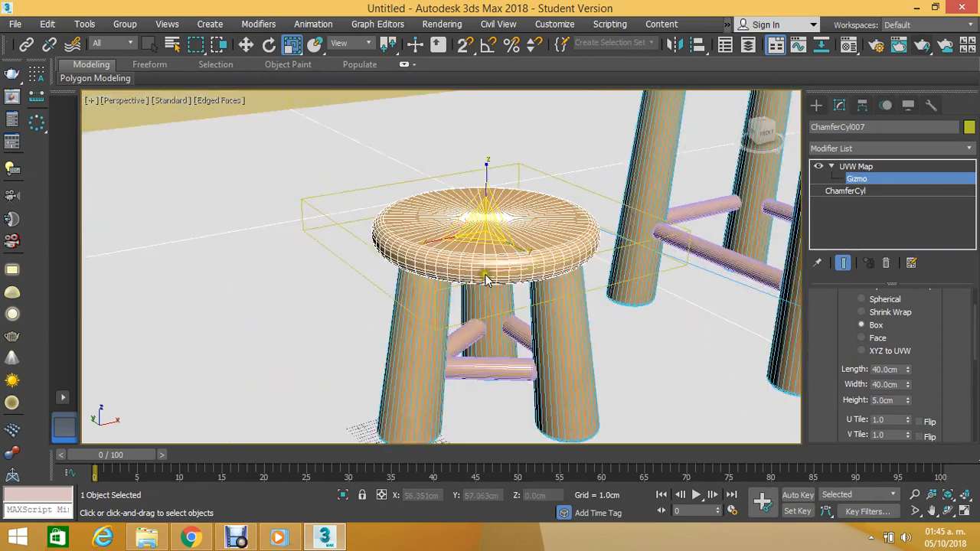
Step: Examine the wood grain on the round tabletop up close in the perspective view, and return to the PhysCamera001 view
middle_drag(486, 277, 287, 269)
scroll(286, 269, down, 2)
scroll(406, 201, up, 5)
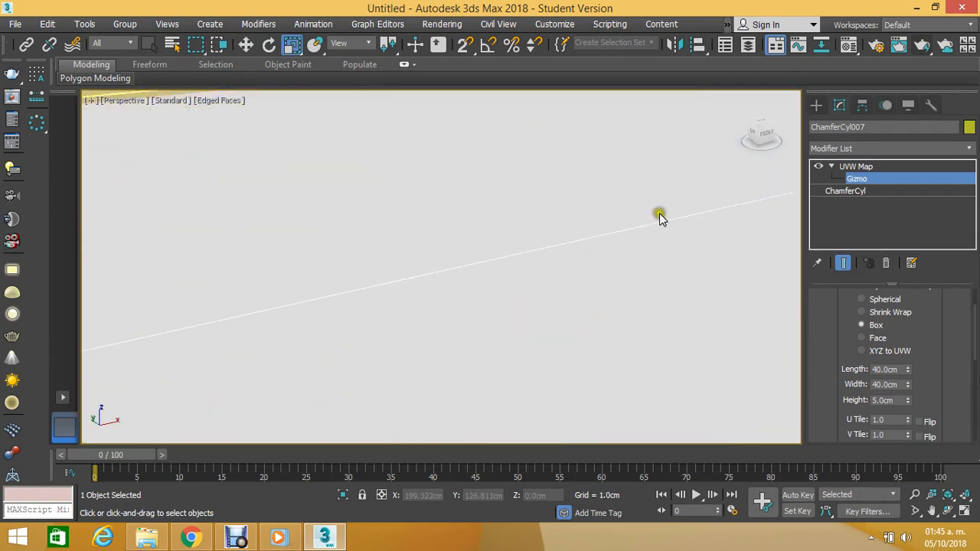
scroll(661, 217, down, 2)
middle_drag(614, 221, 427, 311)
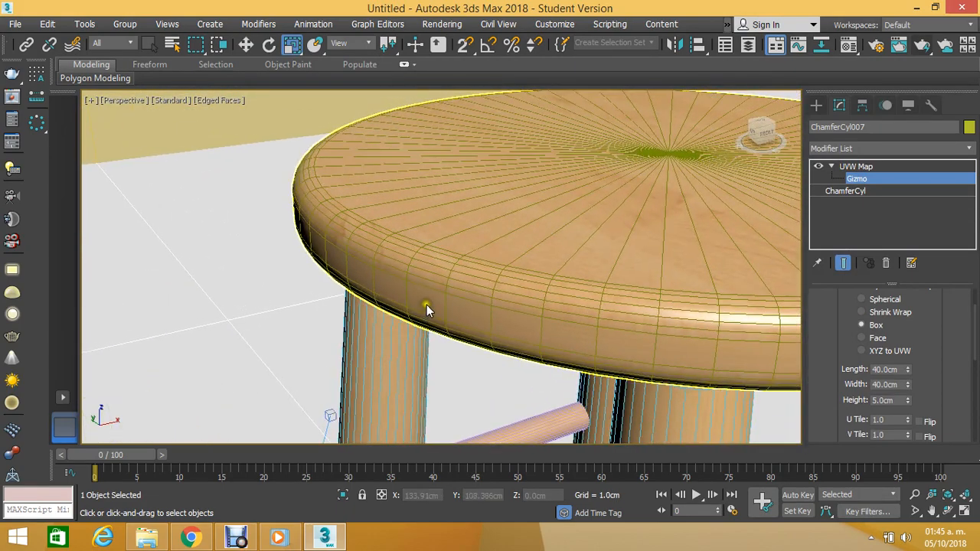
scroll(427, 299, down, 6)
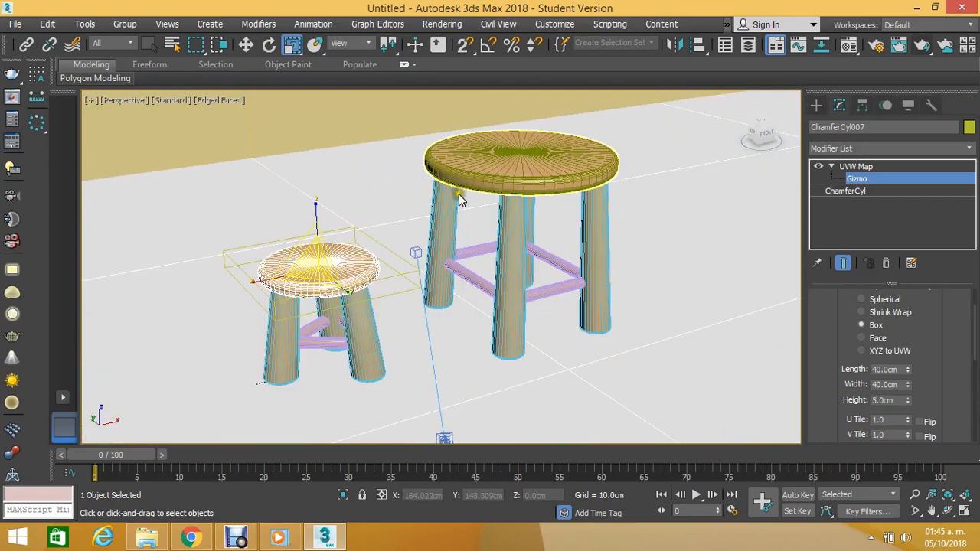
alt+middle_drag(403, 220, 344, 210)
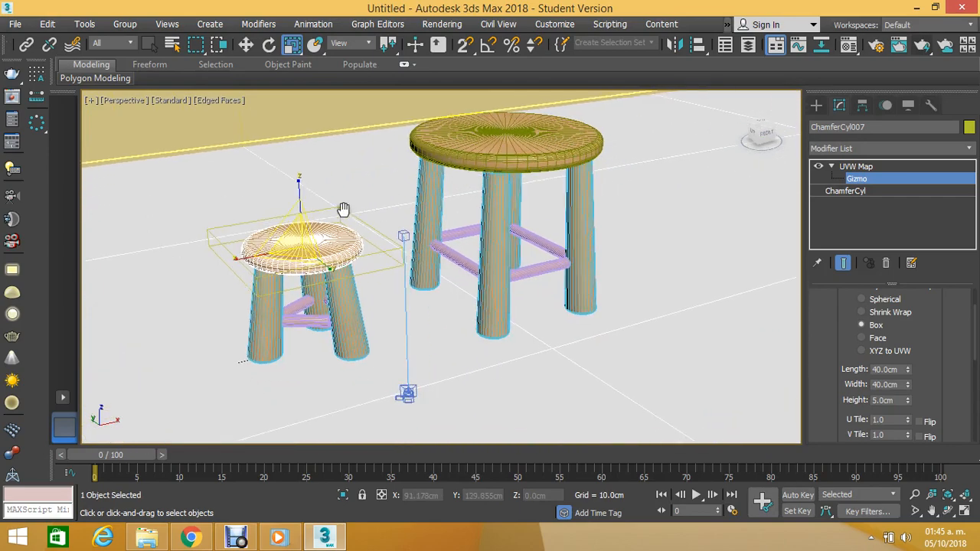
key(c)
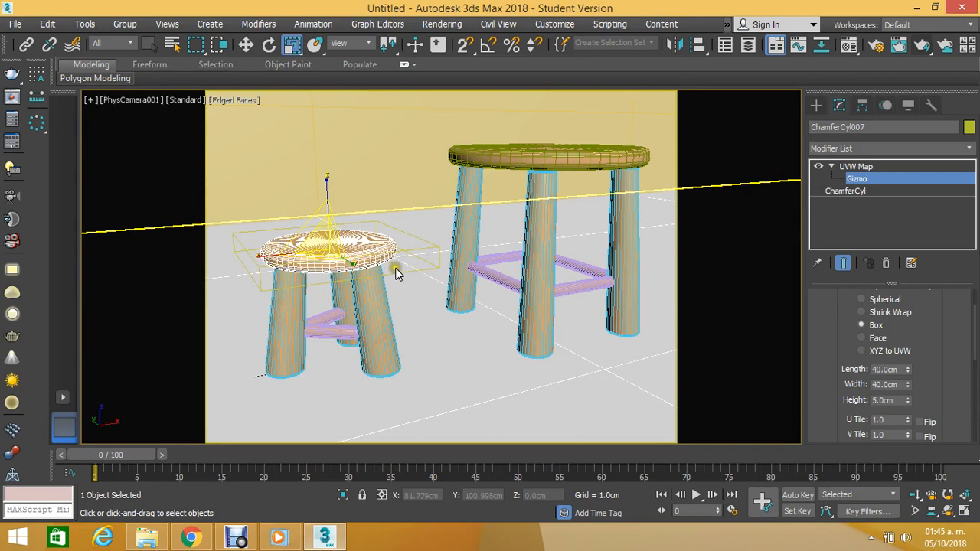
Step: Set the render output size to a width of 1200 and a height of 900 in Render Setup
click(876, 47)
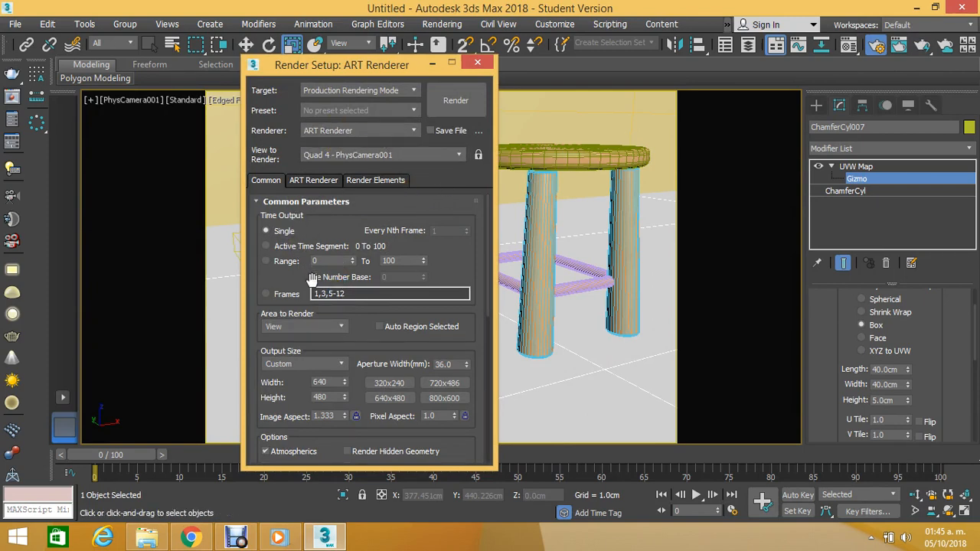
scroll(272, 270, down, 3)
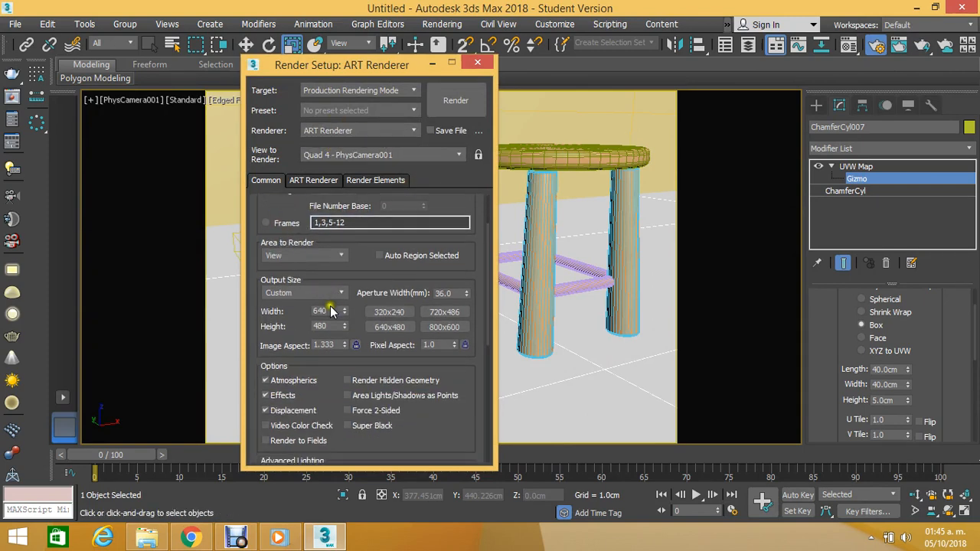
double_click(328, 311)
text(540)
key(Return)
text(1200)
key(Tab)
text(800)
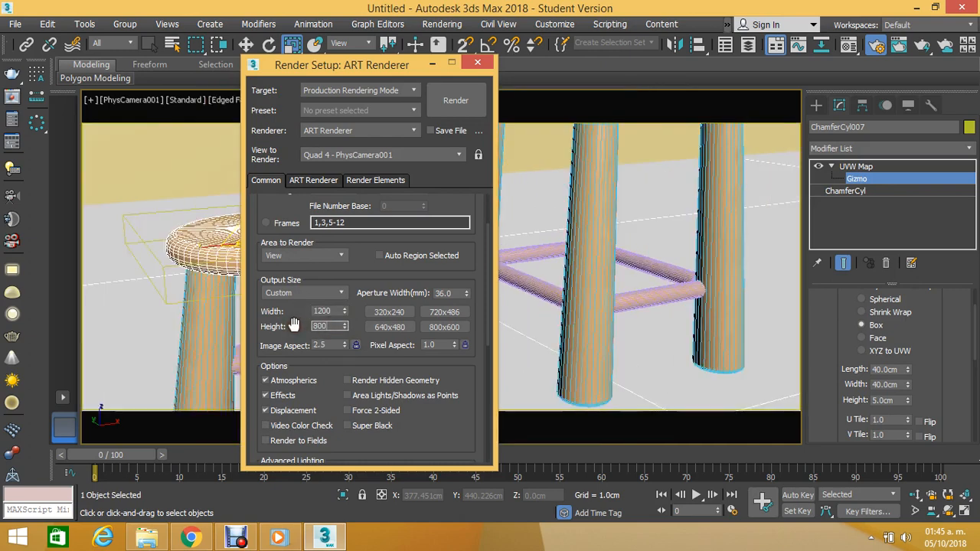
key(Return)
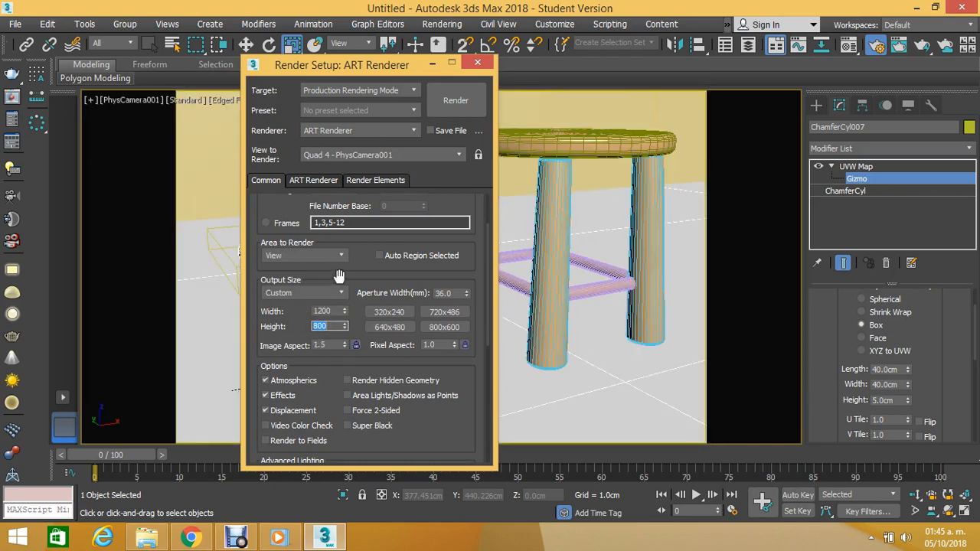
text(900)
key(Return)
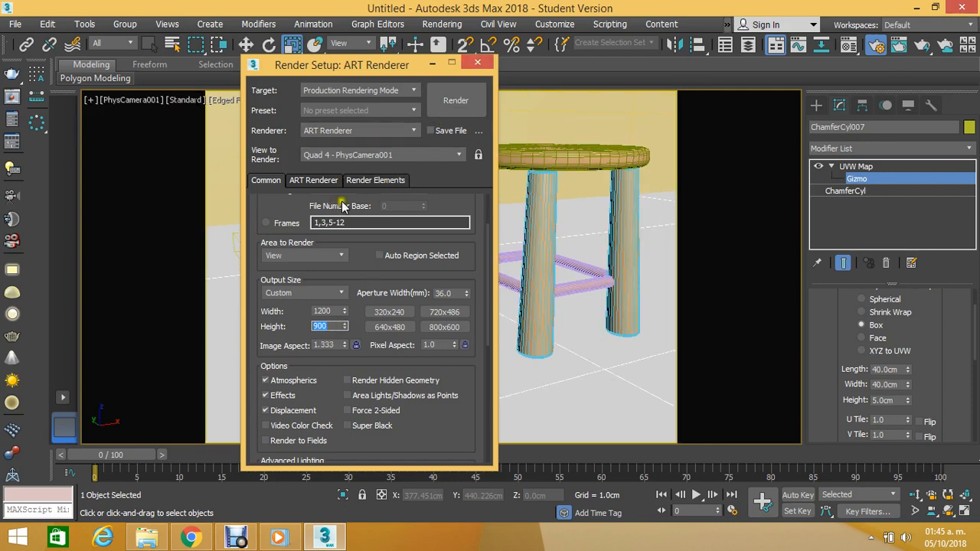
click(476, 62)
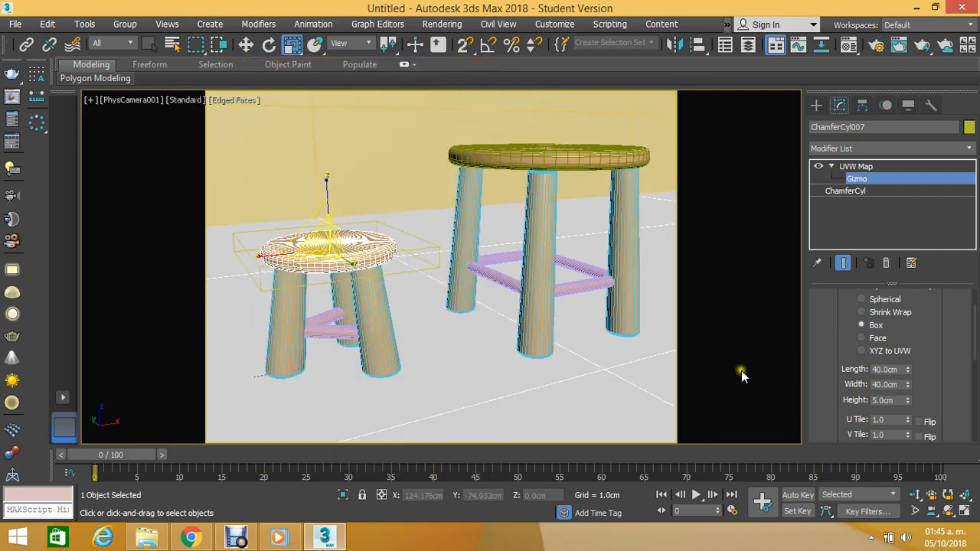
Step: Orbit the PhysCamera001 view to a slightly higher angle looking down on the stool and table
click(947, 511)
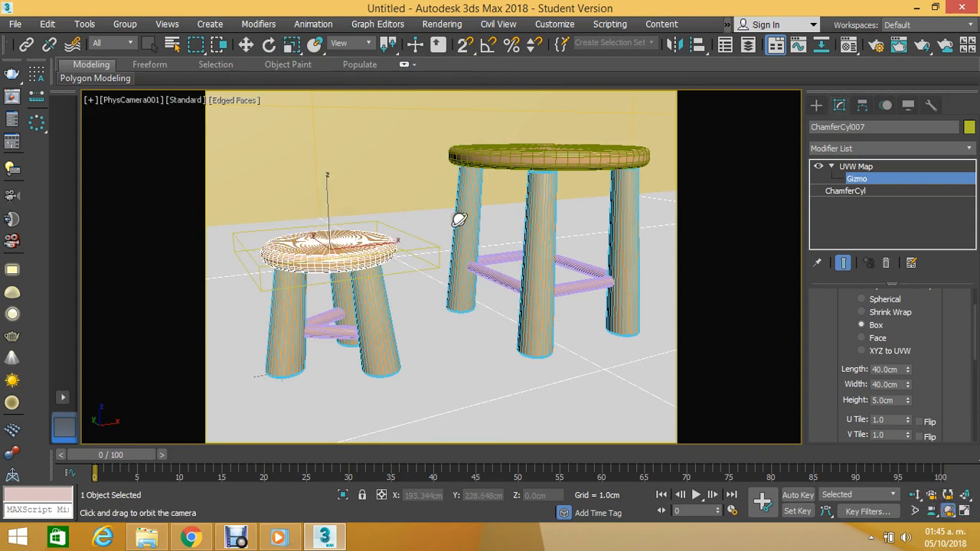
drag(459, 219, 448, 247)
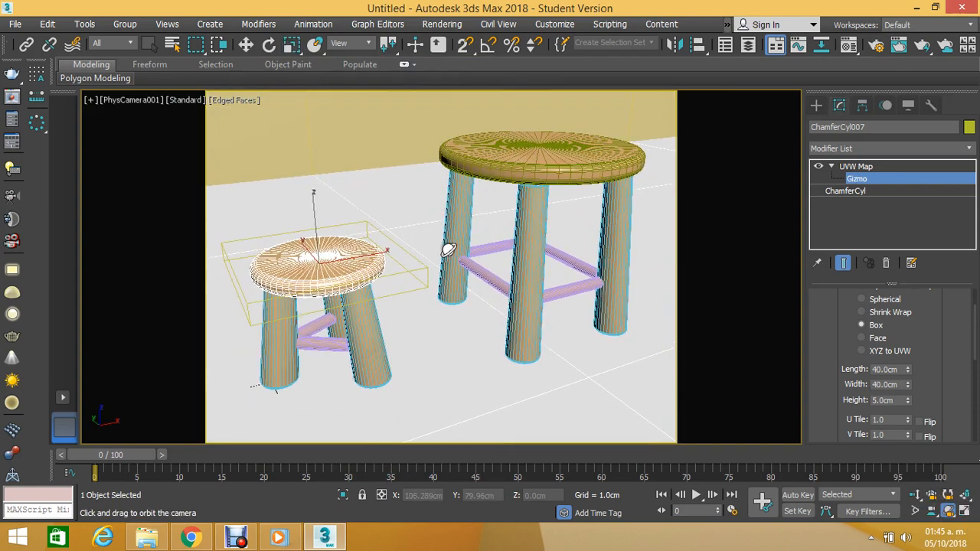
Step: Set the ART Renderer's target quality to High, 32.9 dB, and render the PhysCamera001 view
click(876, 48)
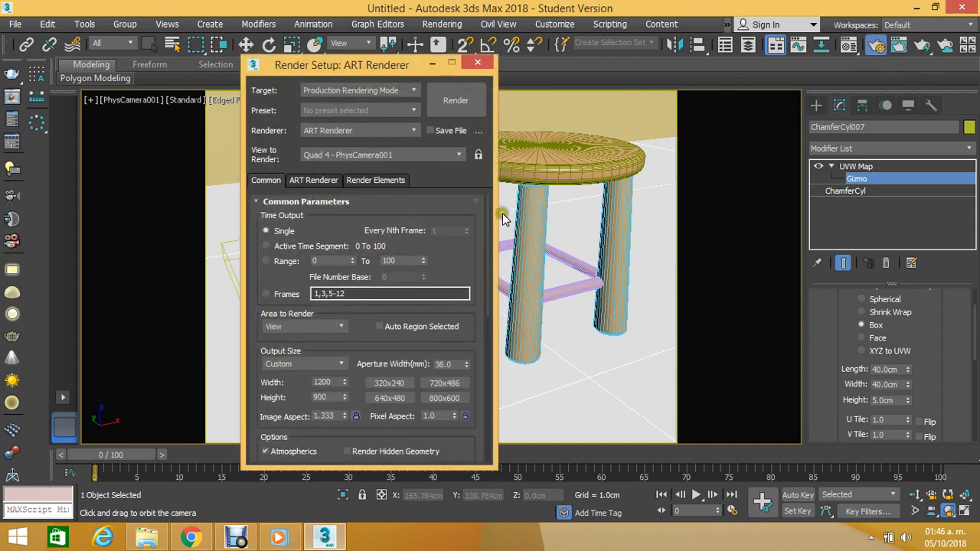
click(314, 180)
drag(321, 245, 382, 250)
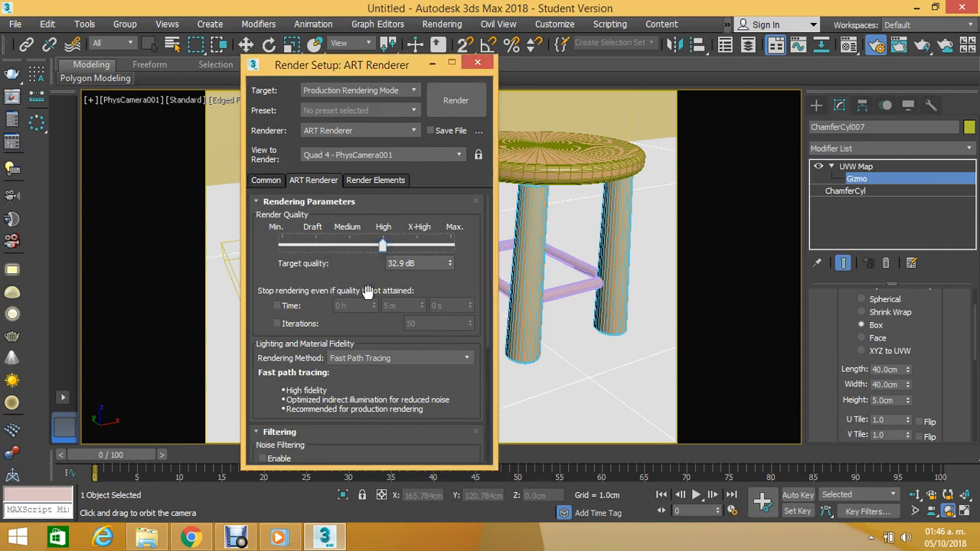
click(454, 101)
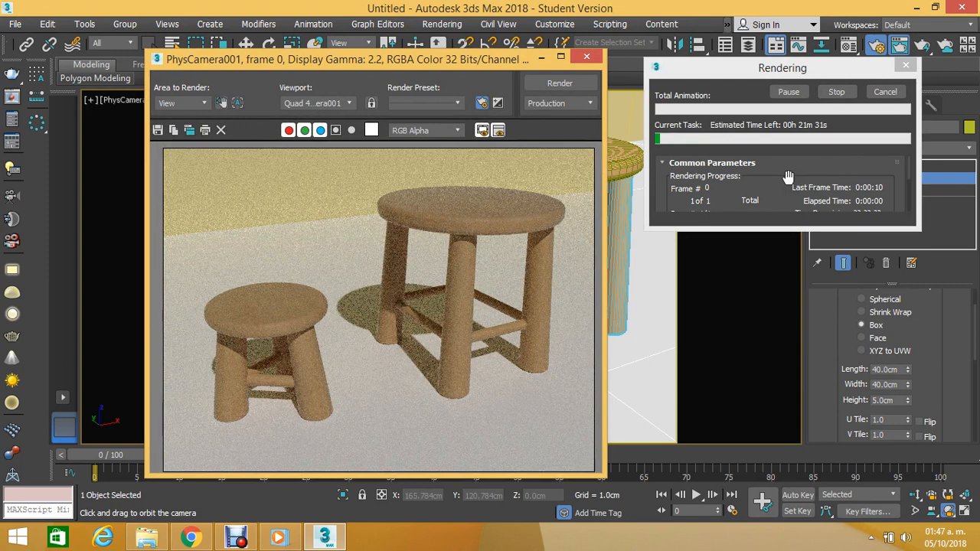
Step: Save the rendered image to the desktop as a JPEG named banco at quality 100, and close the render and Render Setup windows
click(364, 343)
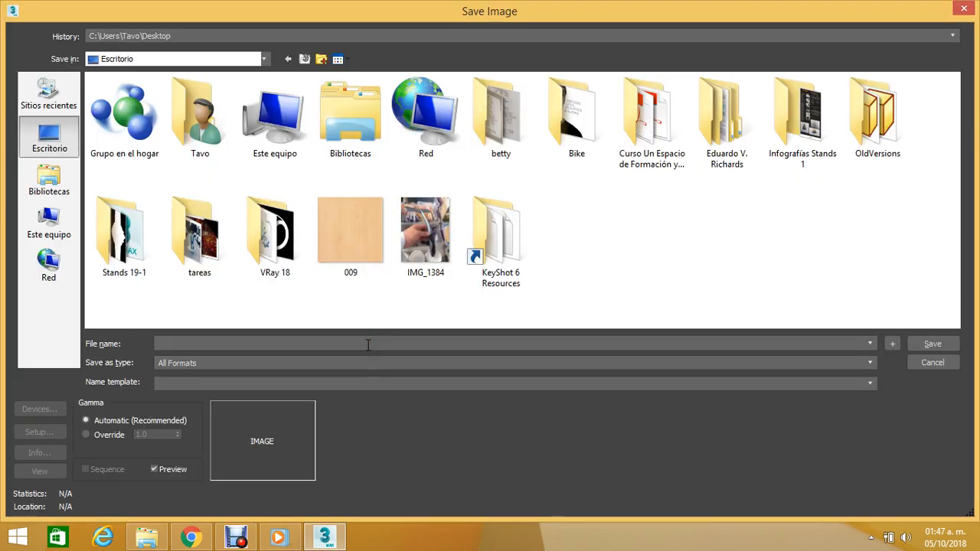
text(banco)
click(851, 361)
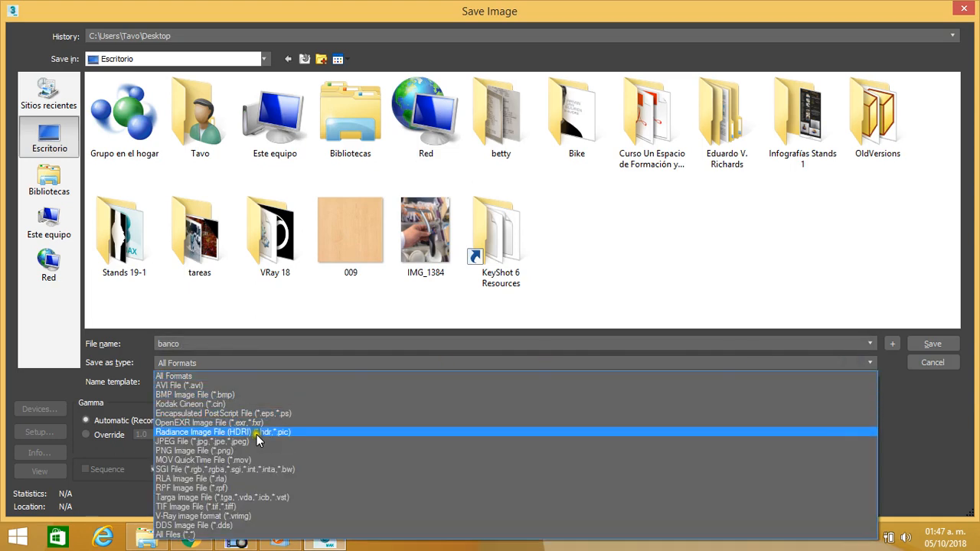
click(223, 442)
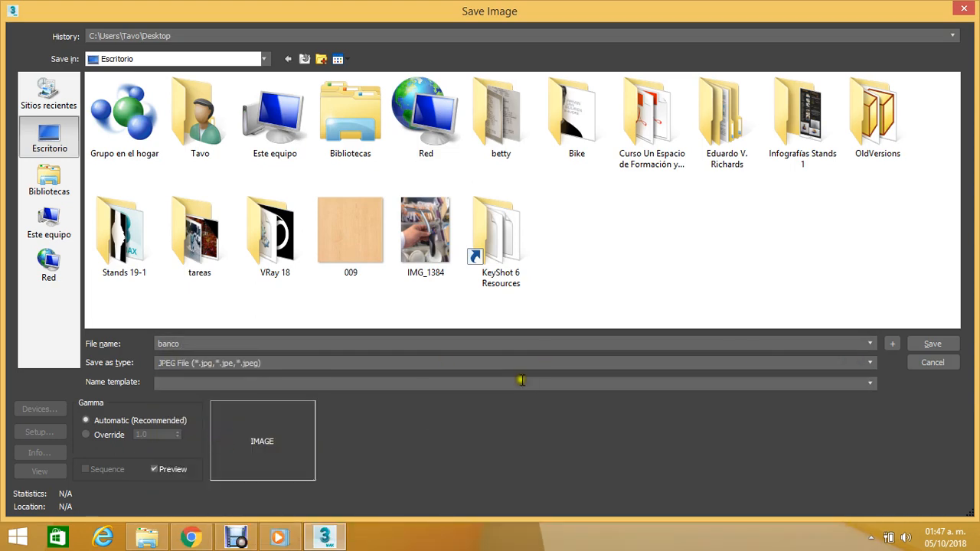
click(932, 343)
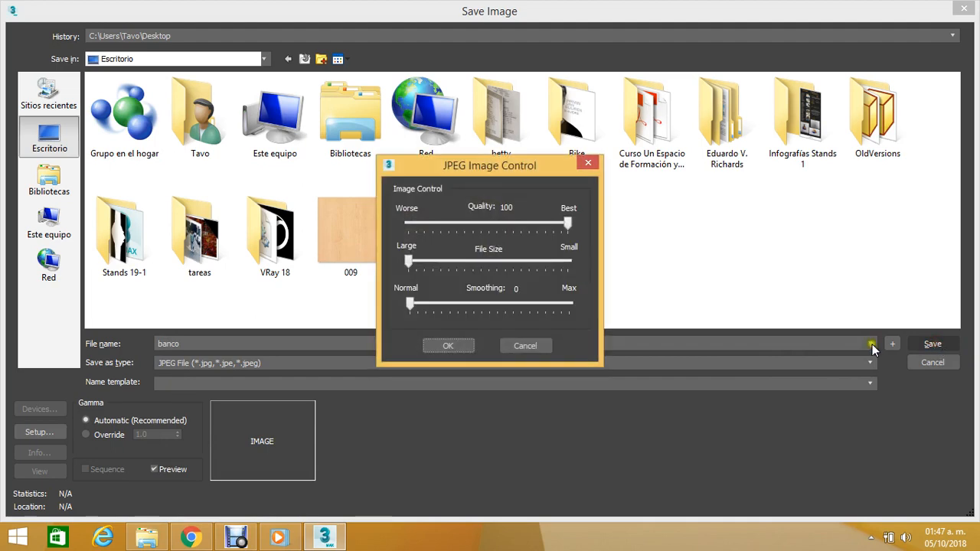
click(448, 345)
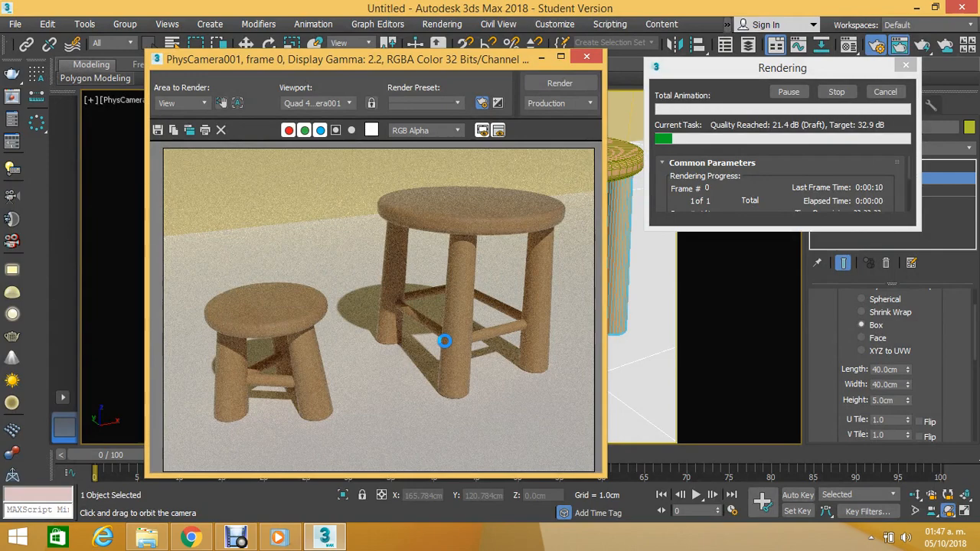
click(586, 57)
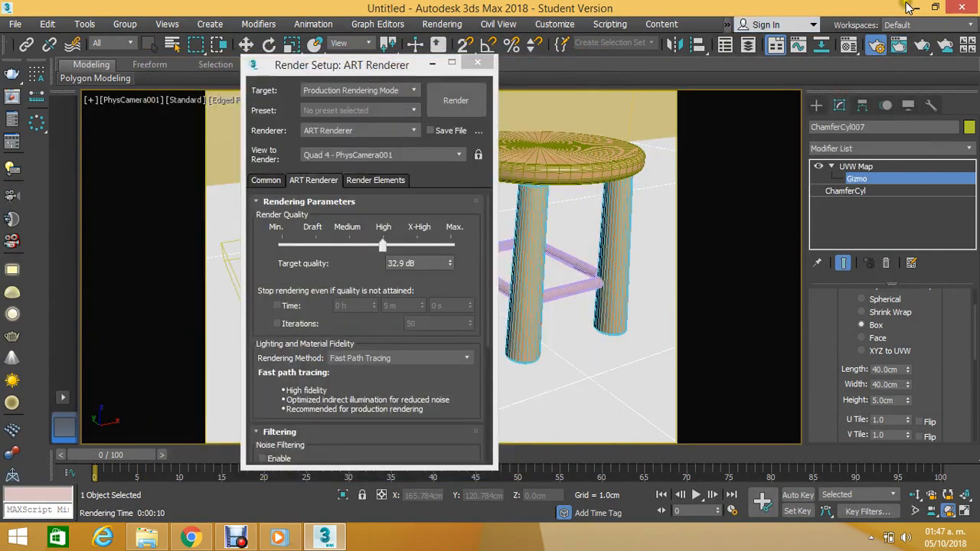
click(478, 62)
Step: Switch to the Windows desktop and open the saved banco image in the photo viewer
click(914, 10)
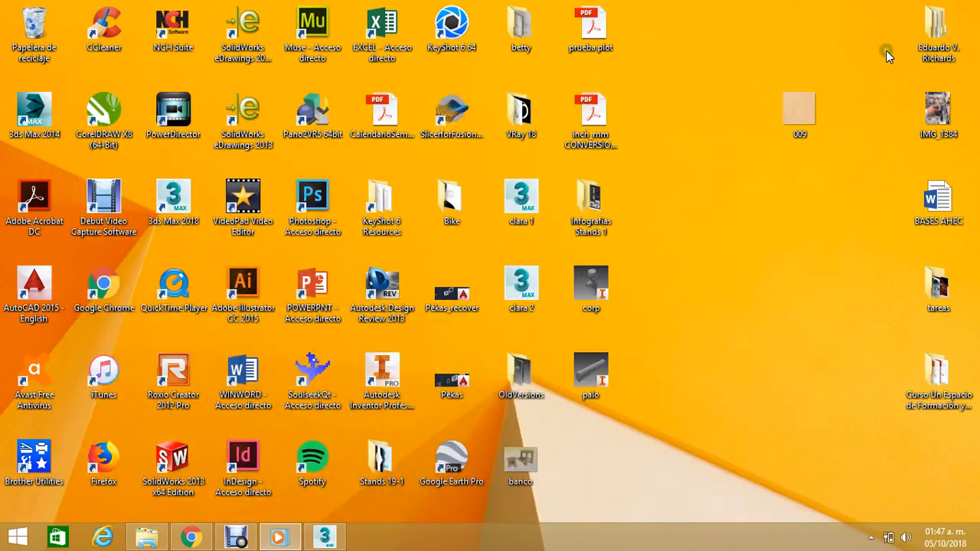
click(698, 274)
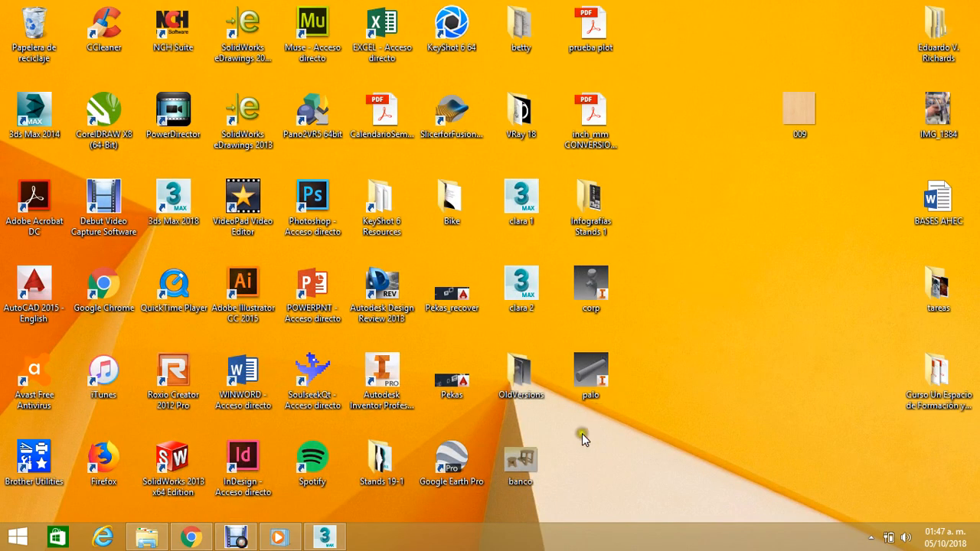
double_click(520, 460)
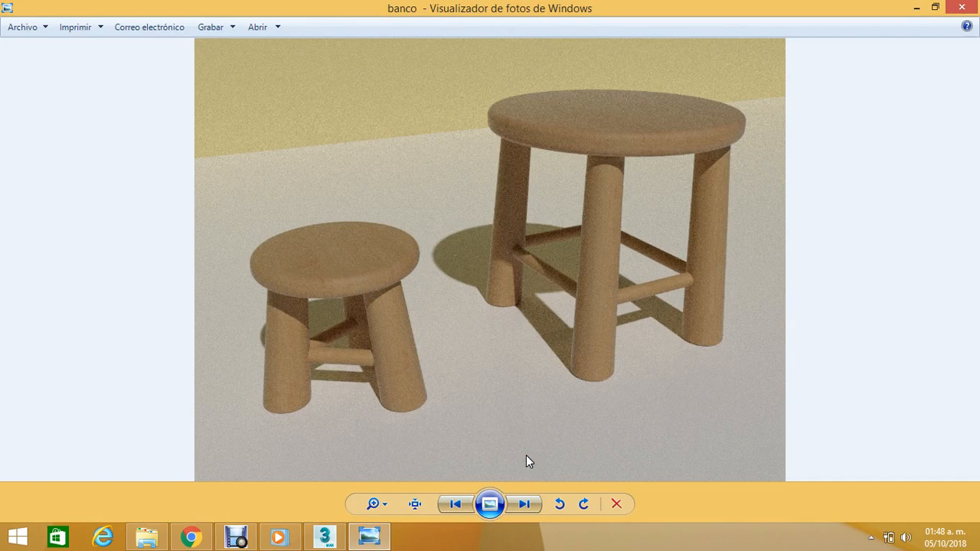
mouse_move(242, 542)
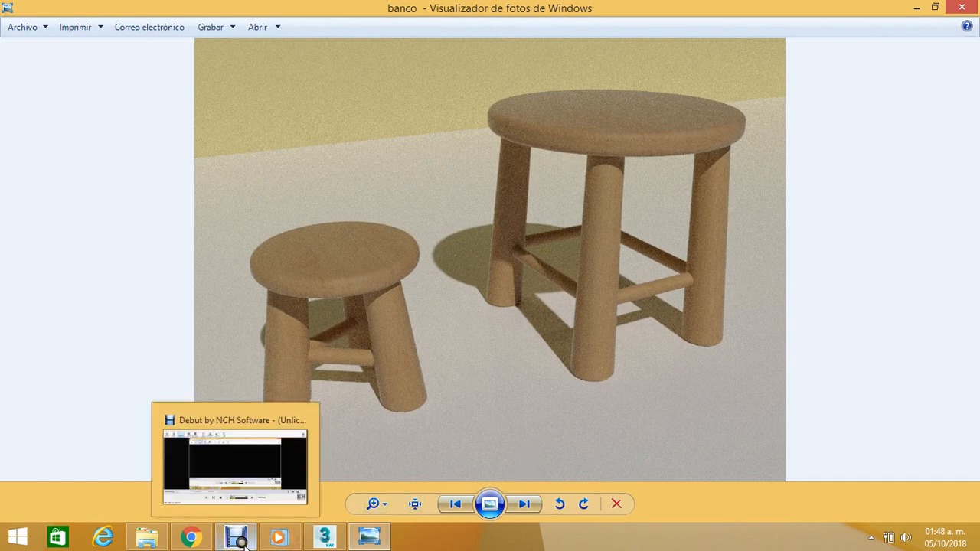